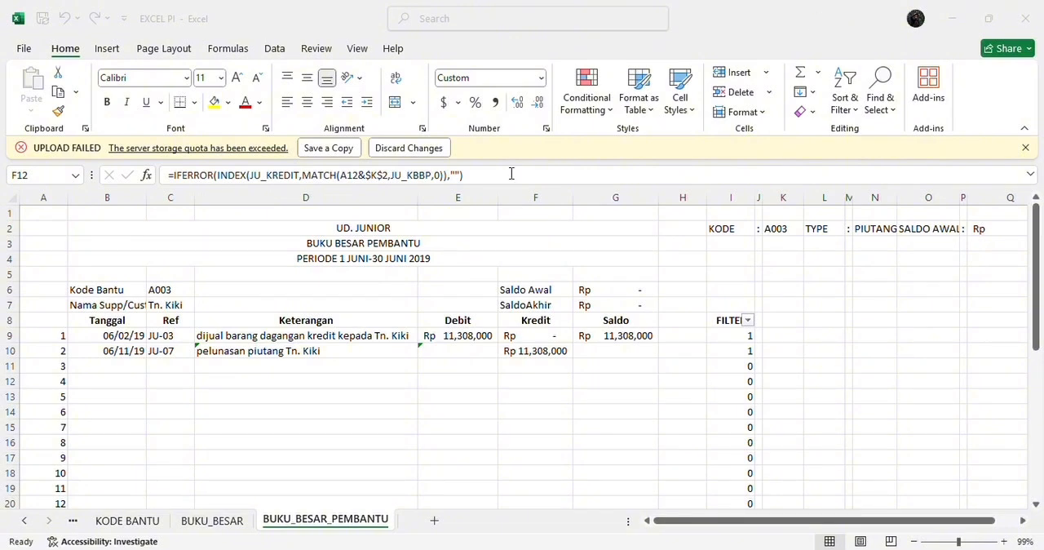
Step: Add a new worksheet after BUKU_BESAR_PEMBANTU and name it NERACA_LAJUR
click(433, 520)
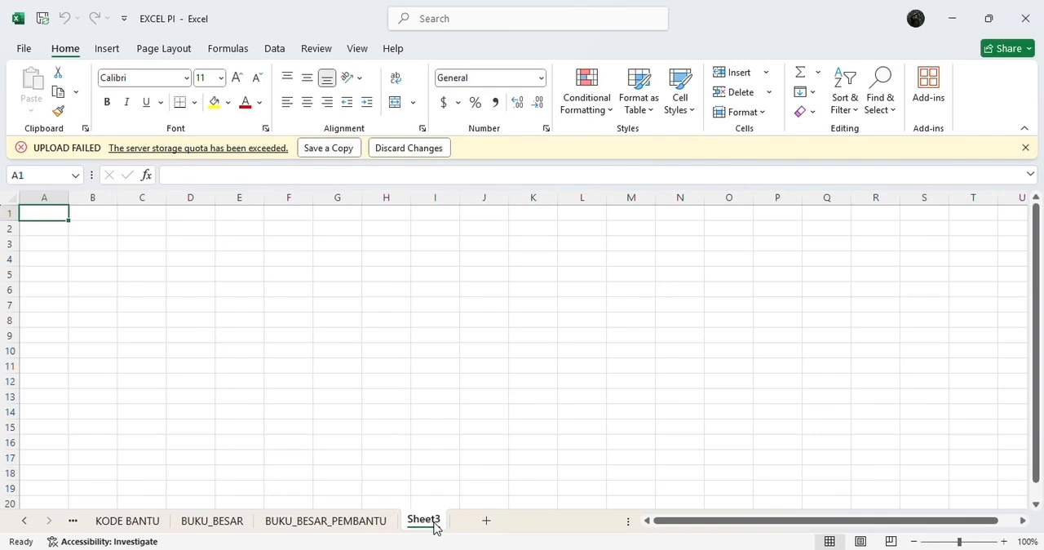
double_click(428, 521)
text(N)
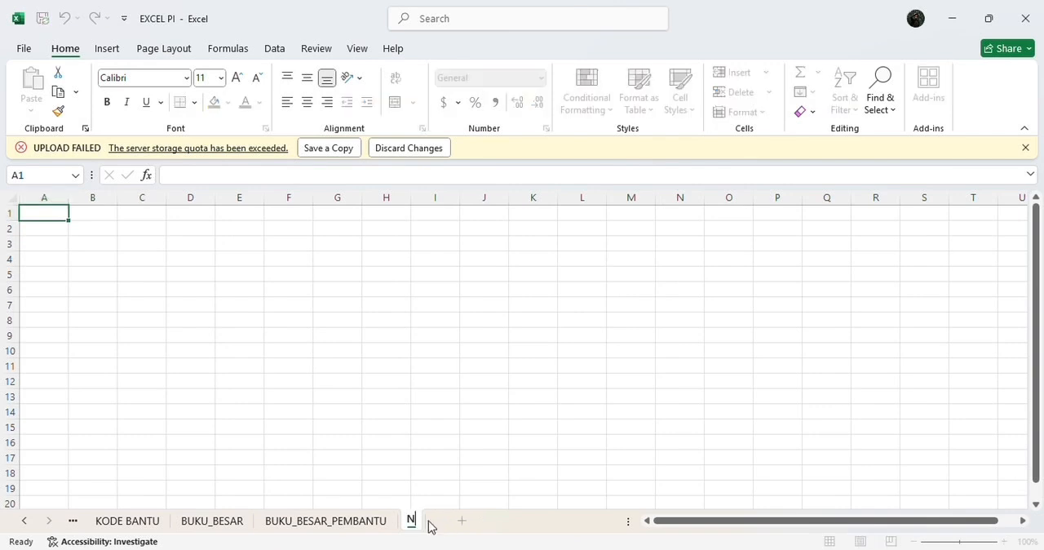
text(ERACA_)
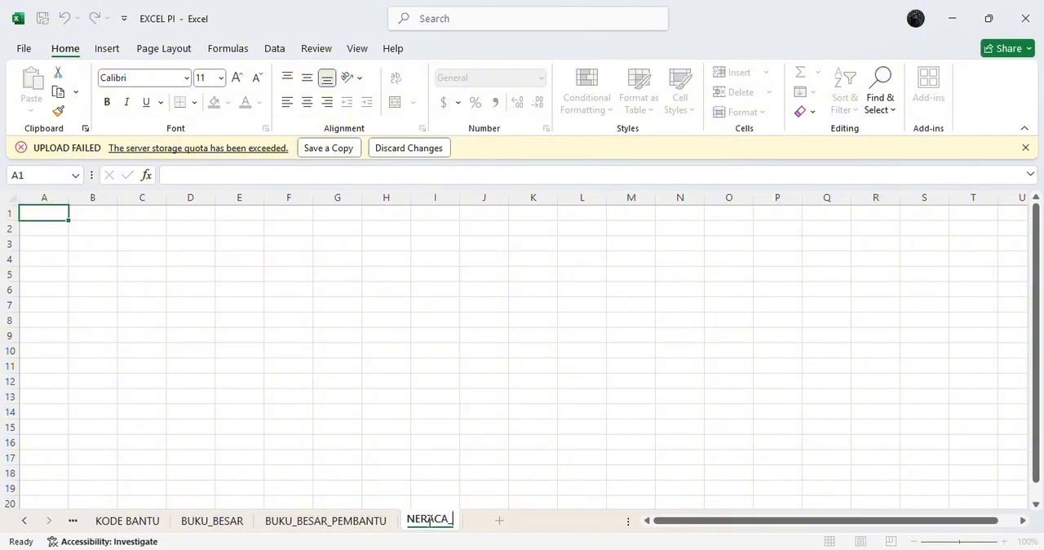
text(LAJUR)
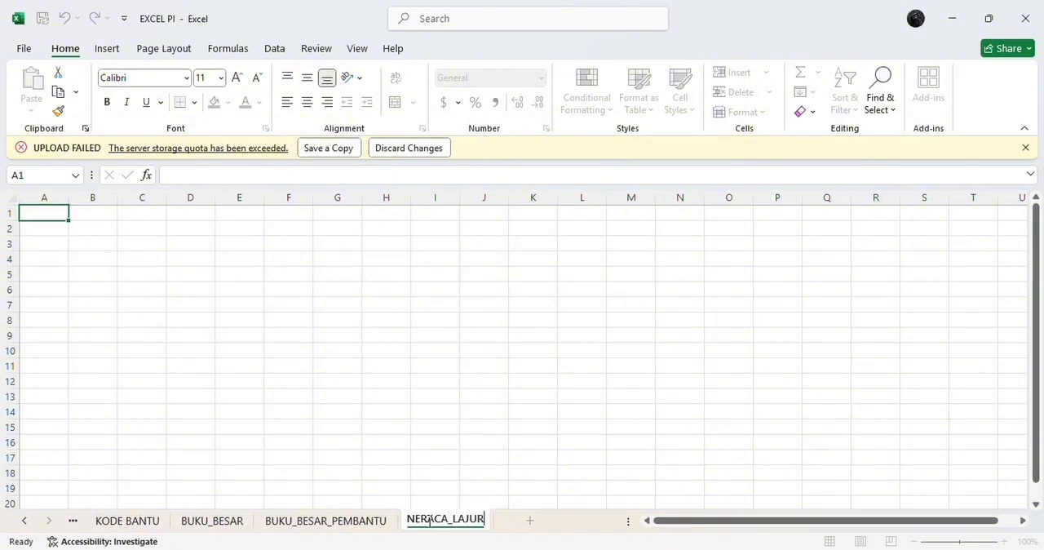
key(Return)
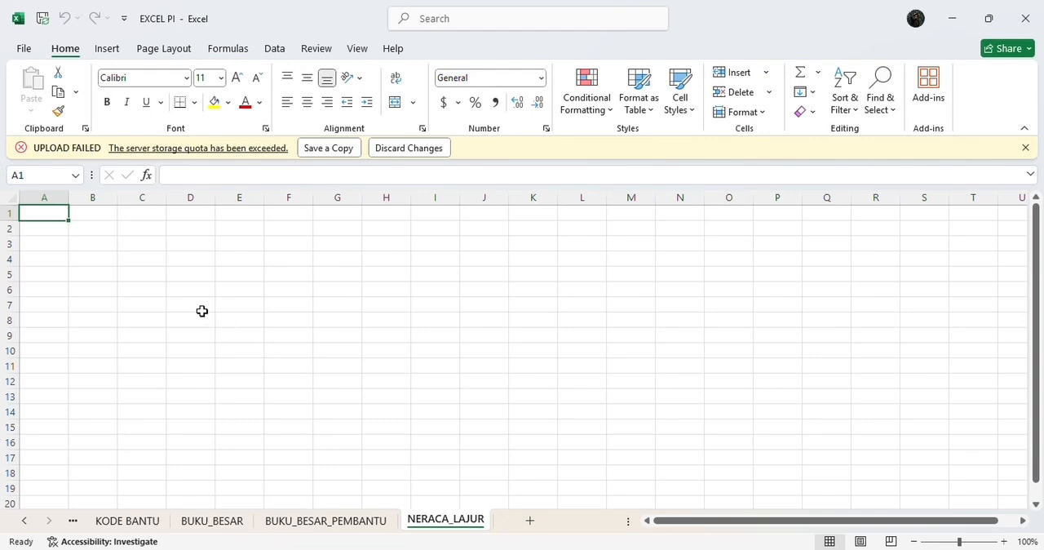
Step: Merge and center cells B2:P2 and enter the company title UD JUNIOR
click(76, 230)
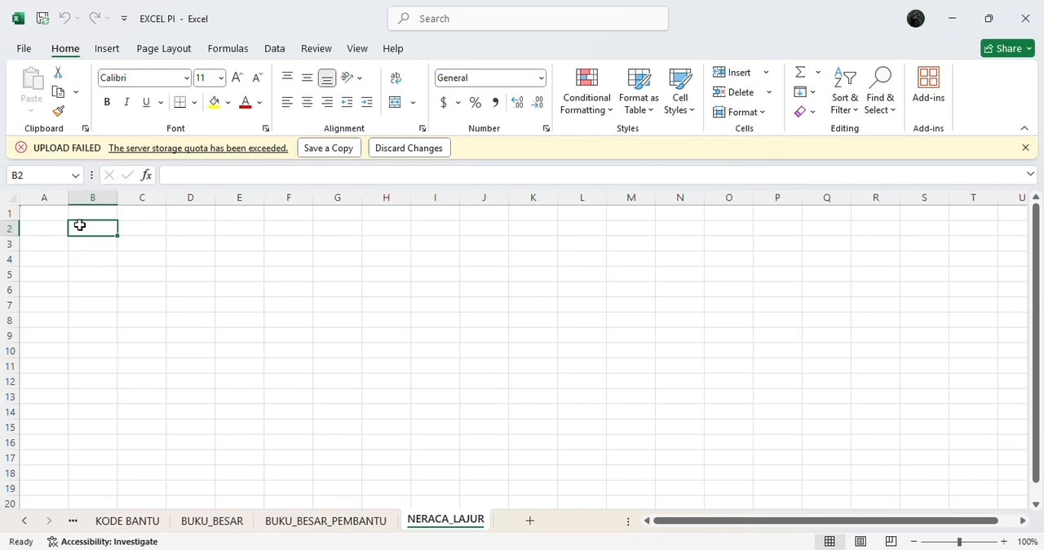
drag(93, 231, 781, 234)
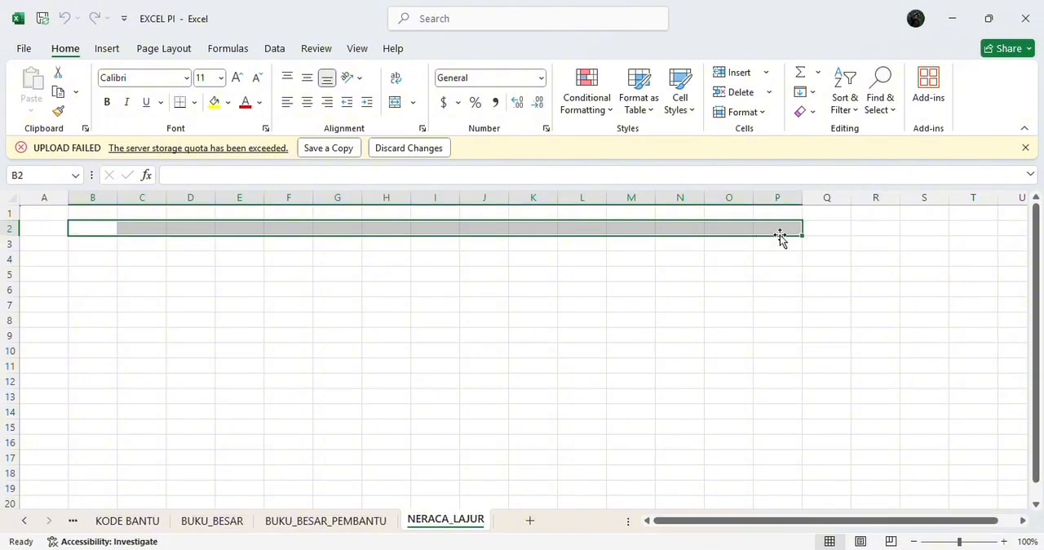
click(395, 102)
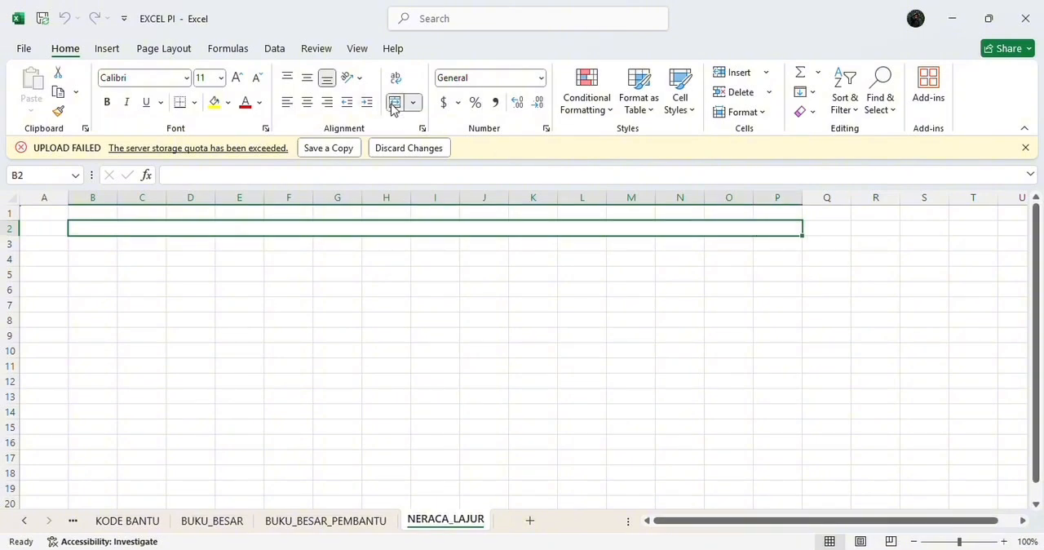
click(404, 175)
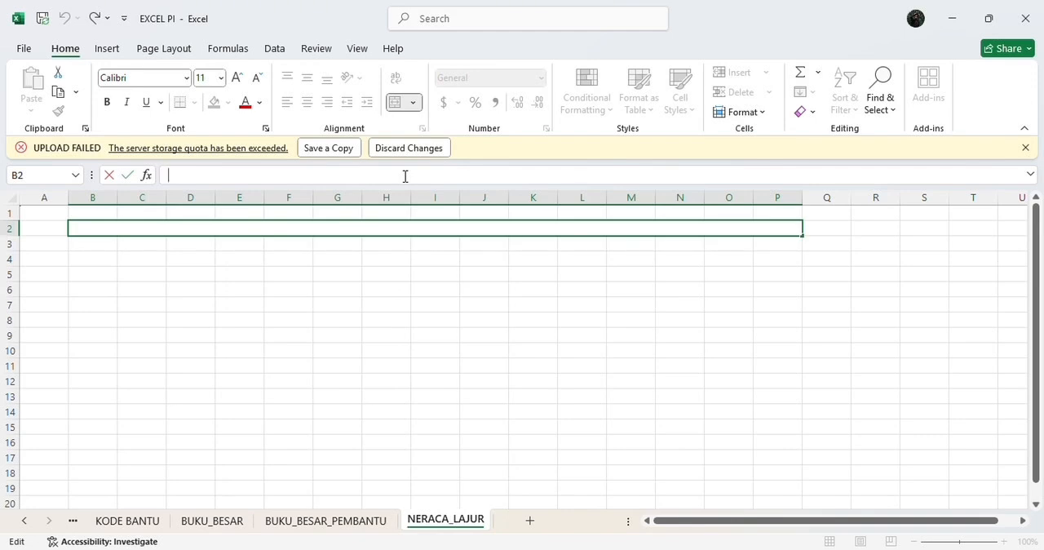
text(UD U)
key(BackSpace)
text(JUNIOR)
key(Return)
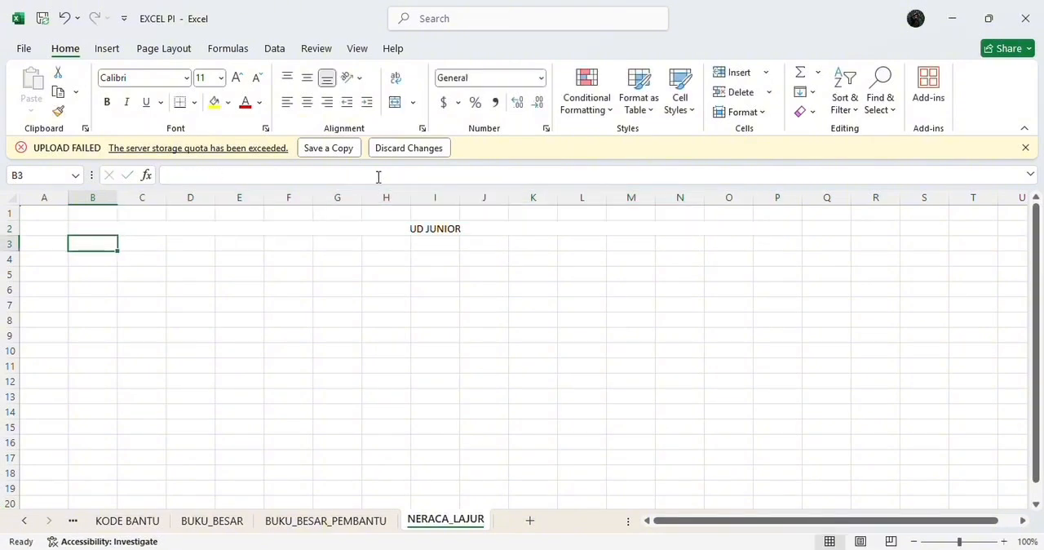
Step: Merge and center B3:P3 and B4:P4, entering the titles NERACA LAJUR and PERIODE 1 JUNI - 30 JUNI 2019
drag(75, 245, 779, 247)
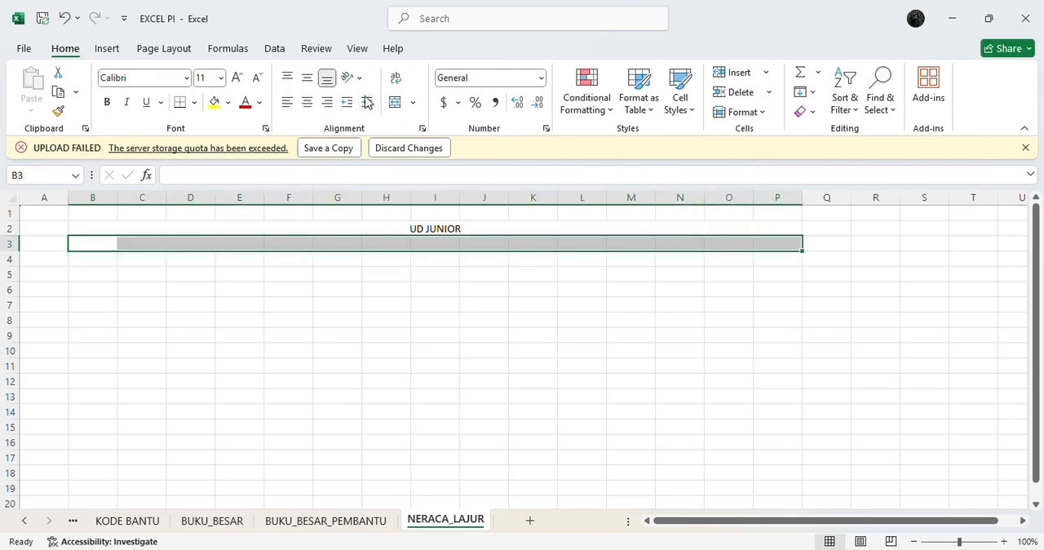
click(394, 103)
click(396, 173)
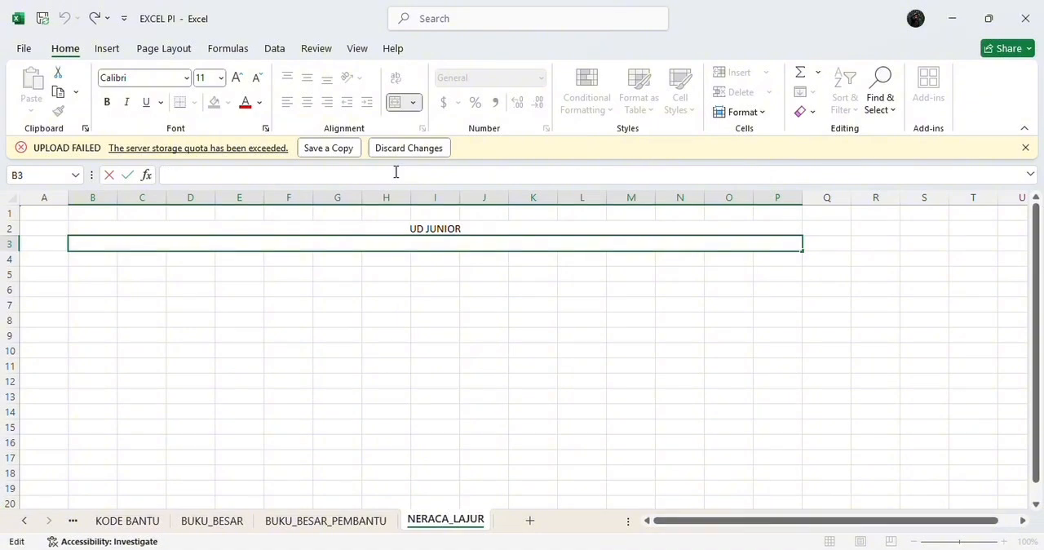
text(NERACA LA)
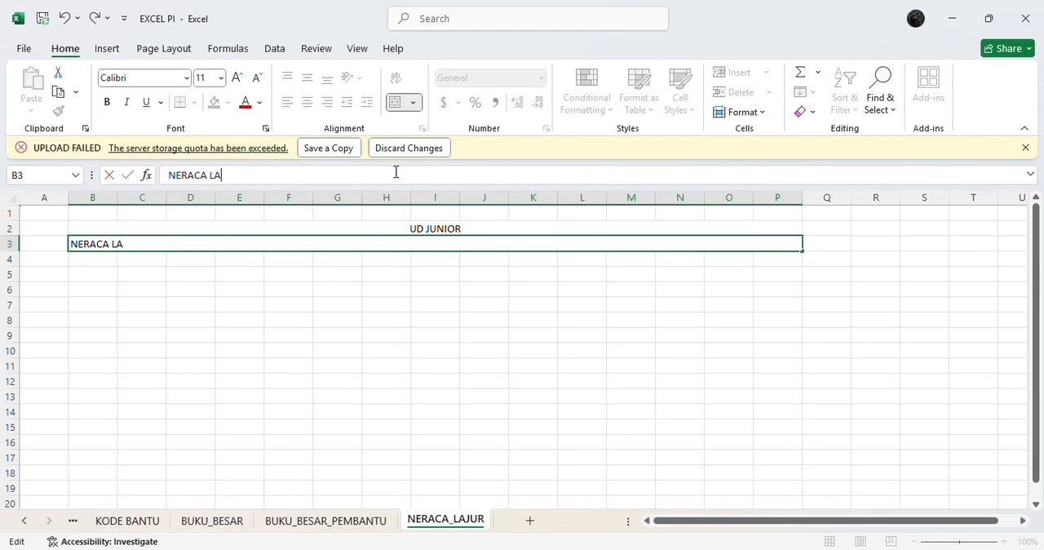
text(JUR)
key(Return)
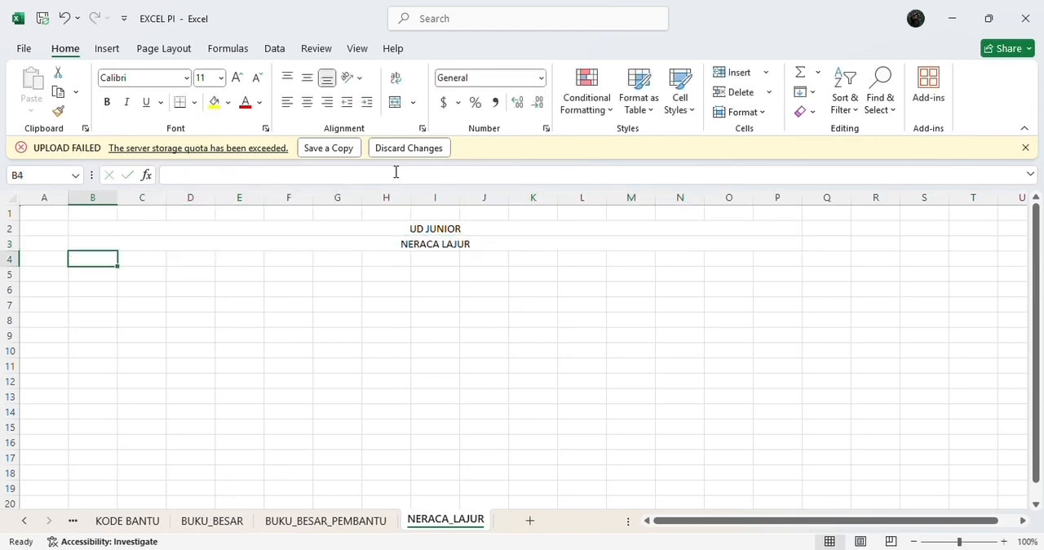
click(395, 172)
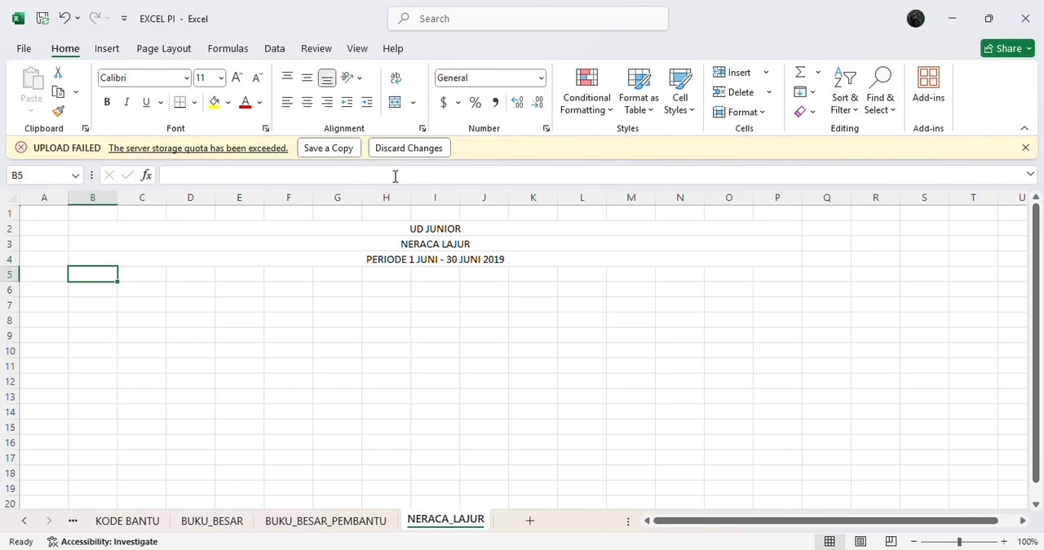
Step: Merge and center cells B6:B7 and enter the column header KODE
click(96, 290)
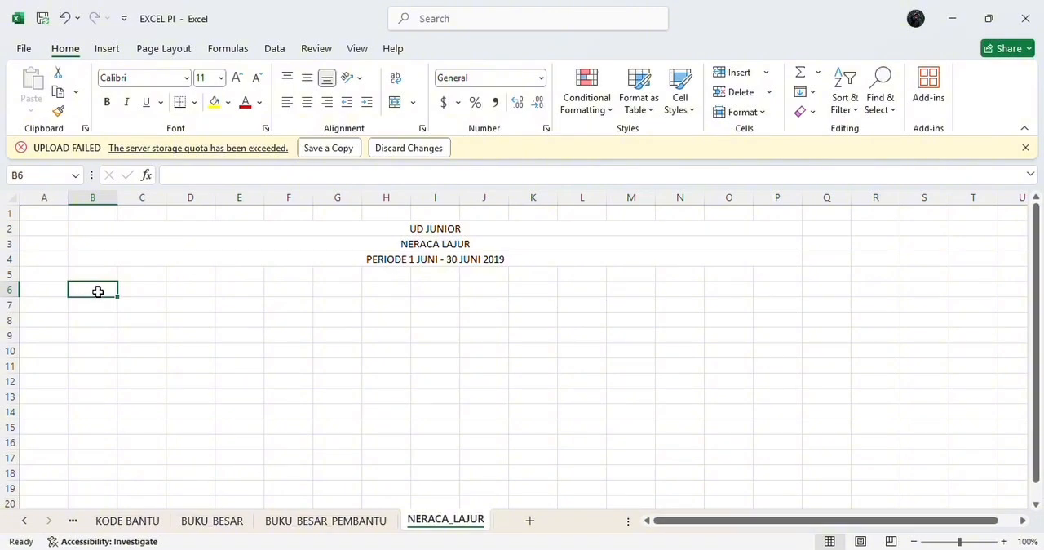
drag(98, 290, 101, 299)
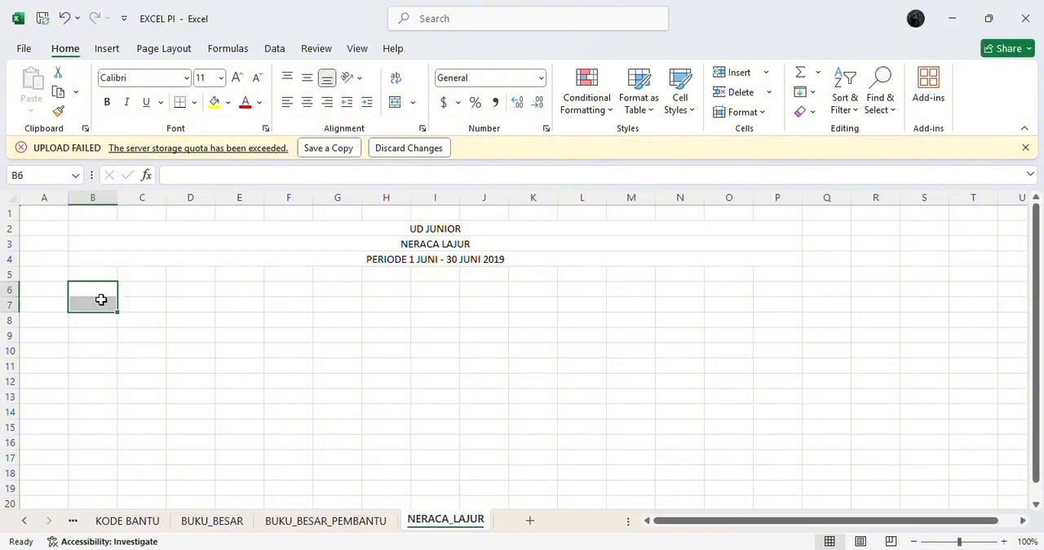
click(396, 102)
text(KOD)
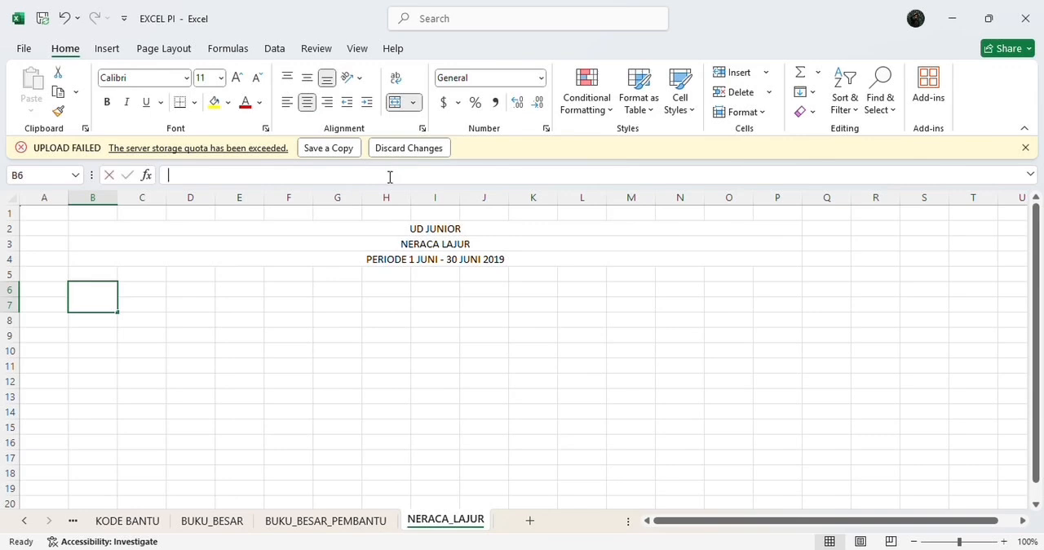
text(E)
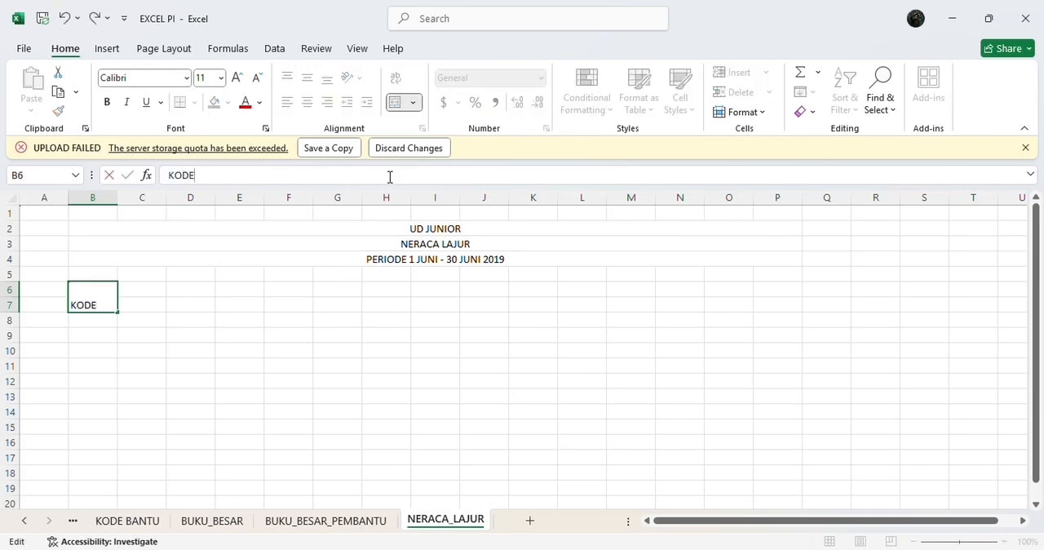
key(Return)
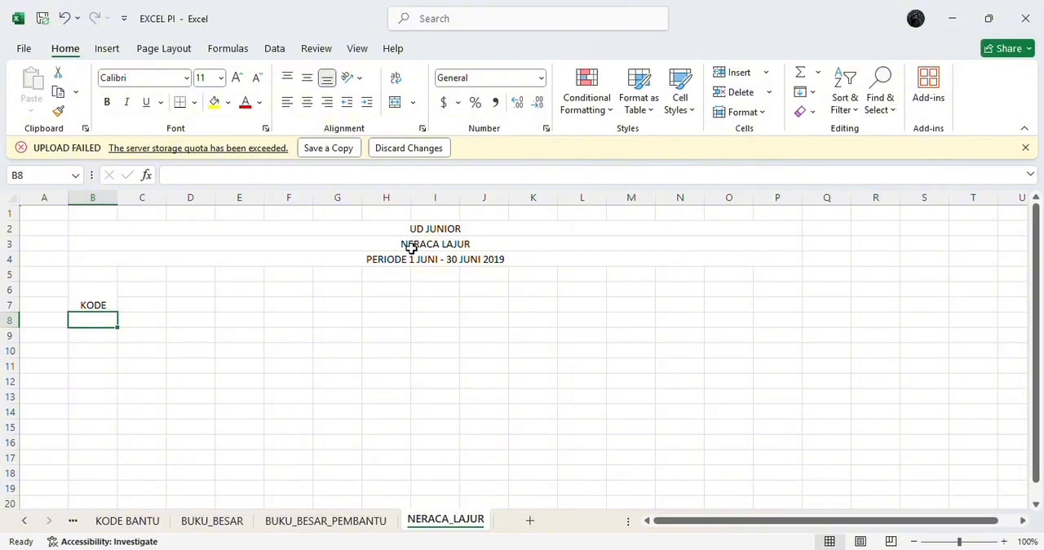
Step: Merge and center cells C6:C7, enter the header NAMA AKUN, and fit column C to its text
drag(146, 291, 142, 309)
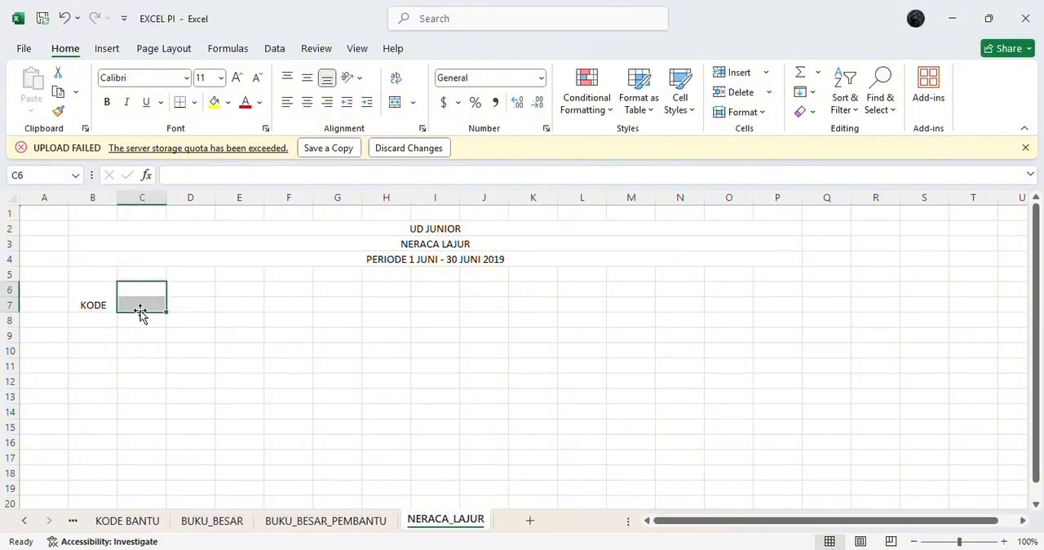
click(394, 103)
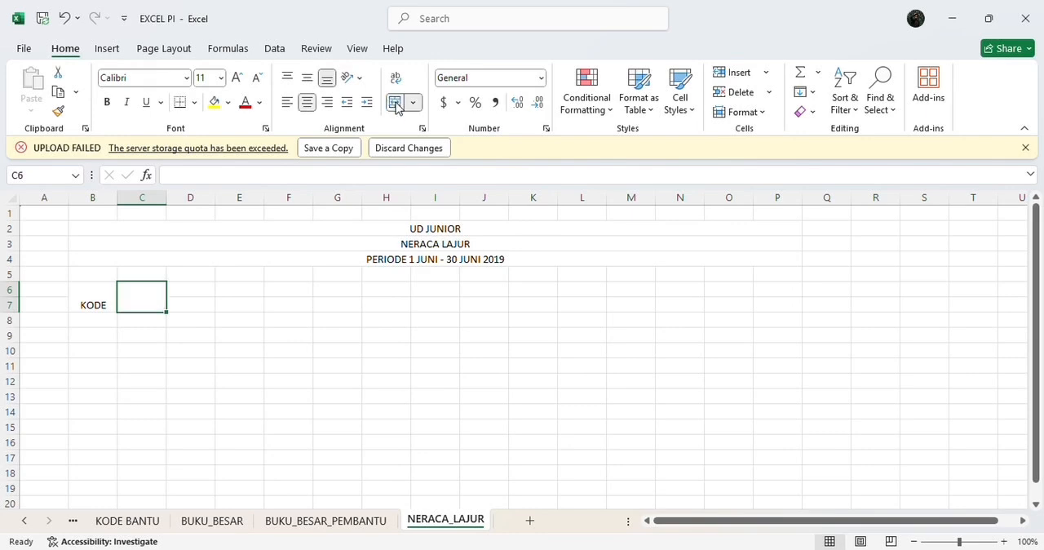
click(390, 172)
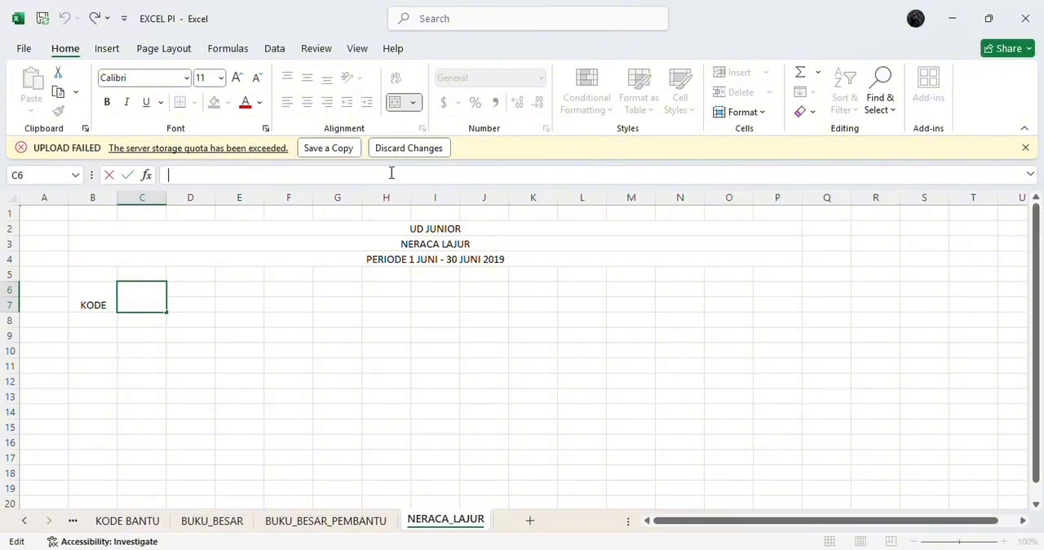
text(NAMA AKUN)
key(Return)
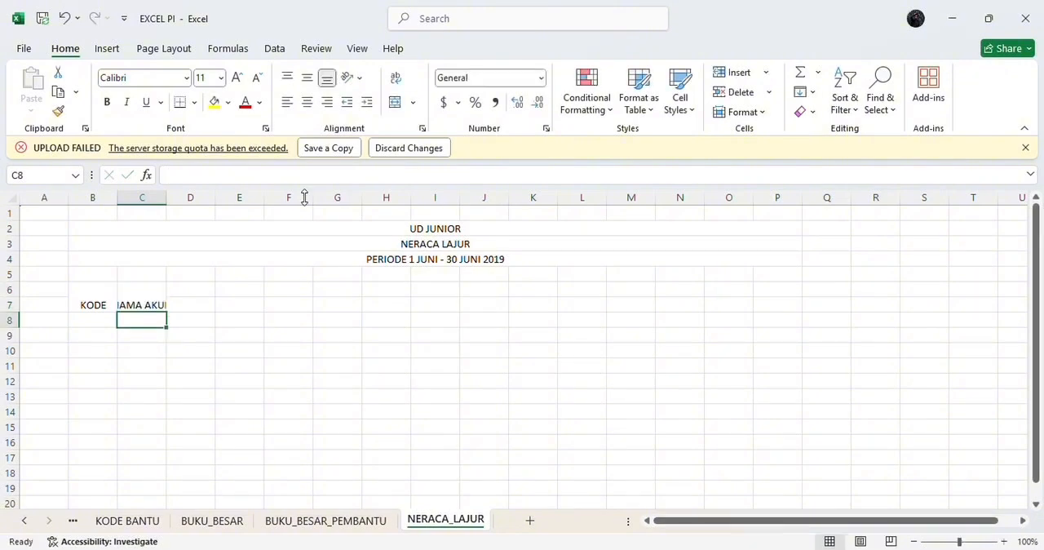
double_click(167, 200)
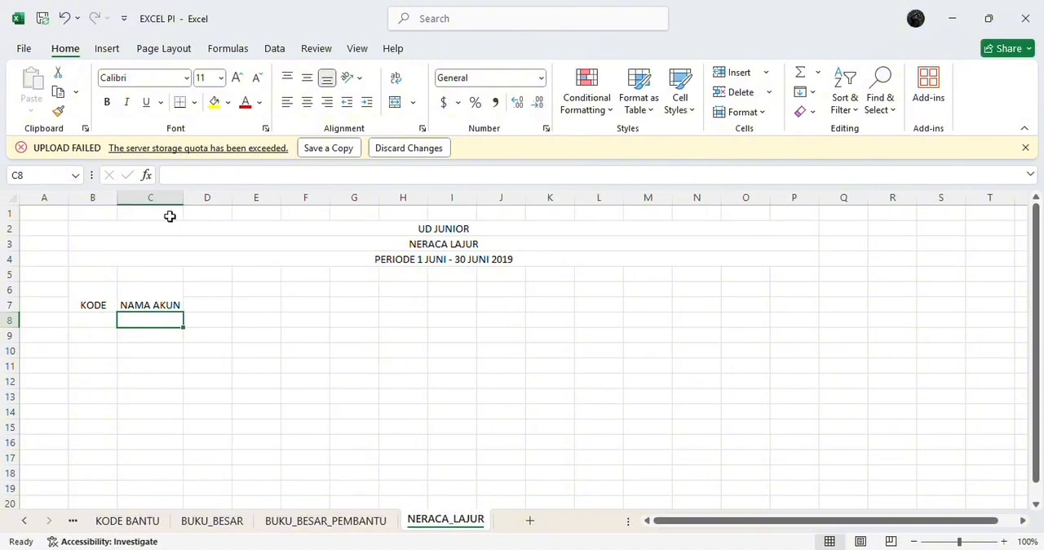
Step: Merge and center cells D6:D7 and enter the column header TYPE
click(210, 290)
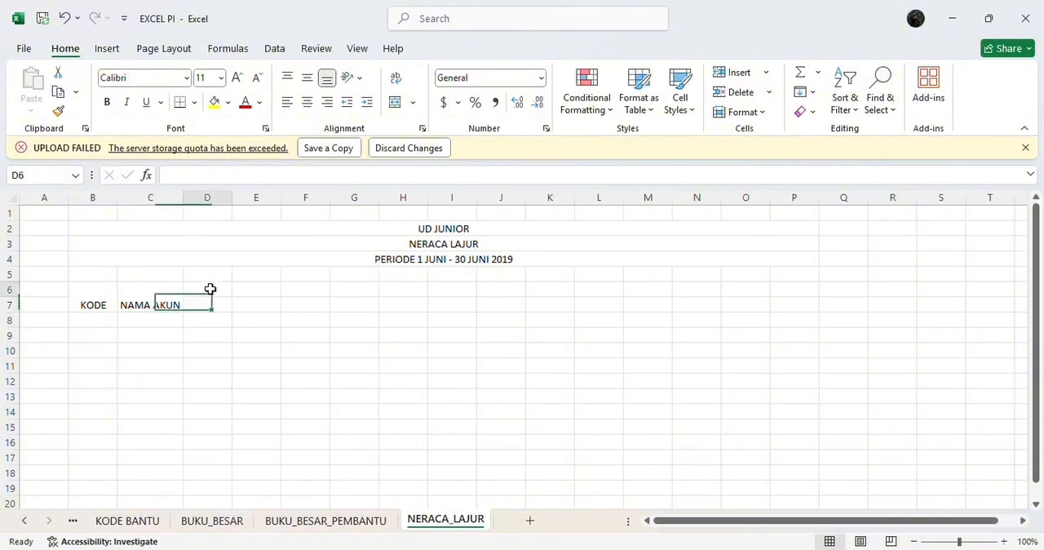
drag(210, 289, 210, 301)
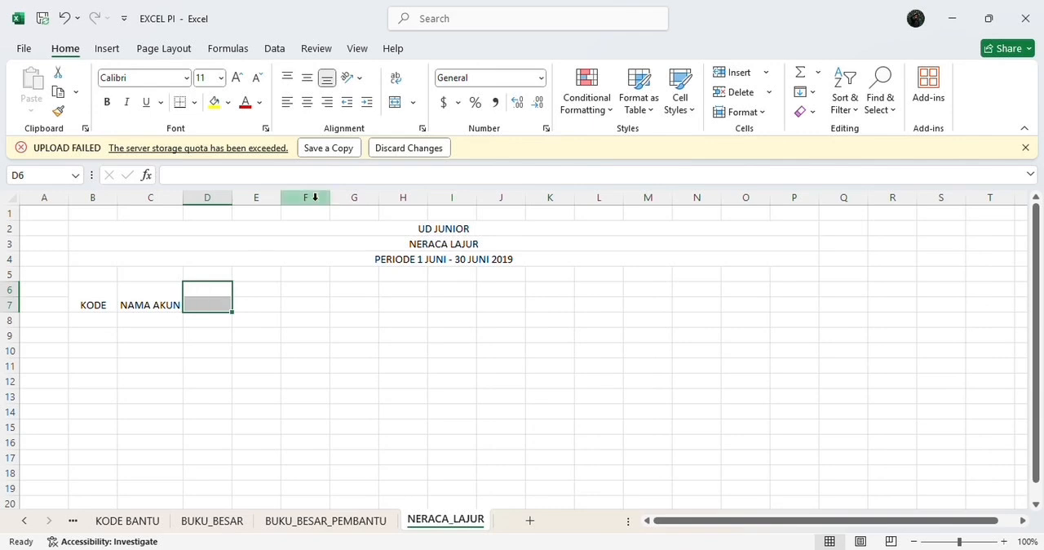
click(395, 103)
click(404, 173)
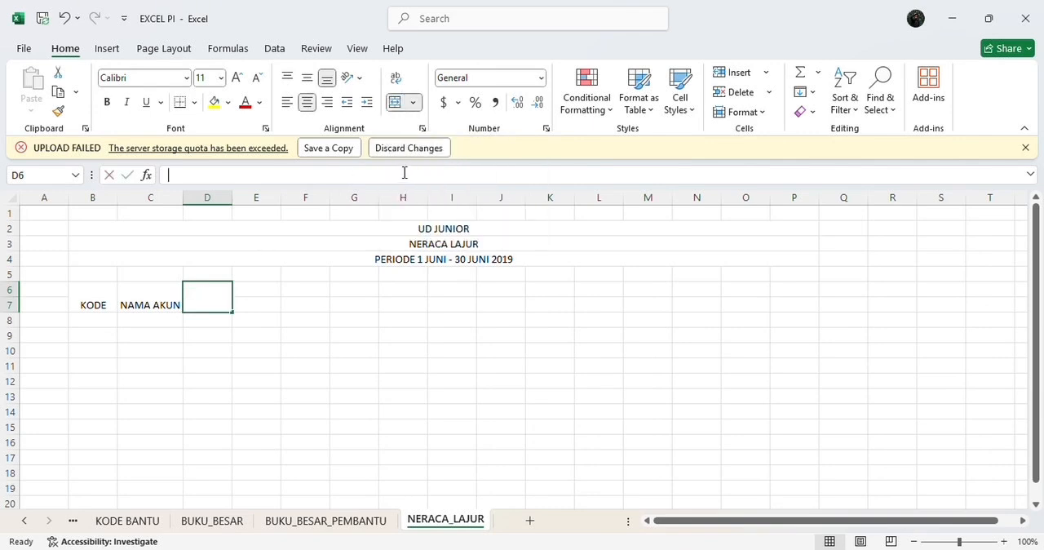
text(TYPE)
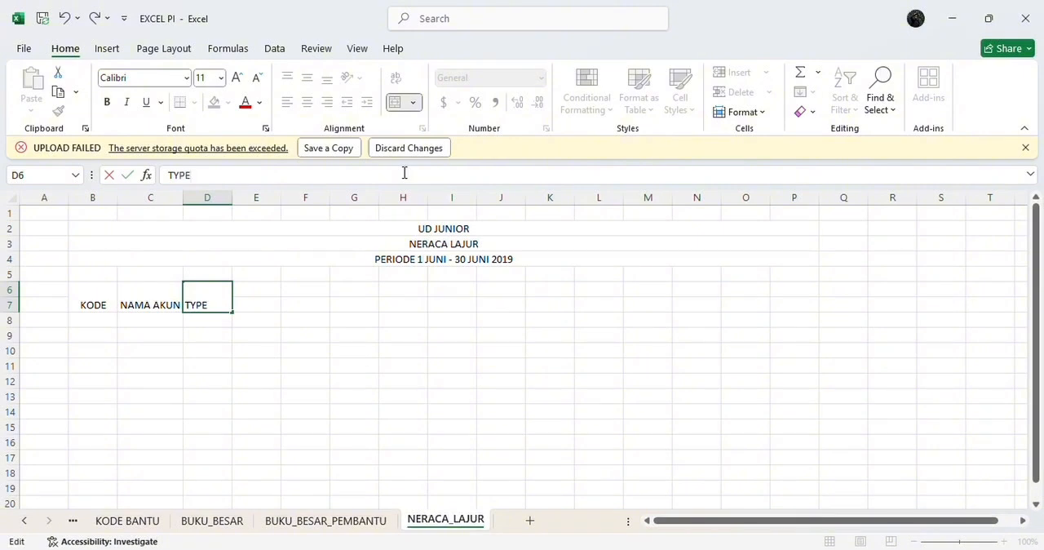
key(Return)
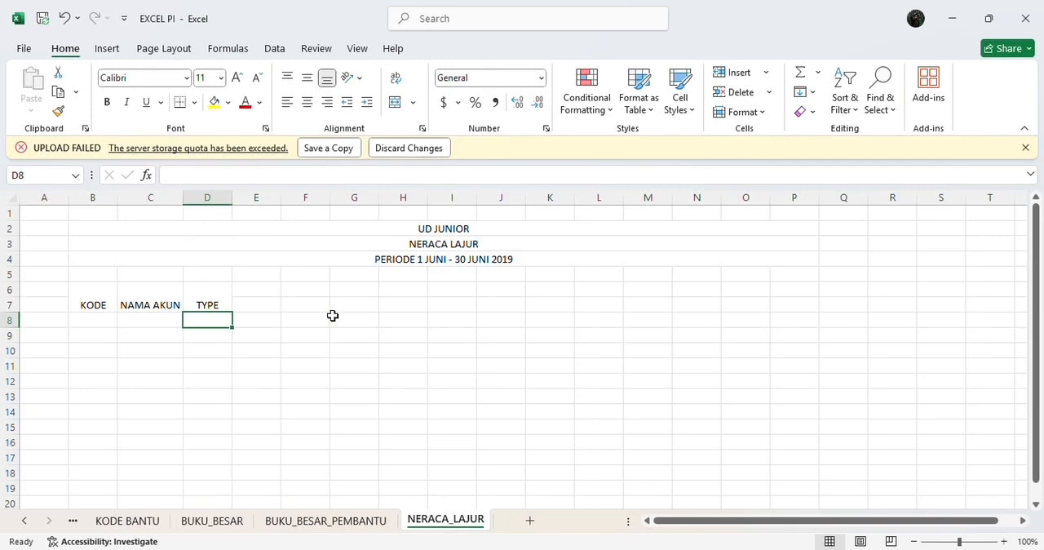
Step: Merge and center cells E6:E7 and enter the column header POSISI
click(256, 293)
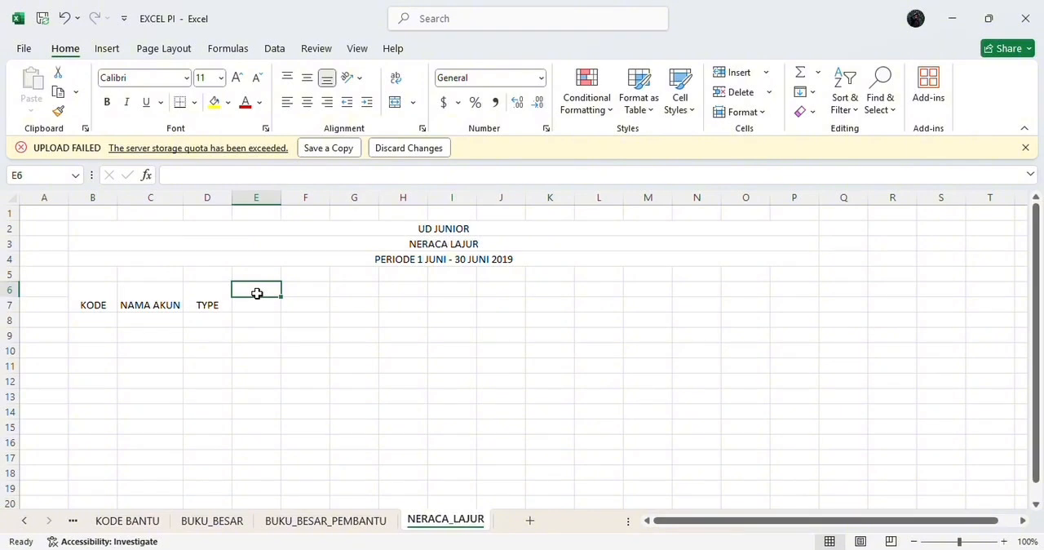
drag(256, 292, 257, 306)
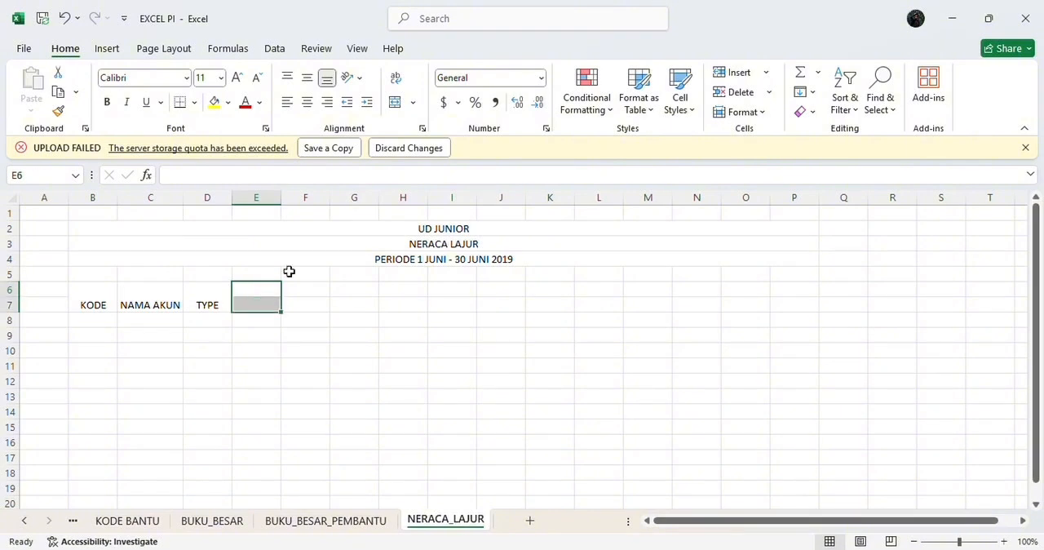
click(394, 102)
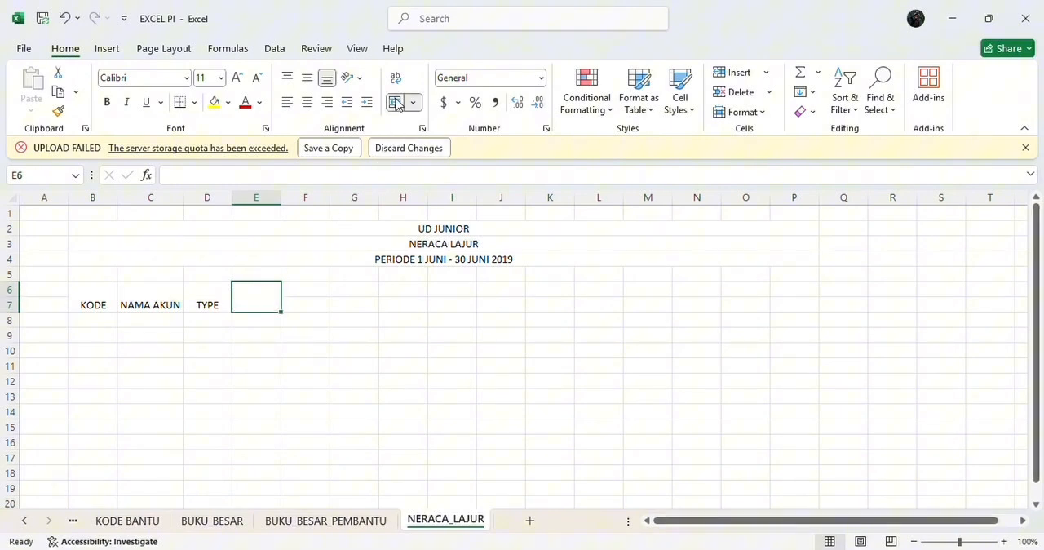
click(394, 175)
text(P)
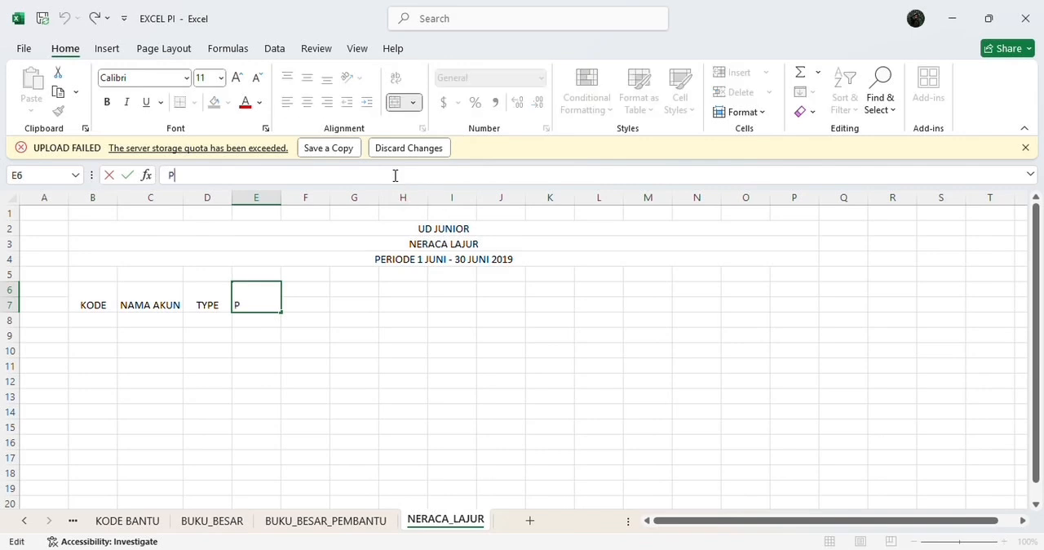
text(OS)
text(ISI)
key(Return)
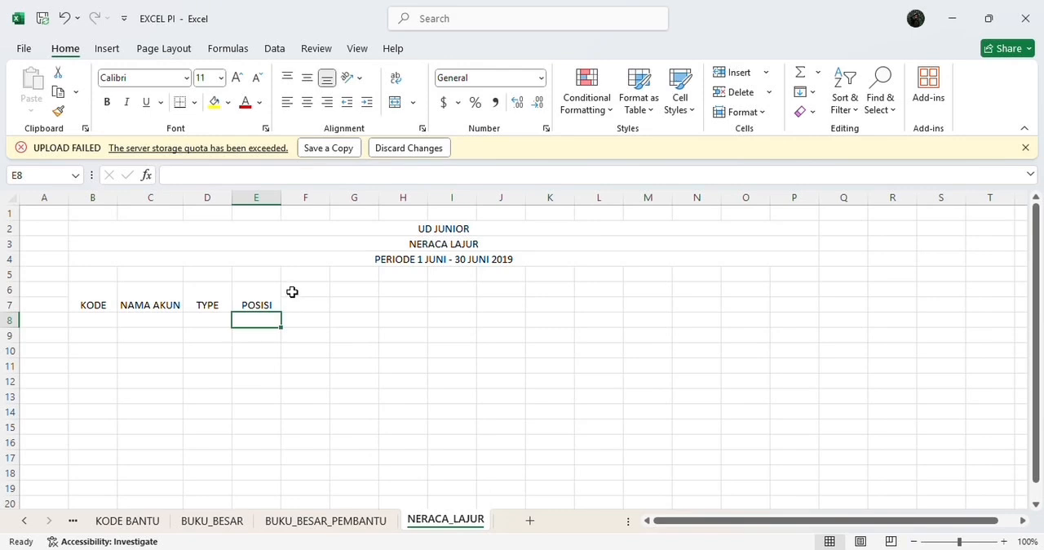
Step: Merge and center cells F6:F7, enter the header SALDO NORNAL, and fit column F to its text
drag(292, 291, 294, 315)
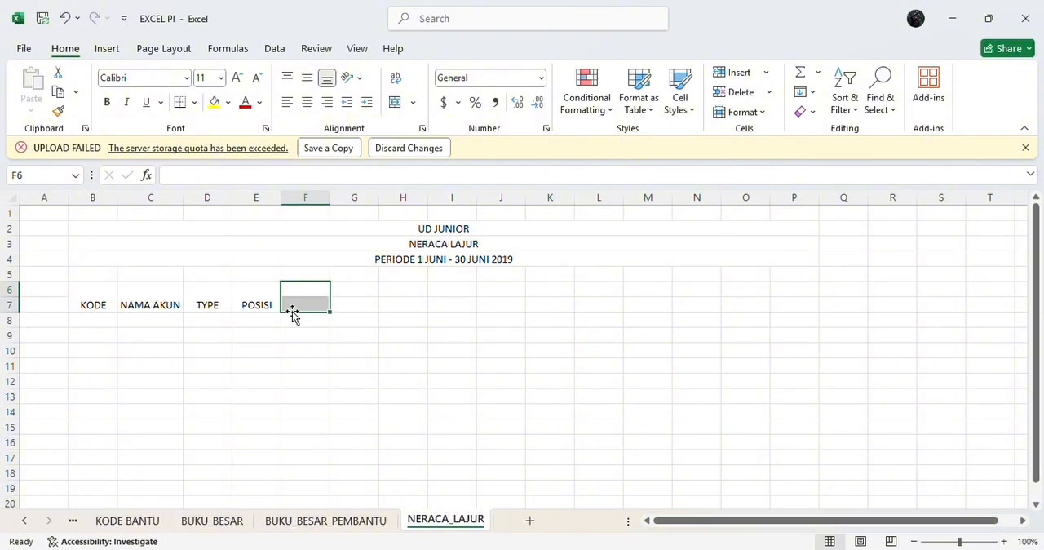
click(398, 102)
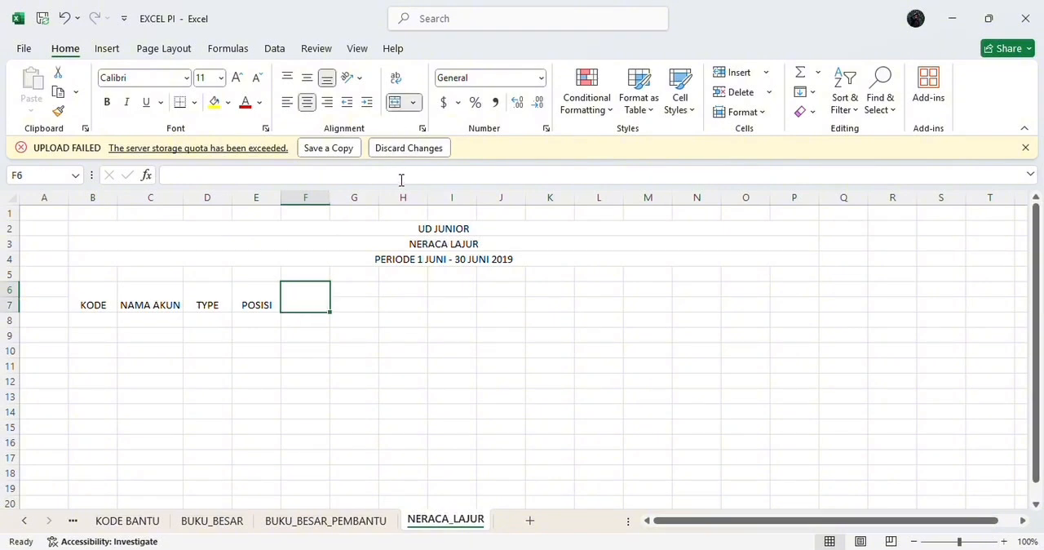
text(SALDO NORNAL)
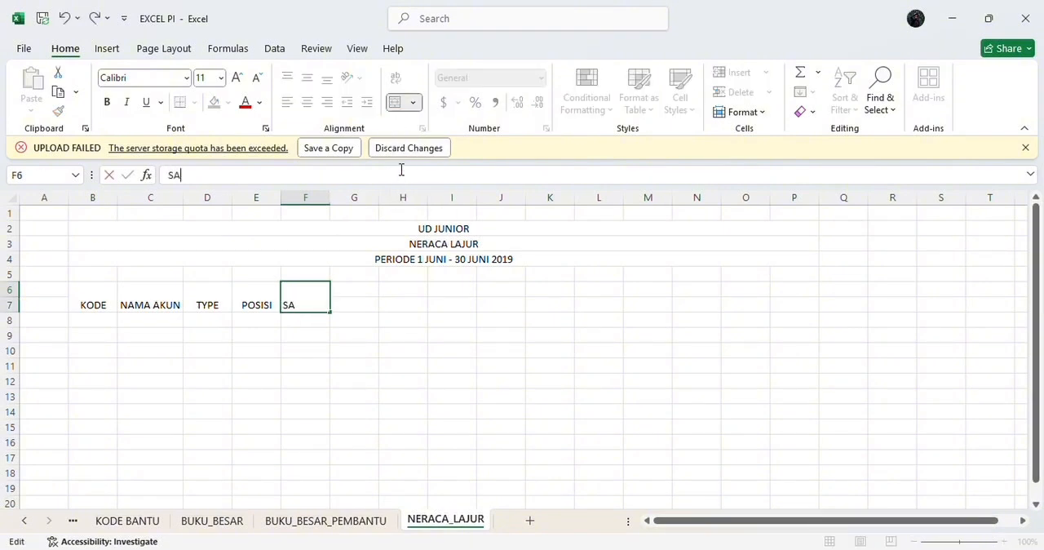
key(Return)
double_click(330, 198)
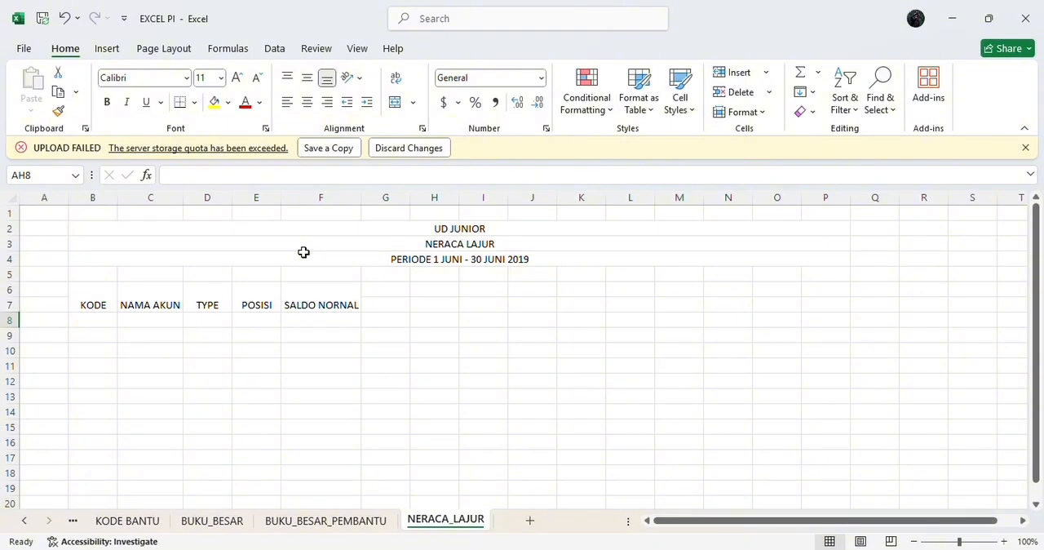
Step: Merge and center cells G6:H6 and enter the group header NERACA SALDO
click(385, 287)
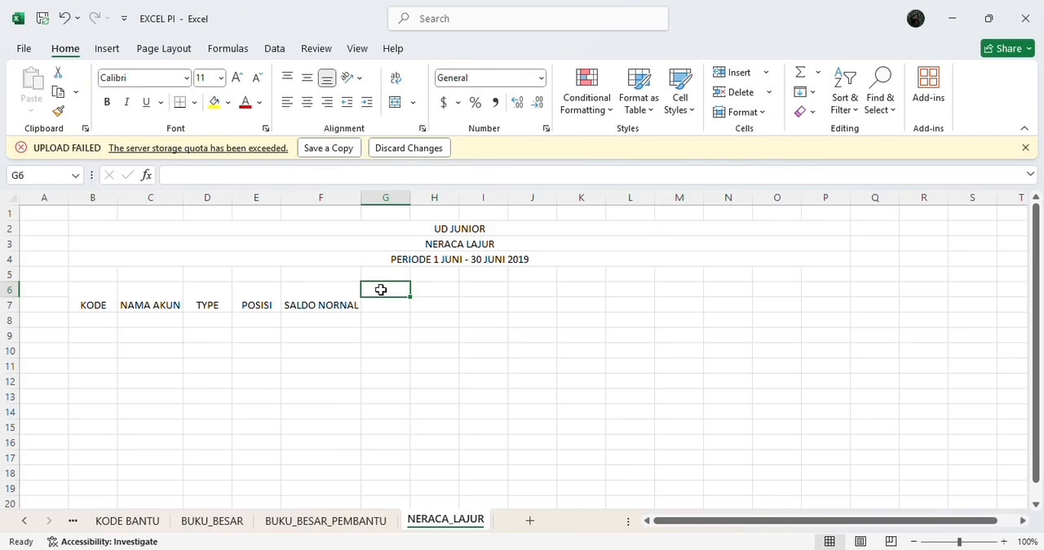
drag(383, 289, 424, 291)
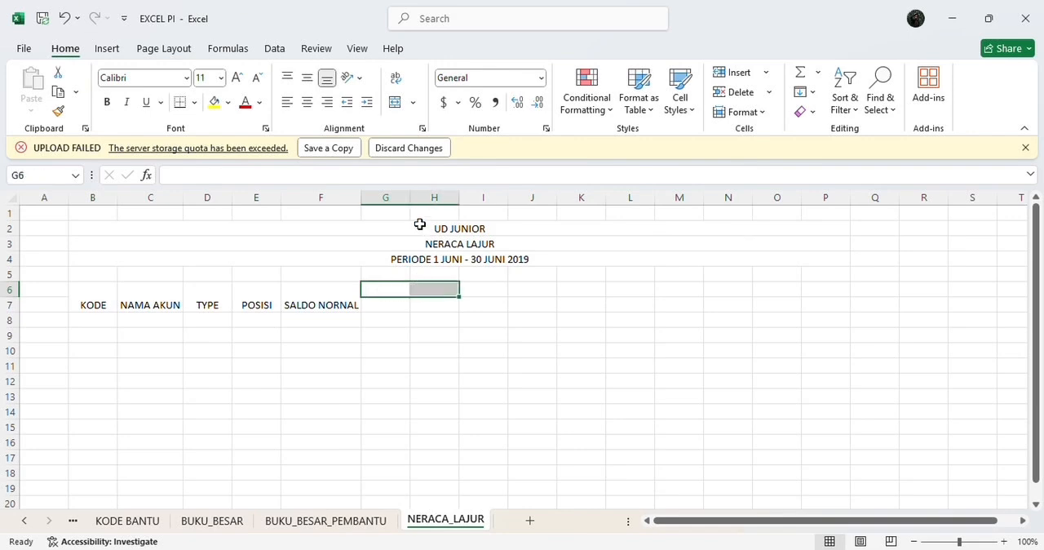
click(394, 101)
click(391, 173)
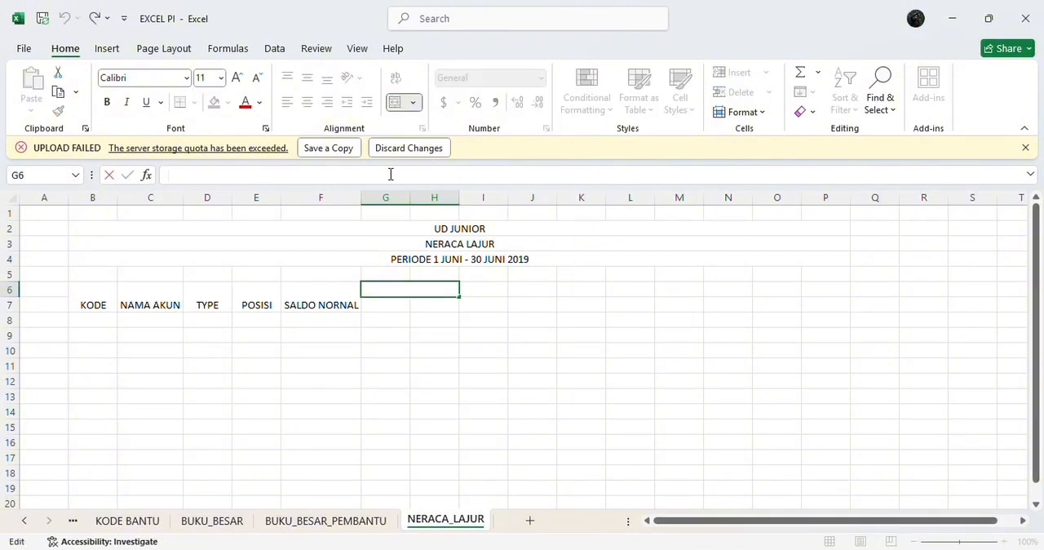
text(NERACA S)
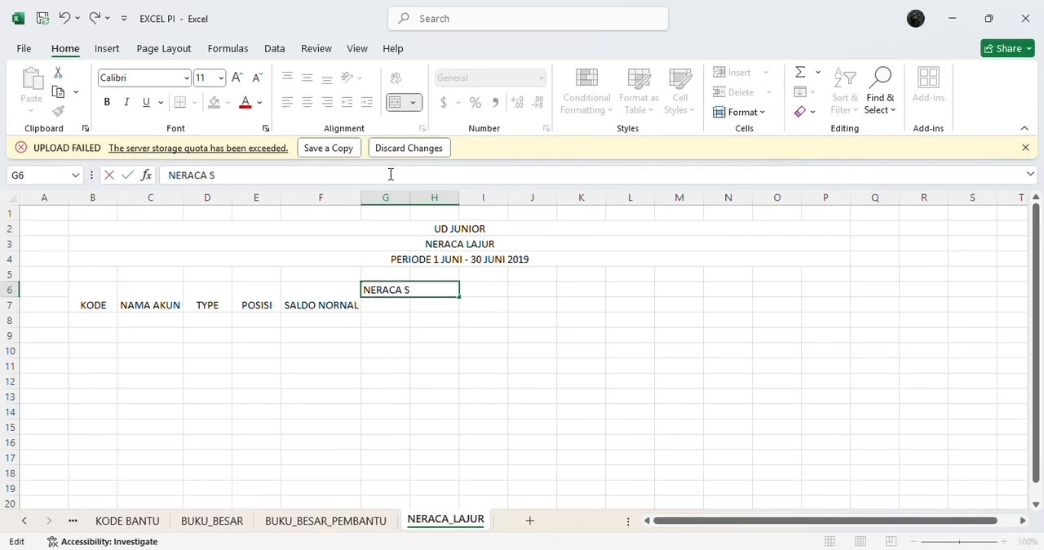
text(ALDO)
key(Return)
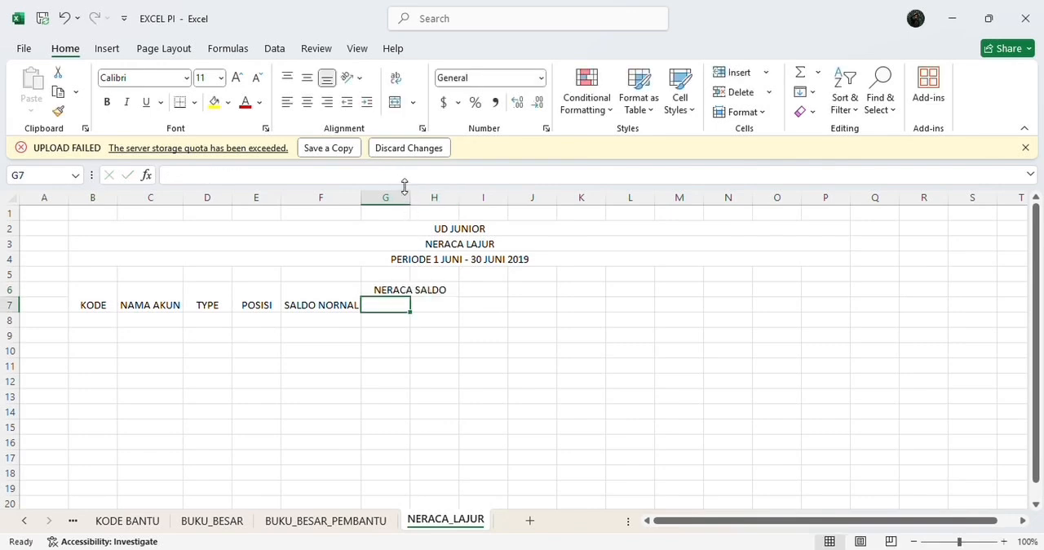
Step: Enter the subheaders D in G7 and K in H7 under NERACA SALDO
text(D)
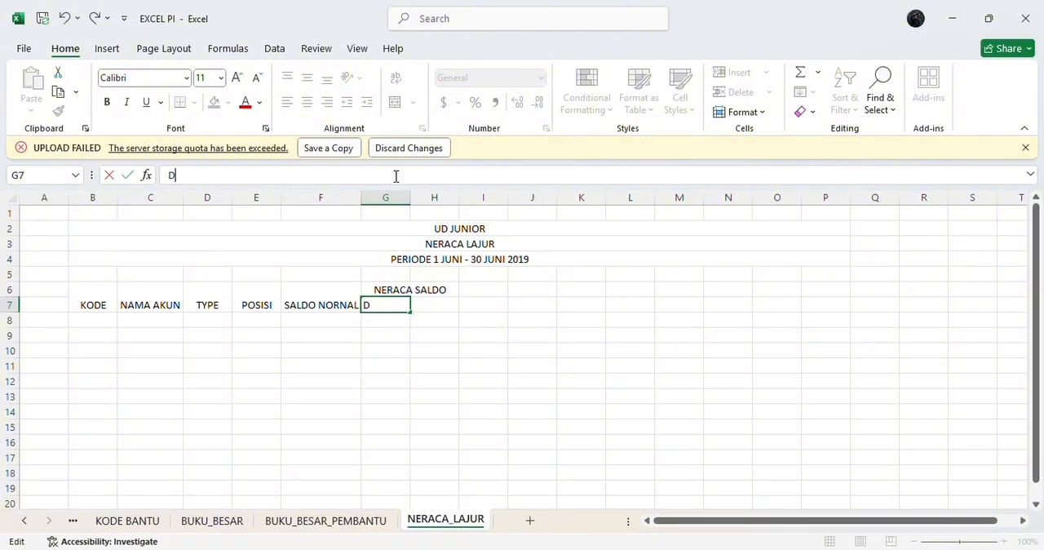
key(Return)
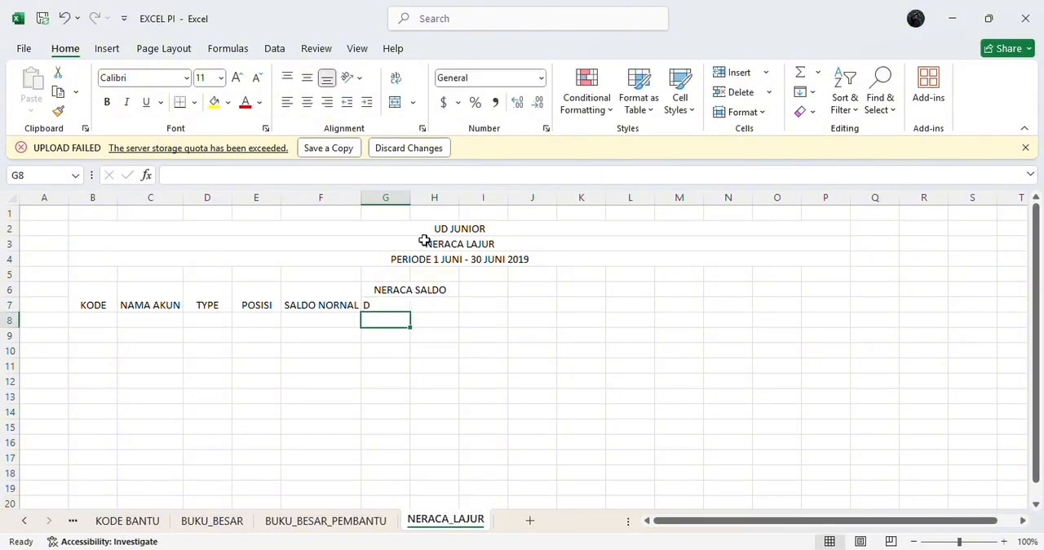
click(436, 304)
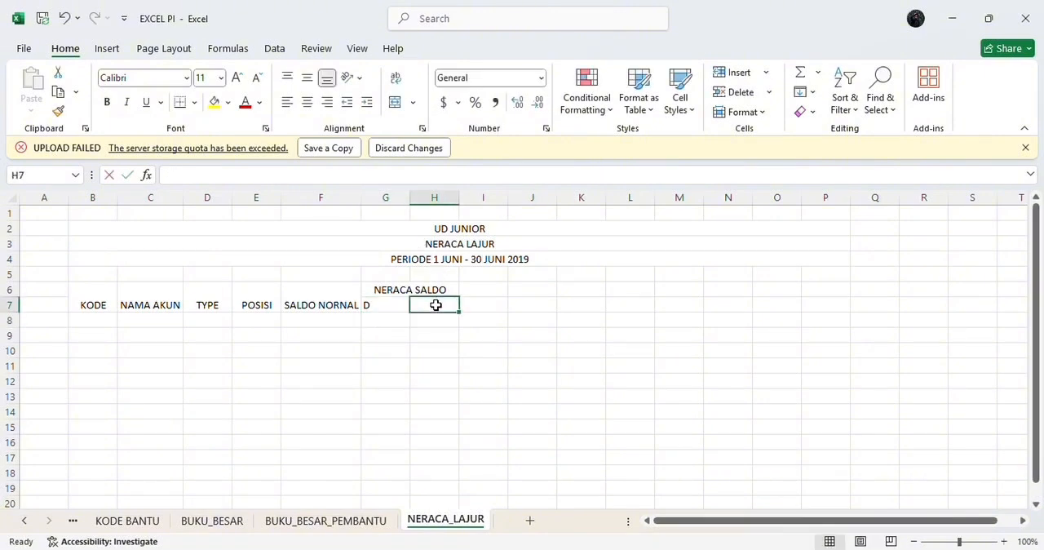
text(K)
key(Return)
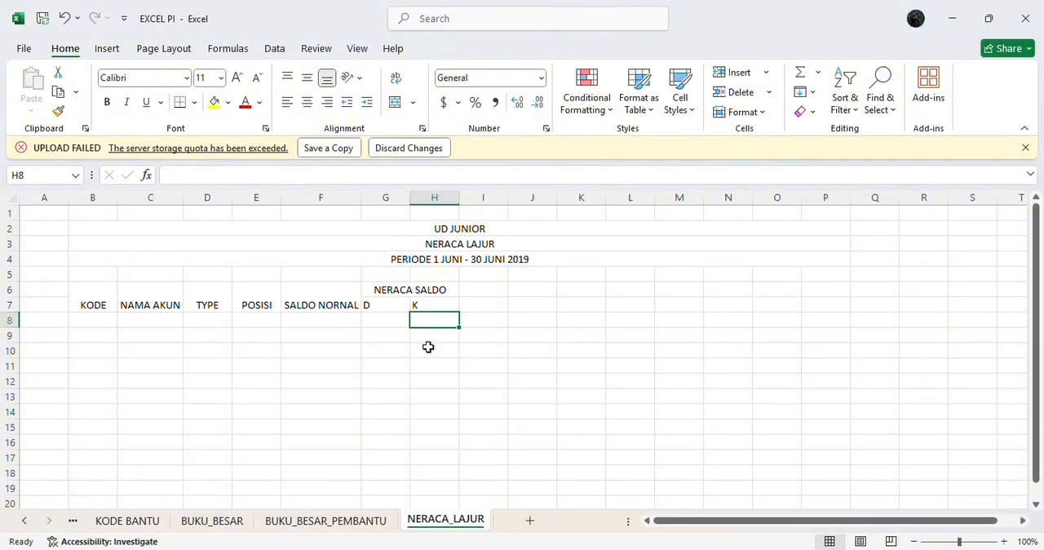
Step: Merge and center cells I6:J6 and enter the group header PERGERAKAN
click(468, 288)
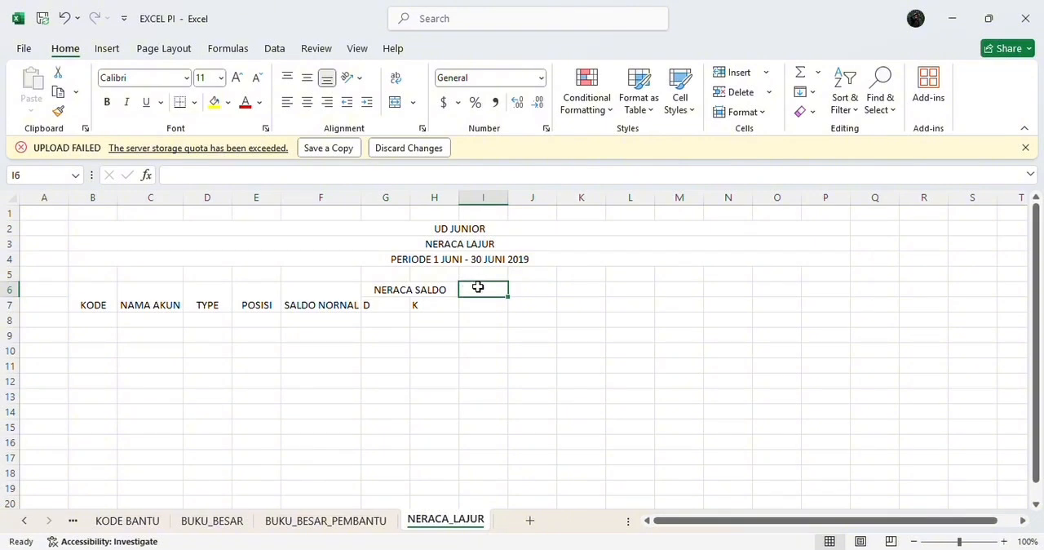
drag(480, 288, 534, 290)
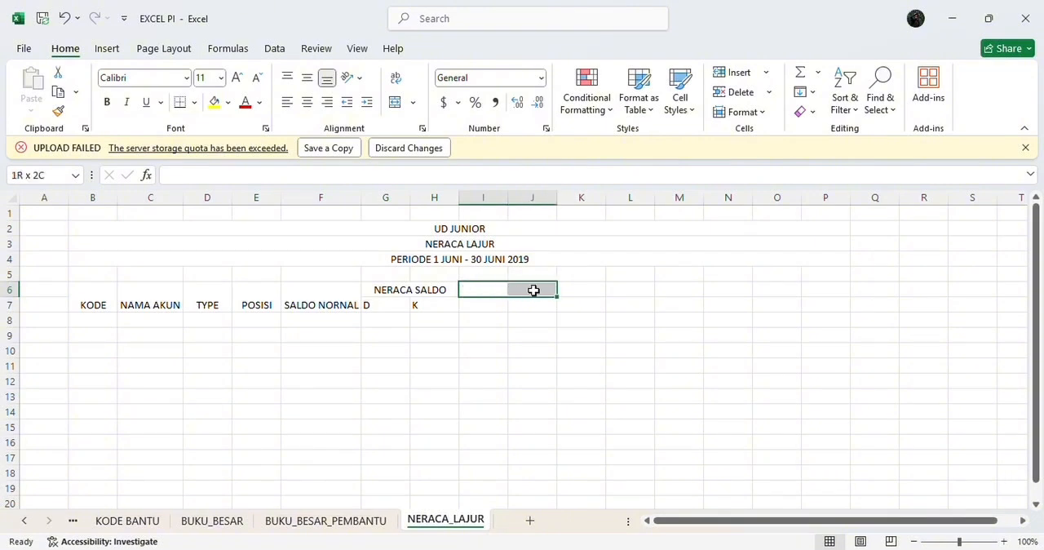
click(395, 102)
text(P)
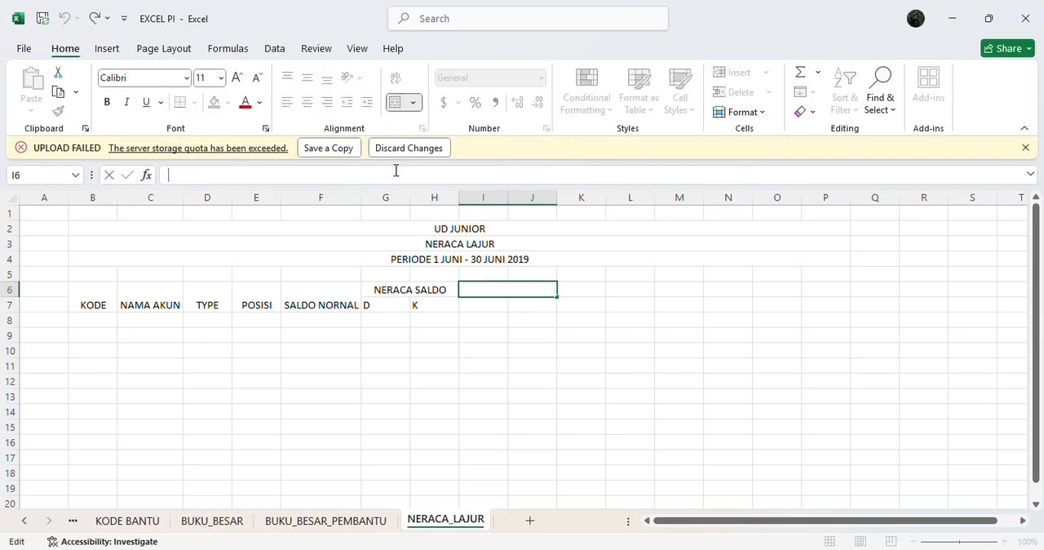
text(ERGERA)
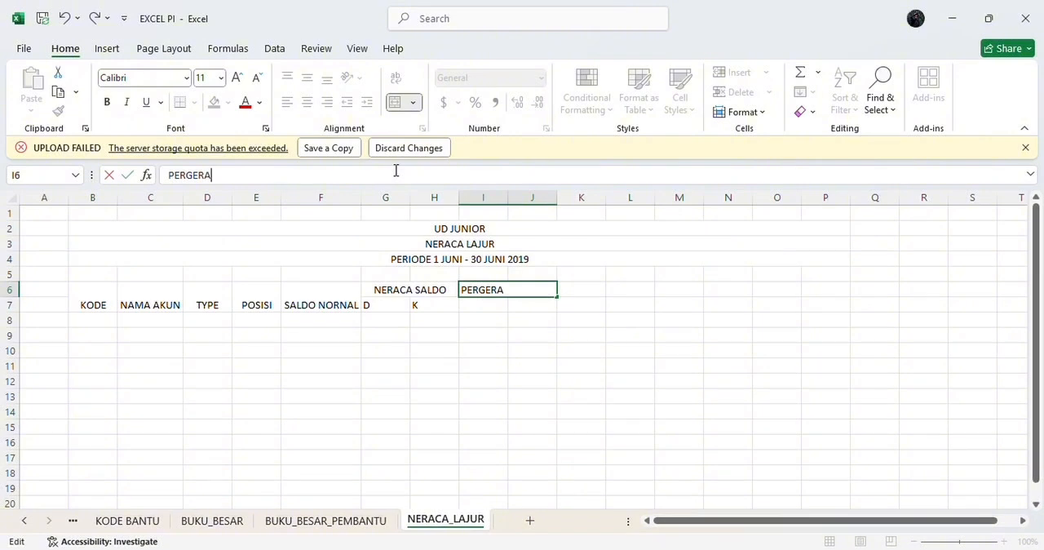
text(KAN)
key(Return)
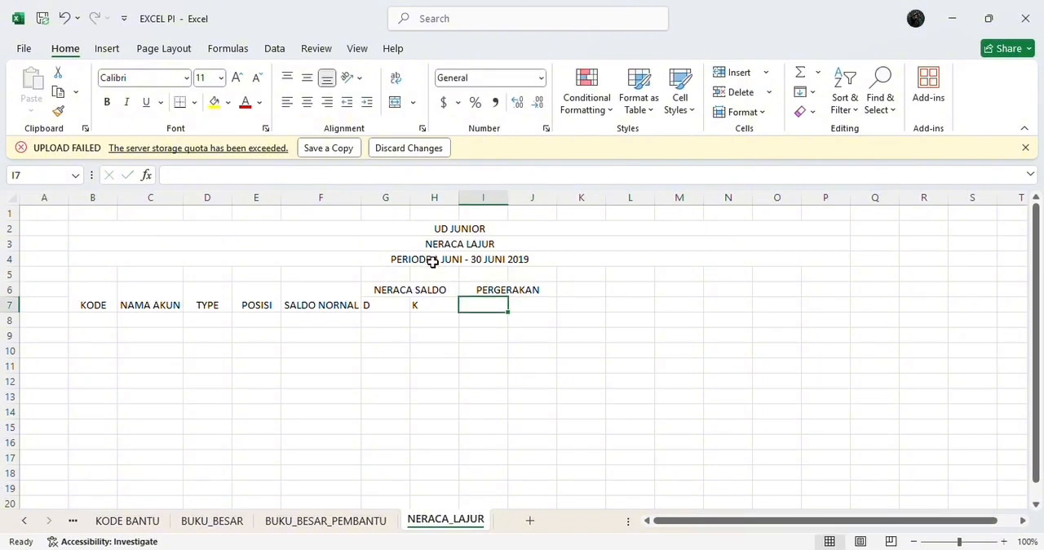
Step: Enter the subheaders D in I7 and K in J7 under PERGERAKAN
text(D)
key(Return)
key(Right)
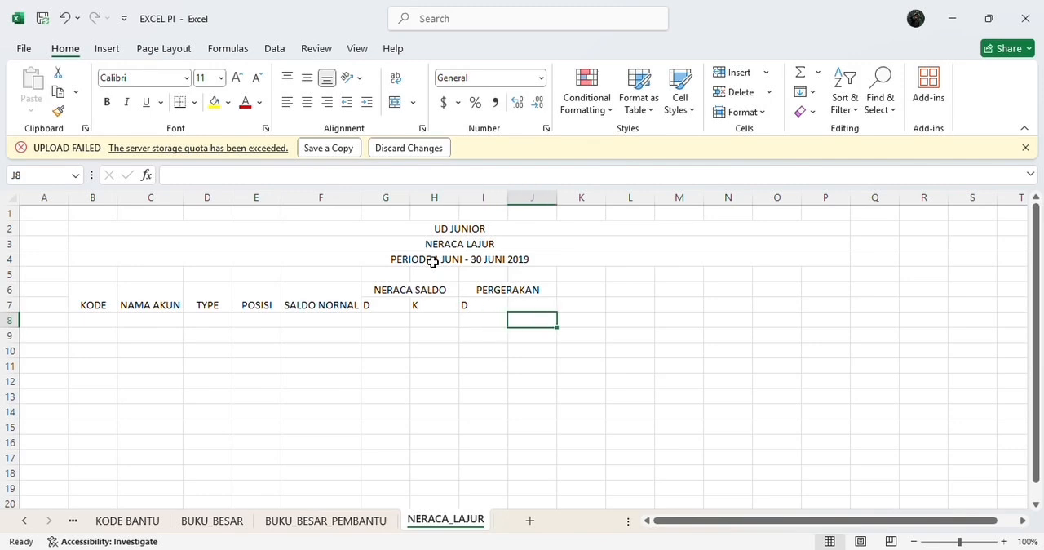
key(Up)
text(K)
key(Return)
Step: Merge and center cells K6:L6 and enter the group header SALDO AKHIR
click(574, 287)
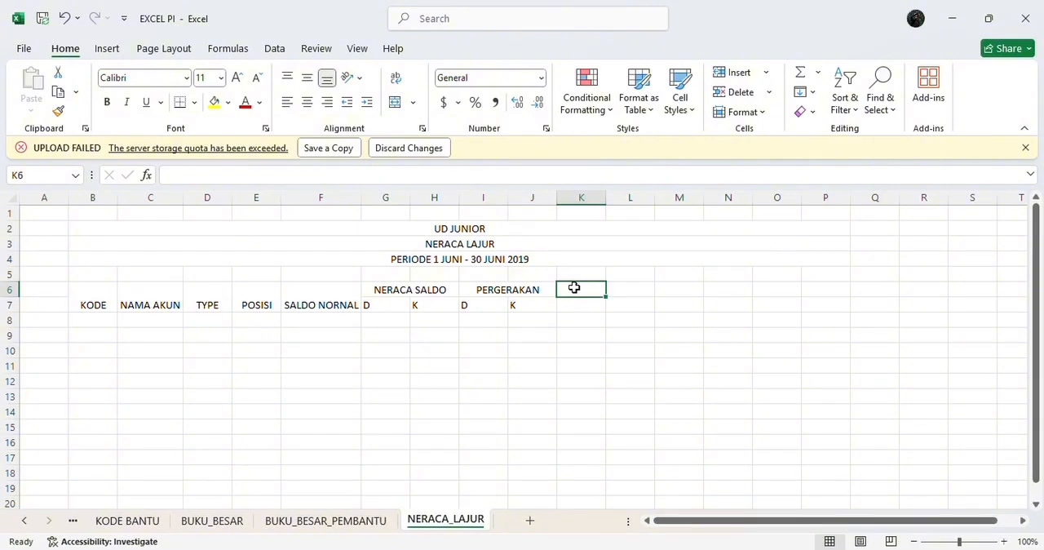
drag(574, 287, 626, 287)
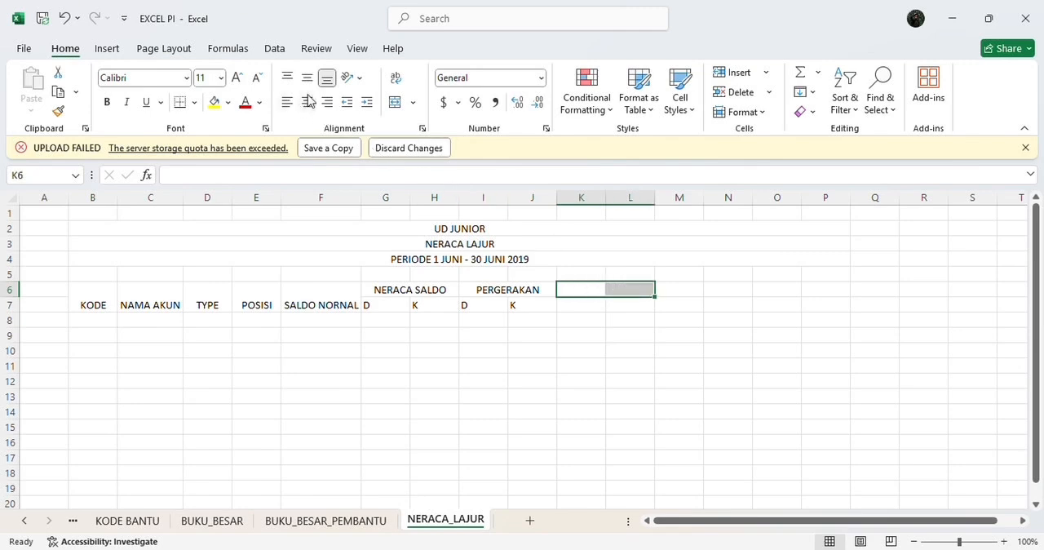
click(397, 106)
click(416, 172)
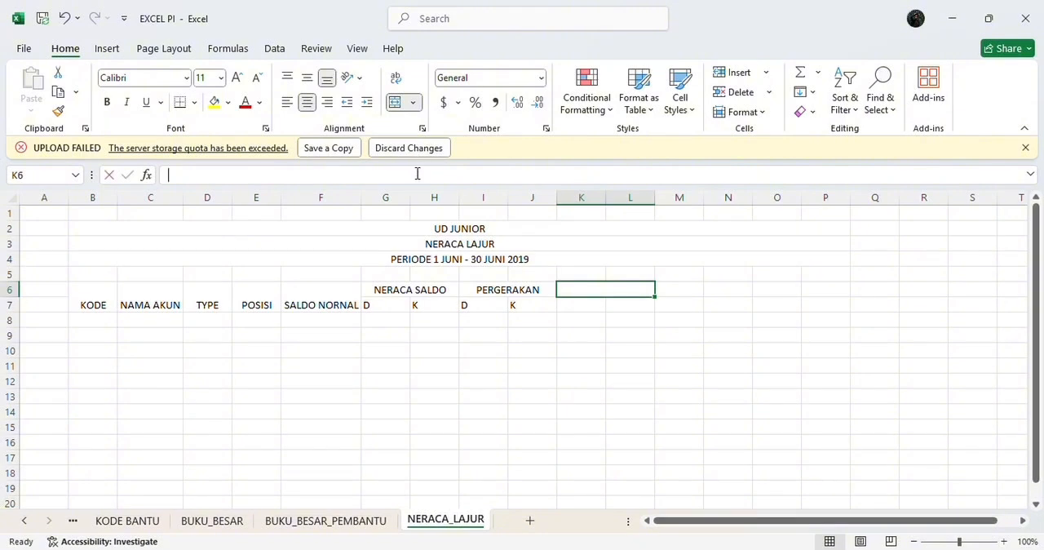
text(SA)
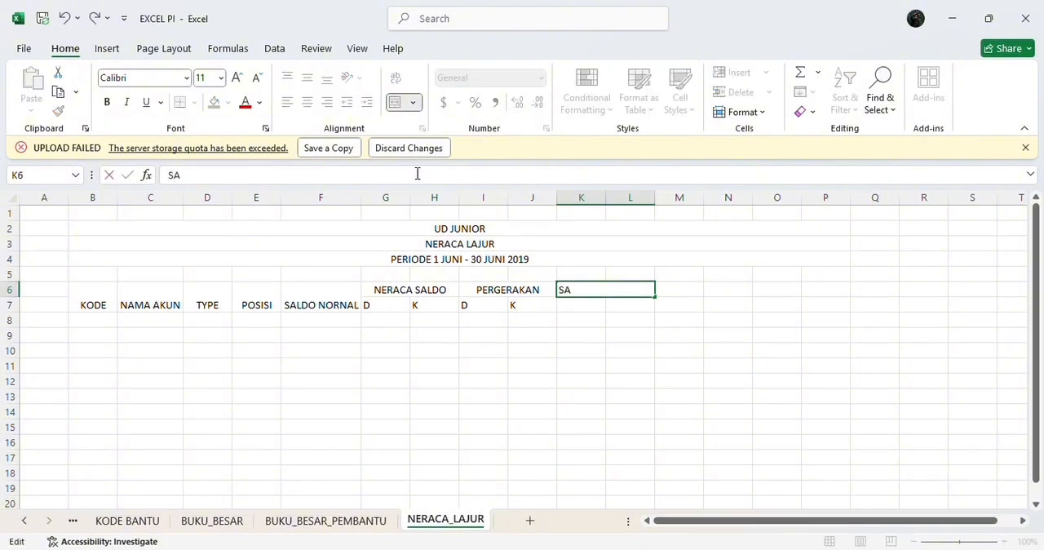
text(LDO AKHIR)
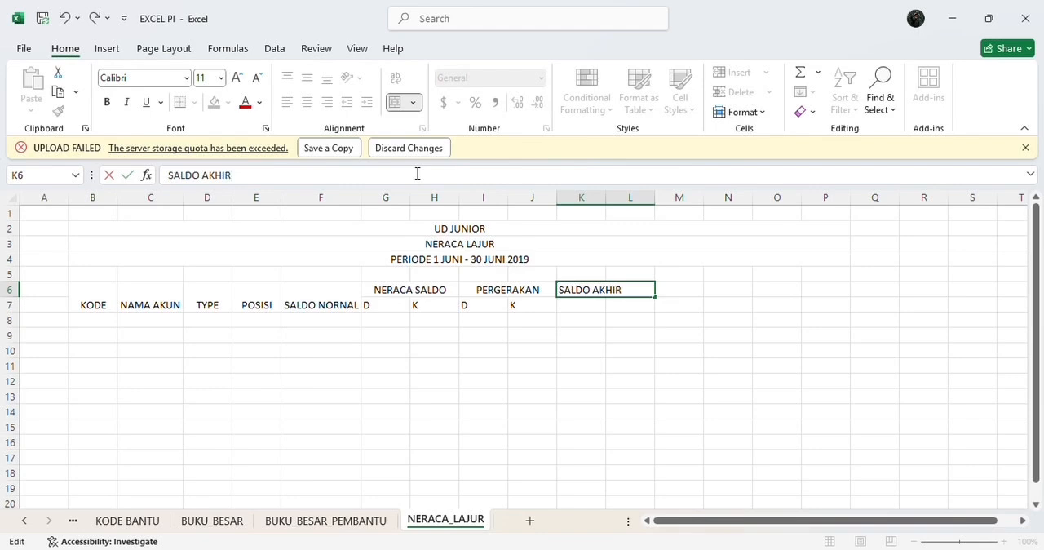
key(Return)
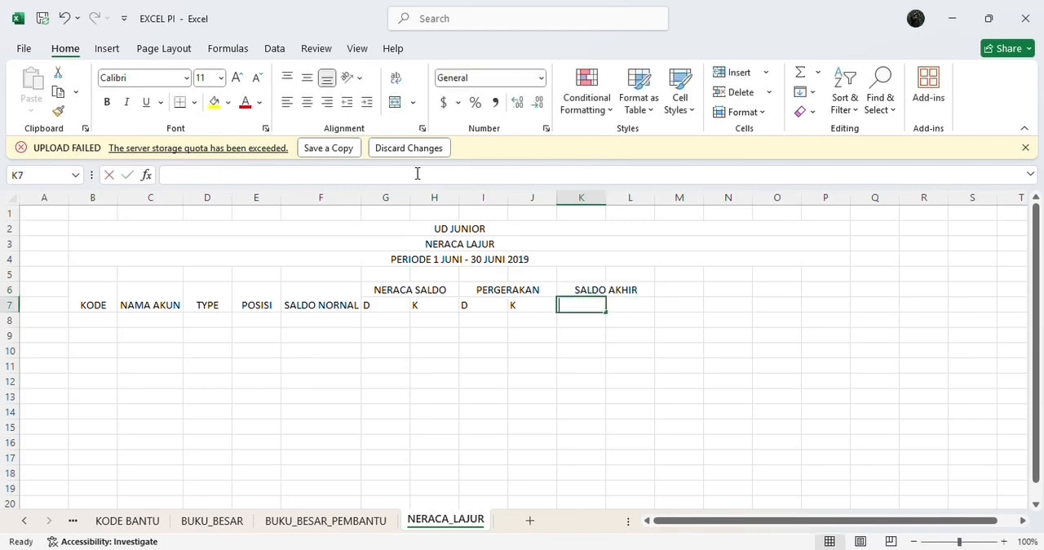
Step: Enter the subheaders D in K7 and K in L7 under SALDO AKHIR
text(D)
key(Tab)
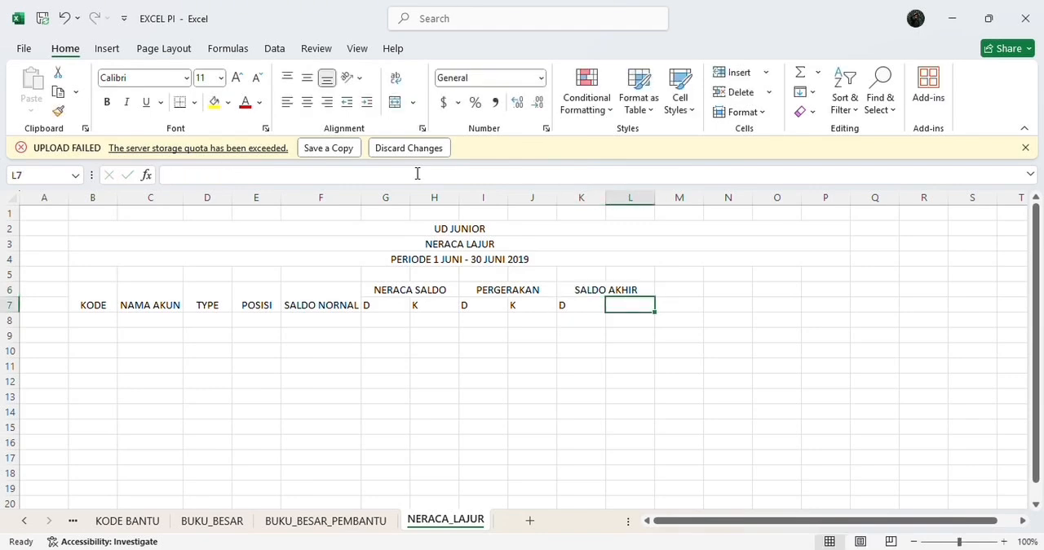
text(K)
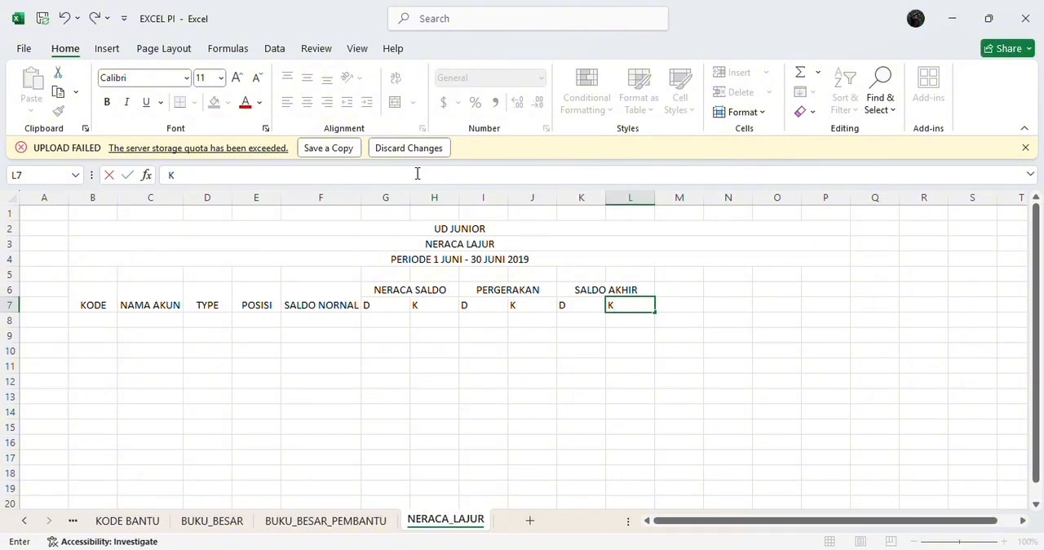
key(Return)
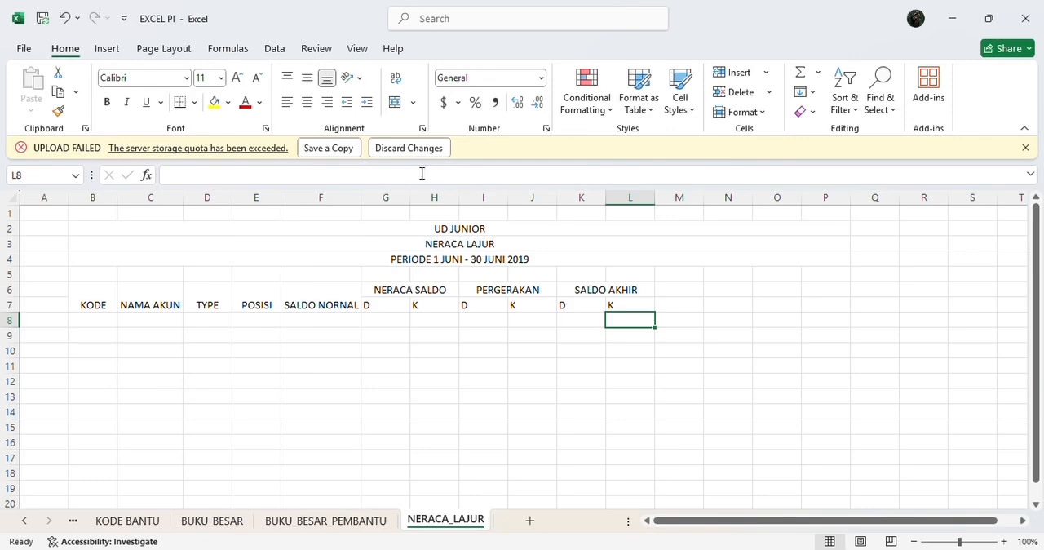
Step: Merge and center cells M6:N6 and enter the group header LABA RUGI
click(671, 291)
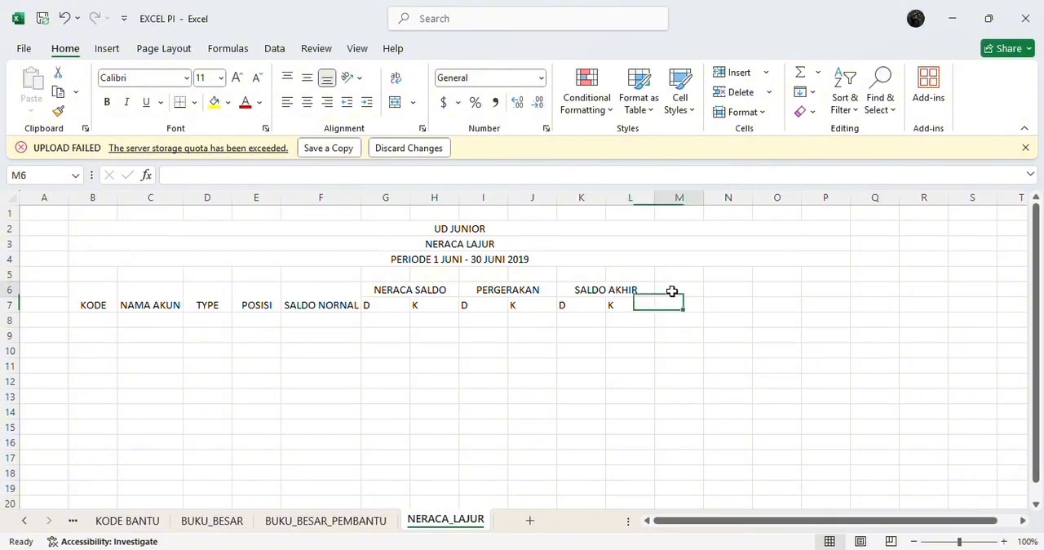
drag(671, 291, 715, 289)
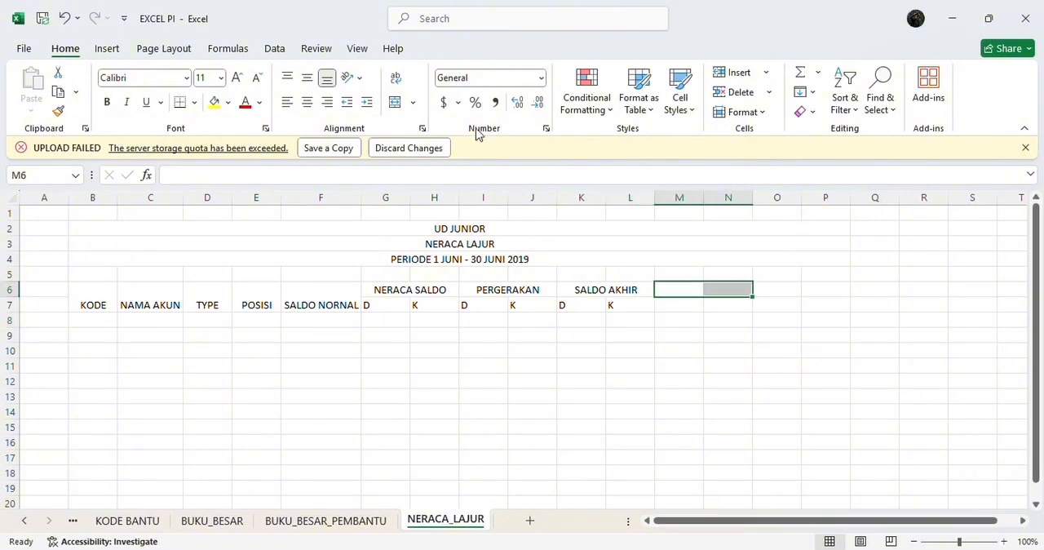
click(405, 104)
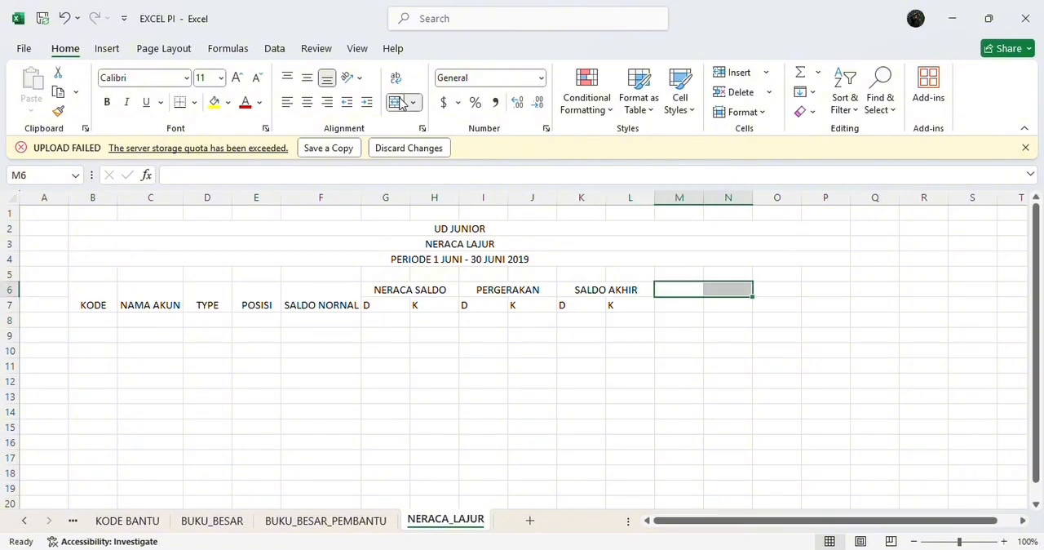
click(400, 171)
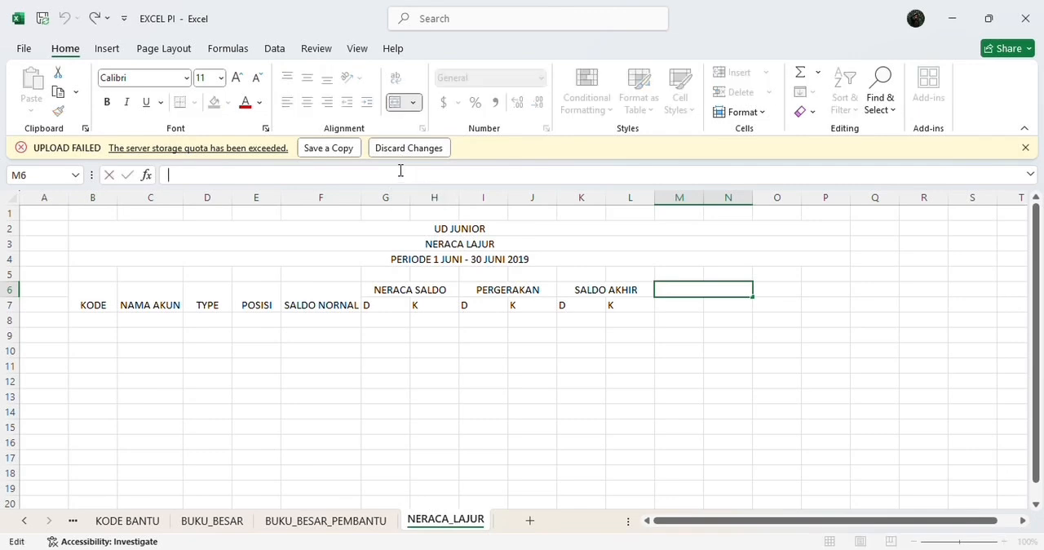
text(LABA RUGI)
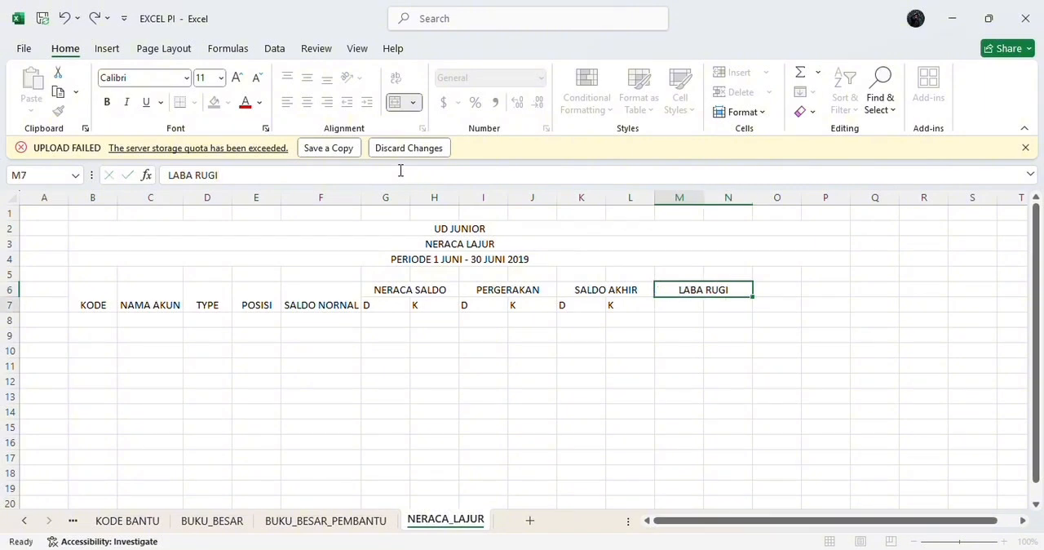
key(Return)
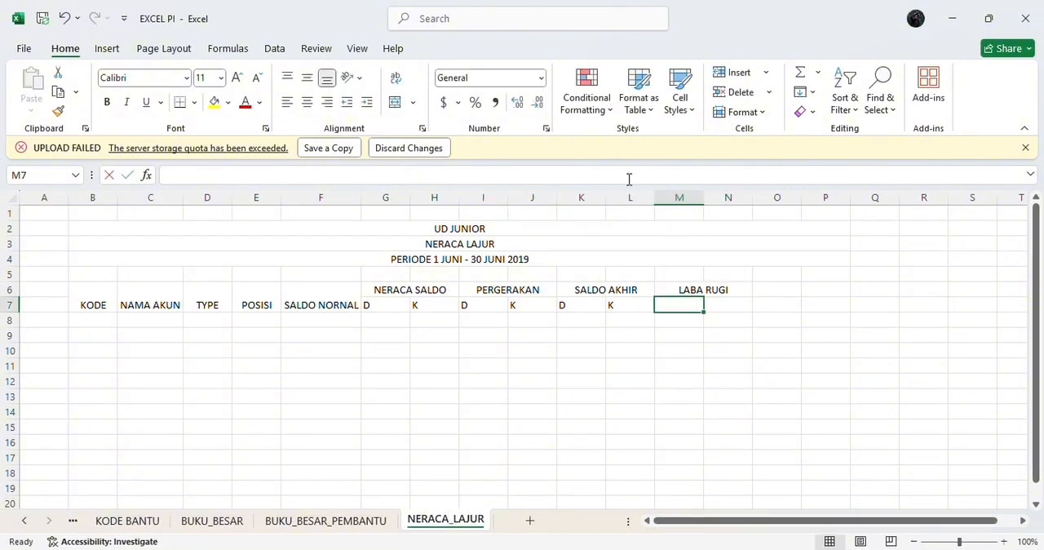
Step: Enter the subheaders D in M7 and K in N7 under LABA RUGI
text(D)
key(Tab)
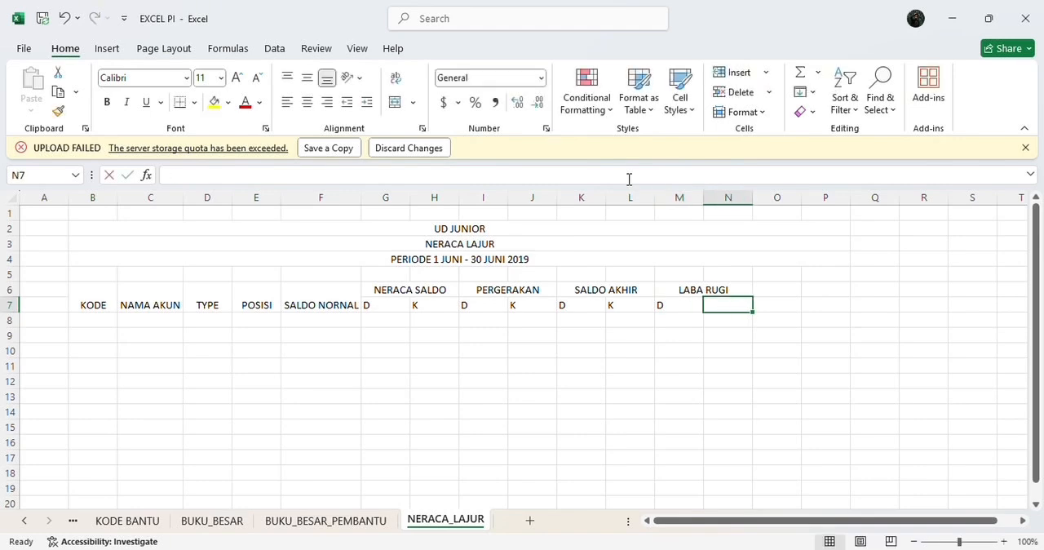
text(K)
key(Tab)
Step: Merge and center cells O6:P6 and enter the group header NERACA
click(774, 290)
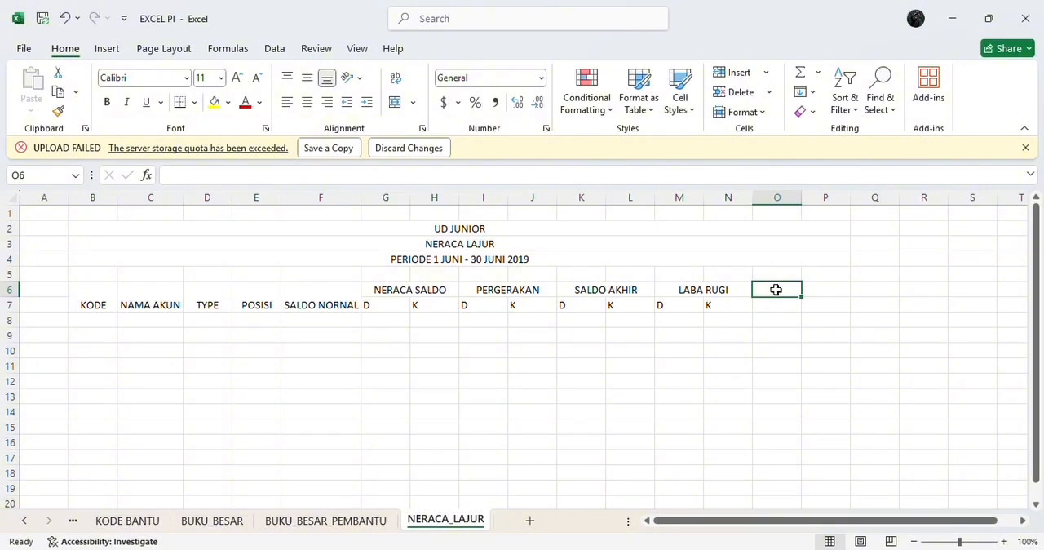
drag(776, 288, 810, 286)
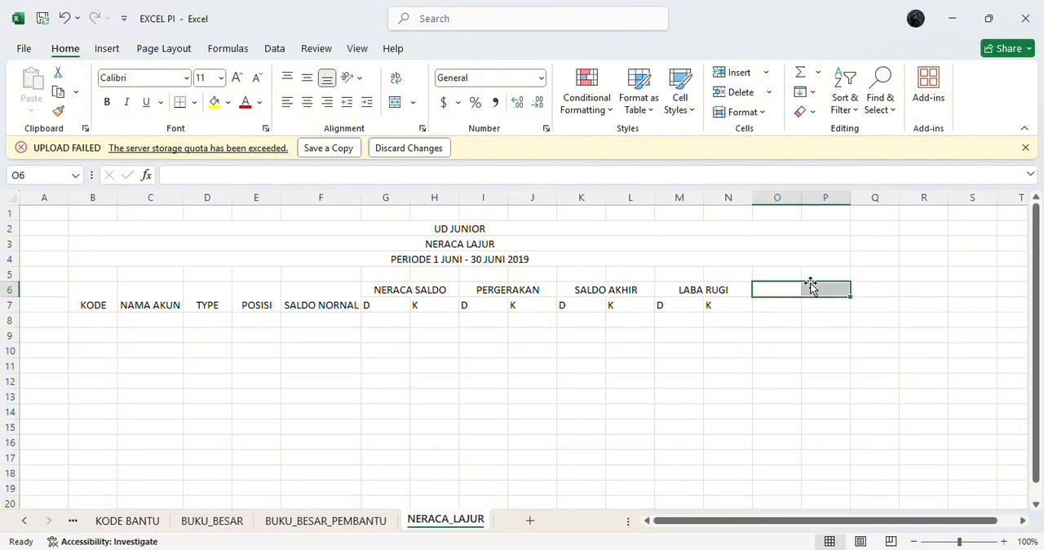
click(395, 102)
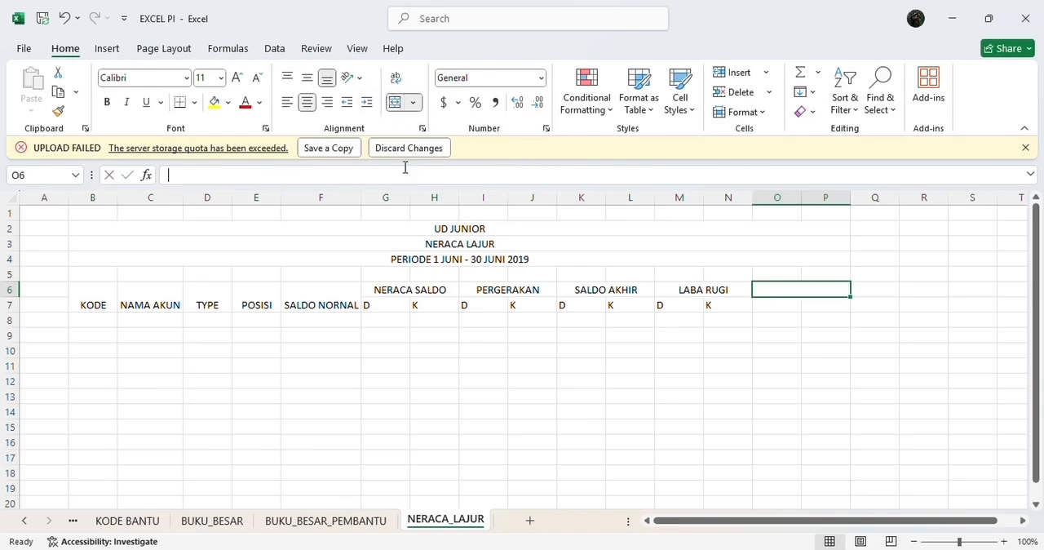
click(405, 168)
text(NERACA)
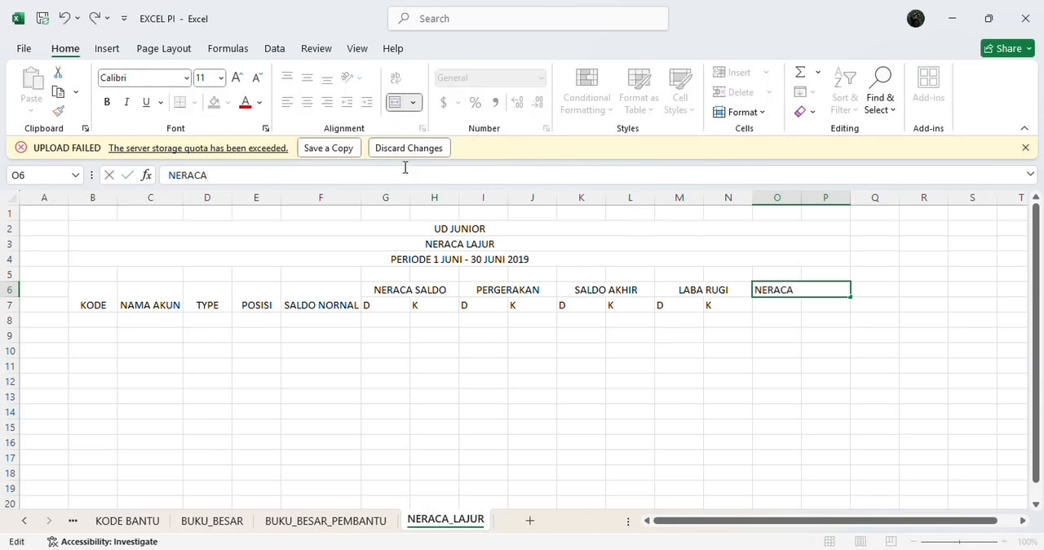
key(Return)
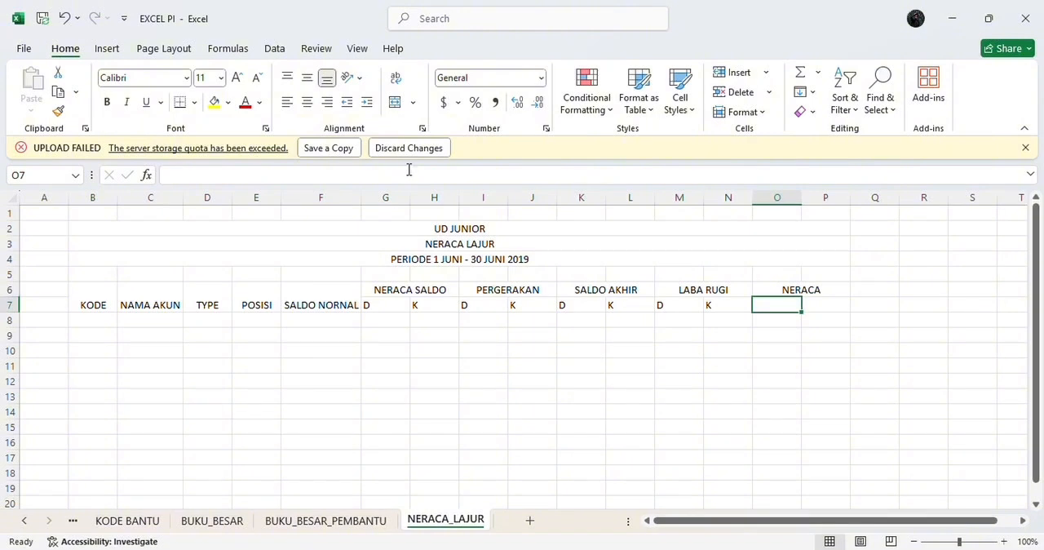
Step: Enter the subheaders D in O7 and K in P7 under NERACA
text(D)
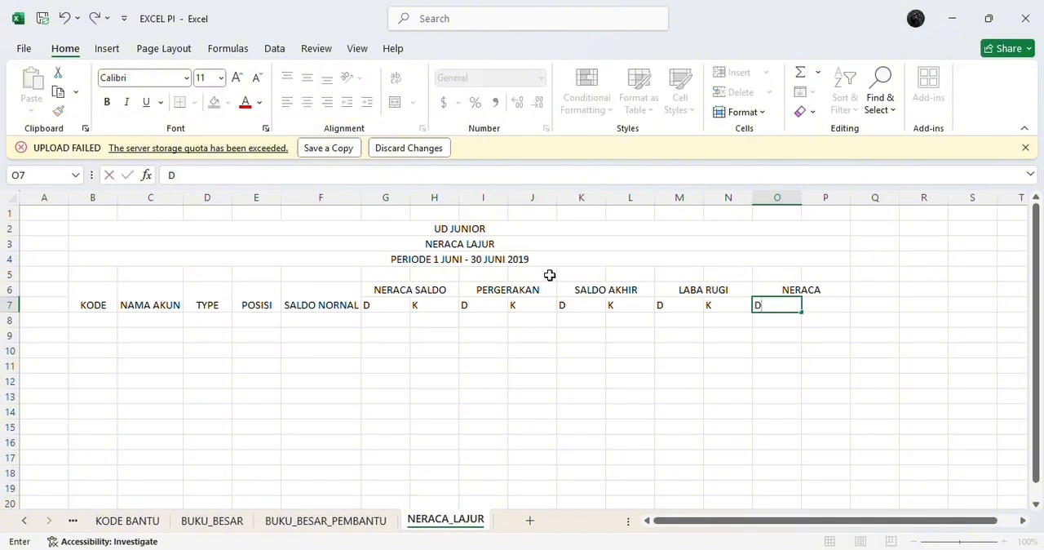
key(Tab)
text(K)
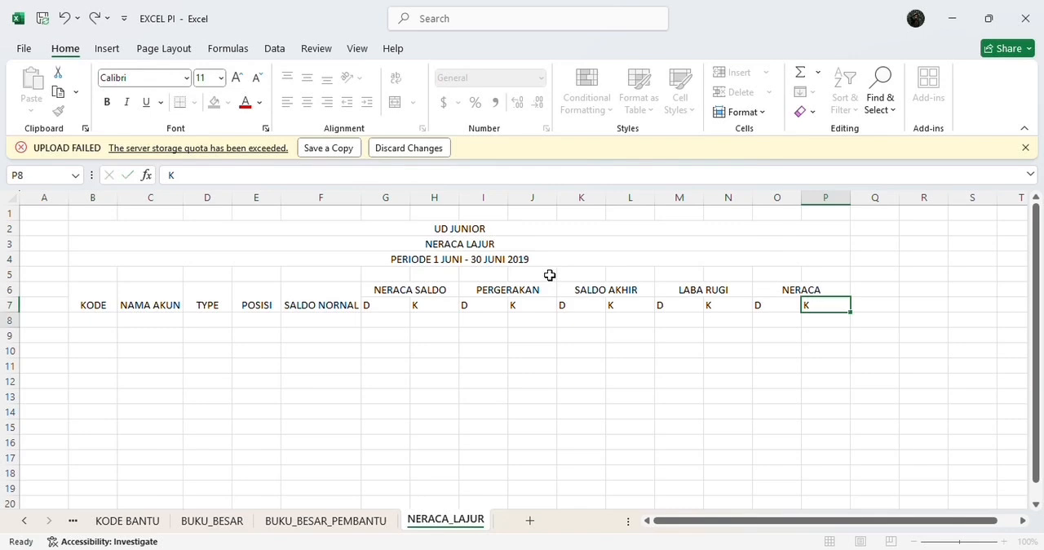
key(Return)
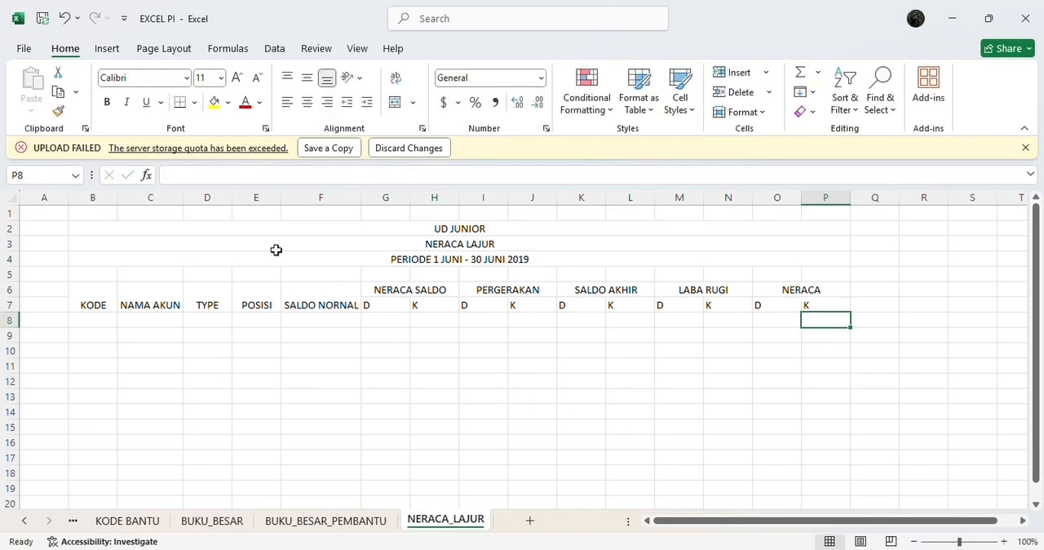
Step: Center the title and header block B2:P7 horizontally and vertically and make its text bold
drag(109, 228, 774, 304)
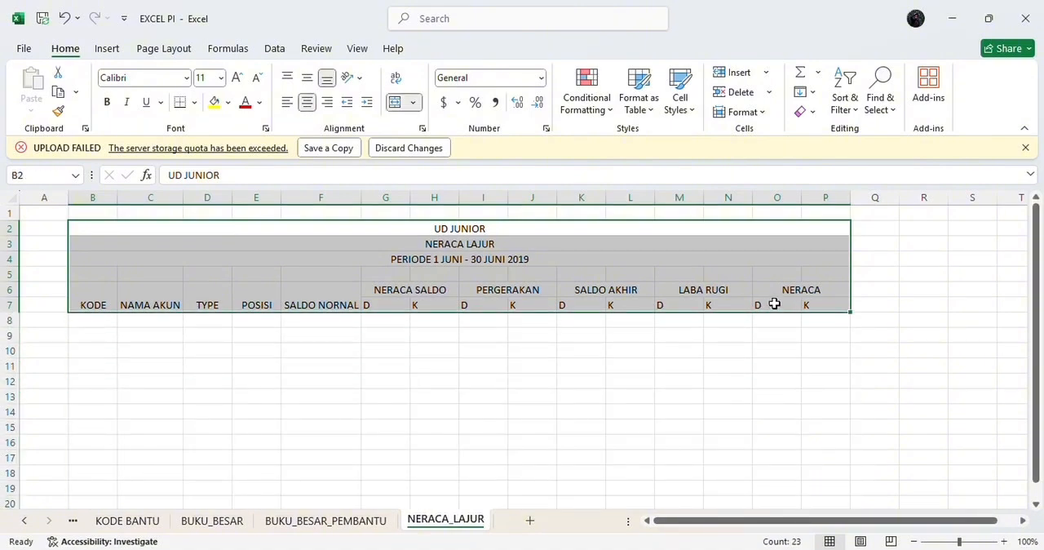
click(299, 103)
click(297, 104)
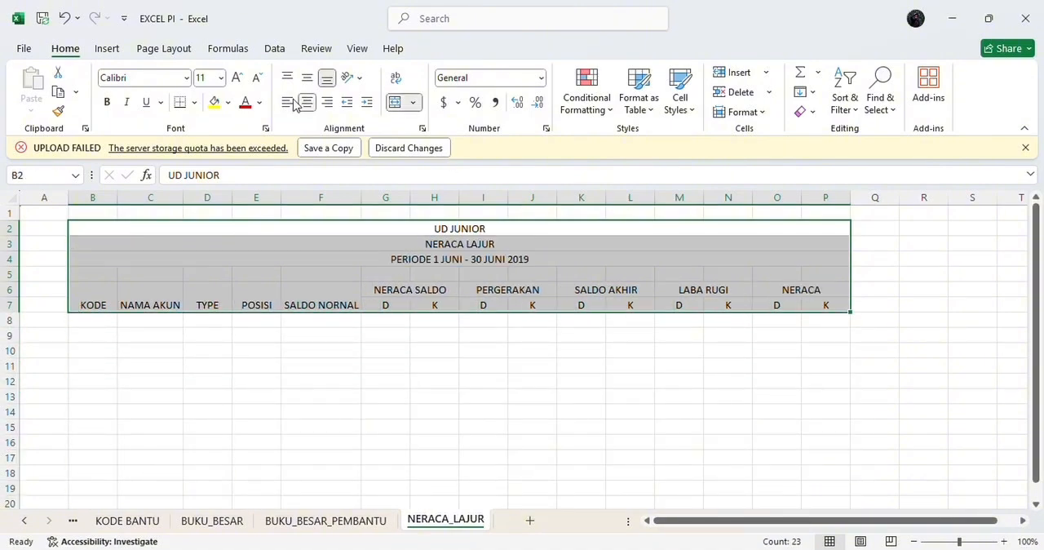
click(106, 102)
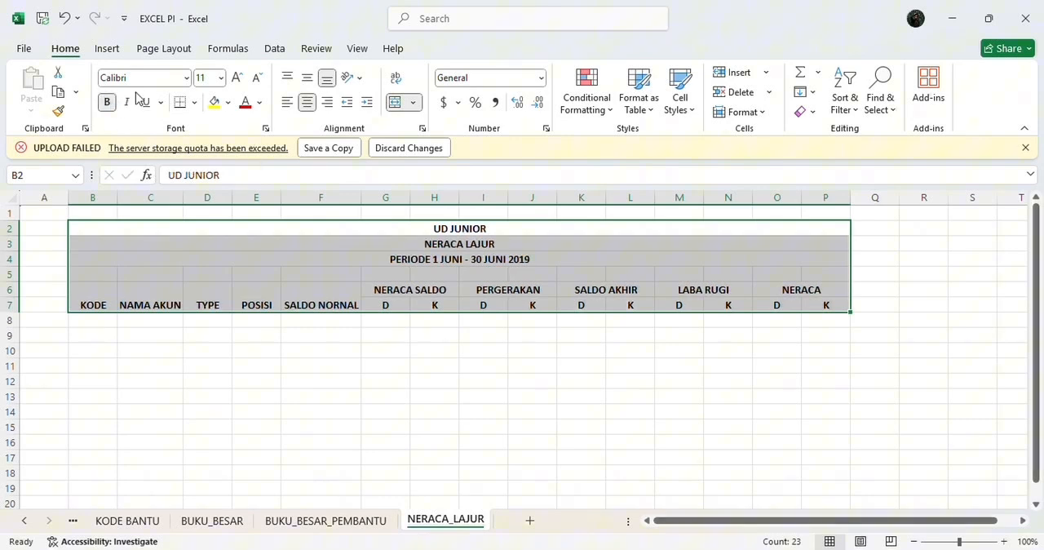
click(307, 77)
Step: Apply all borders to the worksheet table across columns B to P, from row 2 down through the blank data rows
drag(116, 226, 490, 461)
scroll(443, 302, up, 8)
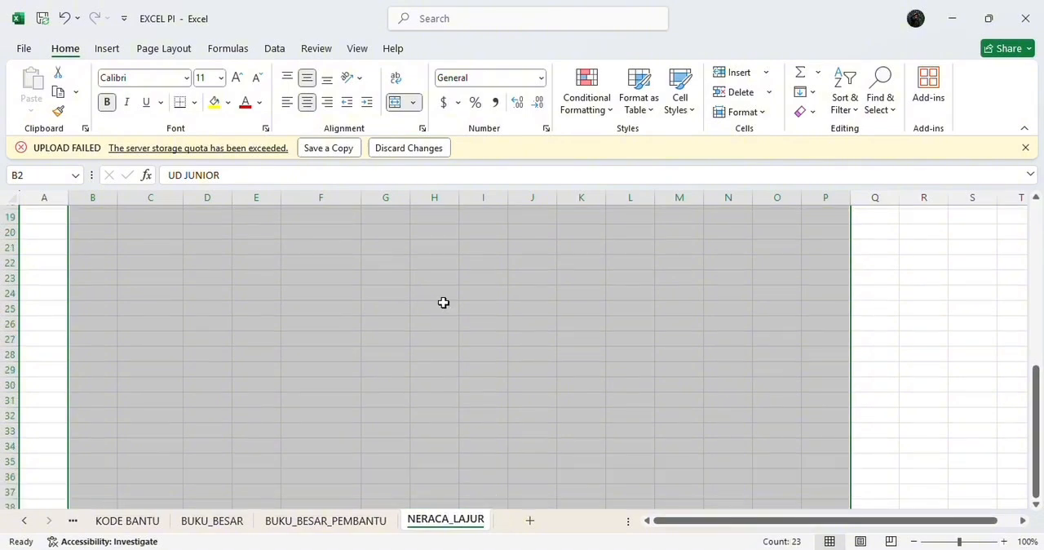
click(195, 104)
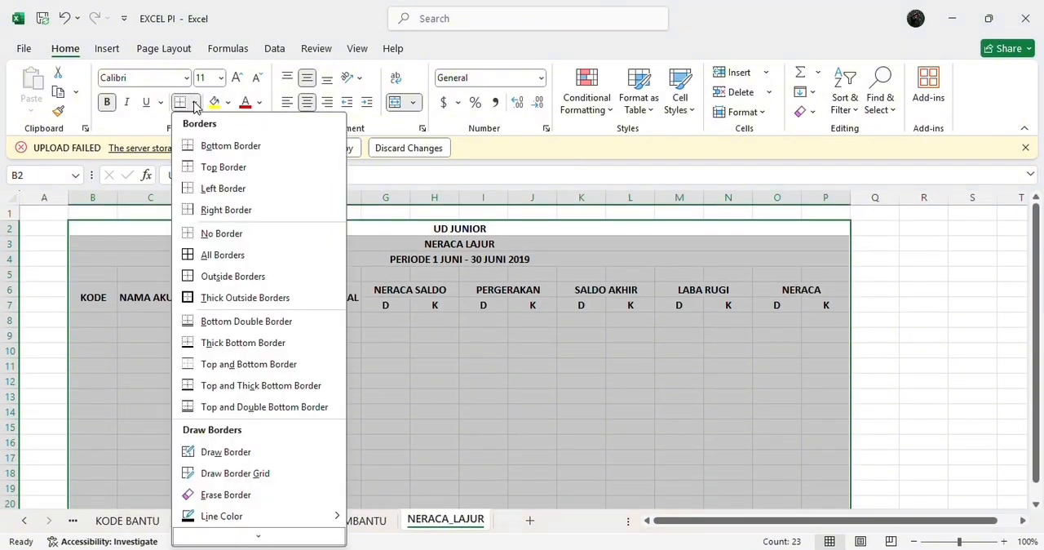
click(211, 254)
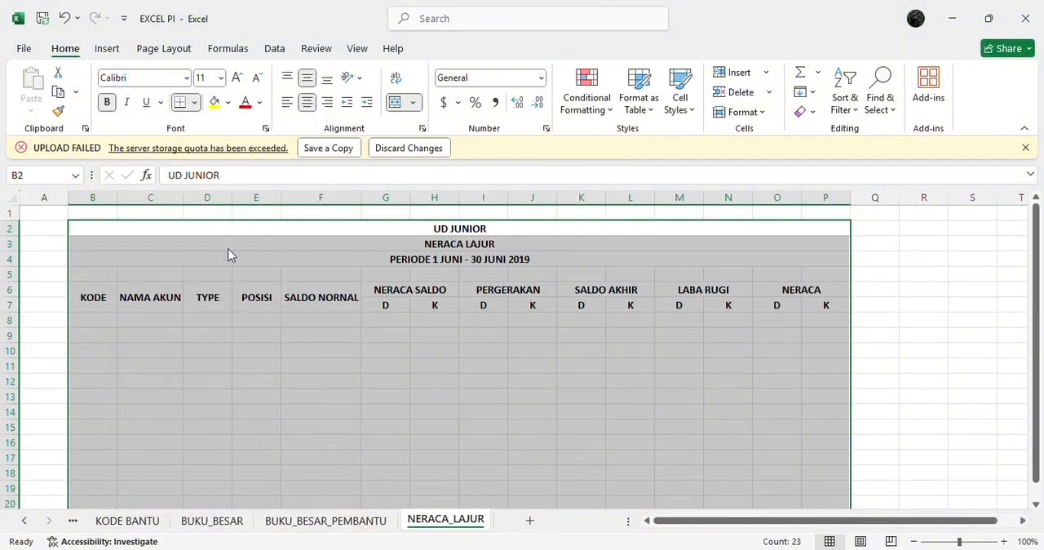
click(124, 297)
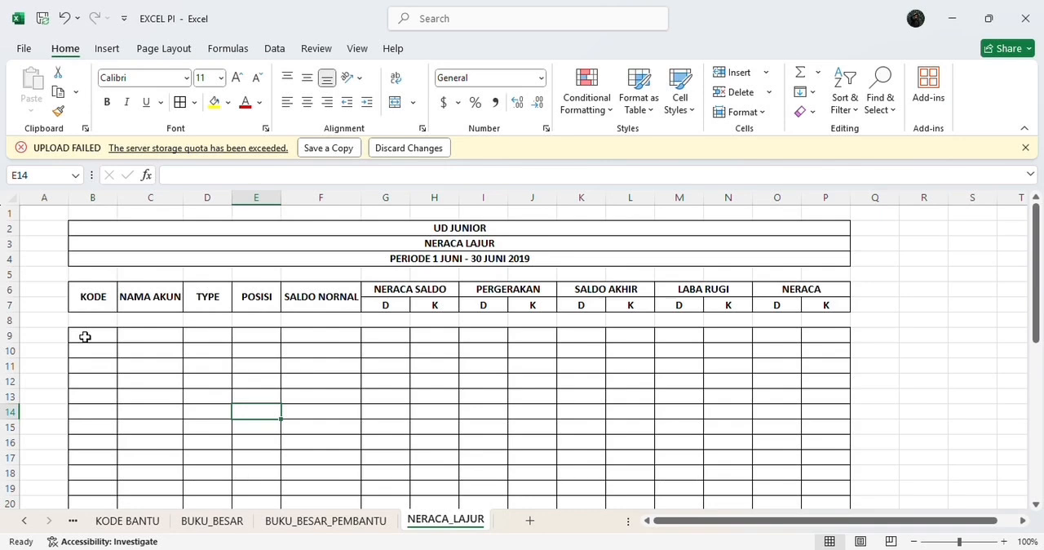
Step: Enter the formula =IF(DAFTAR_AKUN!B7="","",DAFTAR_AKUN!B7) in cell B9 under KODE
click(85, 336)
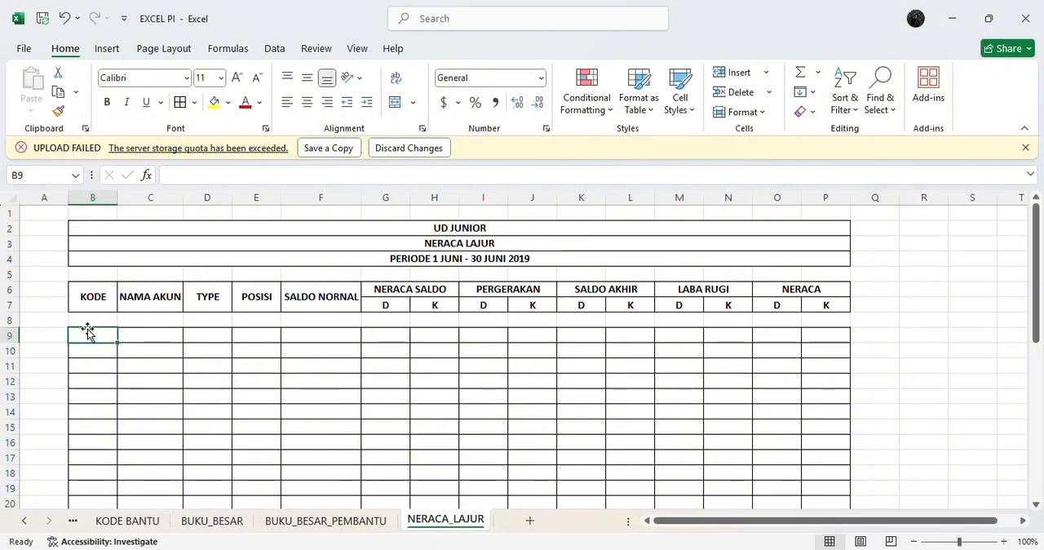
click(225, 176)
text(=)
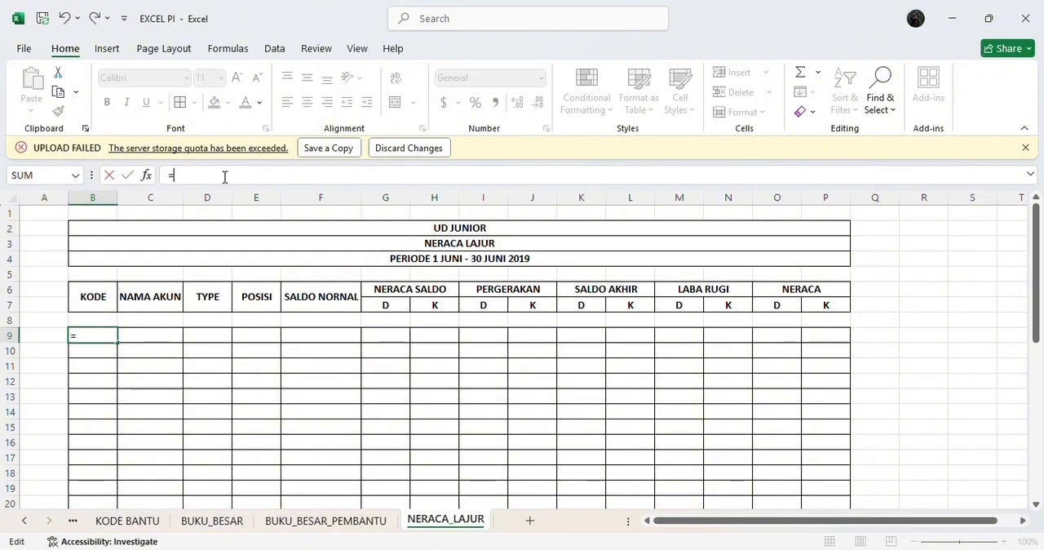
text(IF)
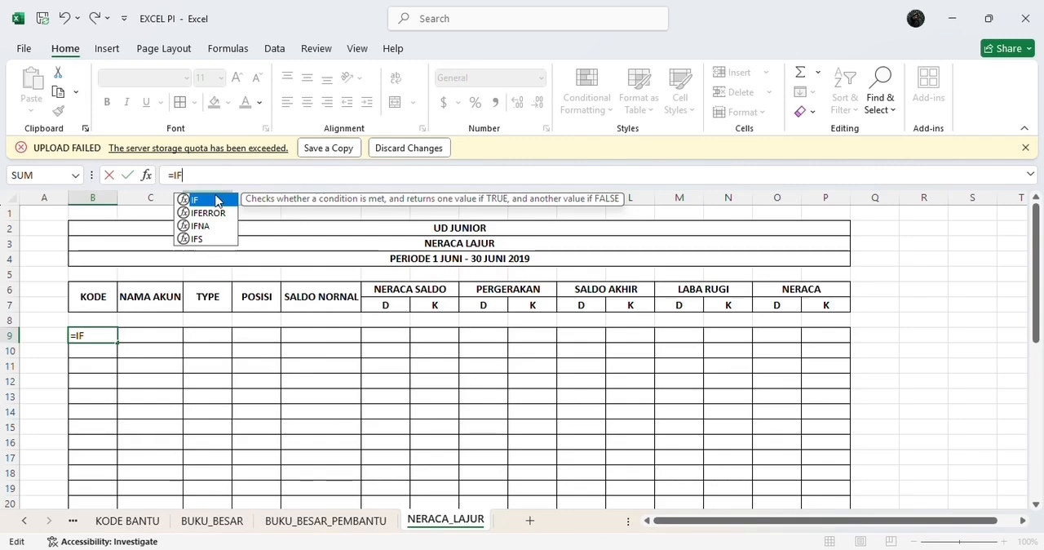
double_click(212, 200)
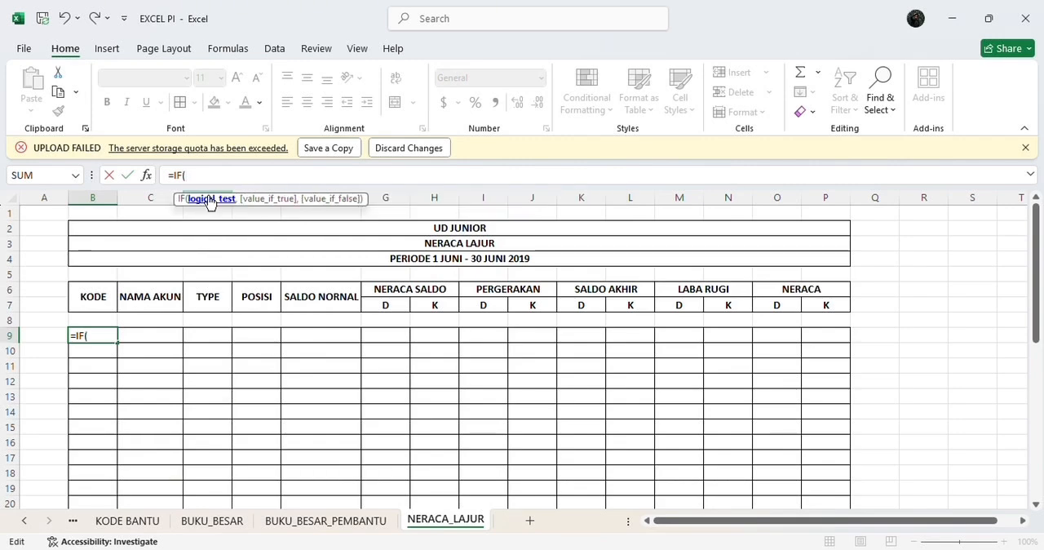
text(DAFT)
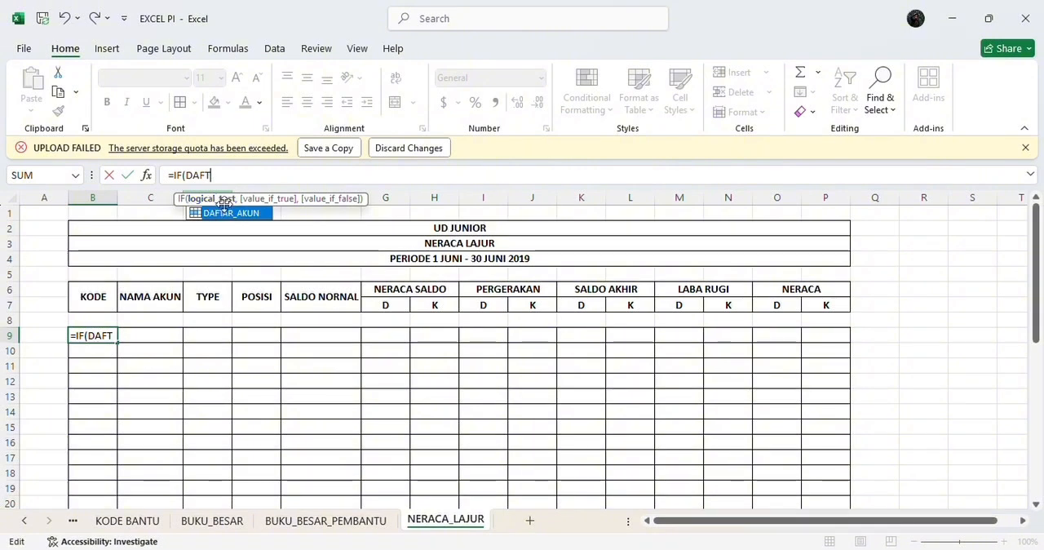
double_click(233, 213)
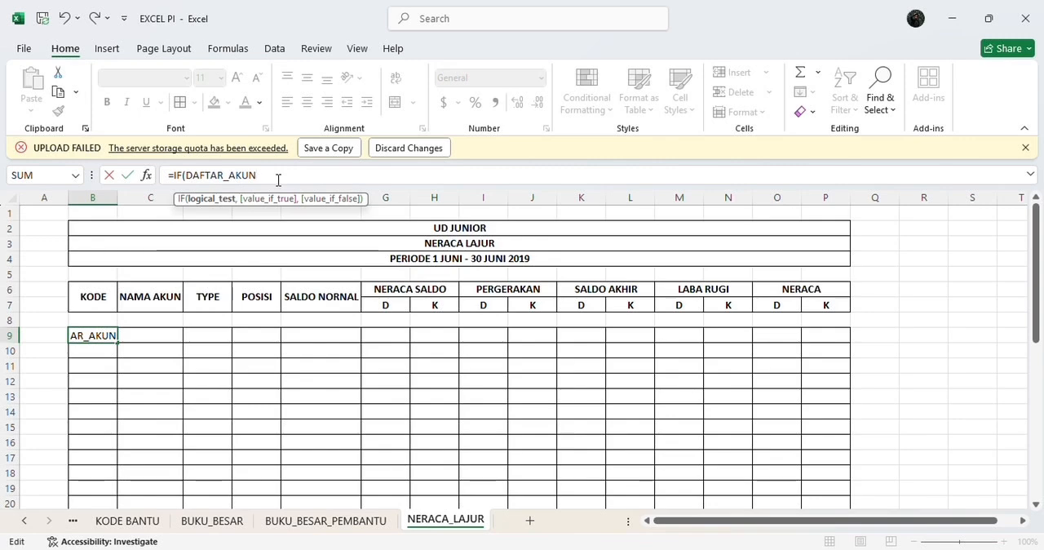
text(!)
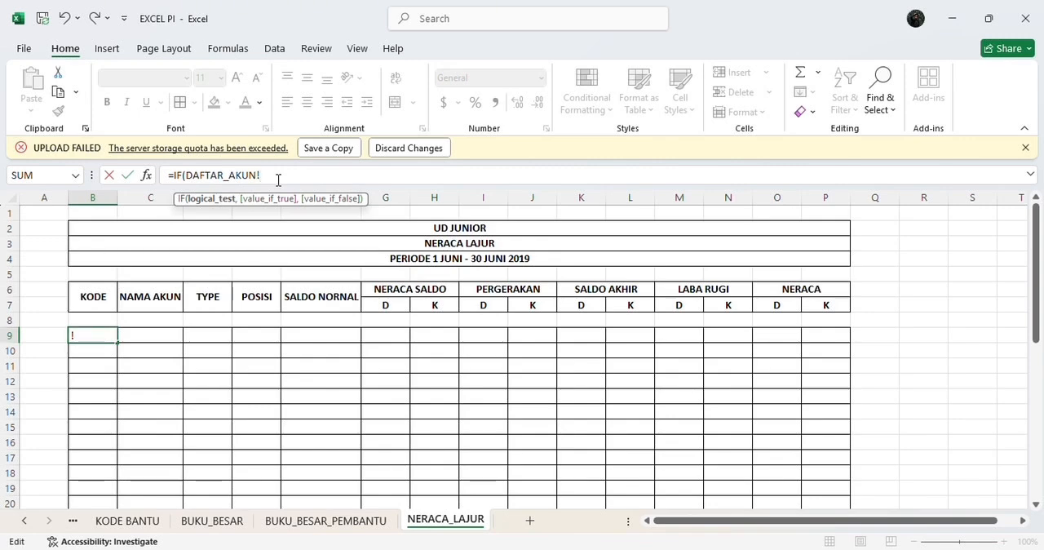
text(B7)
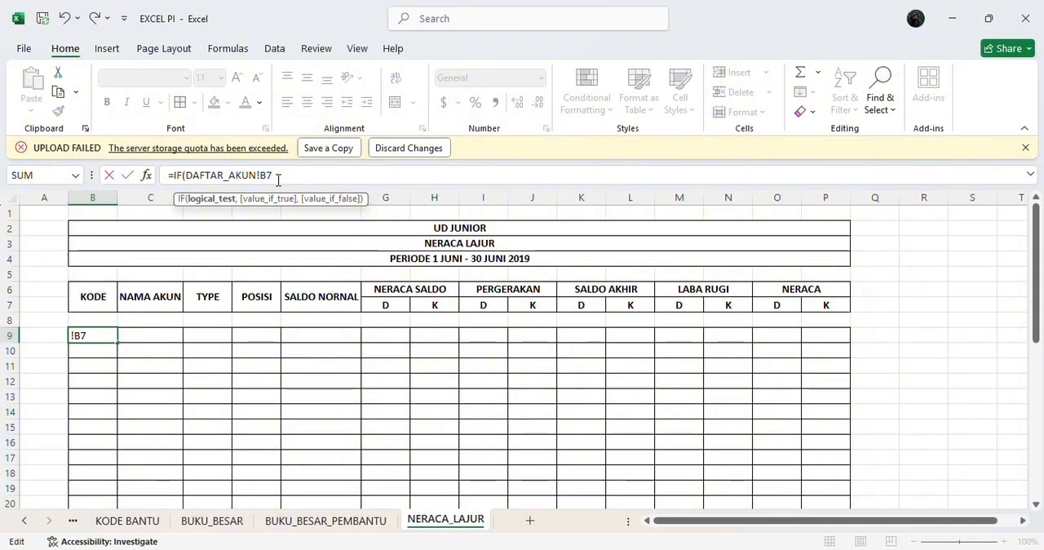
text(="")
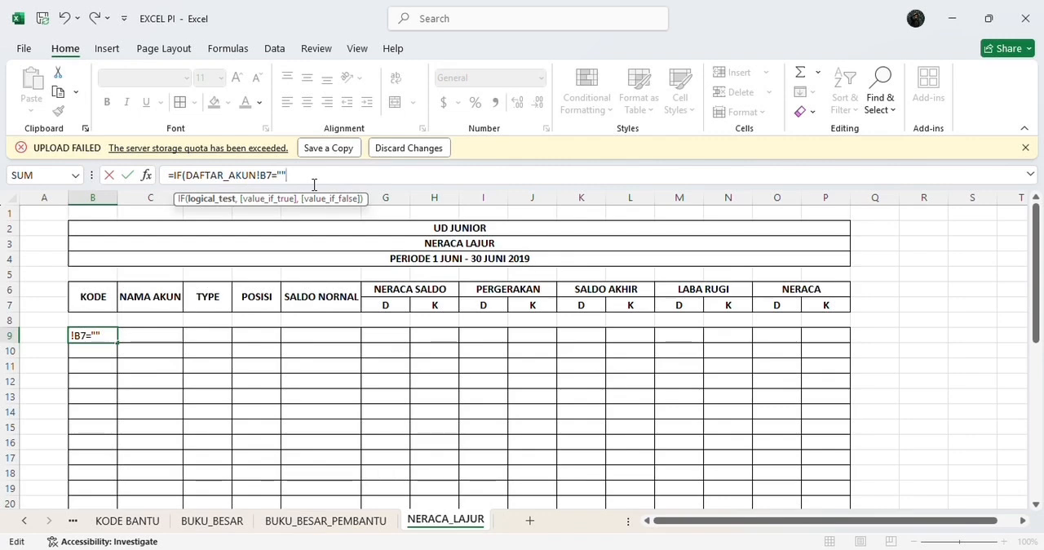
text(,")
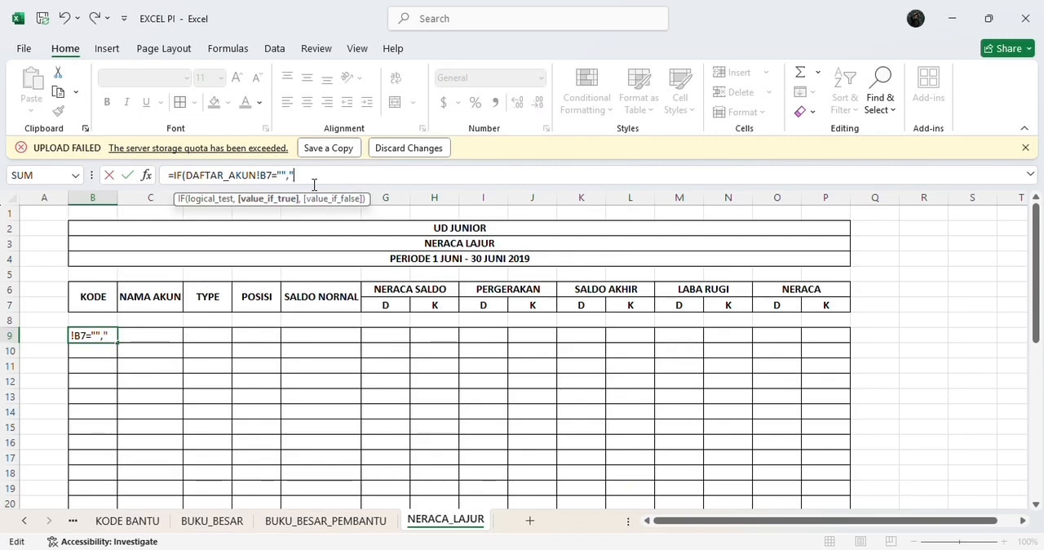
text(",)
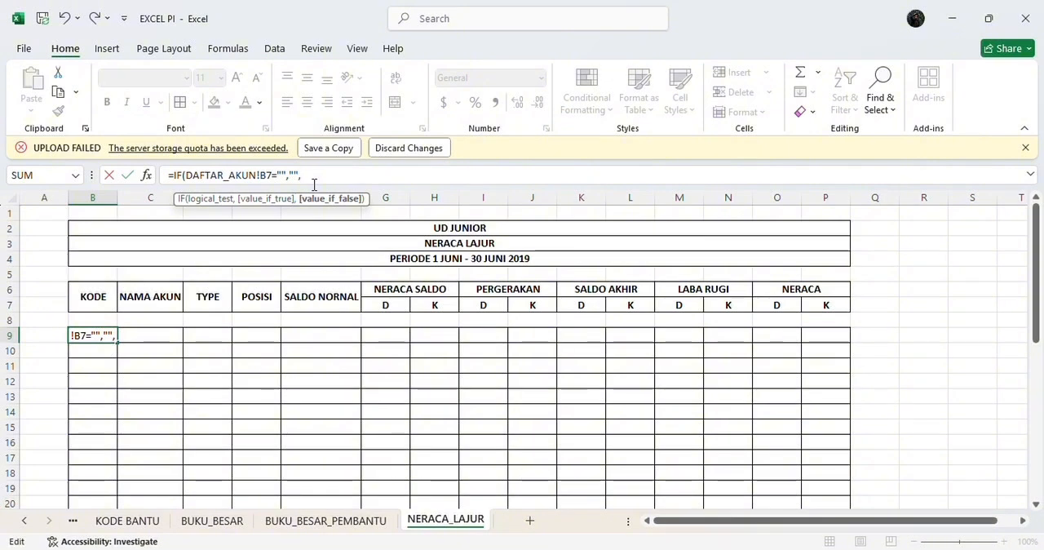
text(DA)
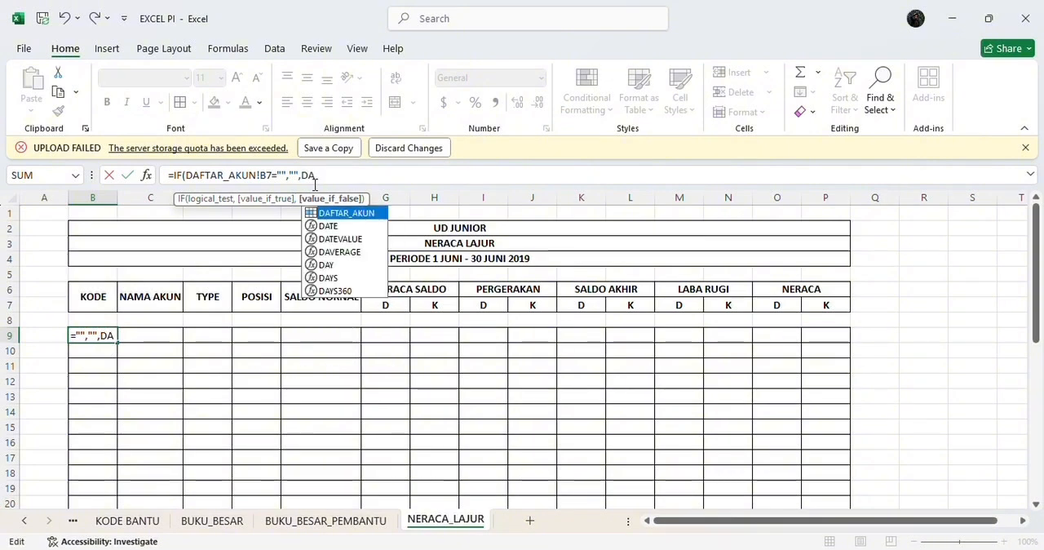
double_click(351, 213)
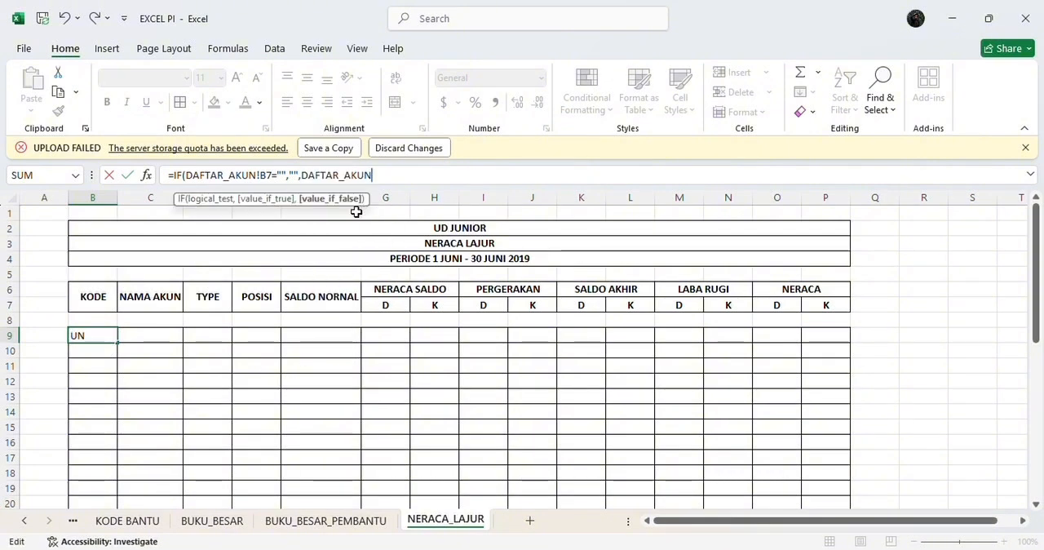
text(!)
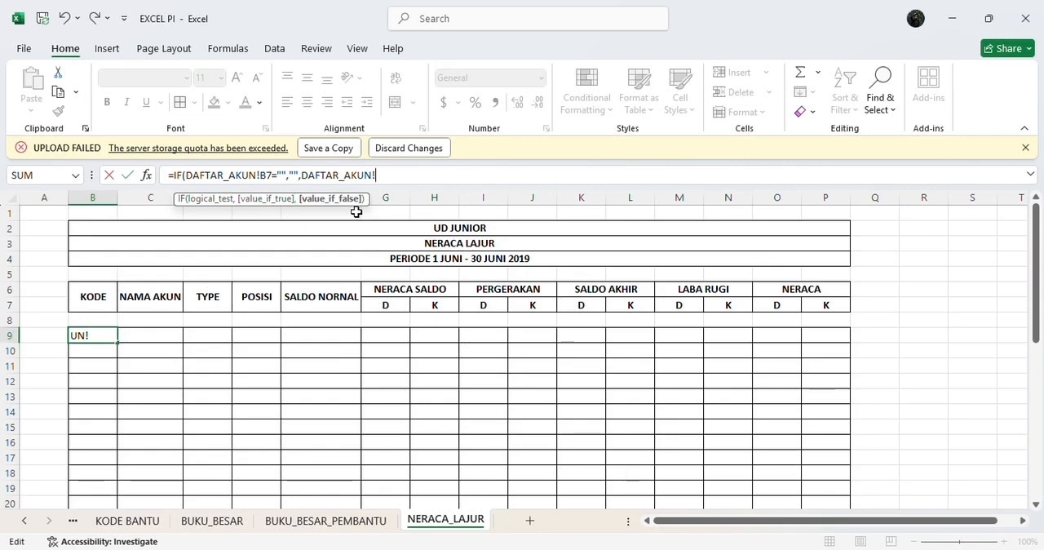
text(B7))
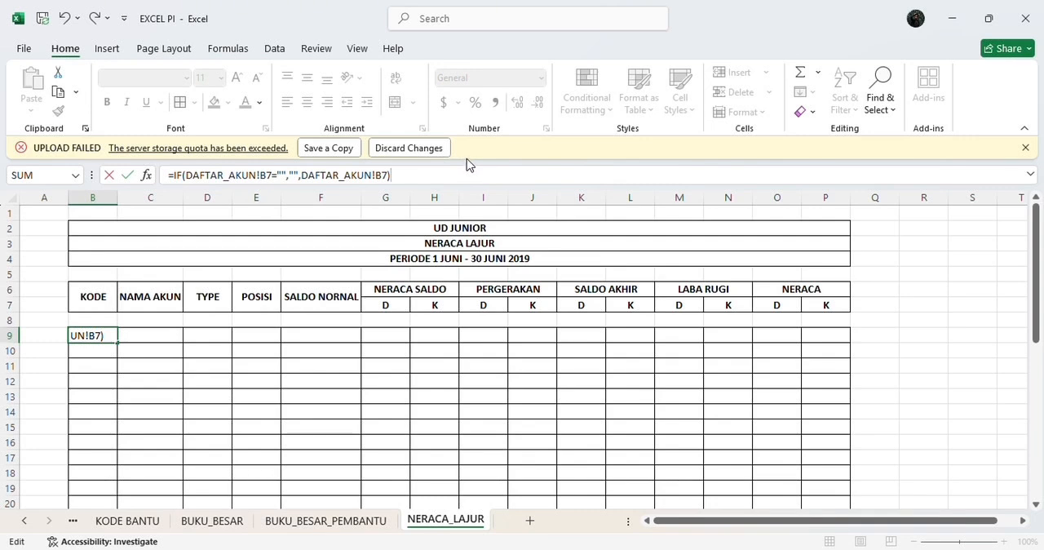
key(Return)
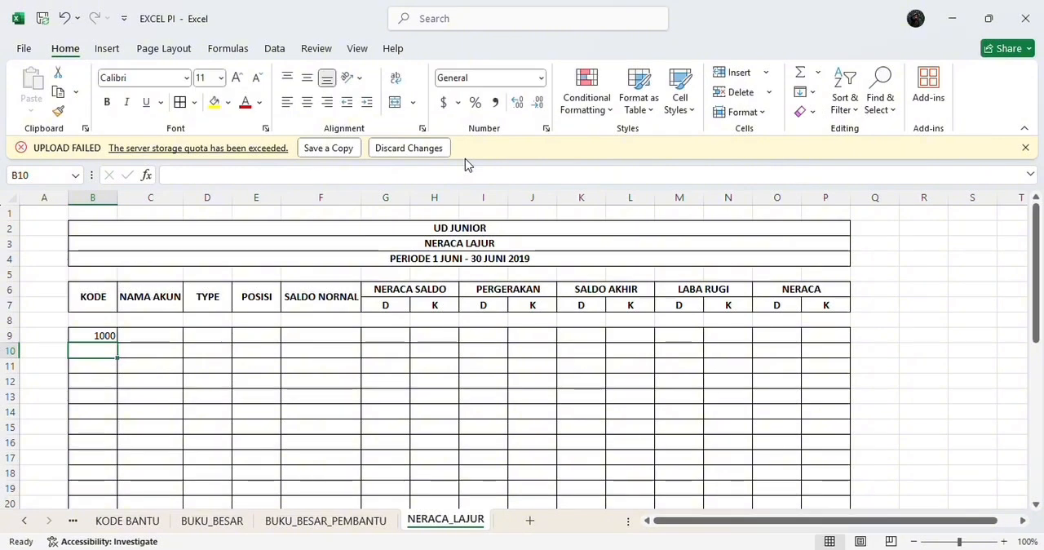
Step: Fill the account code formula from B9 down the KODE column of the table
click(90, 337)
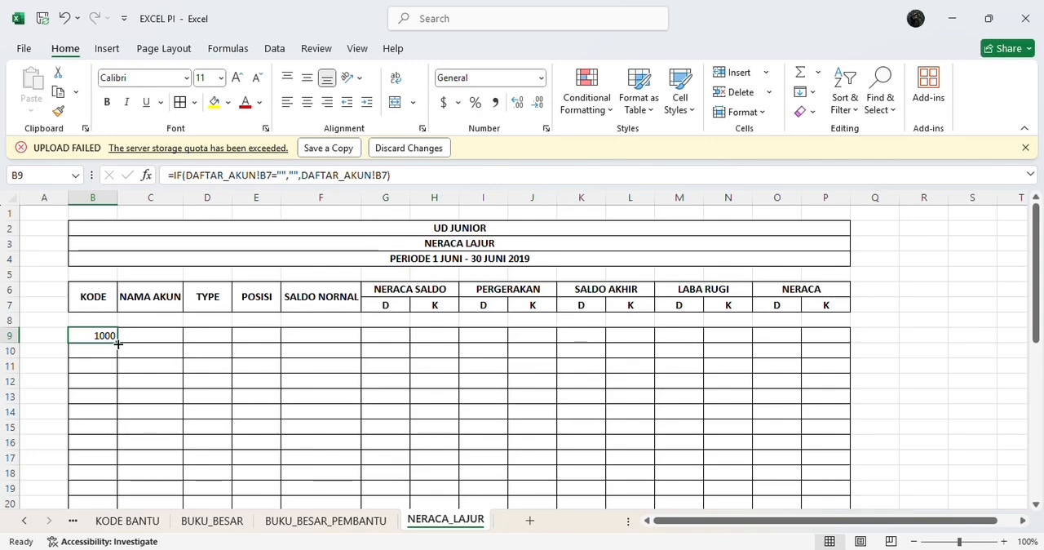
drag(118, 345, 103, 497)
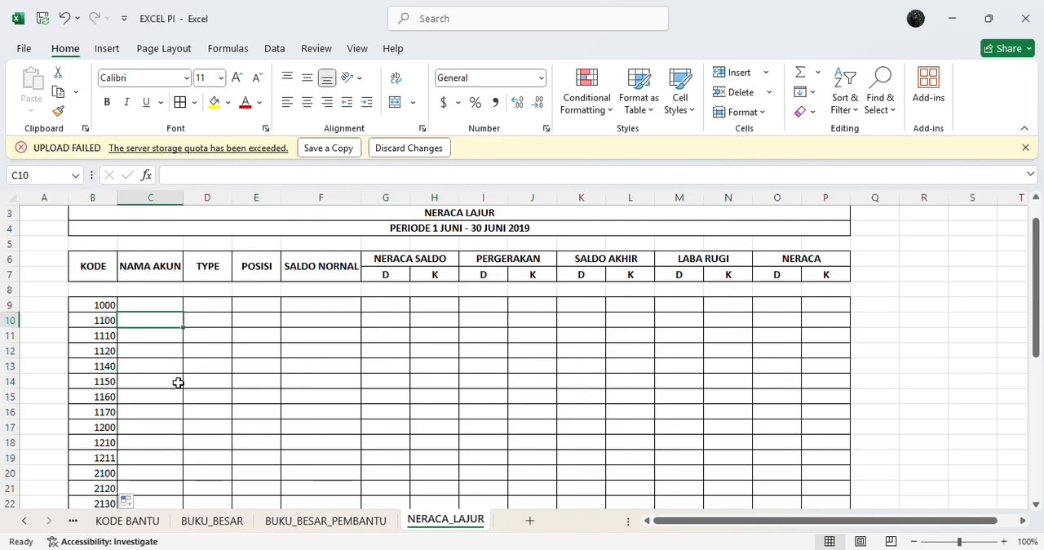
click(140, 303)
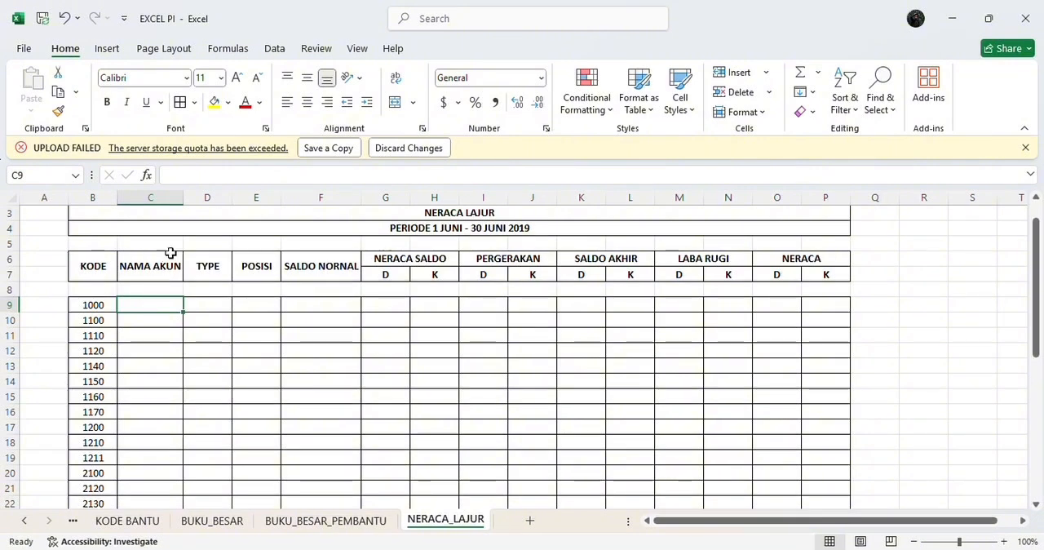
Step: Enter the formula =IFERROR(INDEX(NAMA_AKUN,MATCH(B9,KODE,0)),"") in cell C9 under NAMA AKUN
click(188, 171)
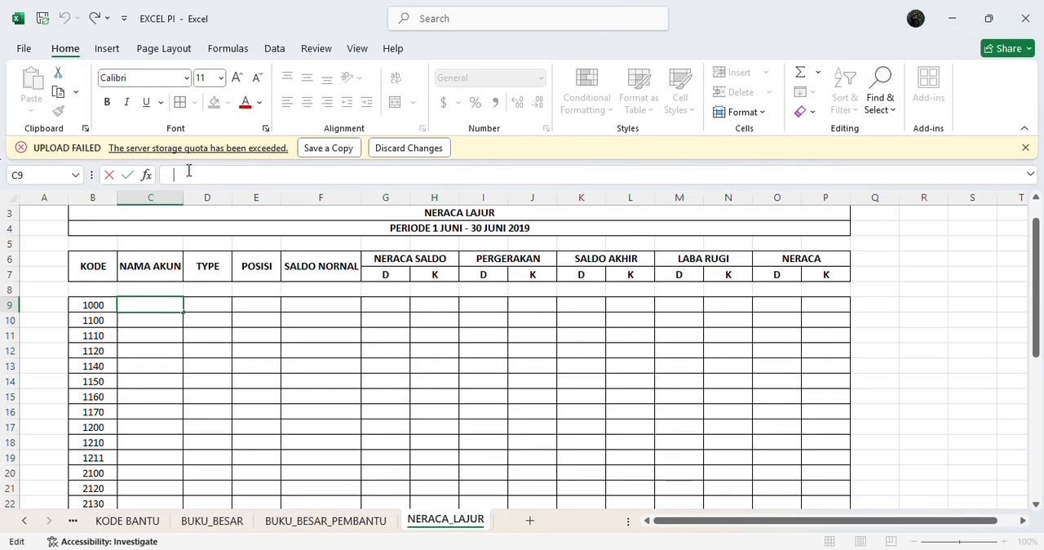
text(=IF)
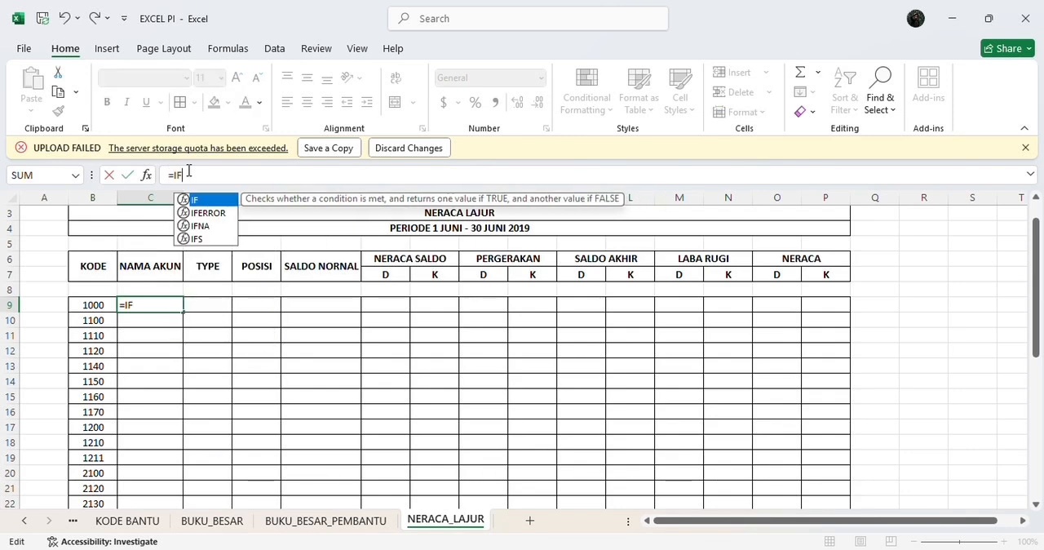
double_click(204, 213)
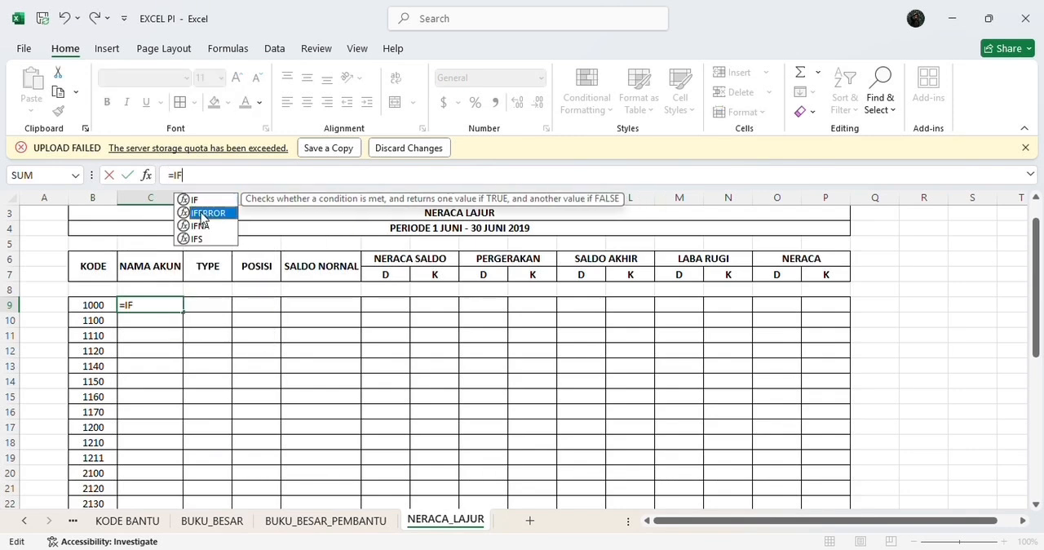
text(IN)
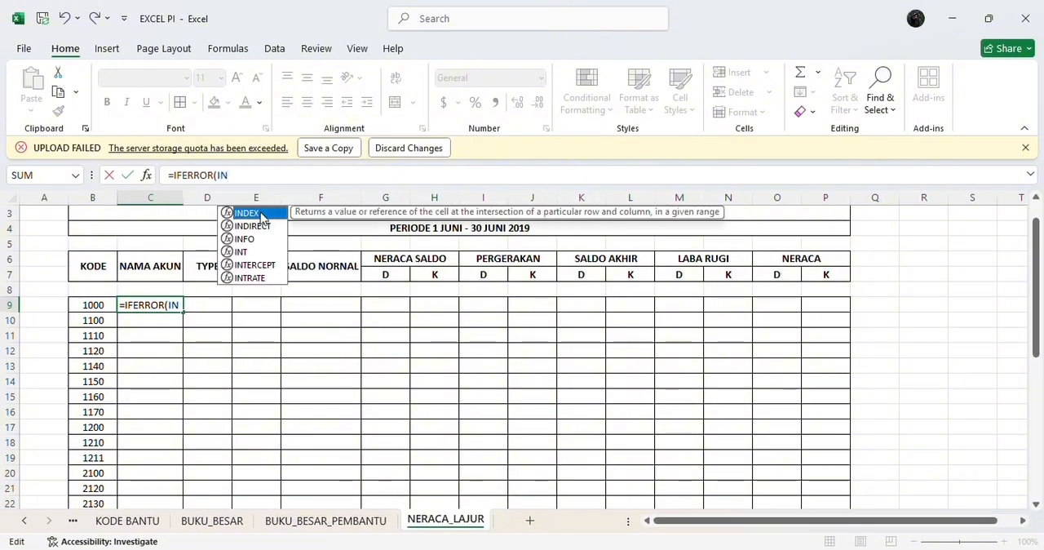
double_click(260, 214)
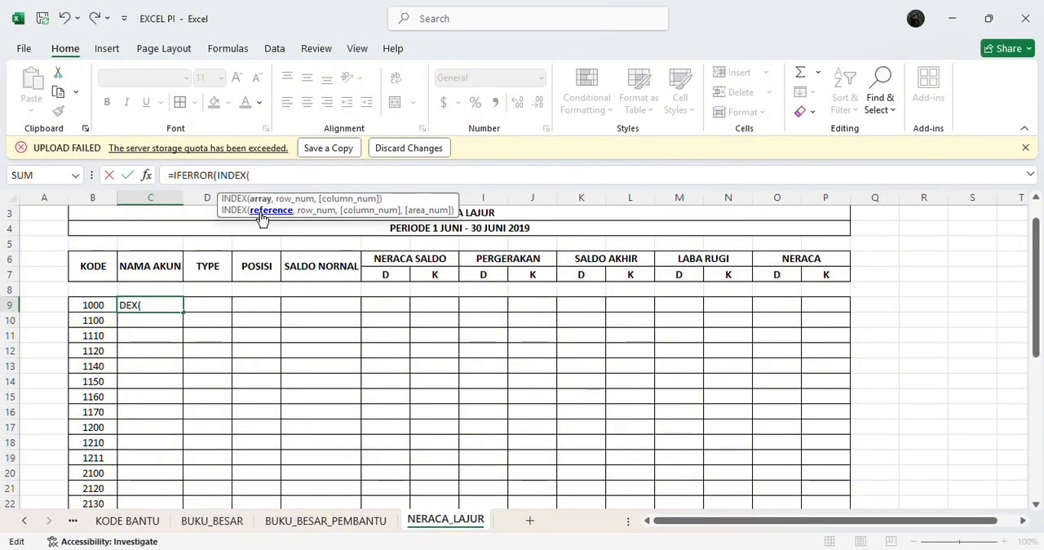
text(NA)
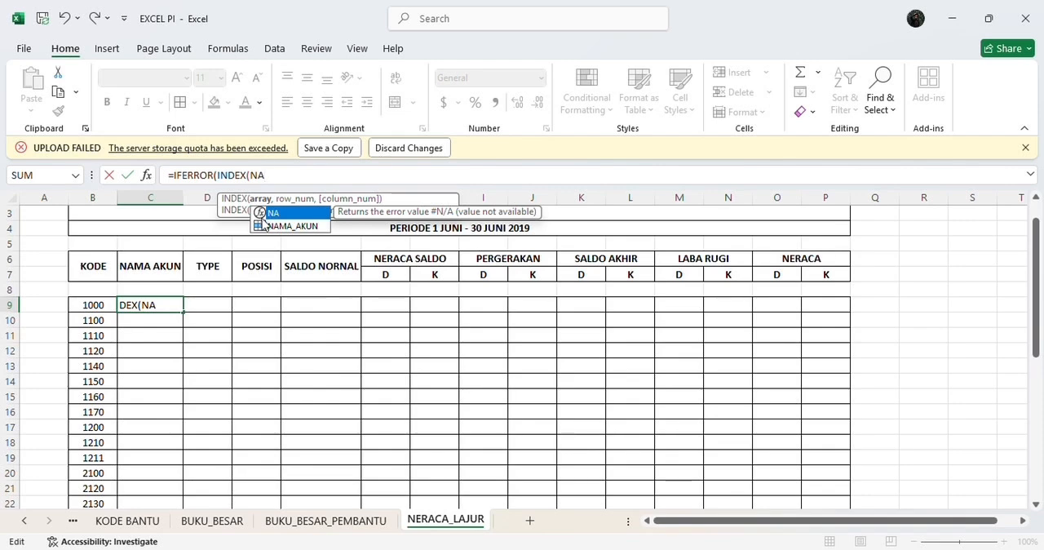
double_click(263, 226)
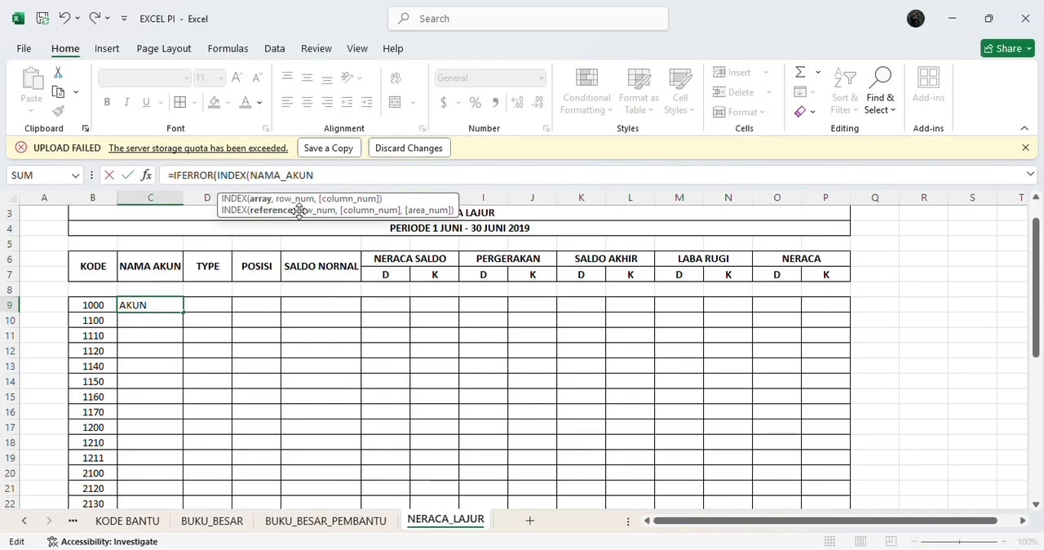
text(,)
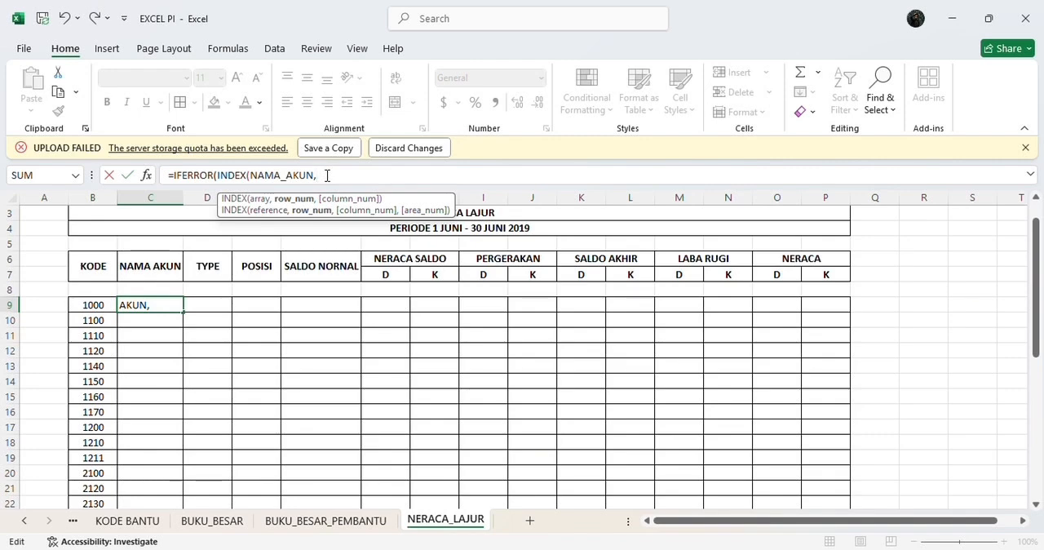
text(MA)
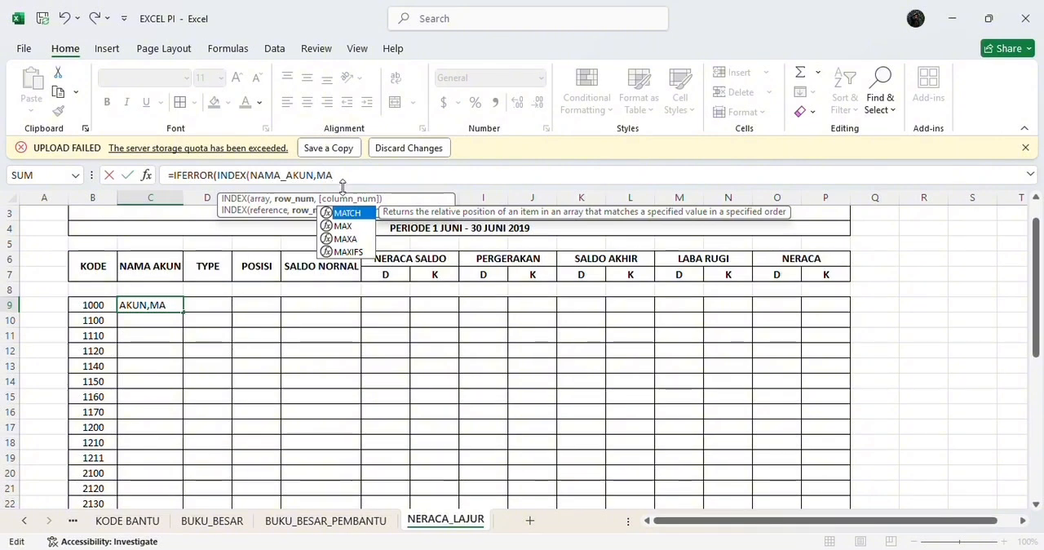
double_click(352, 212)
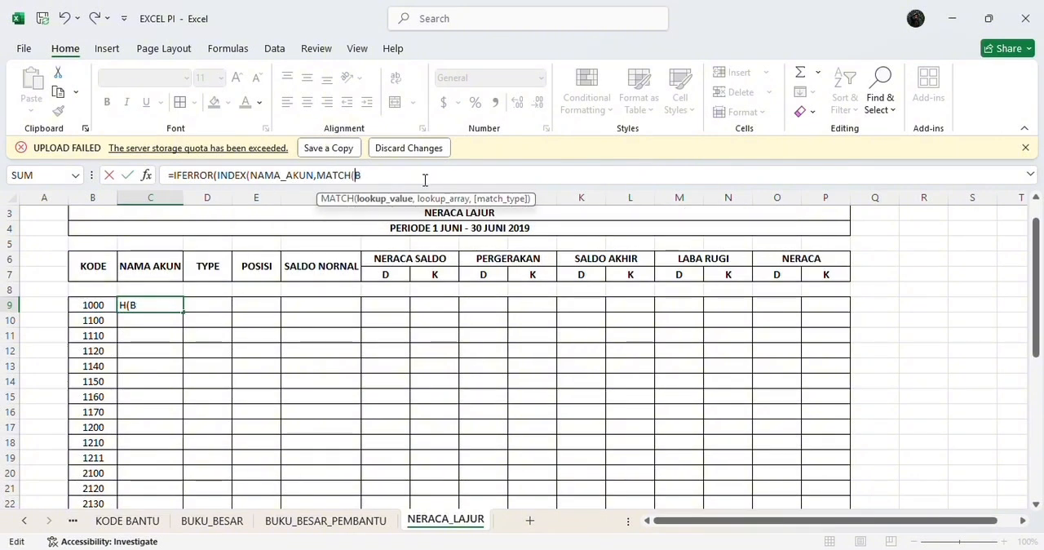
text(B9)
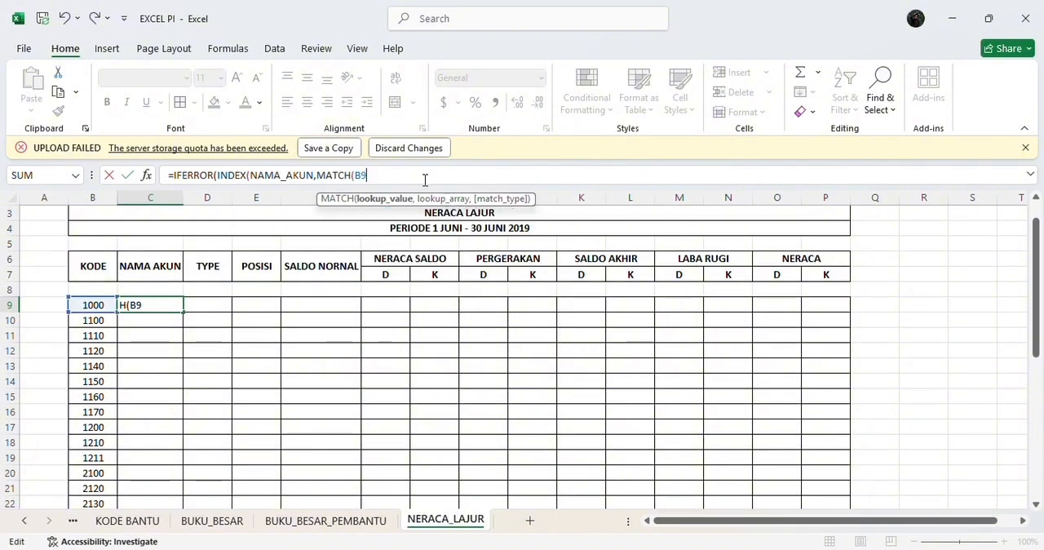
click(89, 304)
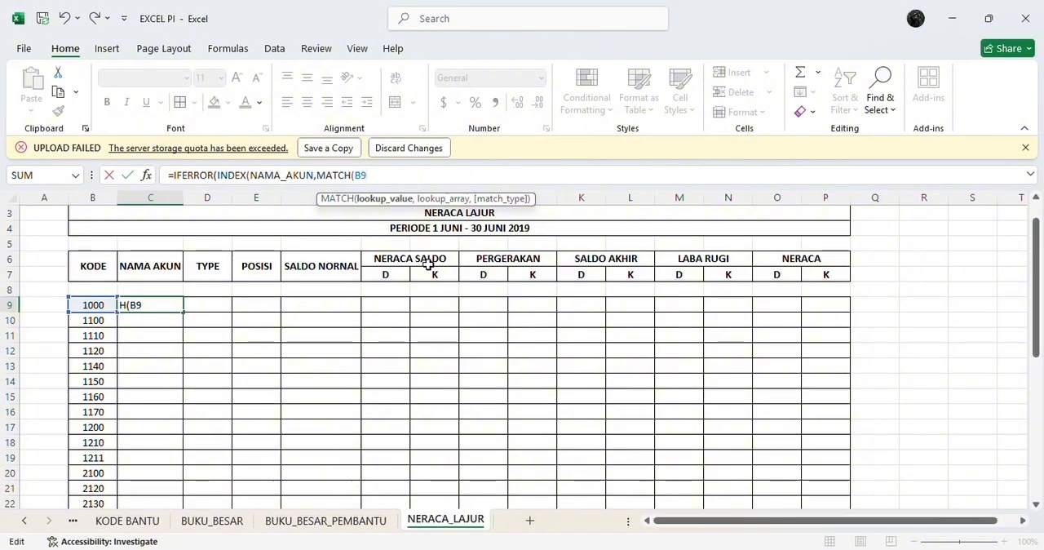
text(,KO)
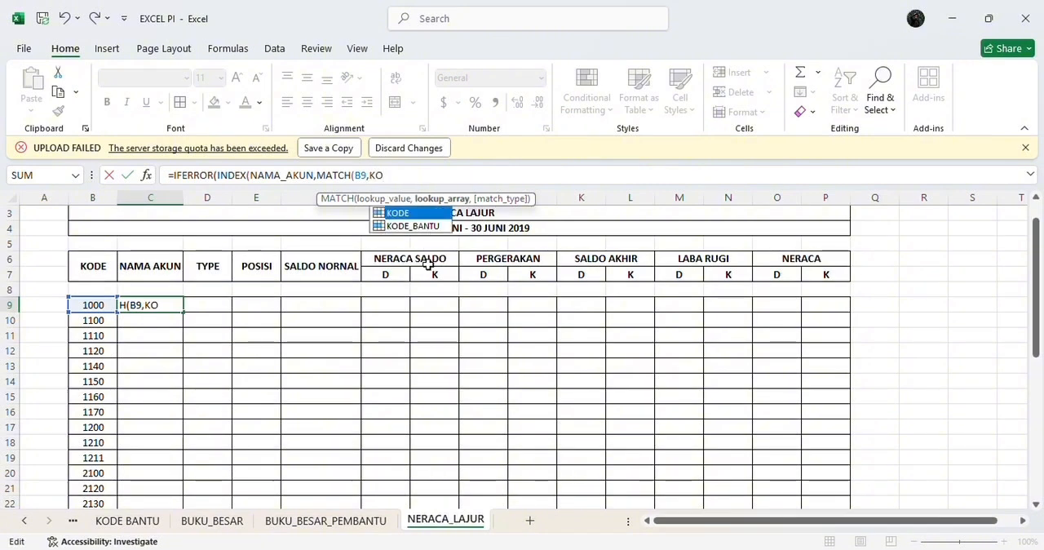
double_click(422, 213)
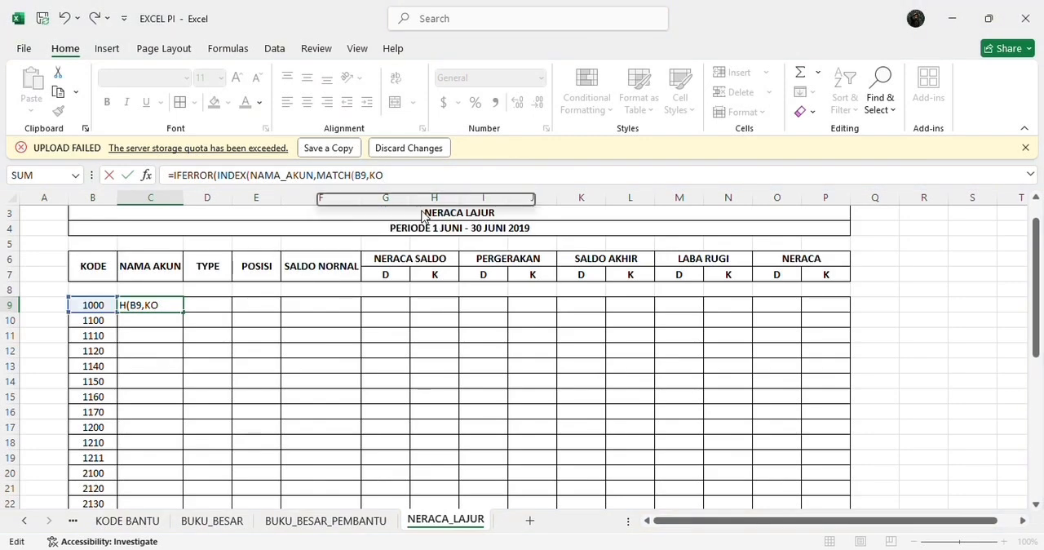
text(,0)
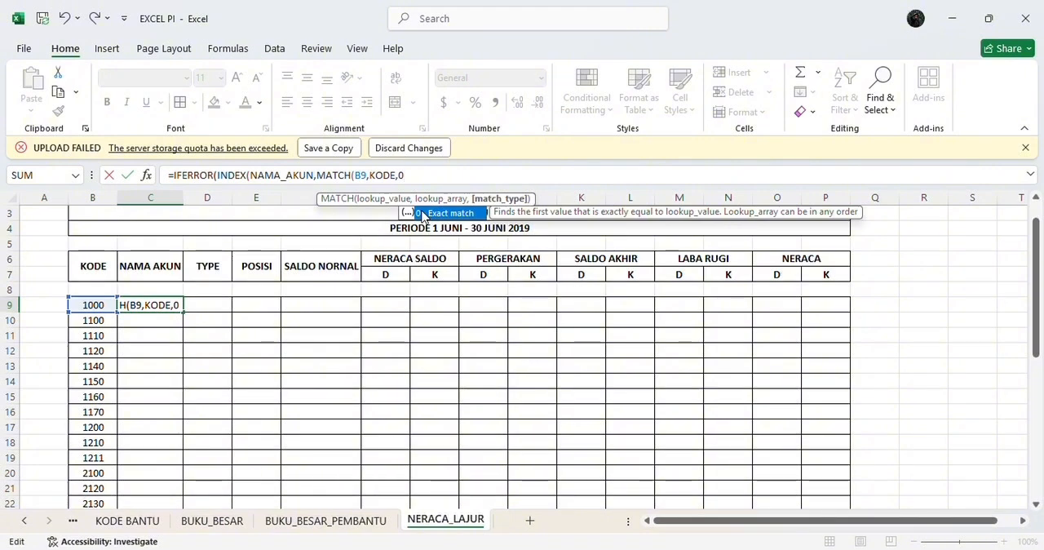
text()))
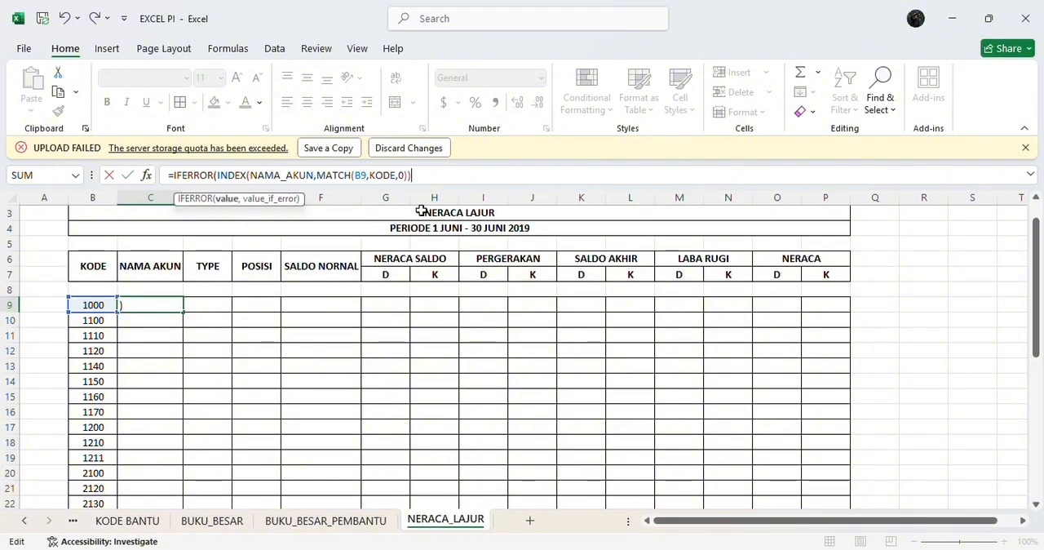
text(,")
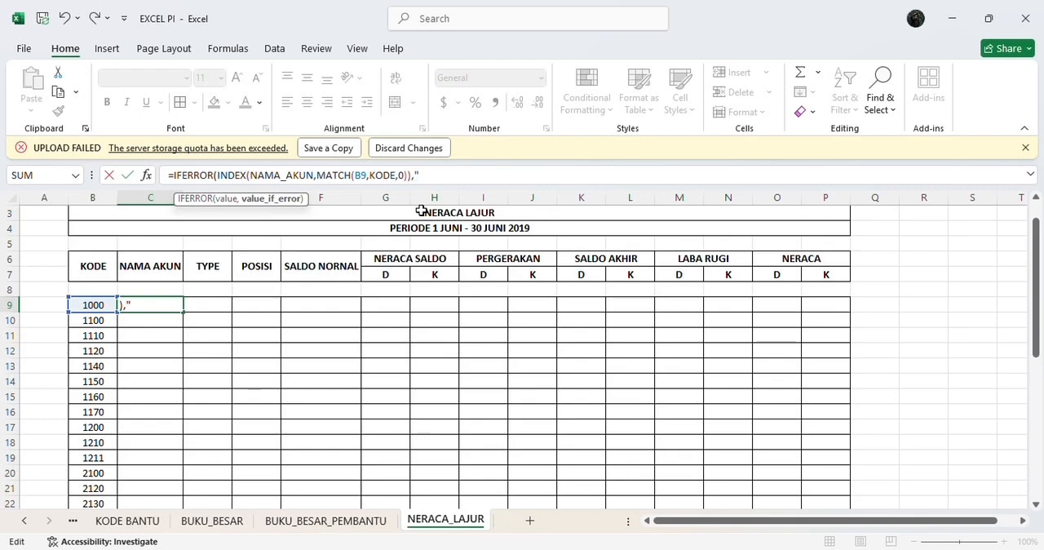
text("))
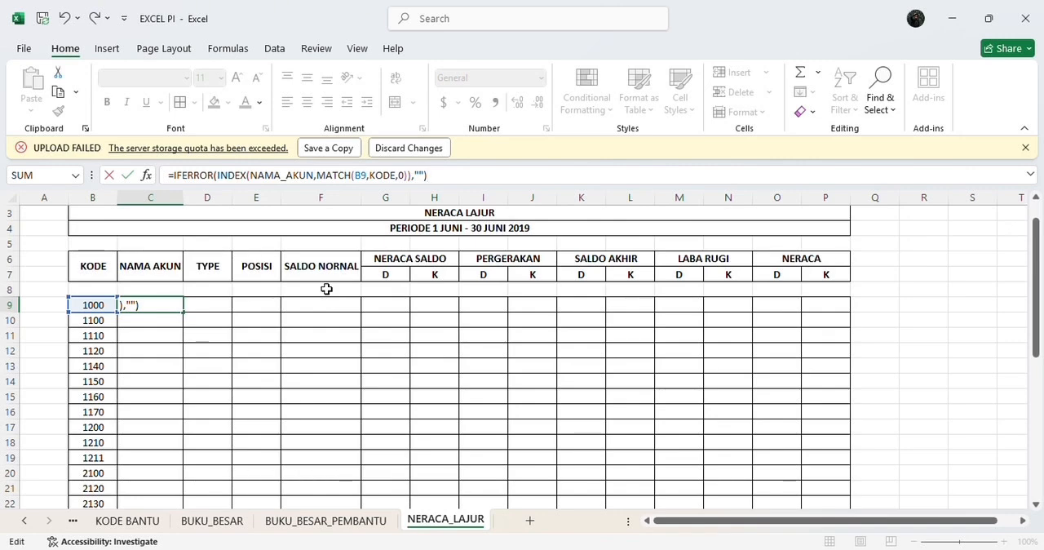
key(Return)
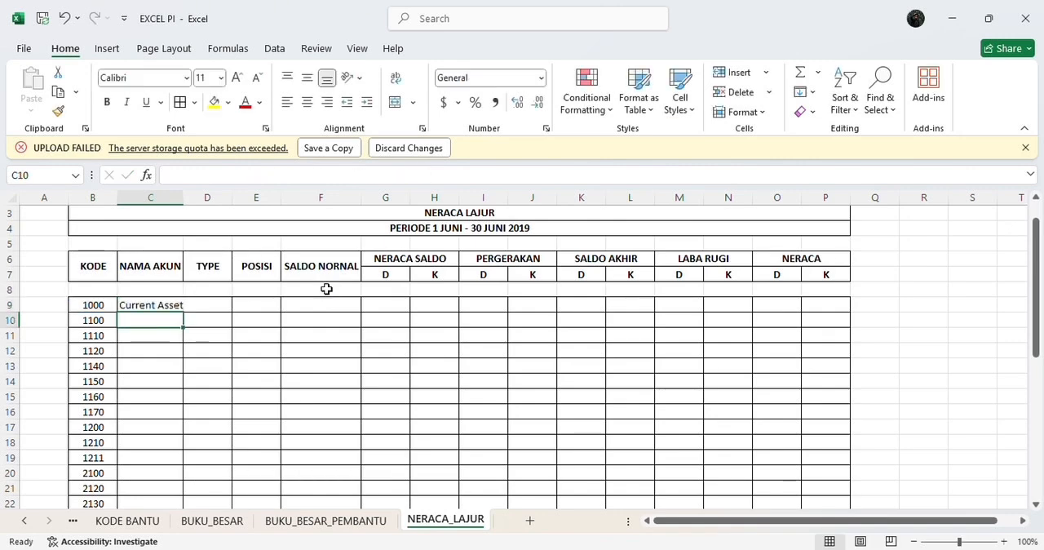
Step: Fill the account name formula from C9 down to C40 and widen column C to fit the full account names
double_click(183, 198)
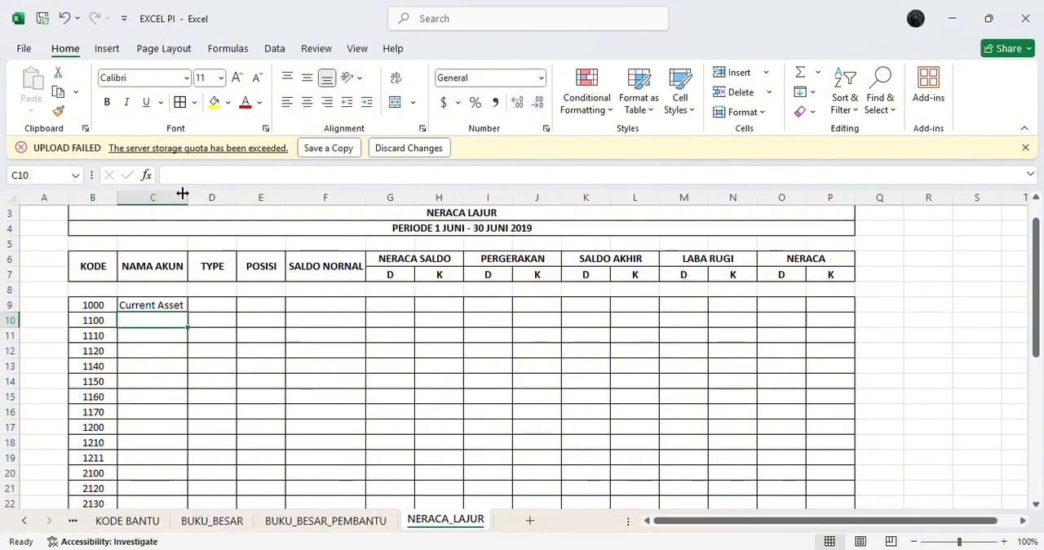
click(180, 305)
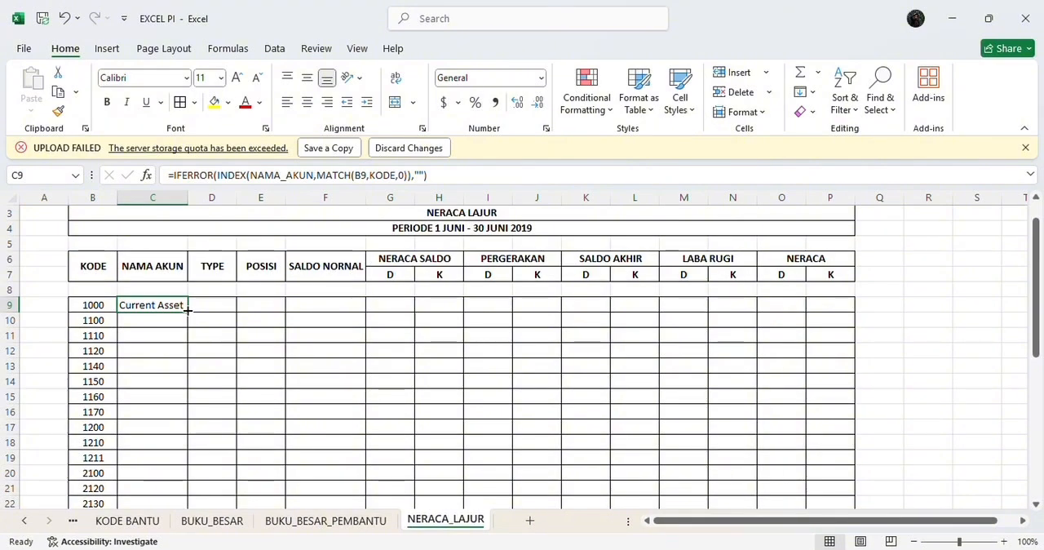
drag(187, 308, 205, 489)
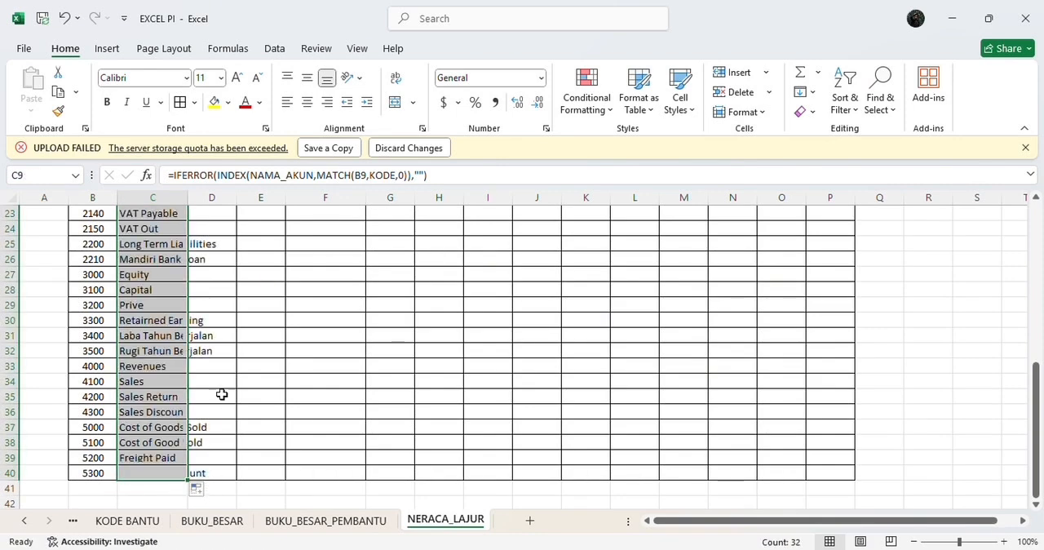
scroll(231, 324, up, 7)
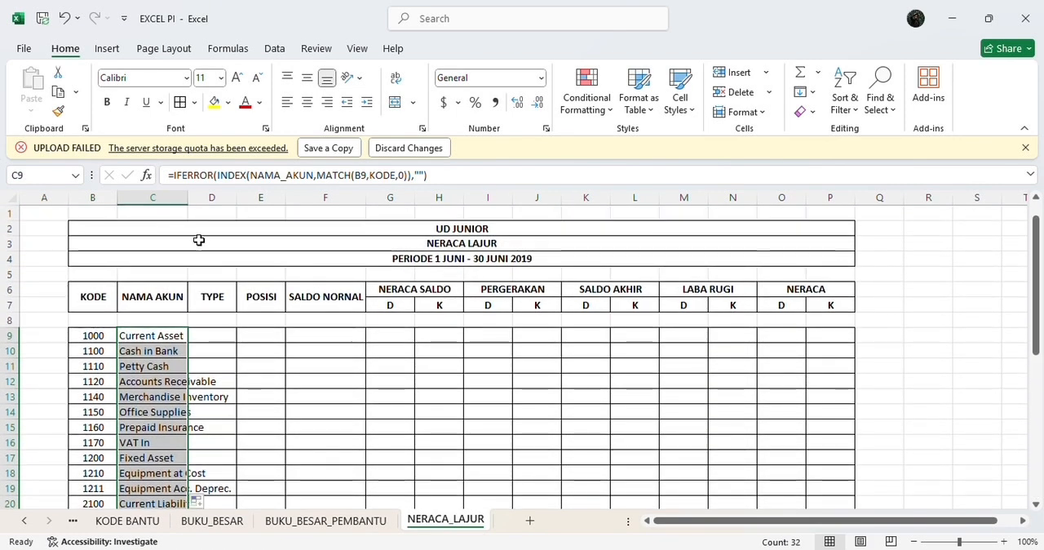
double_click(191, 201)
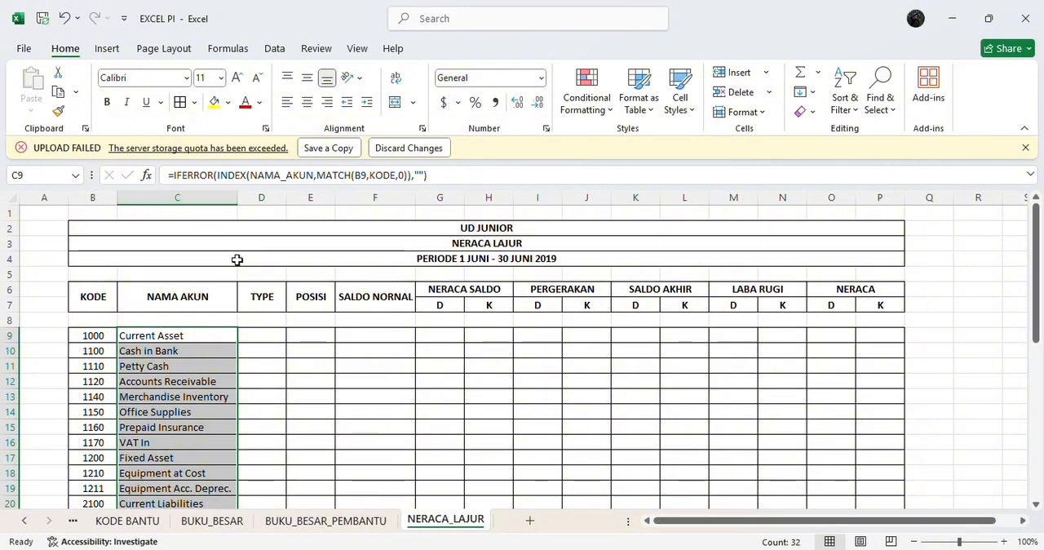
Step: Enter the formula =IFERROR(INDEX(SA_TYPE,MATCH(B9,KODE,0)),"") in cell D9 under TYPE
click(277, 328)
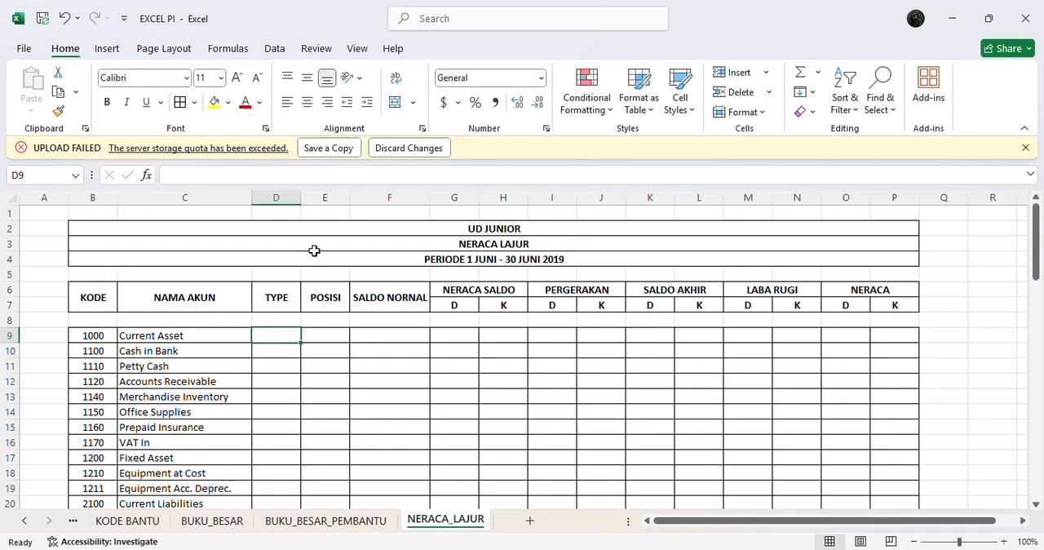
click(304, 174)
text(=)
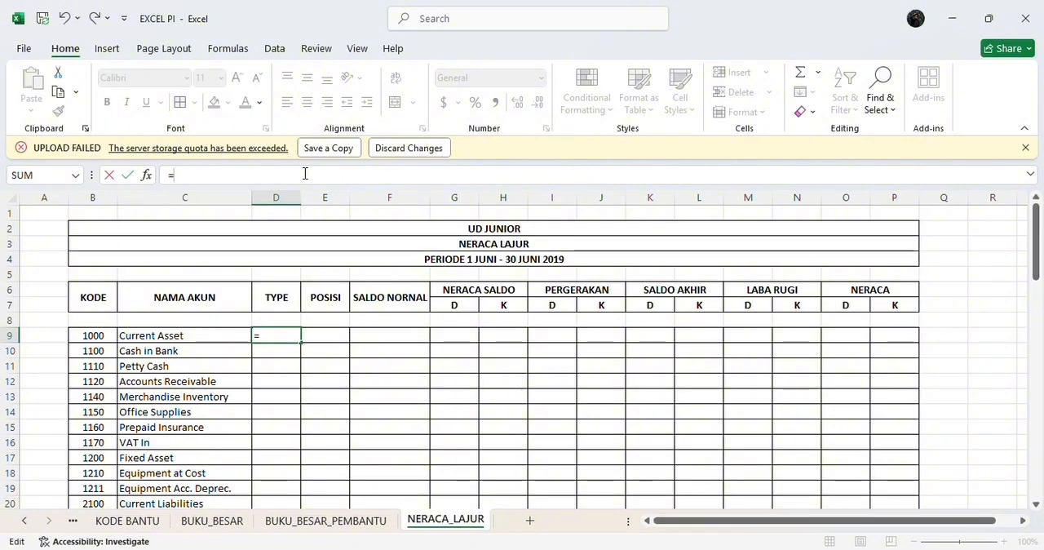
text(IF)
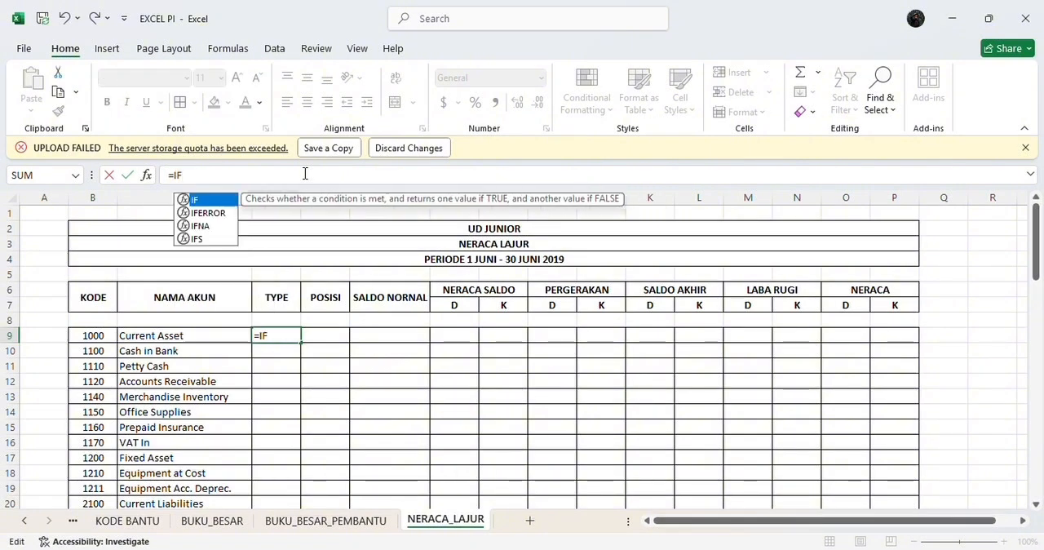
text(ERR)
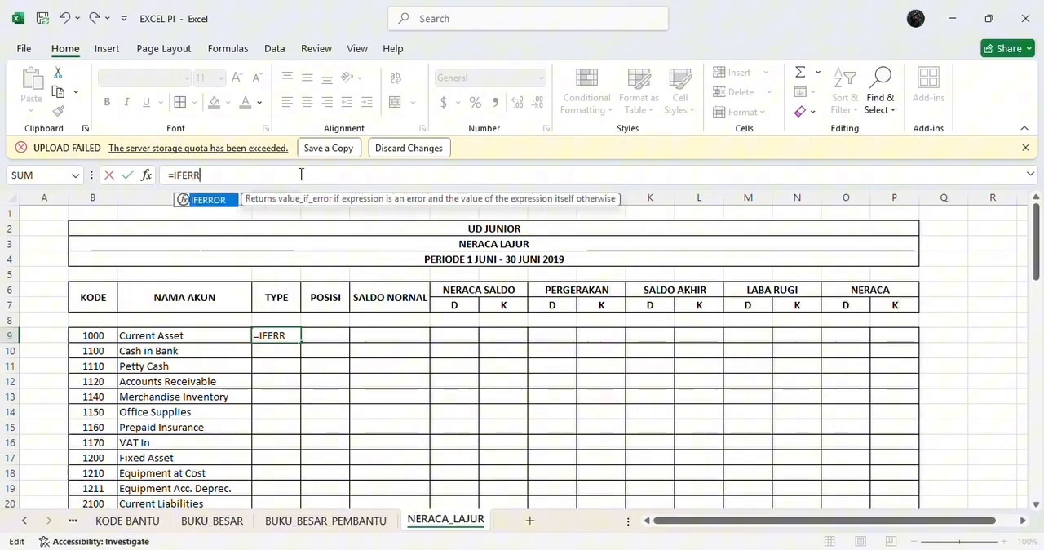
double_click(201, 201)
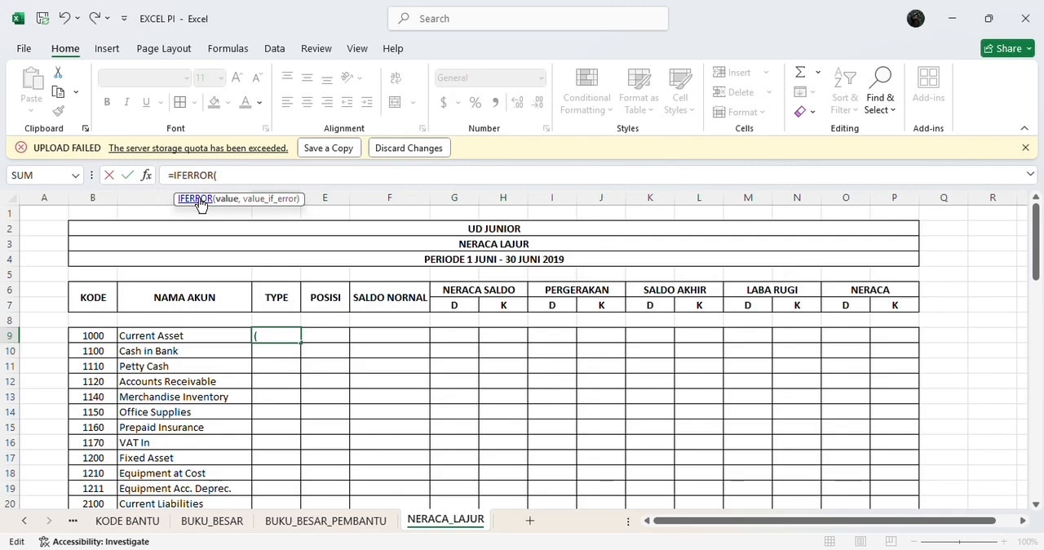
text(IND)
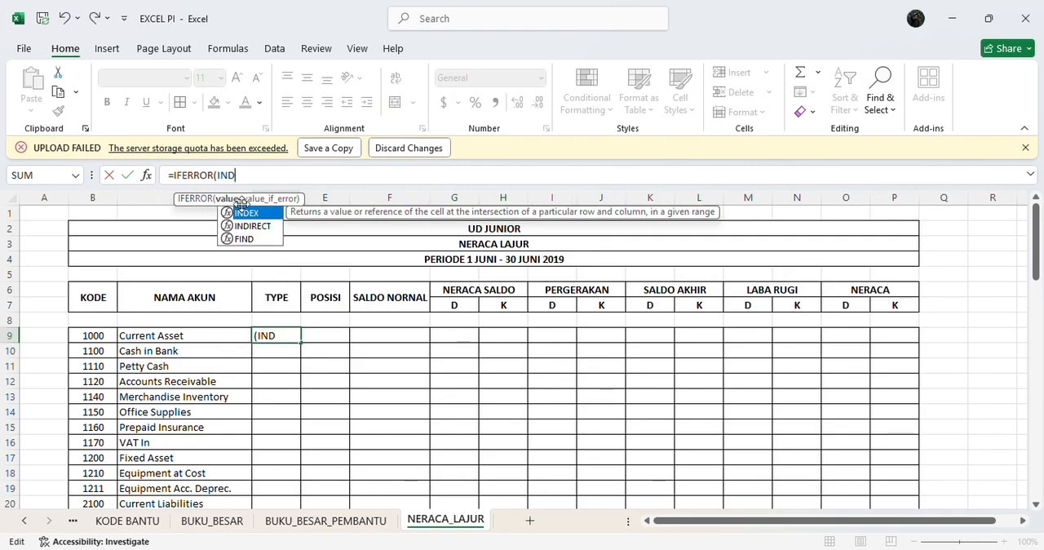
double_click(240, 214)
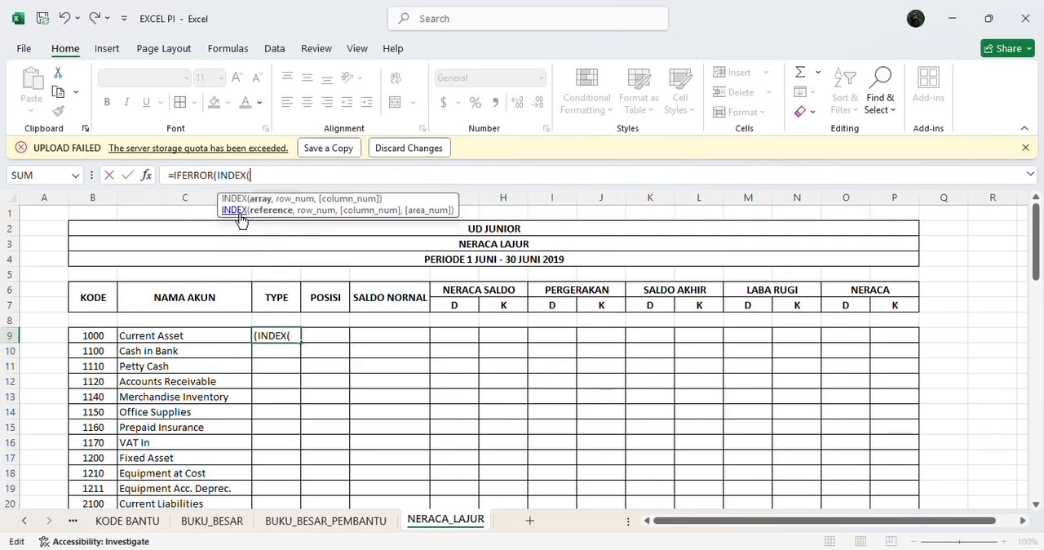
text(SA)
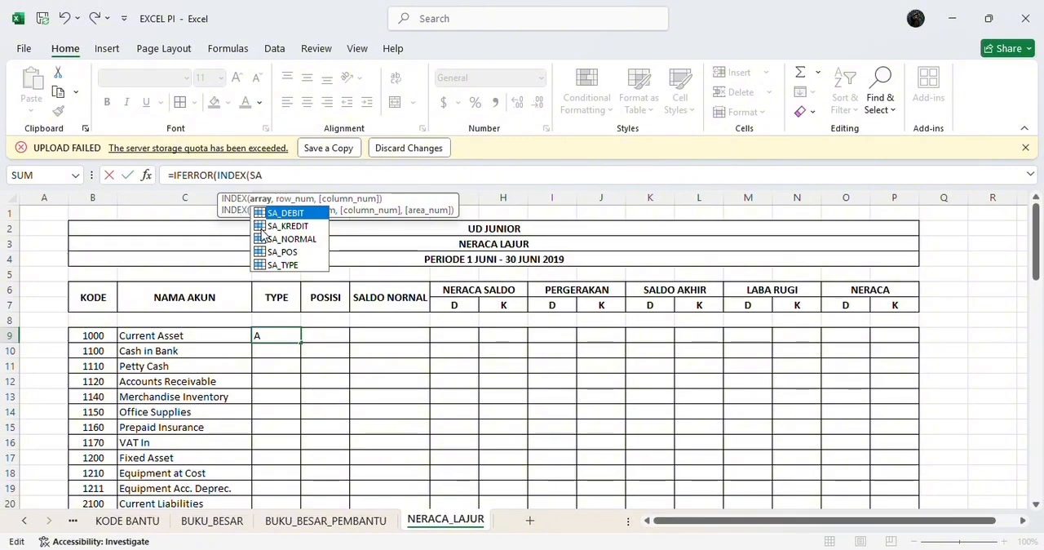
double_click(284, 265)
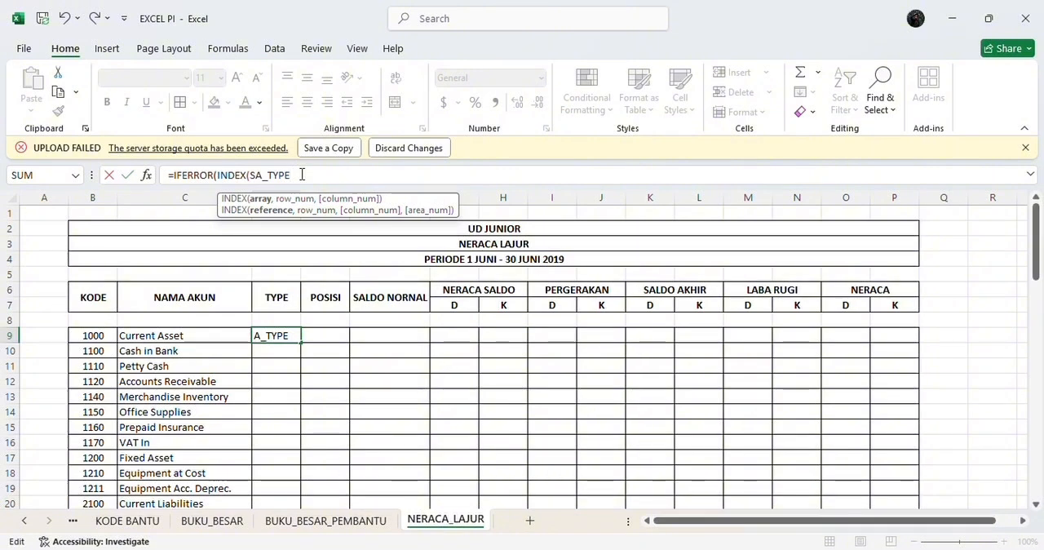
text(,M)
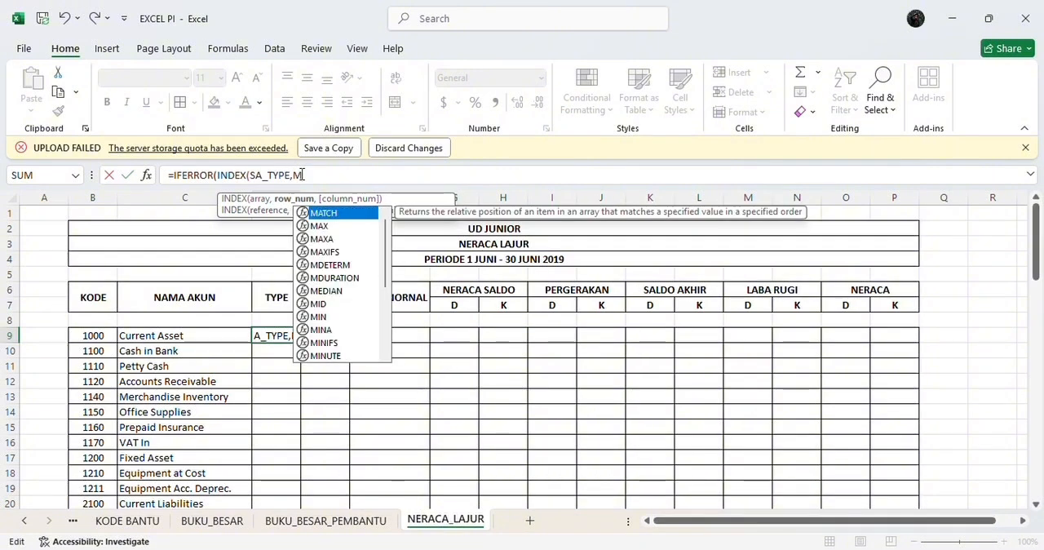
double_click(315, 212)
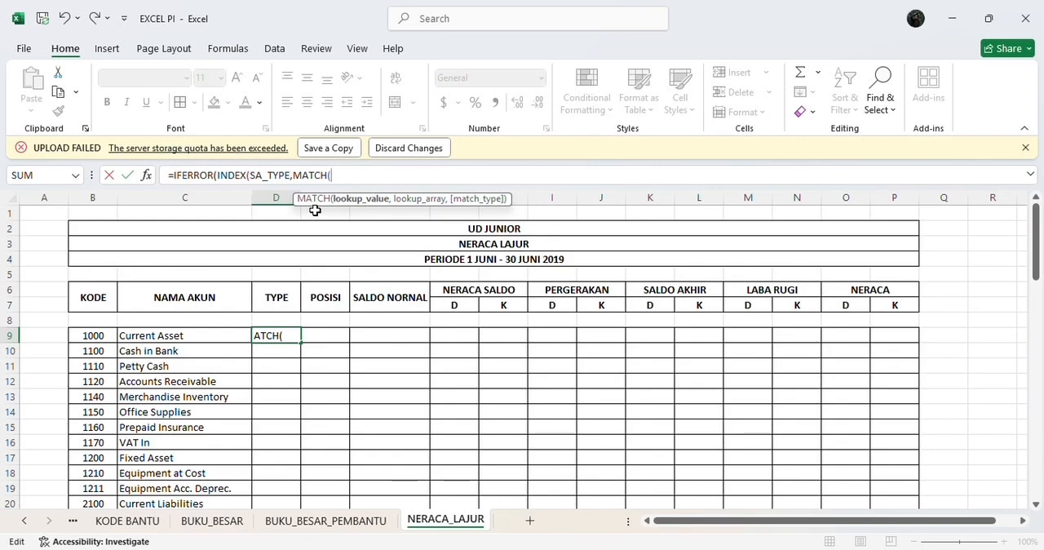
text(B9)
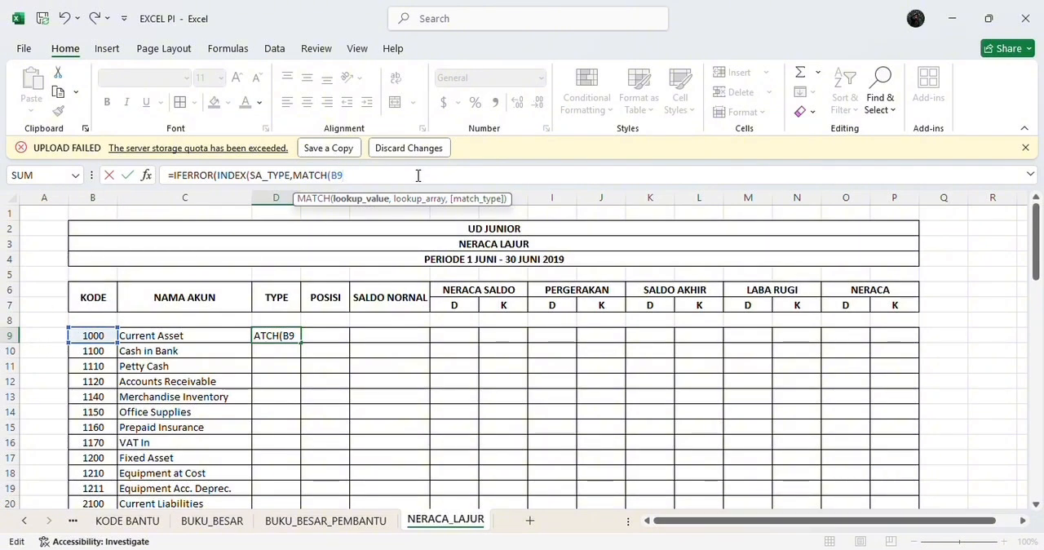
text(,KO)
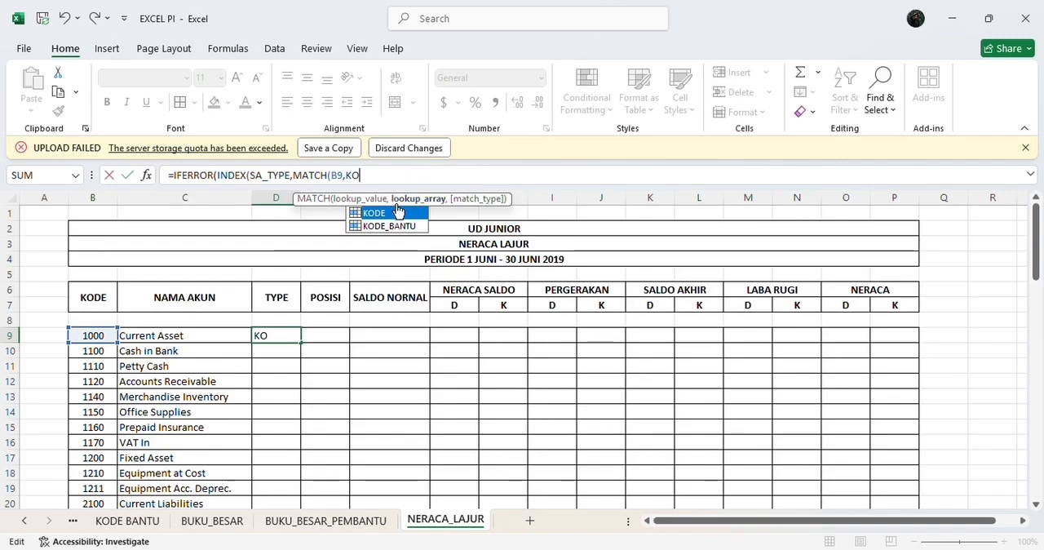
double_click(386, 214)
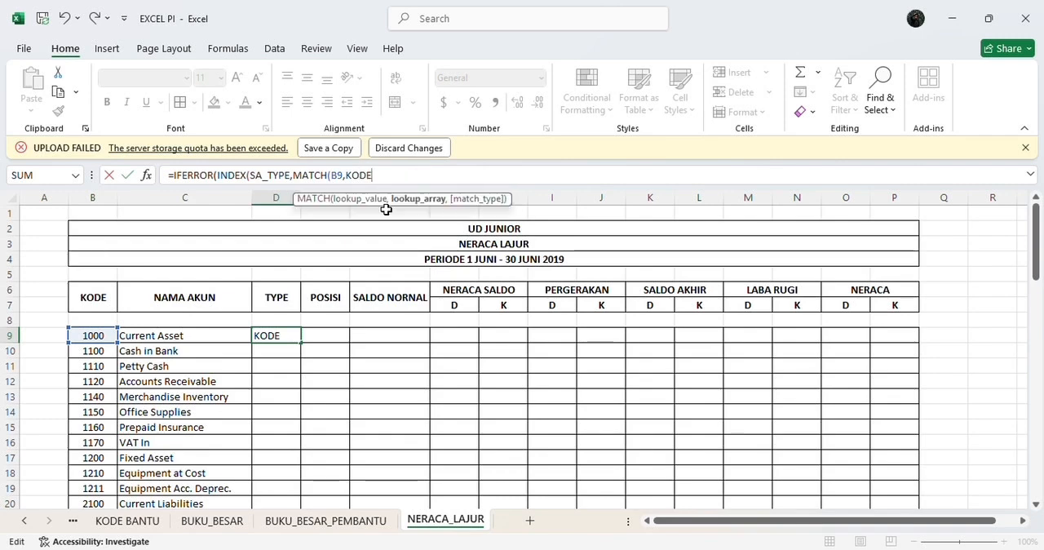
text(,)
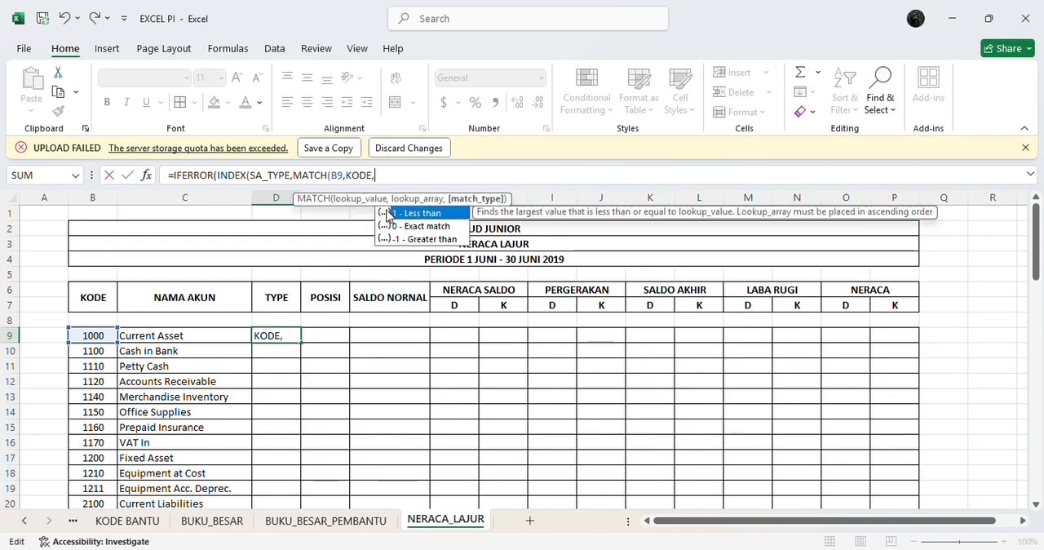
text(0)
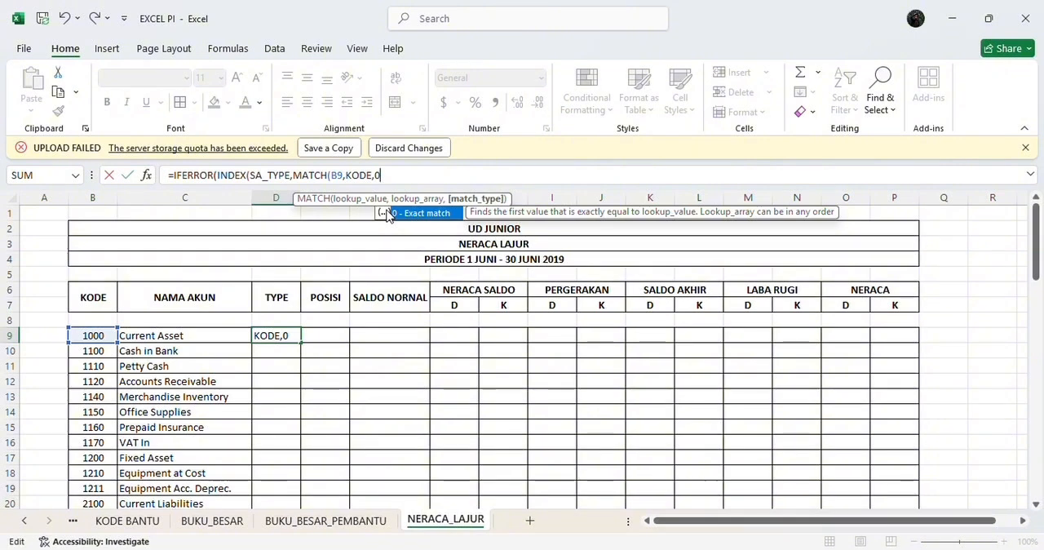
text()))
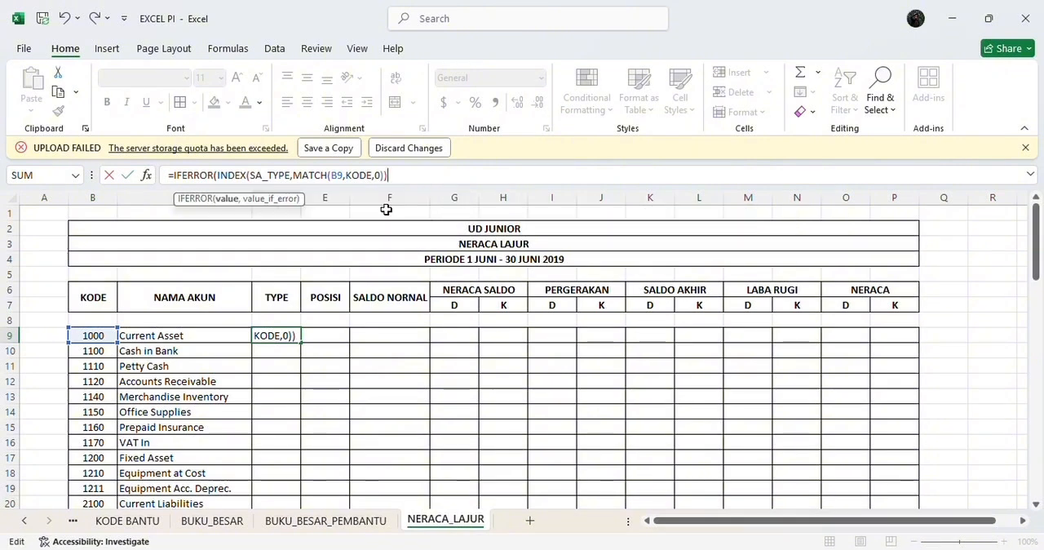
text(,"")
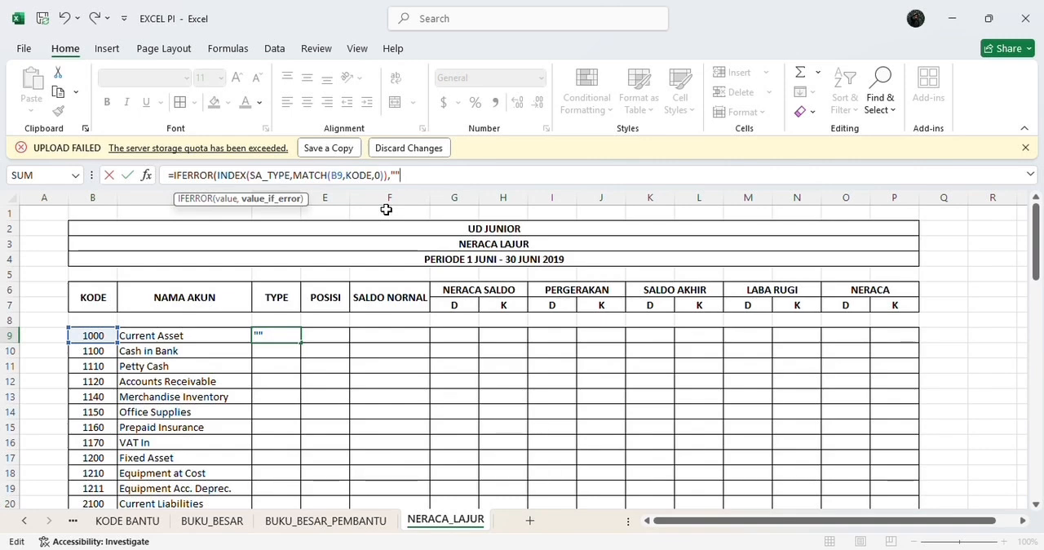
text())
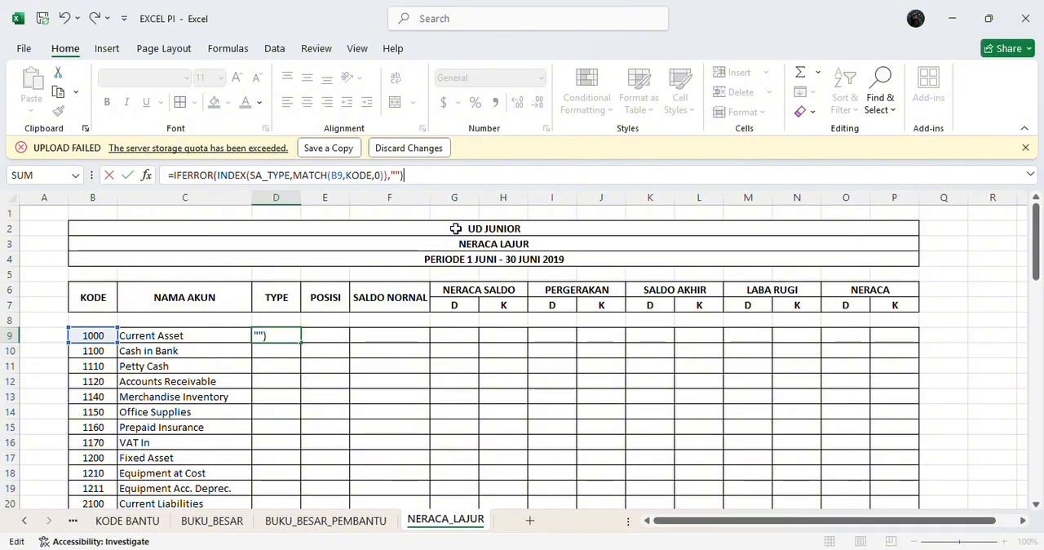
key(Return)
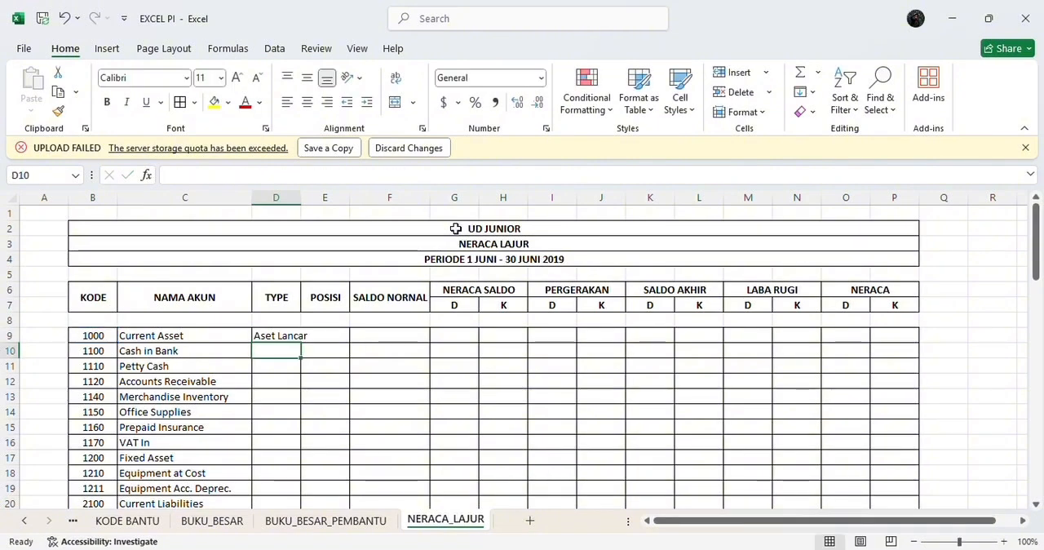
Step: Fill the account type formula from D9 down to D70 and auto-fit column D to its longest entry
double_click(300, 197)
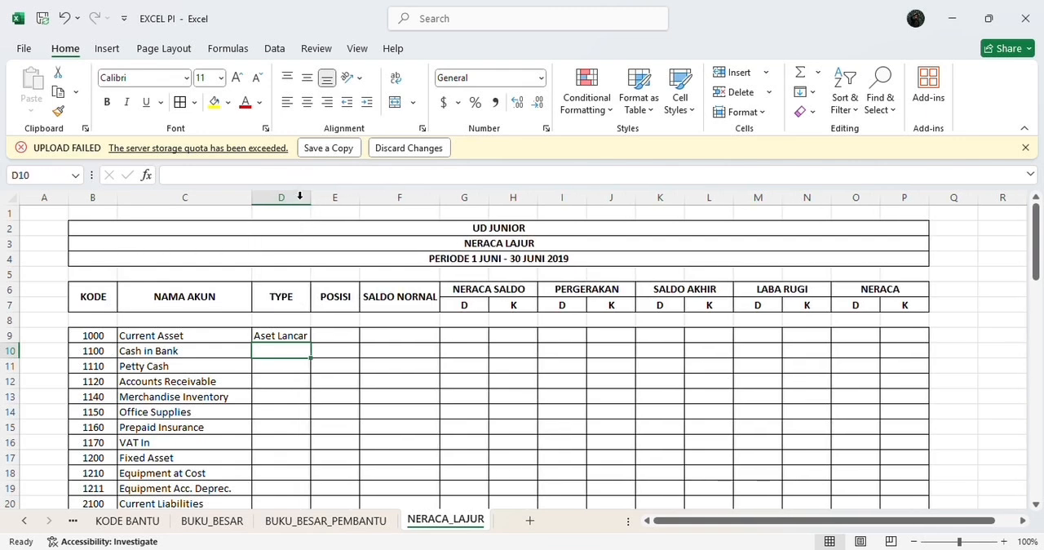
click(289, 334)
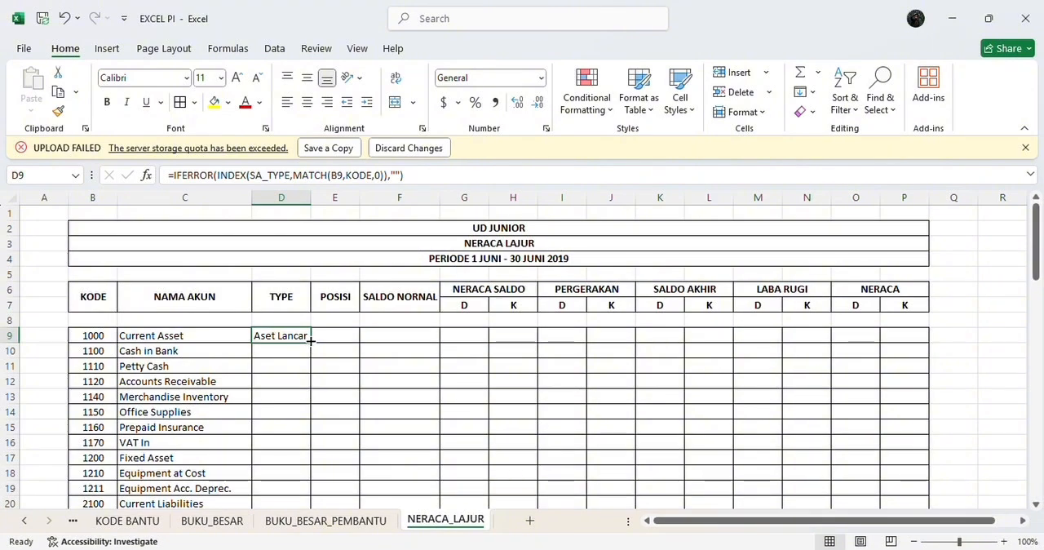
drag(311, 341, 329, 465)
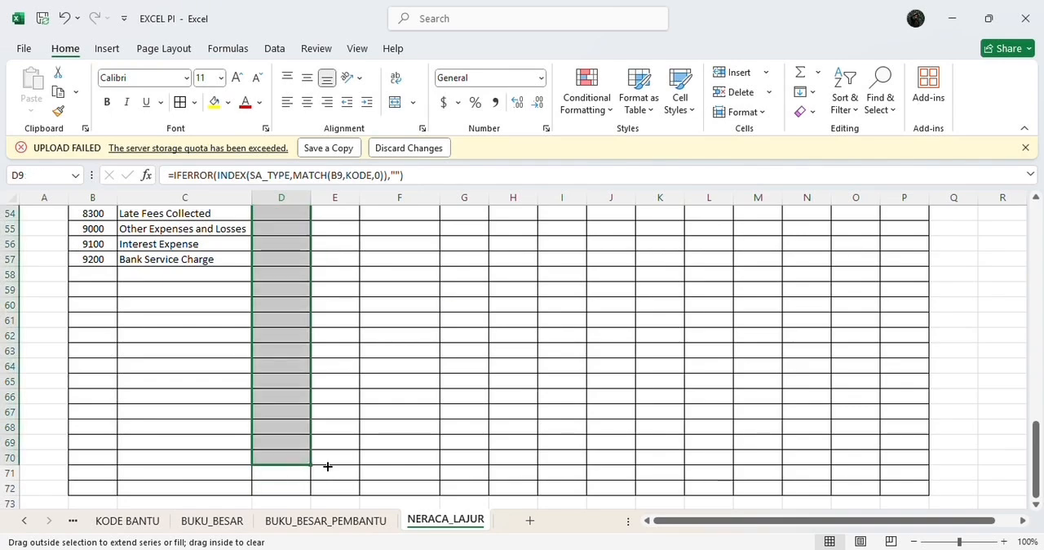
scroll(348, 355, up, 18)
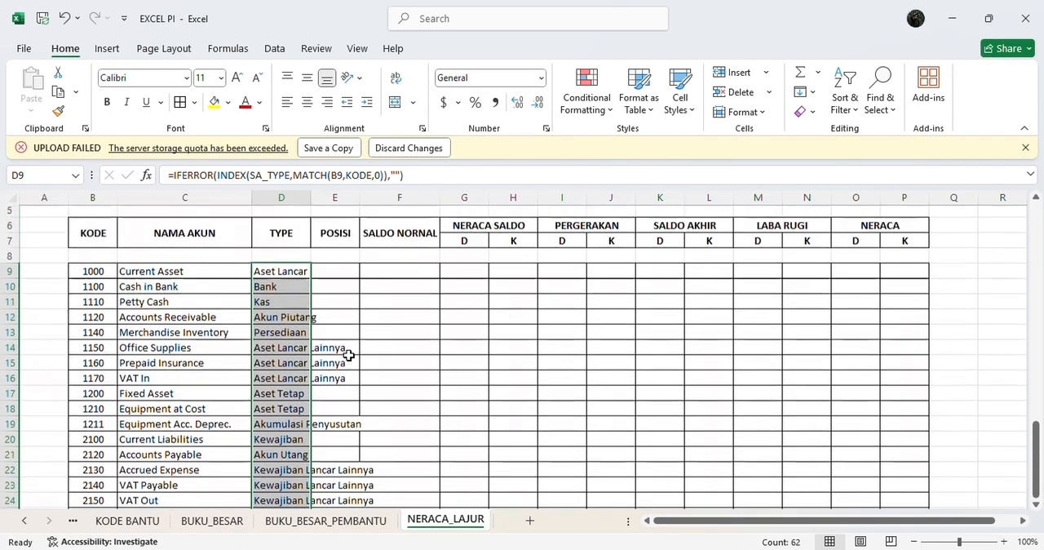
double_click(310, 196)
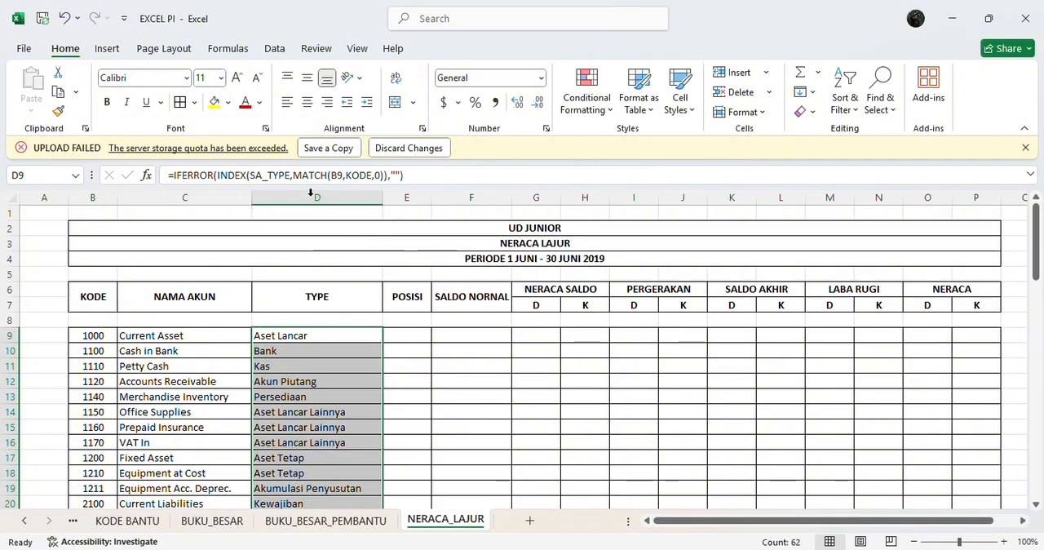
Step: Enter the formula =IFERROR(INDEX(SA_POSISI,MATCH(D9,SA_TYPE,0)),"") in cell E9 under POSISI
click(409, 335)
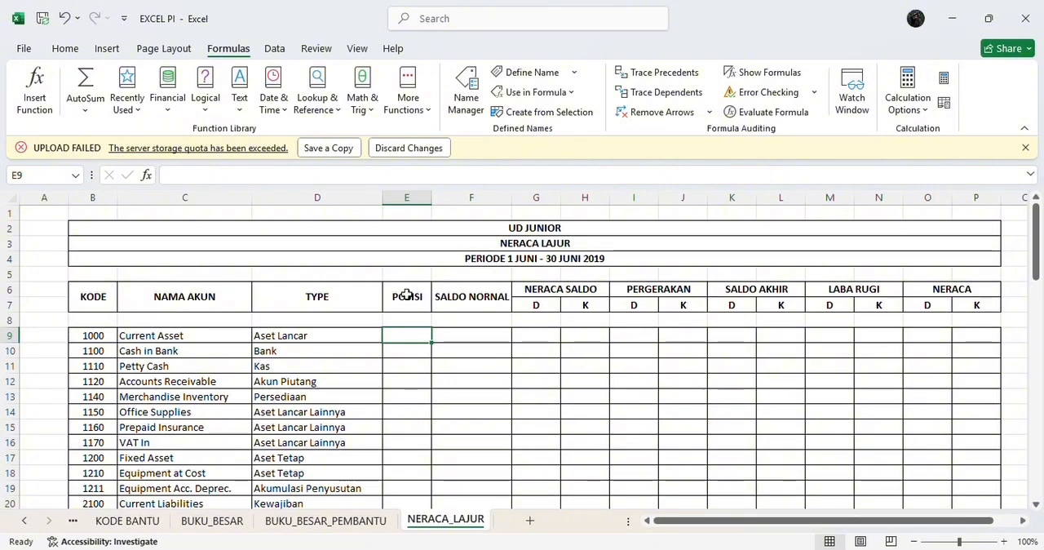
text(=I)
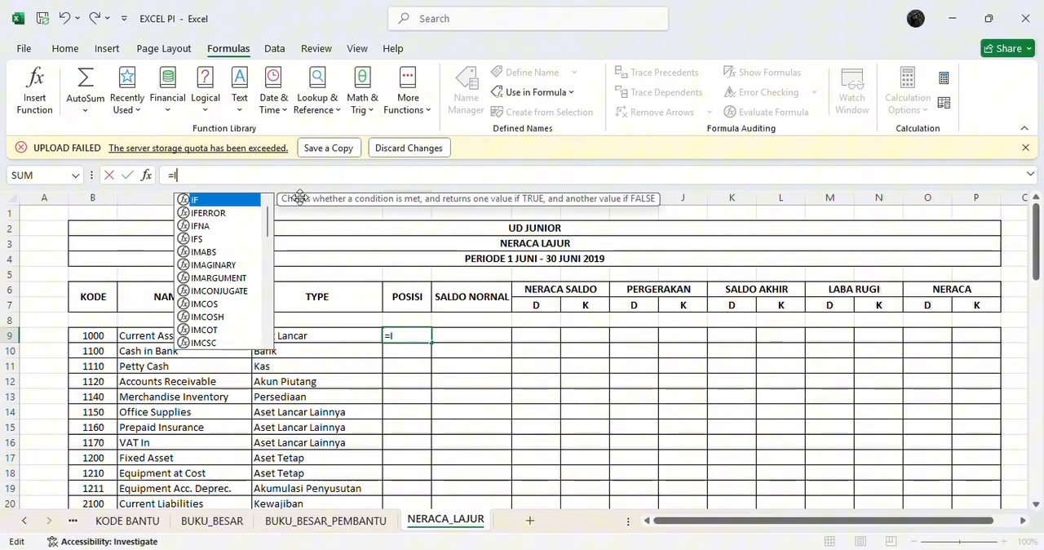
double_click(232, 212)
text(M)
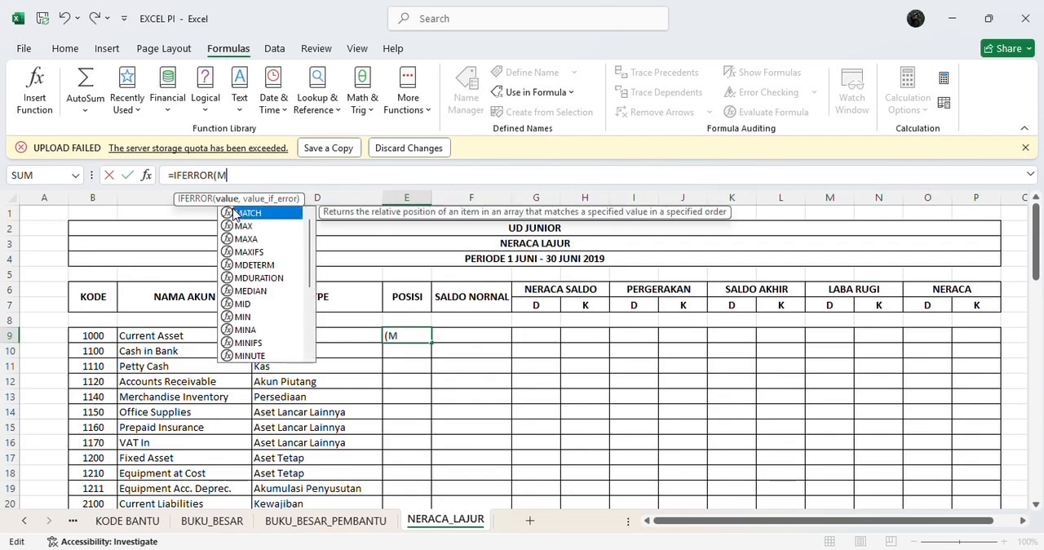
key(BackSpace)
text(IN)
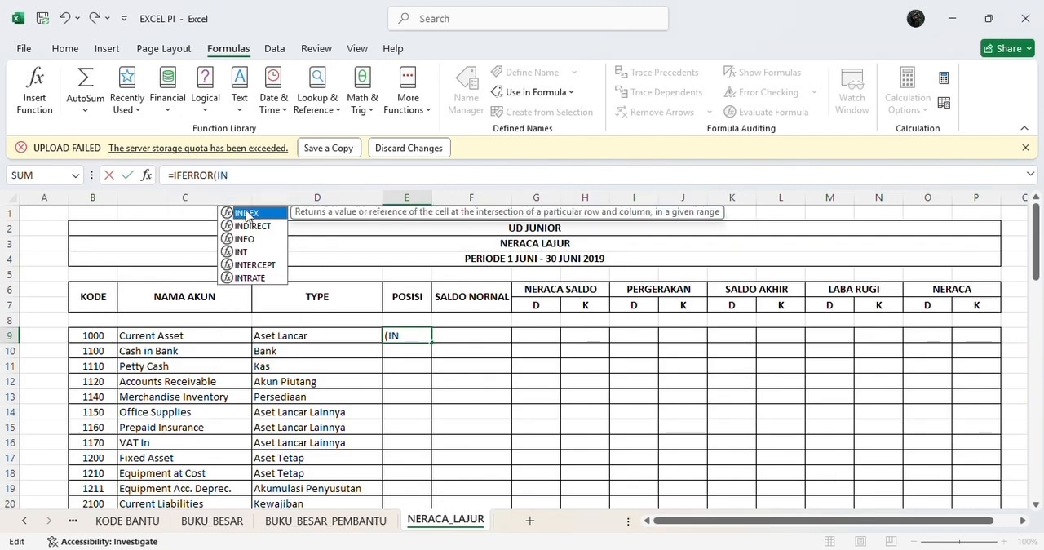
double_click(246, 214)
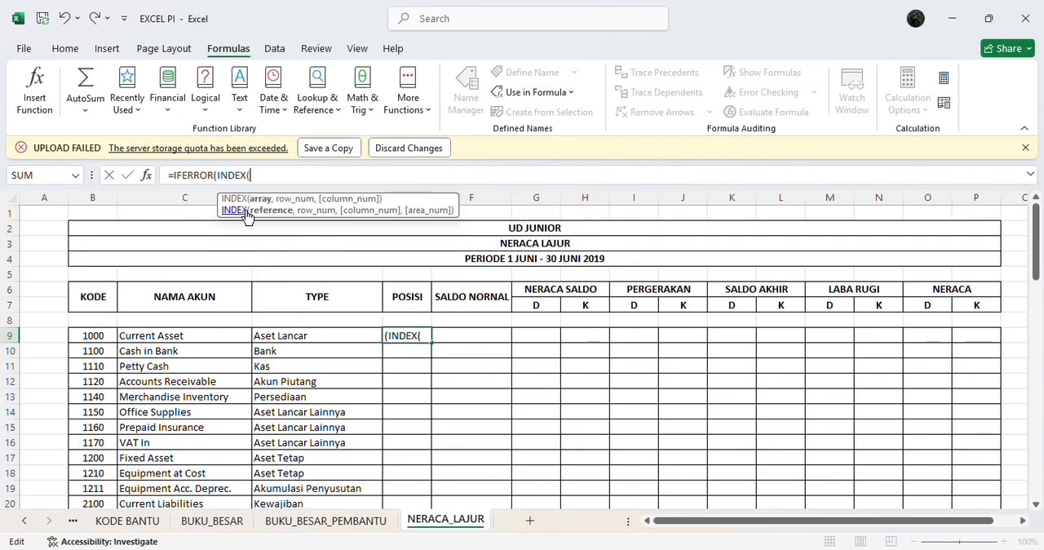
text(SA)
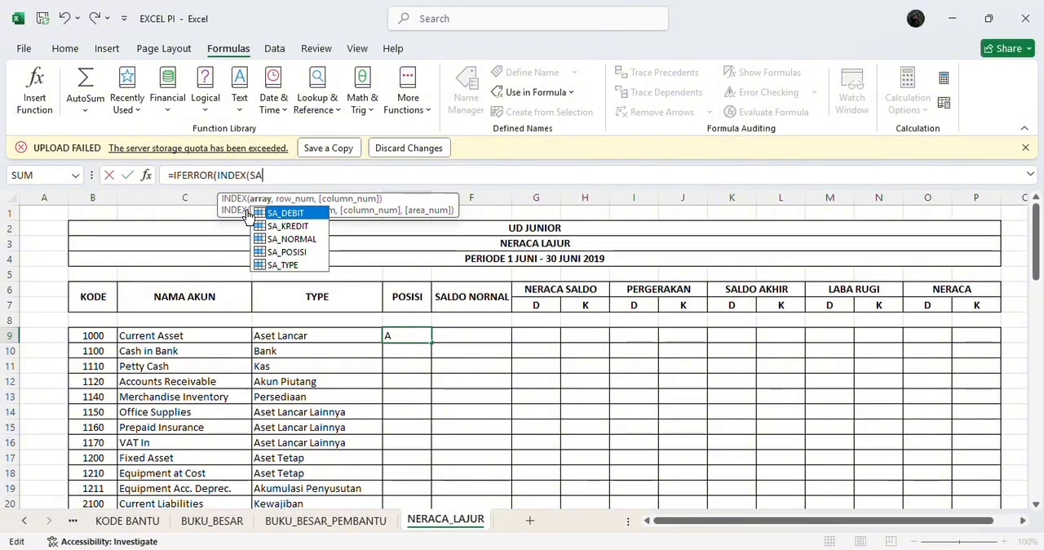
double_click(279, 250)
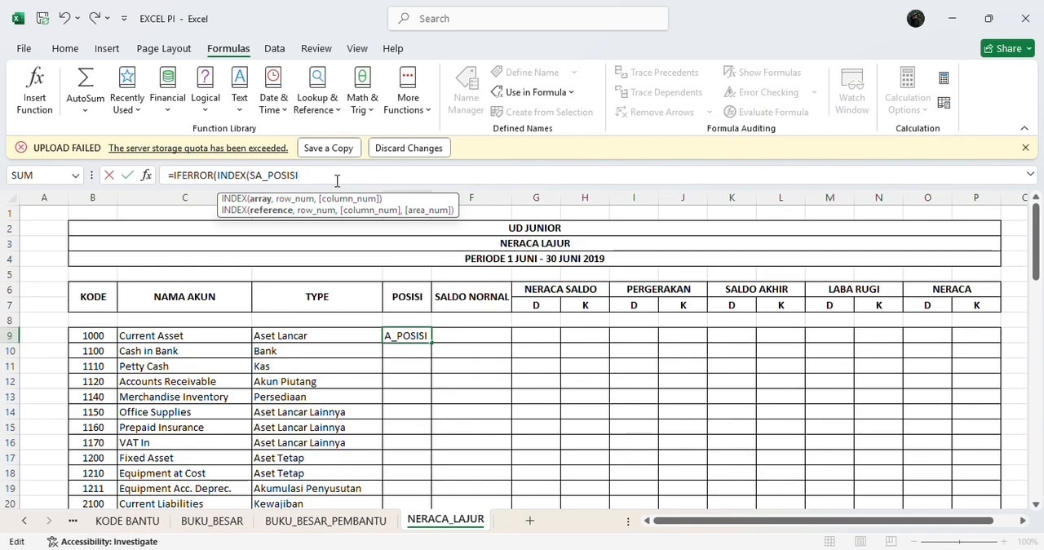
text(,)
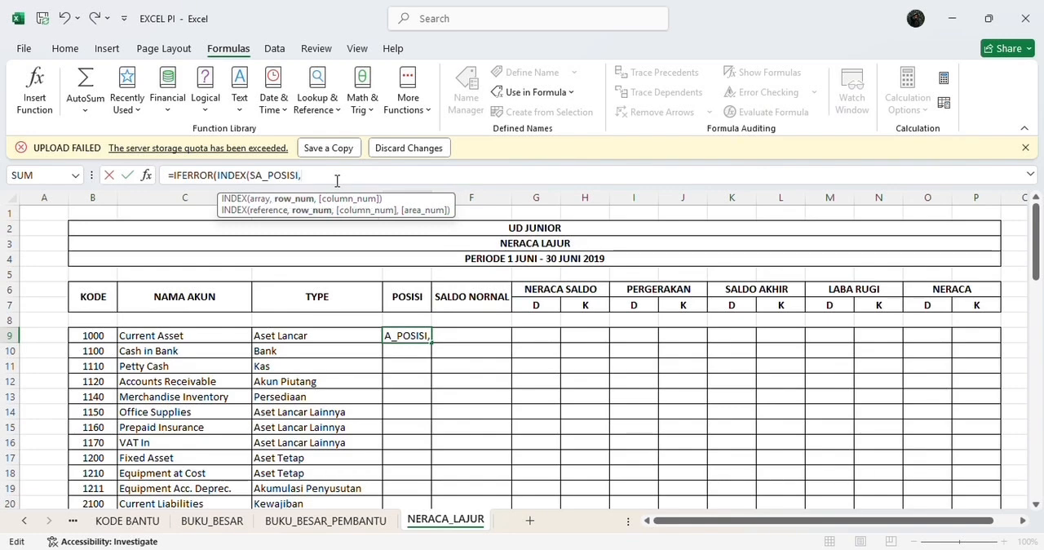
text(M)
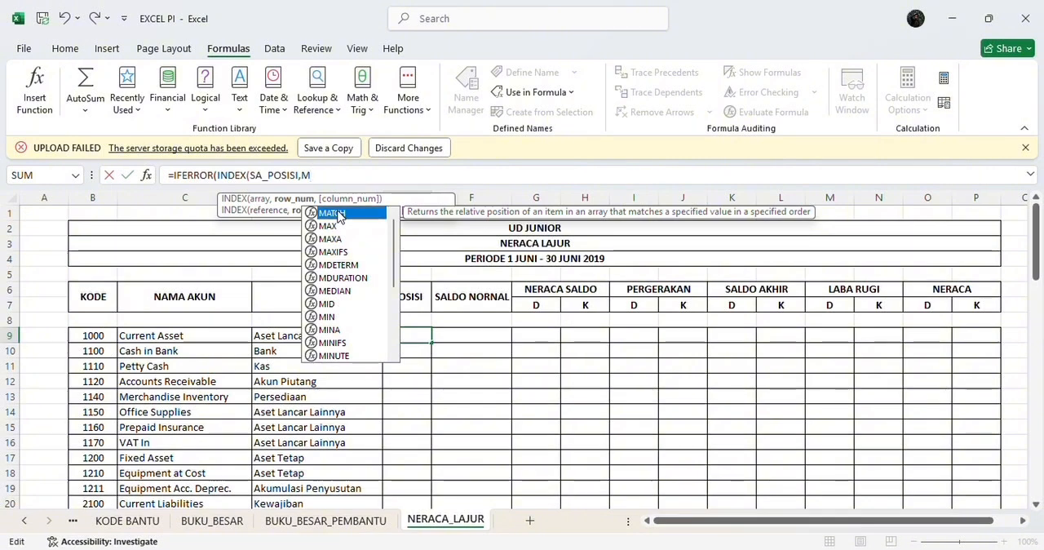
double_click(338, 214)
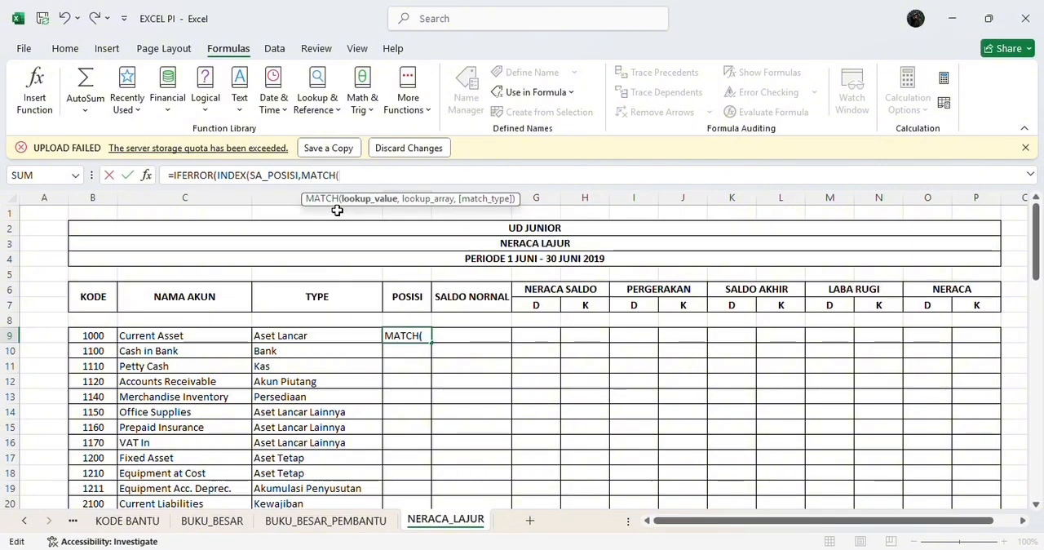
text(D9)
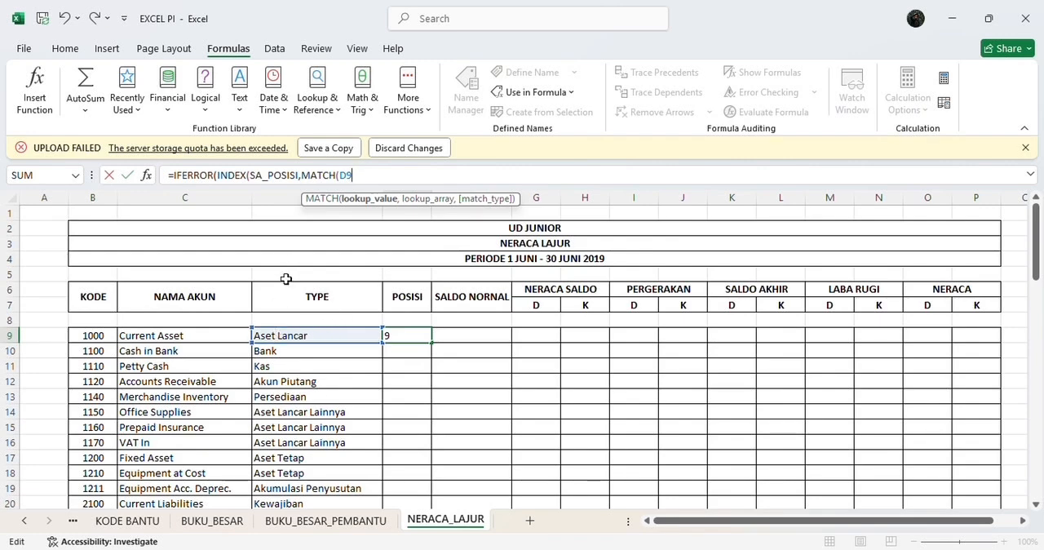
text(,)
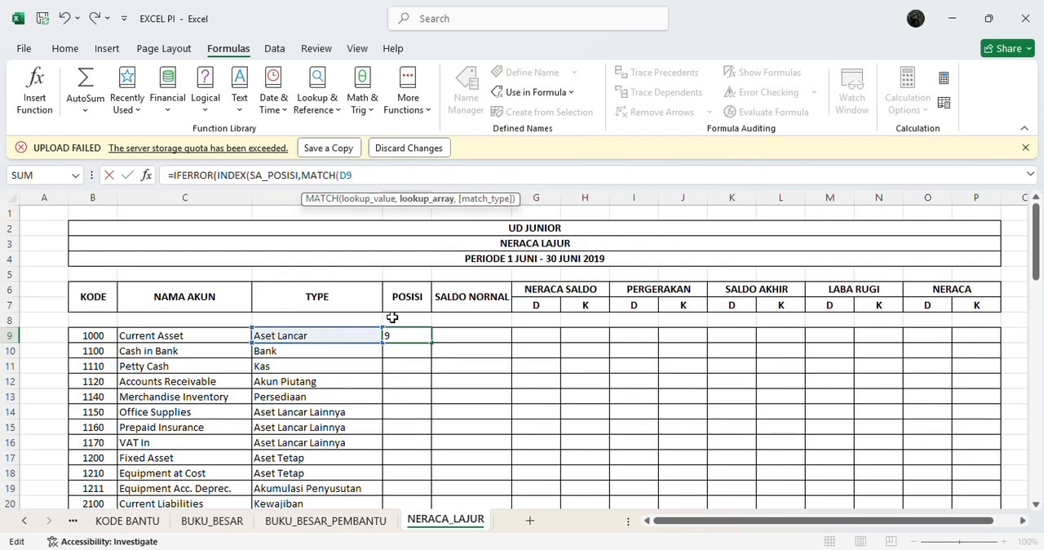
text(SA)
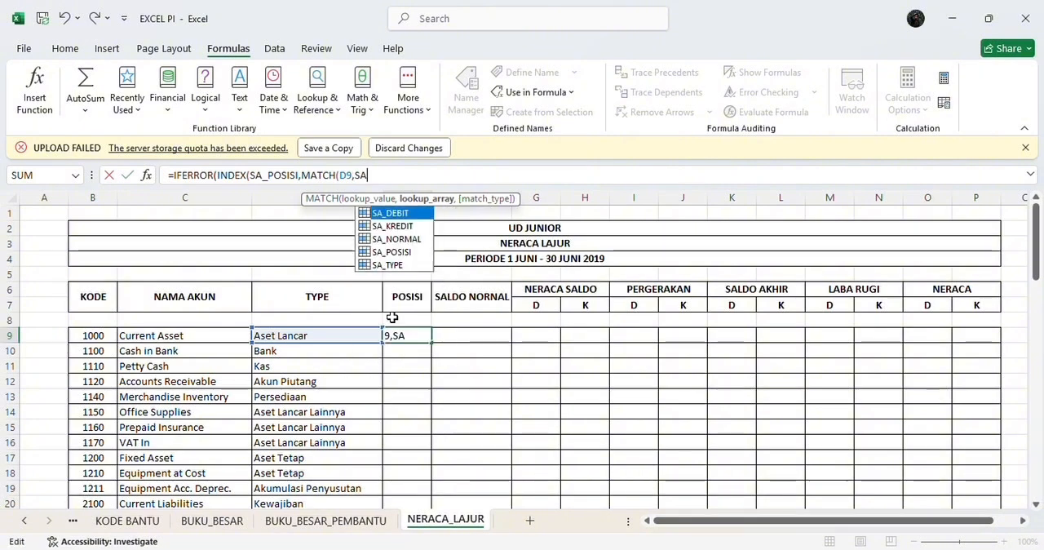
double_click(403, 264)
text(,)
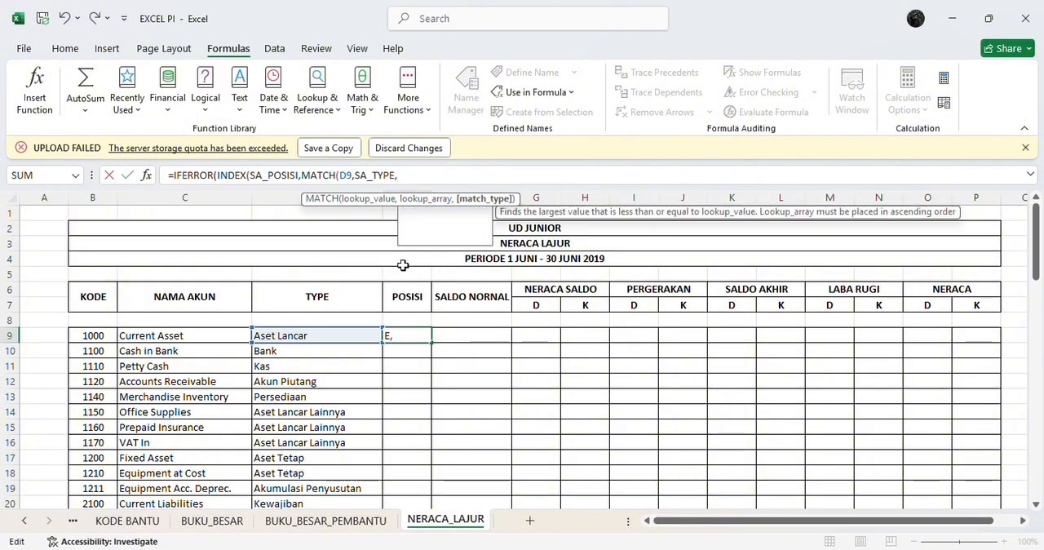
text(0)))
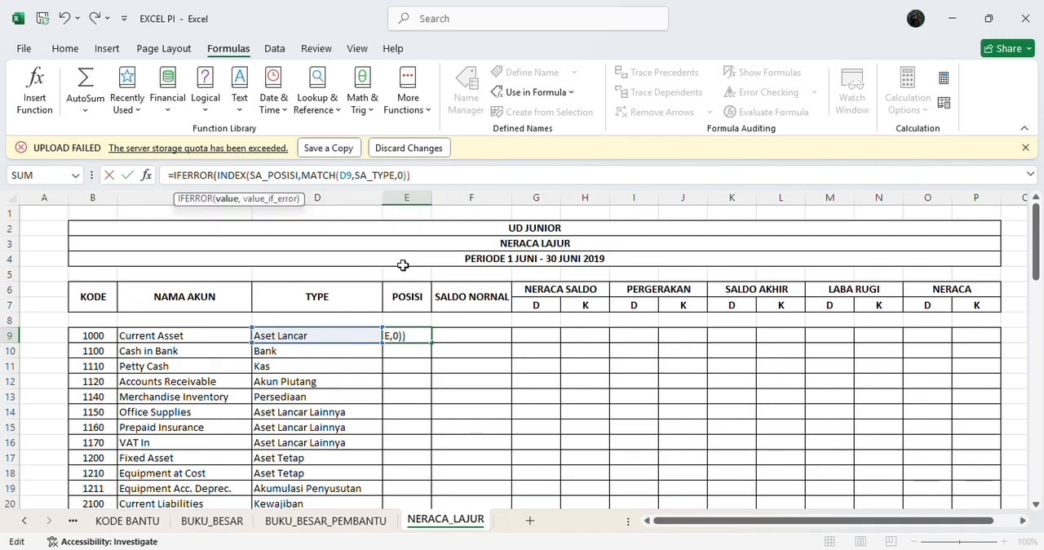
text(,""))
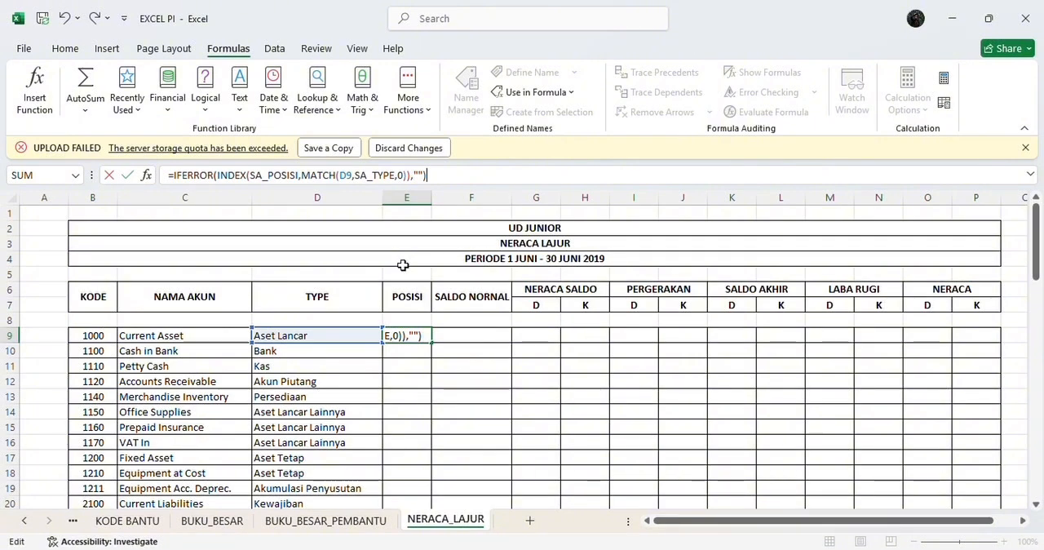
key(Return)
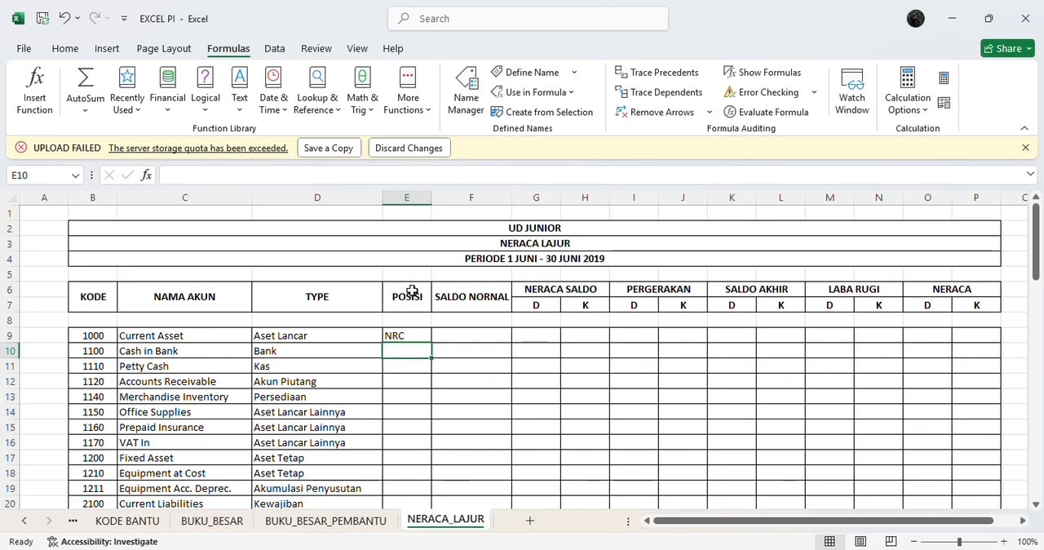
Step: Fill the position formula from E9 down to E72 and check the POSISI entries against the account types
click(421, 335)
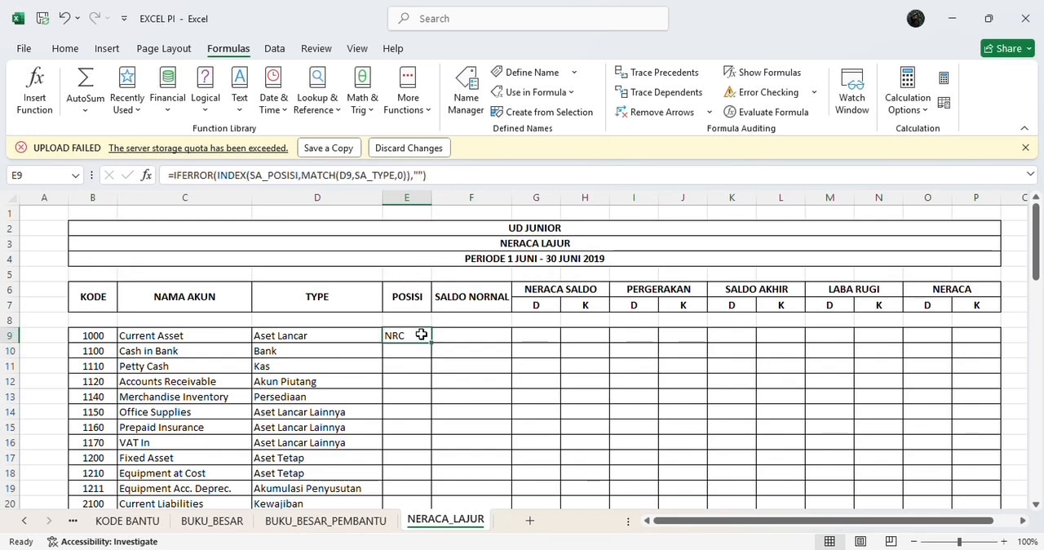
drag(430, 342, 466, 475)
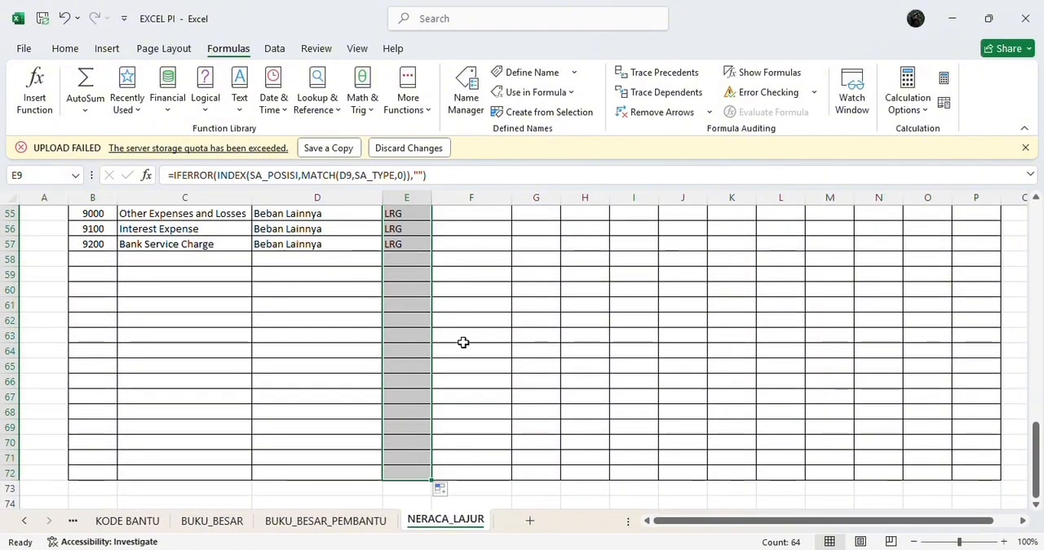
scroll(462, 343, up, 11)
click(442, 298)
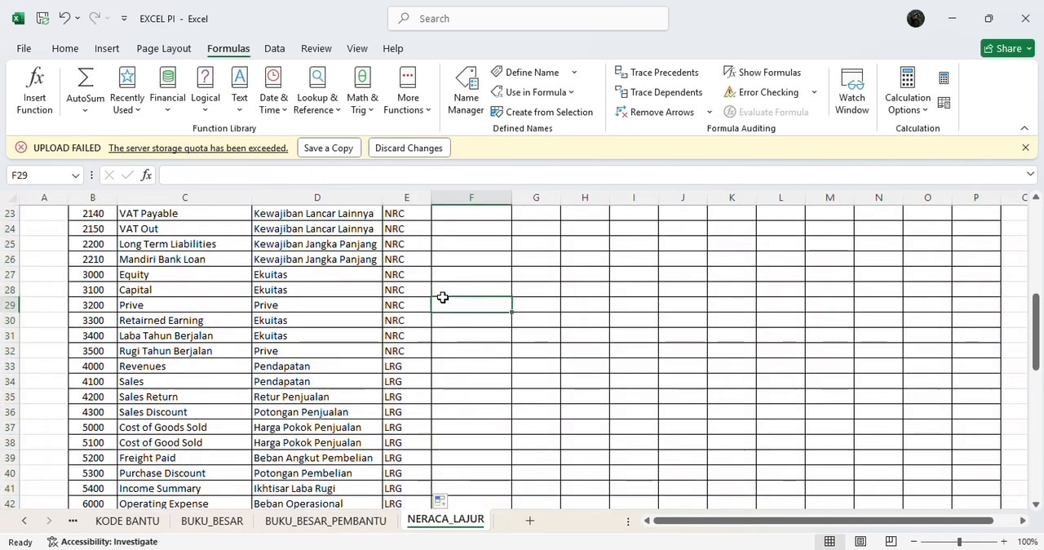
click(401, 241)
scroll(403, 239, up, 5)
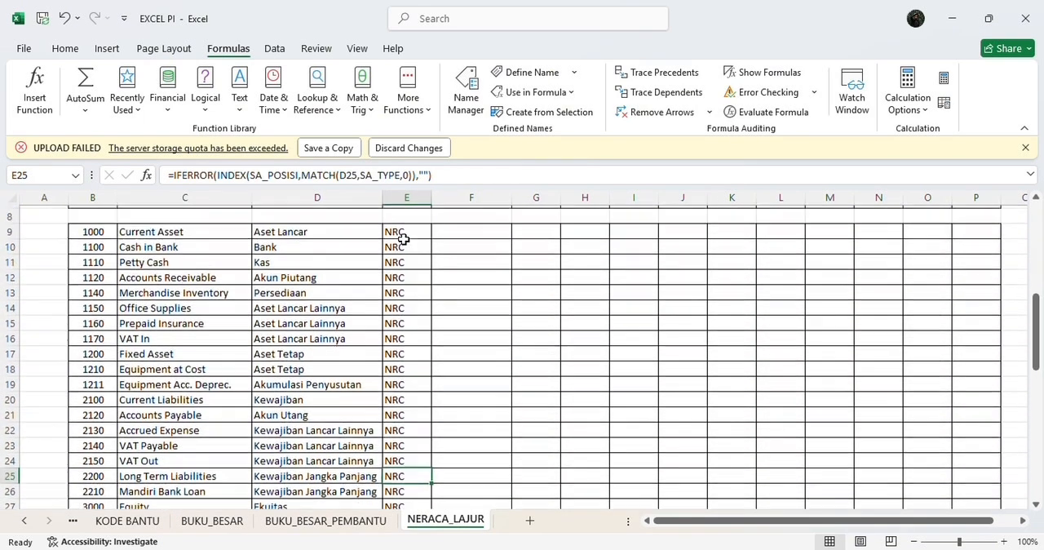
scroll(403, 238, up, 1)
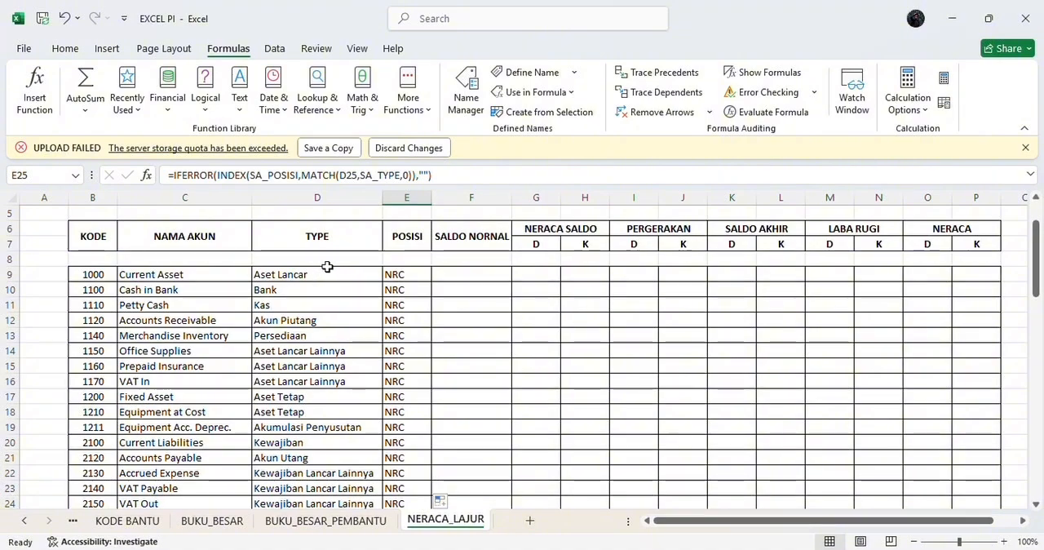
scroll(392, 274, down, 5)
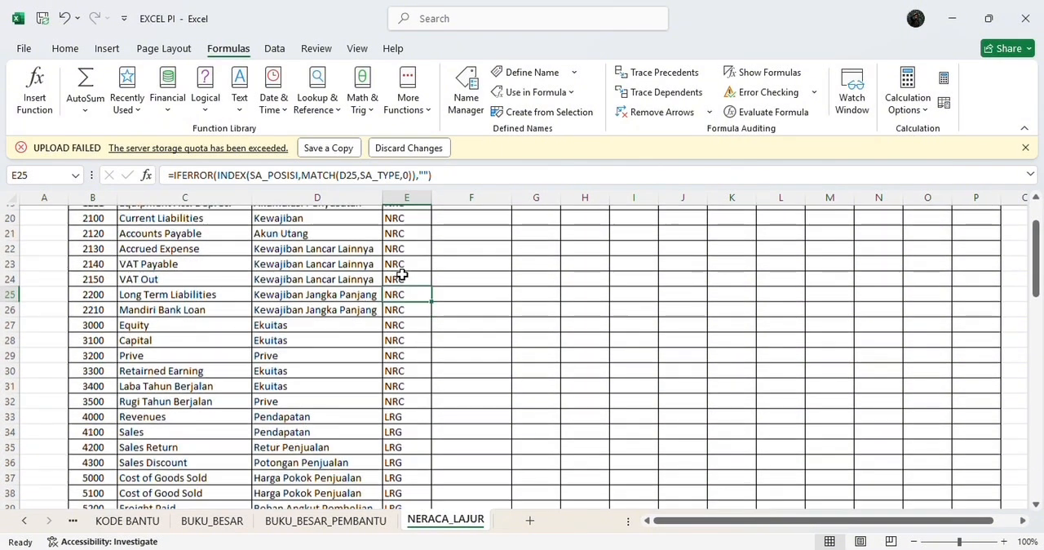
scroll(403, 398, down, 10)
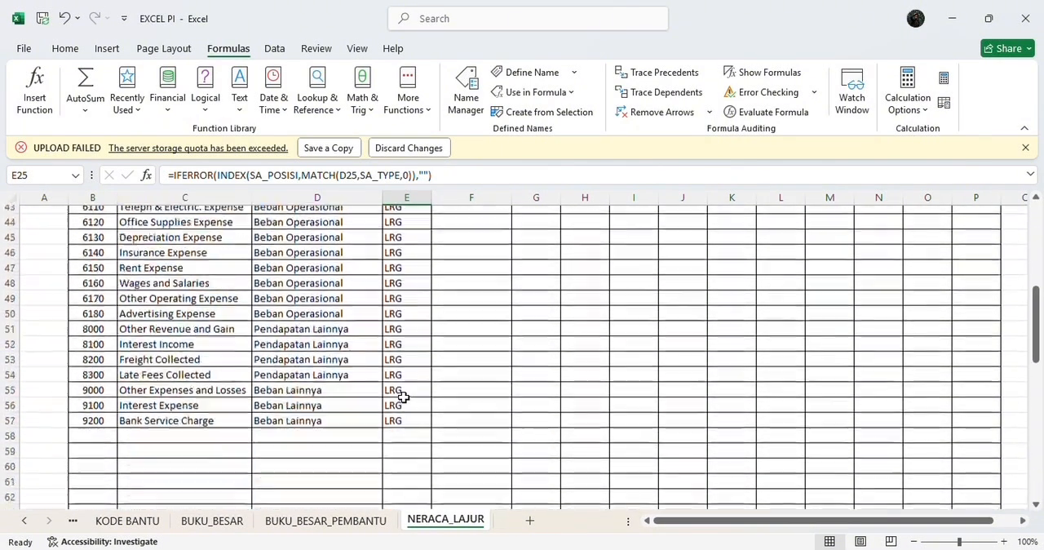
scroll(404, 397, up, 10)
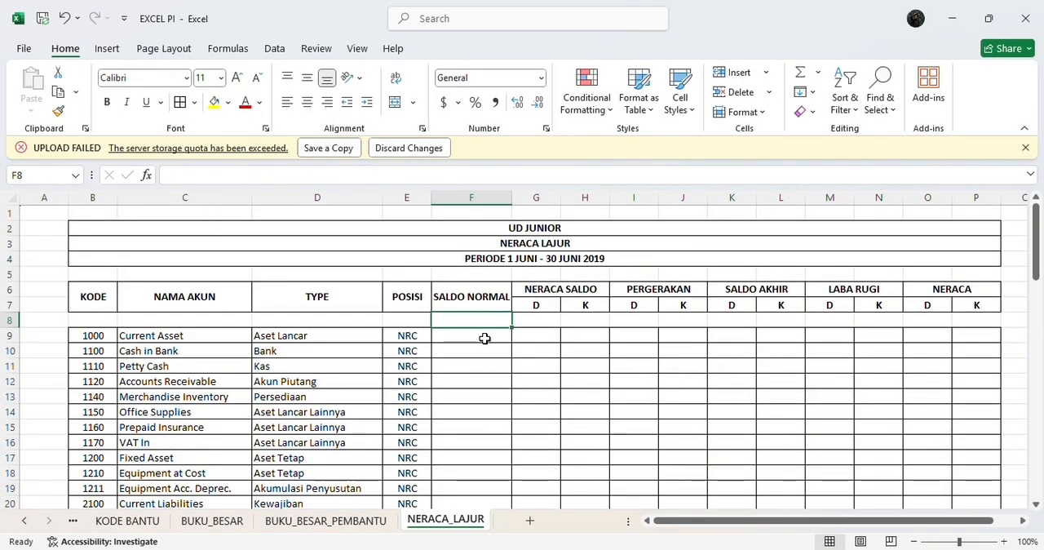
Step: Group columns D through F, covering TYPE, POSISI and SALDO NORMAL, into a collapsible outline
click(481, 336)
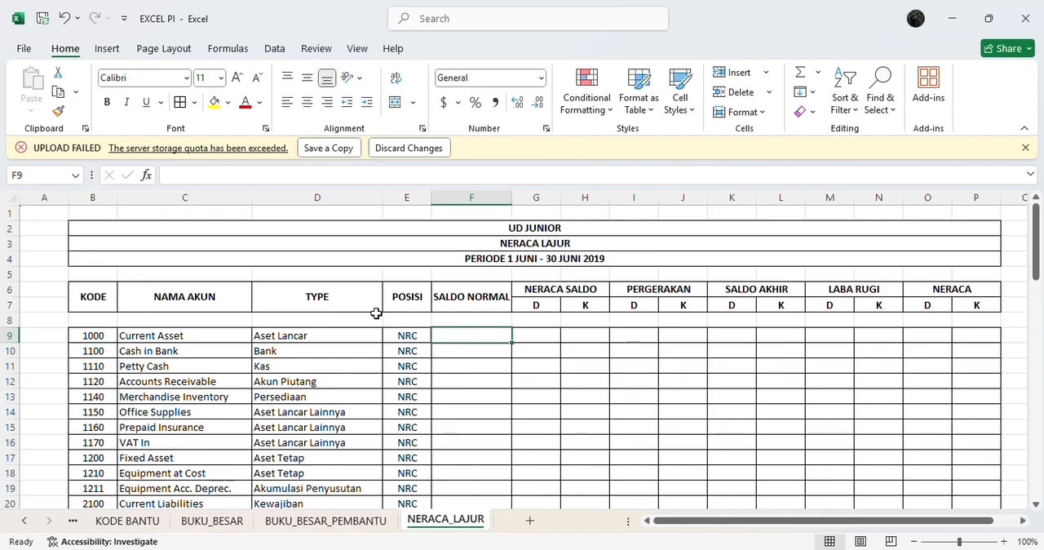
drag(303, 187, 452, 208)
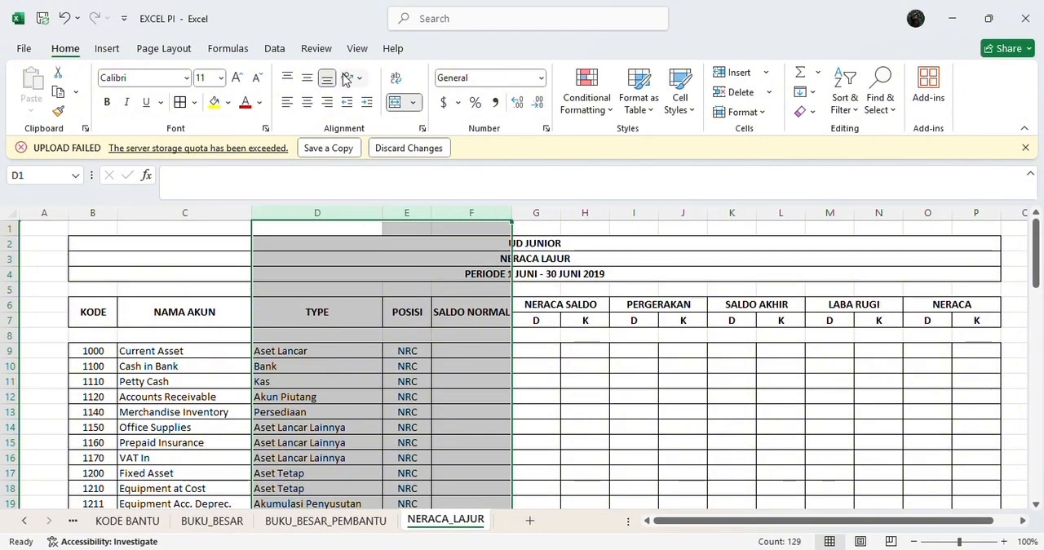
click(275, 49)
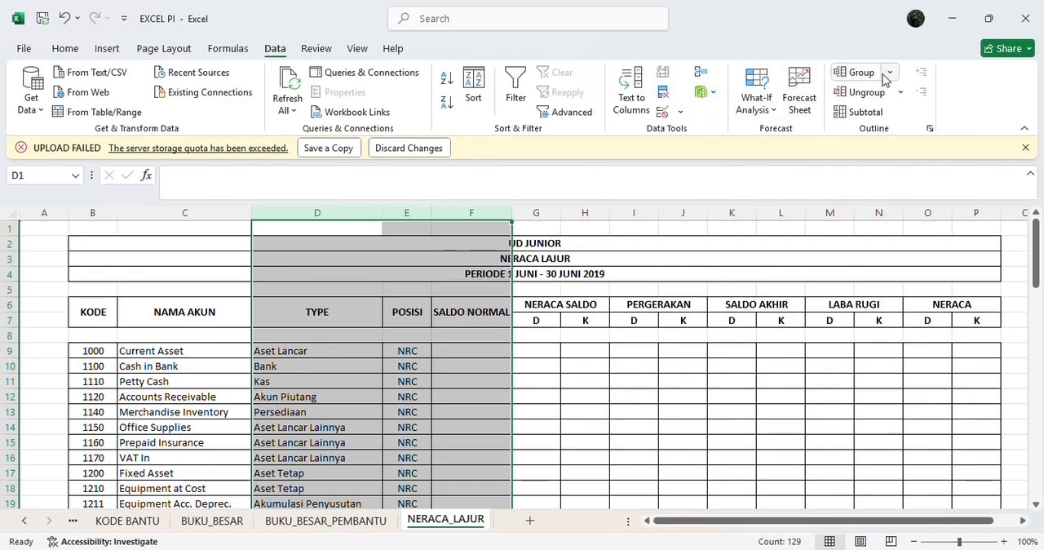
click(850, 73)
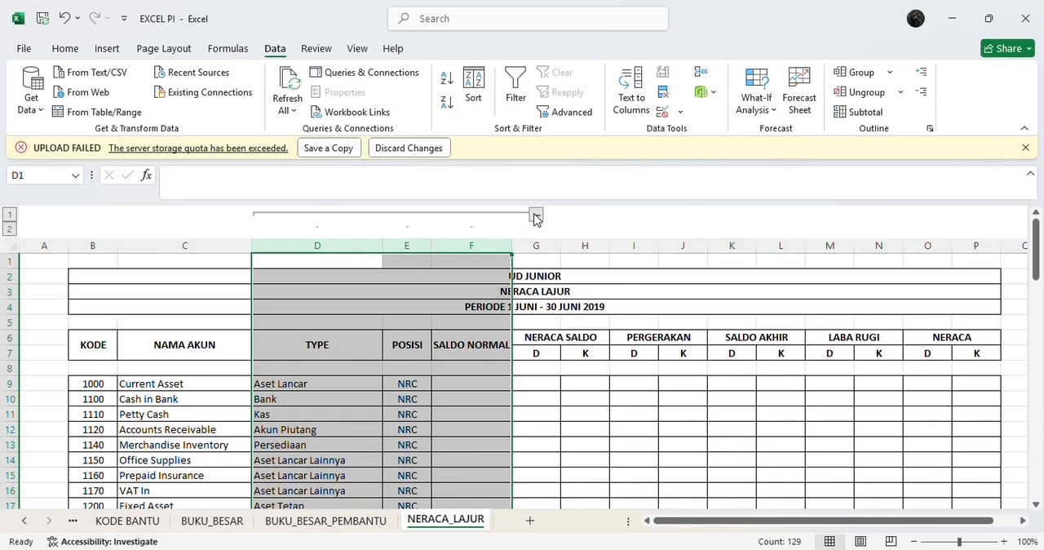
Step: Collapse the grouped columns D to F to view the condensed worksheet, and expand them again
click(535, 215)
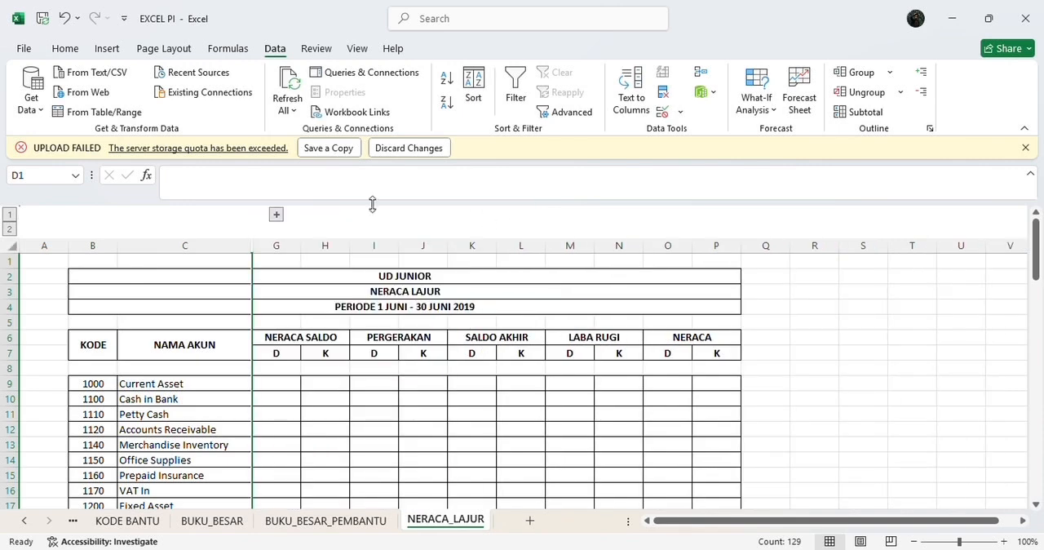
scroll(323, 318, down, 1)
scroll(325, 327, down, 1)
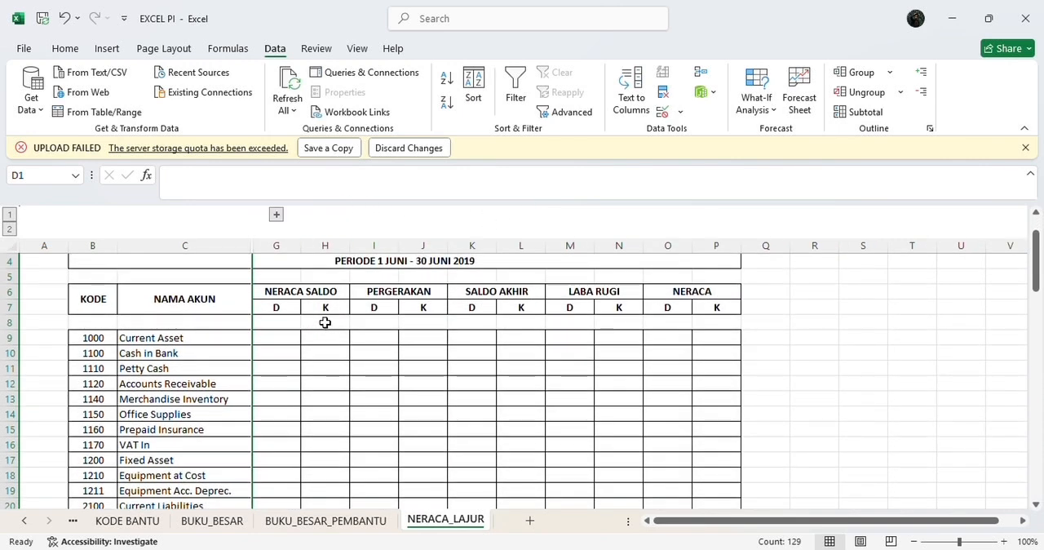
click(277, 216)
scroll(349, 272, up, 1)
click(541, 411)
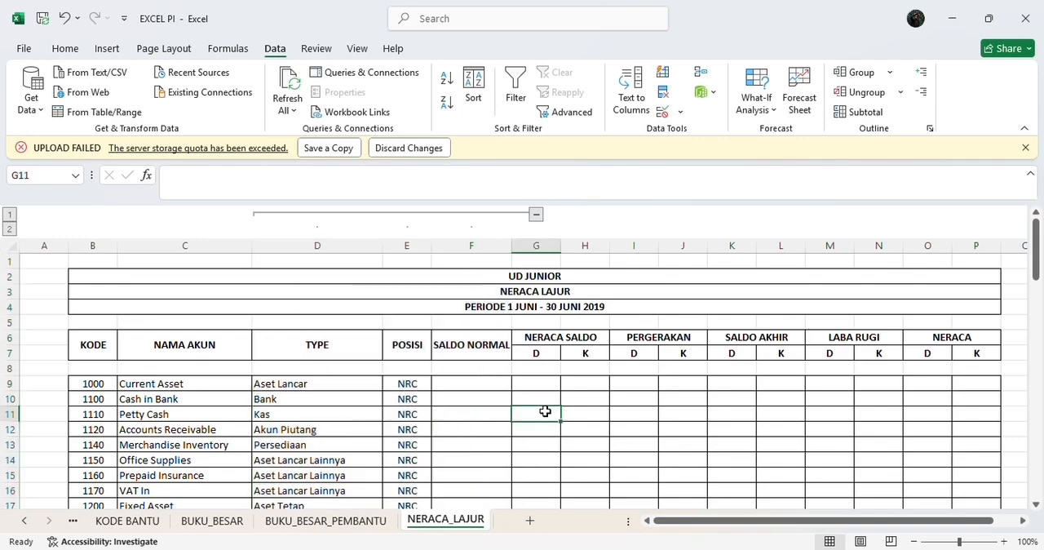
Step: Enter the formula =IFERROR(INDEX(SA_NORMAL,MATCH(D9,SA_TYPE,0)),"") in cell F9 under SALDO NORMAL
click(481, 385)
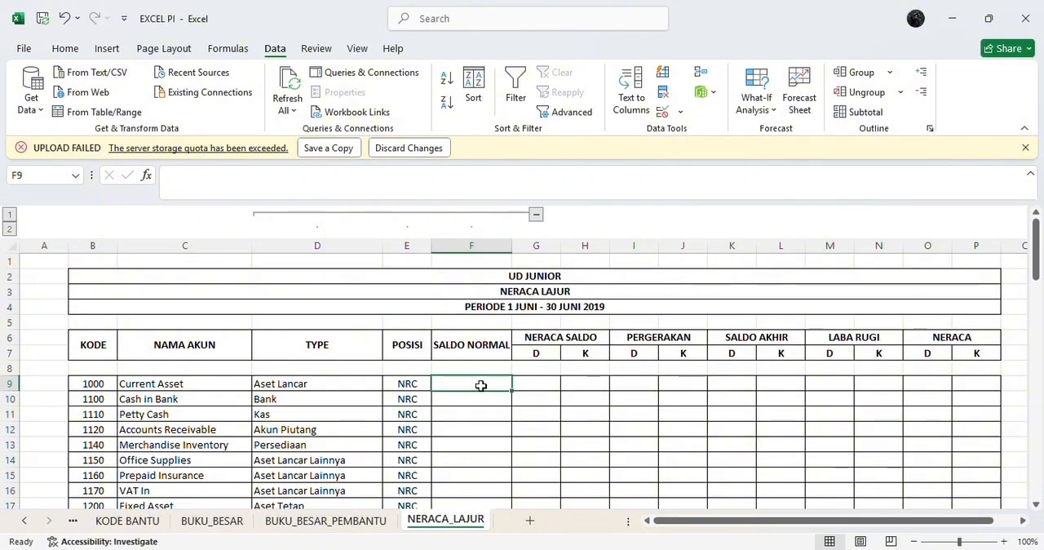
text(=I)
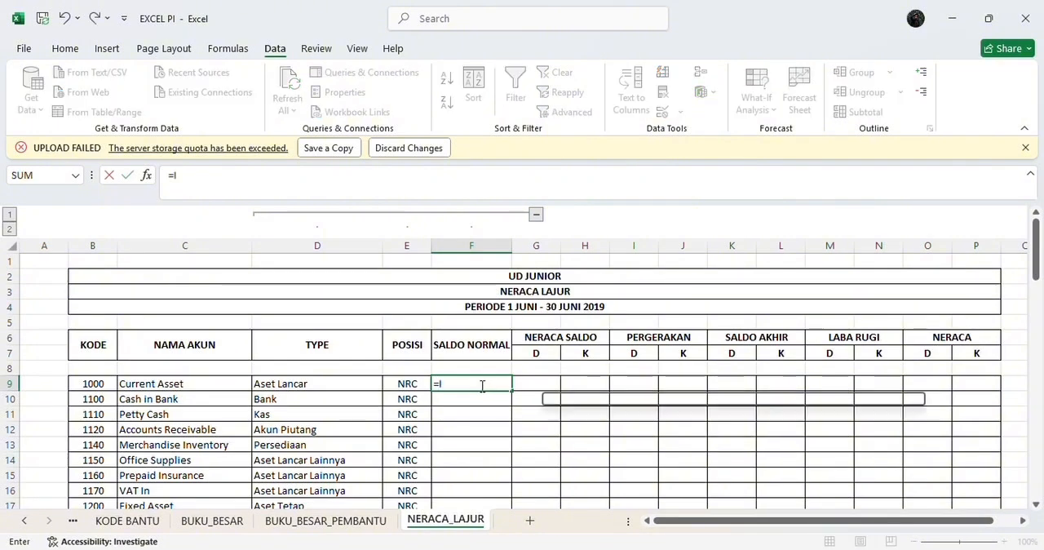
text(F)
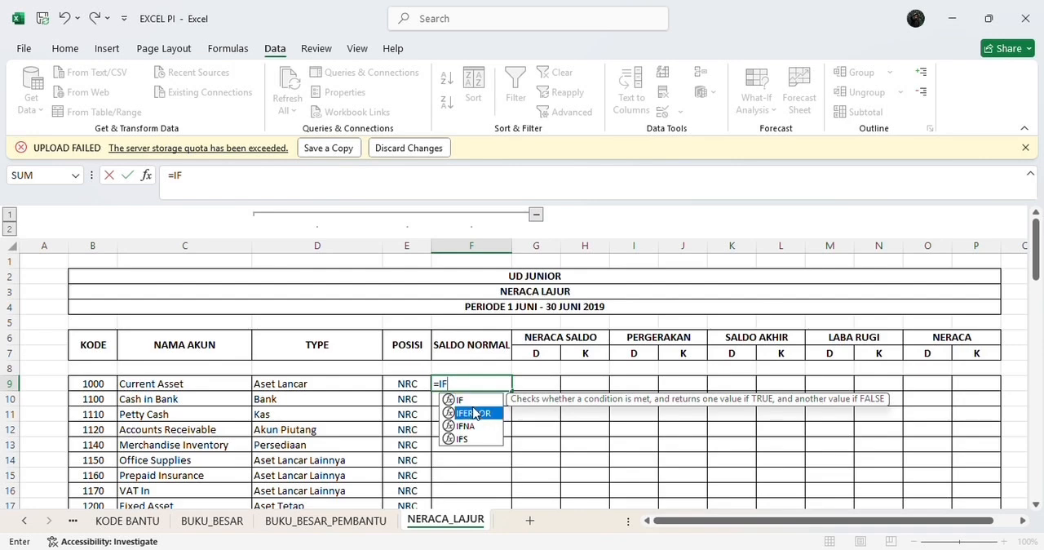
double_click(474, 413)
text(IN)
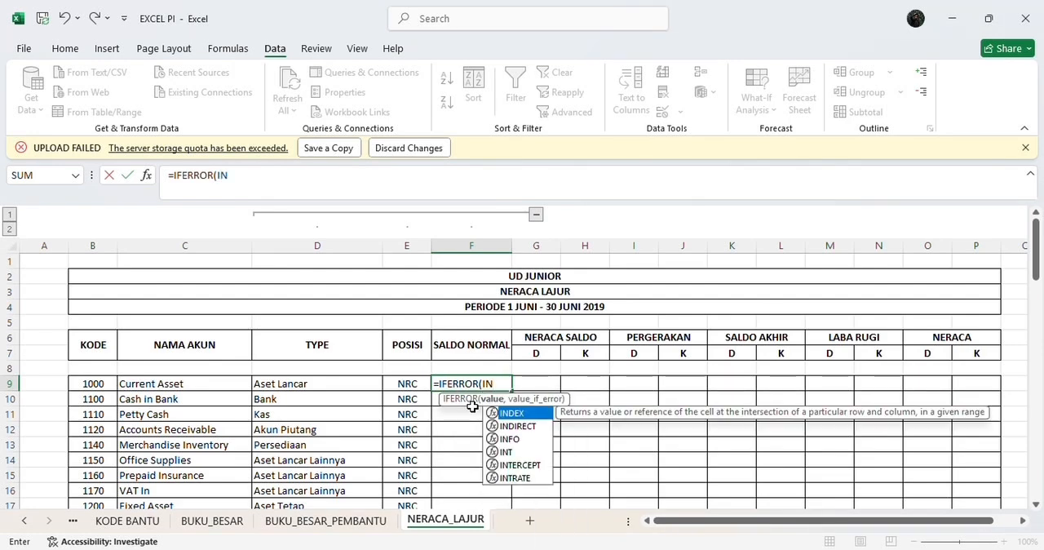
double_click(510, 413)
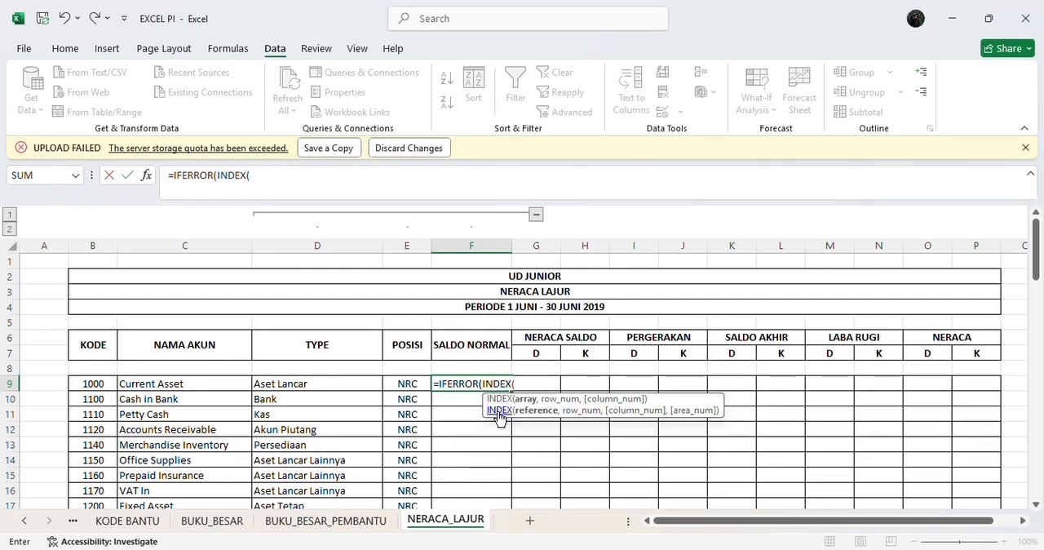
text(SA)
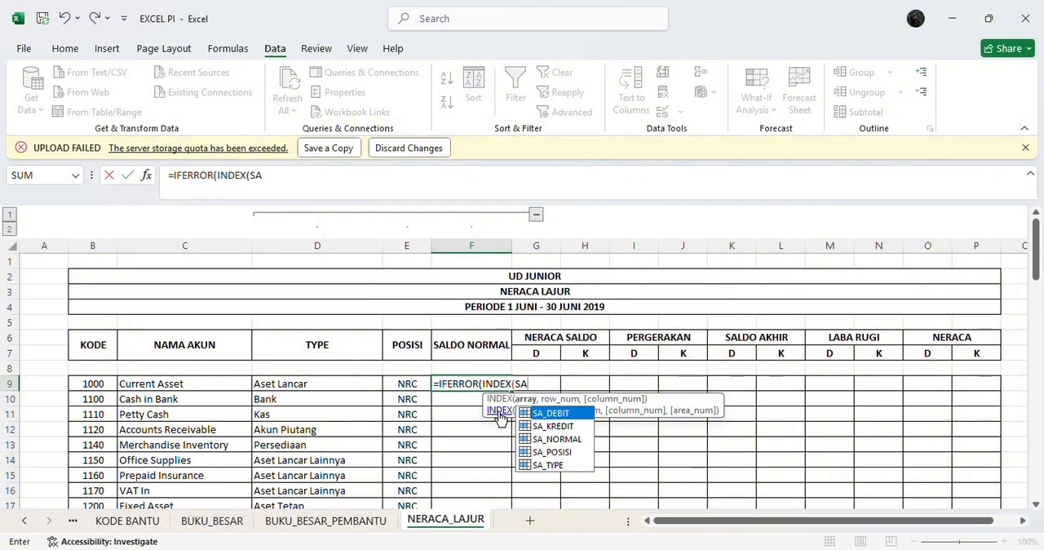
click(543, 442)
double_click(543, 441)
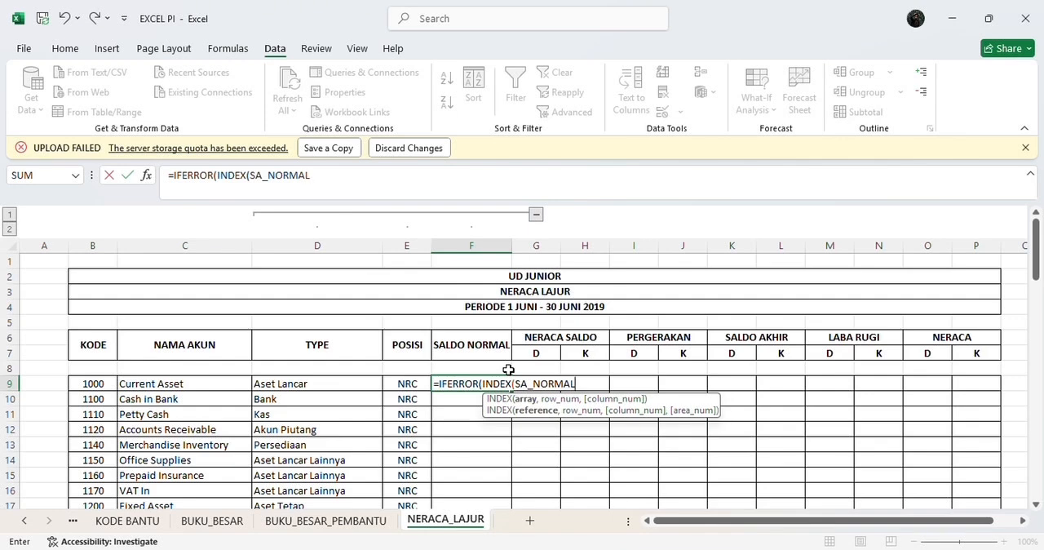
text(,M)
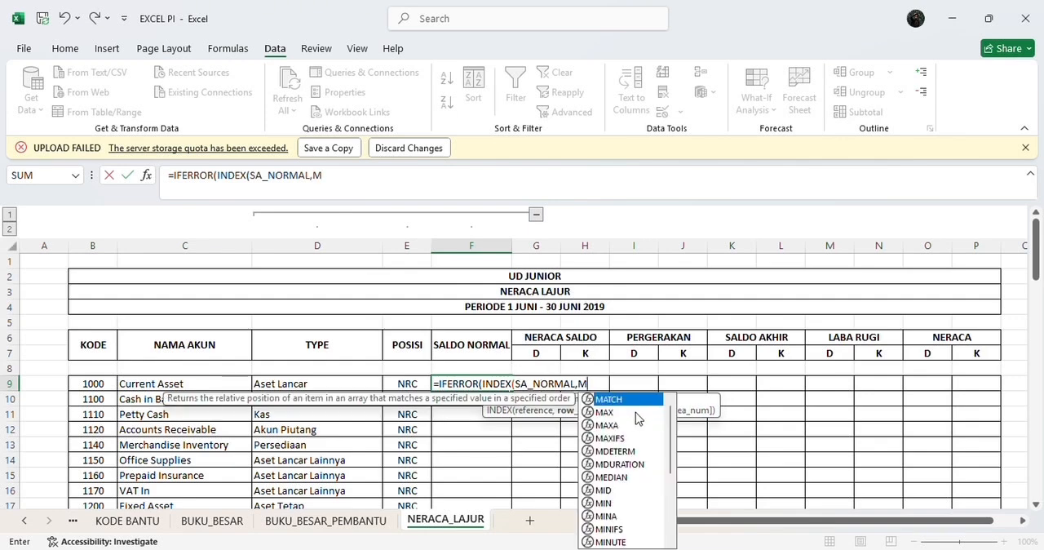
double_click(639, 400)
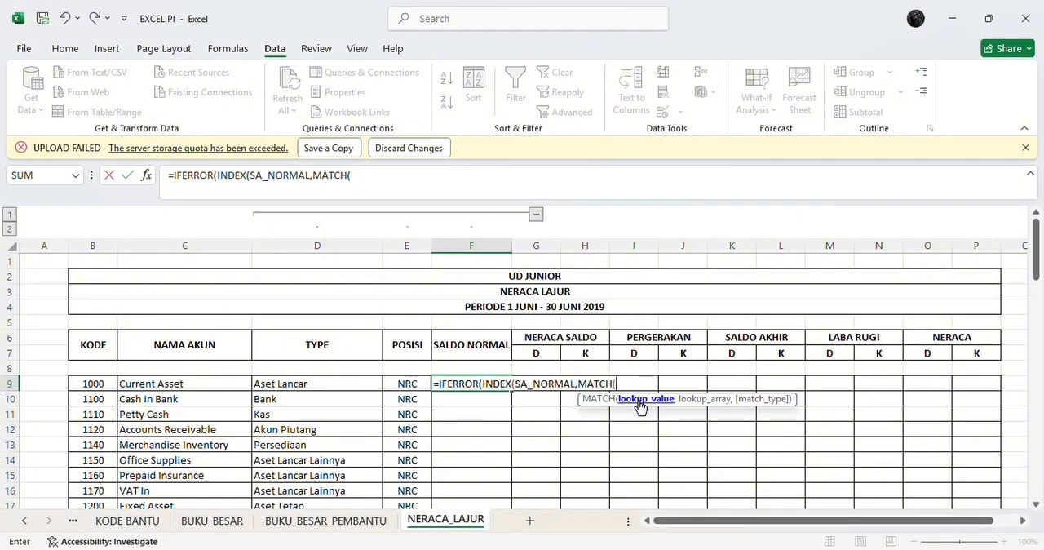
text(D9)
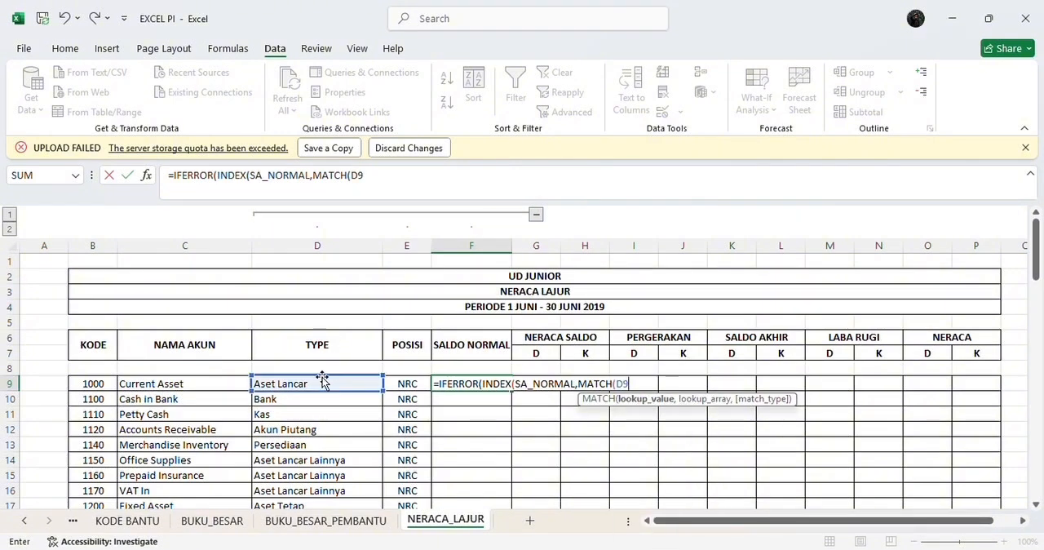
text(,)
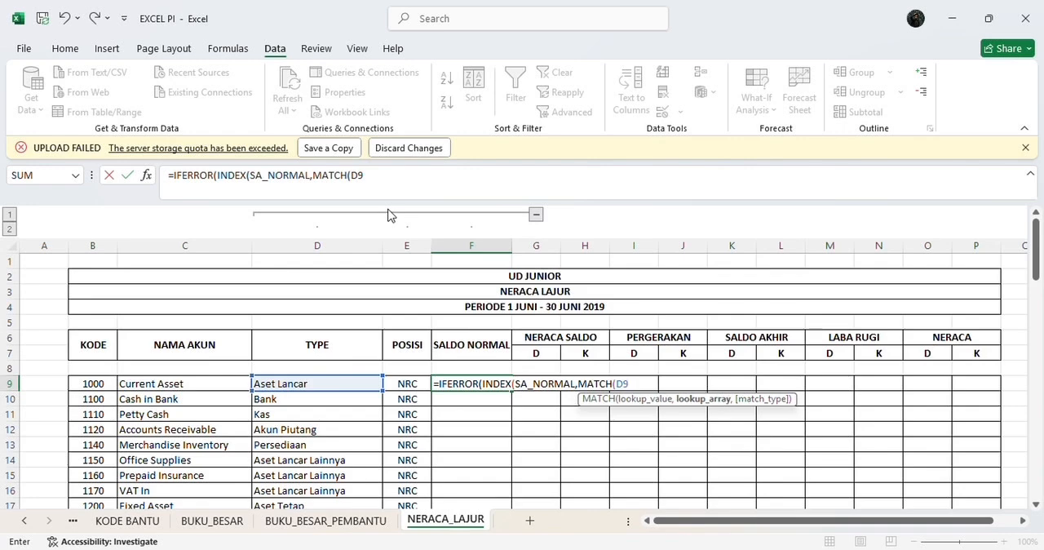
text(SA)
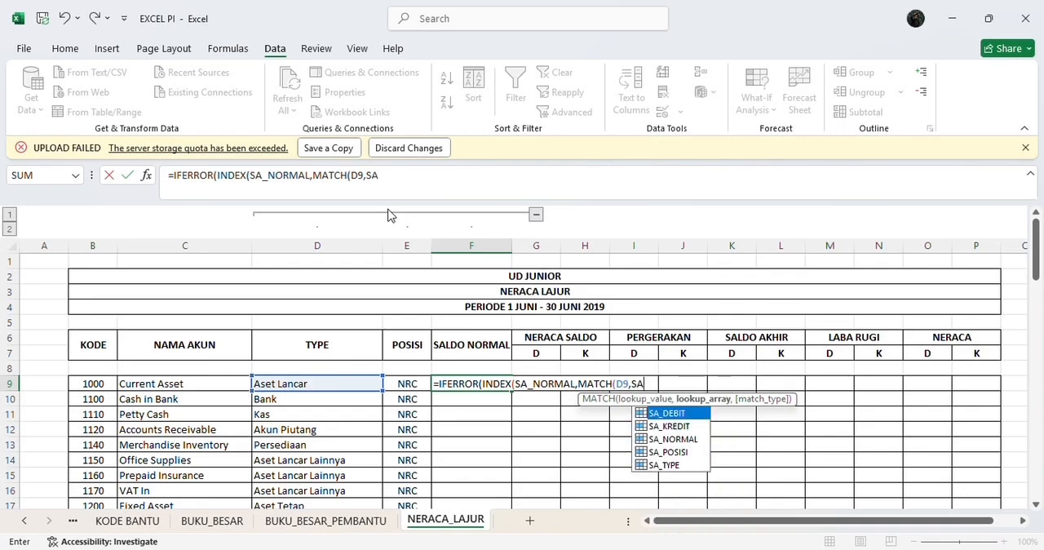
double_click(668, 465)
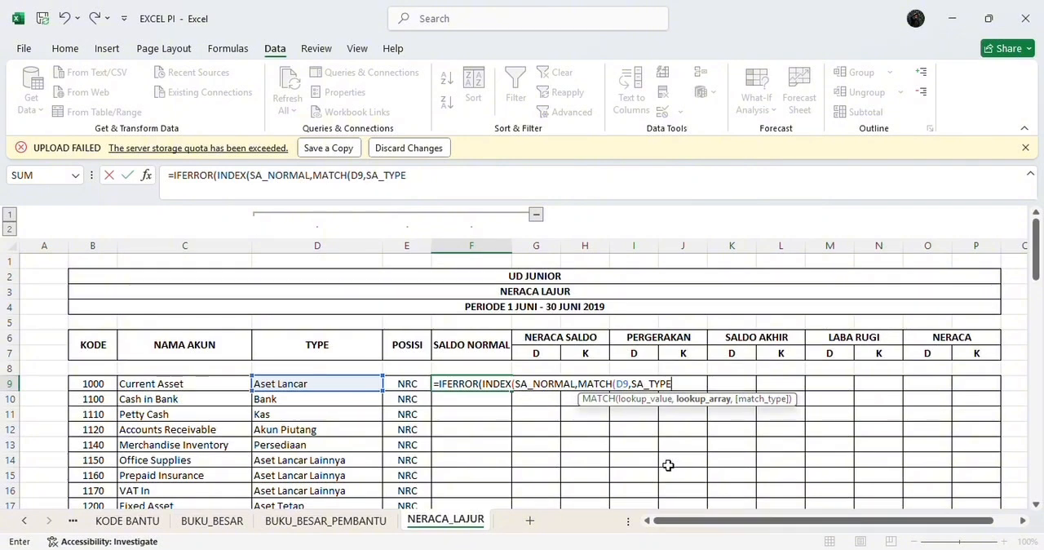
text(,0)
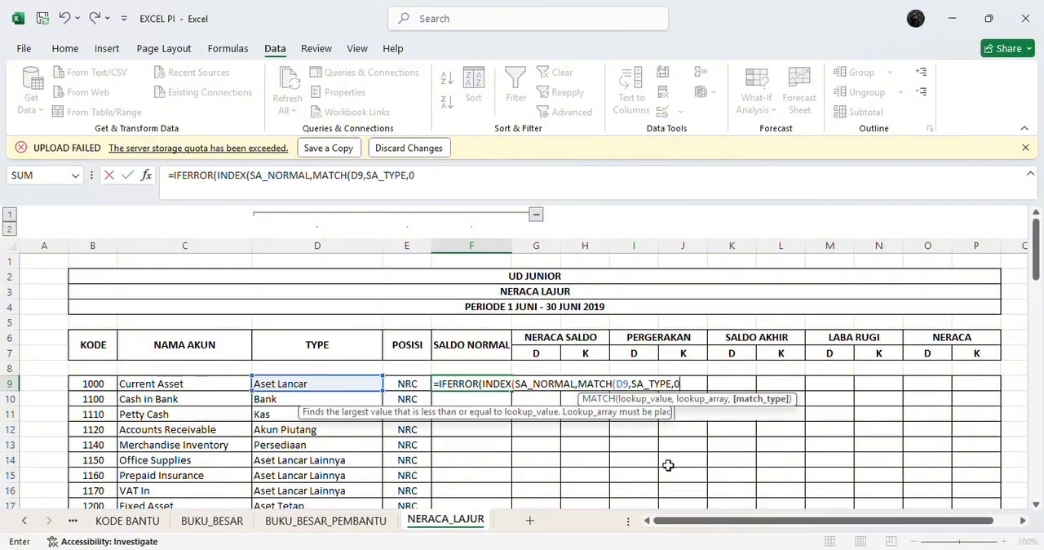
text()))
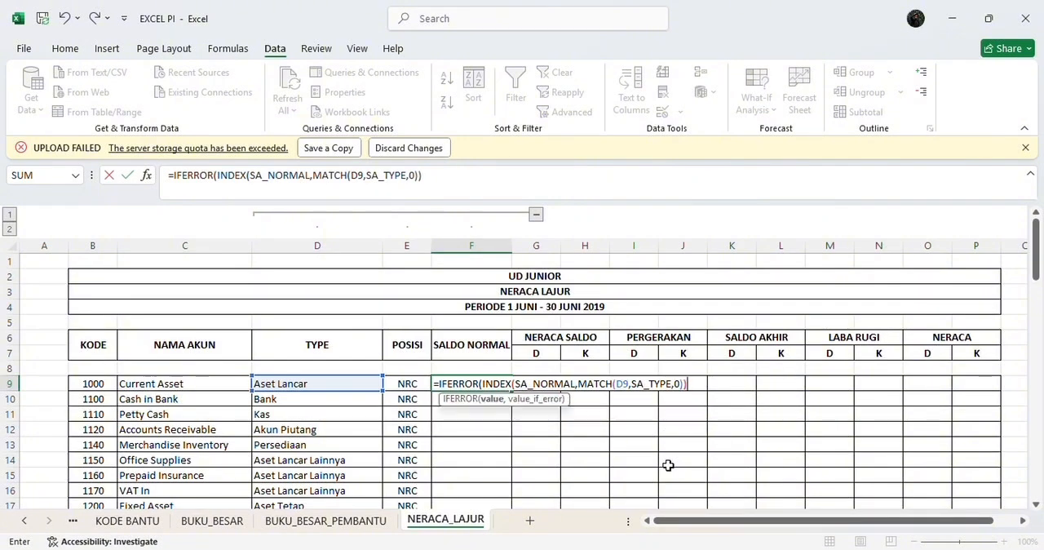
text(,)
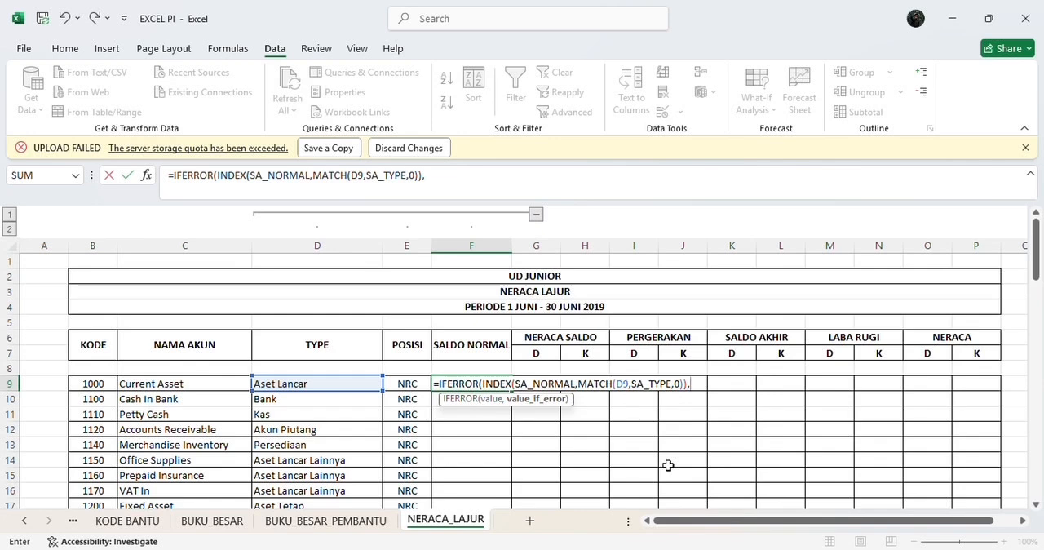
text(""))
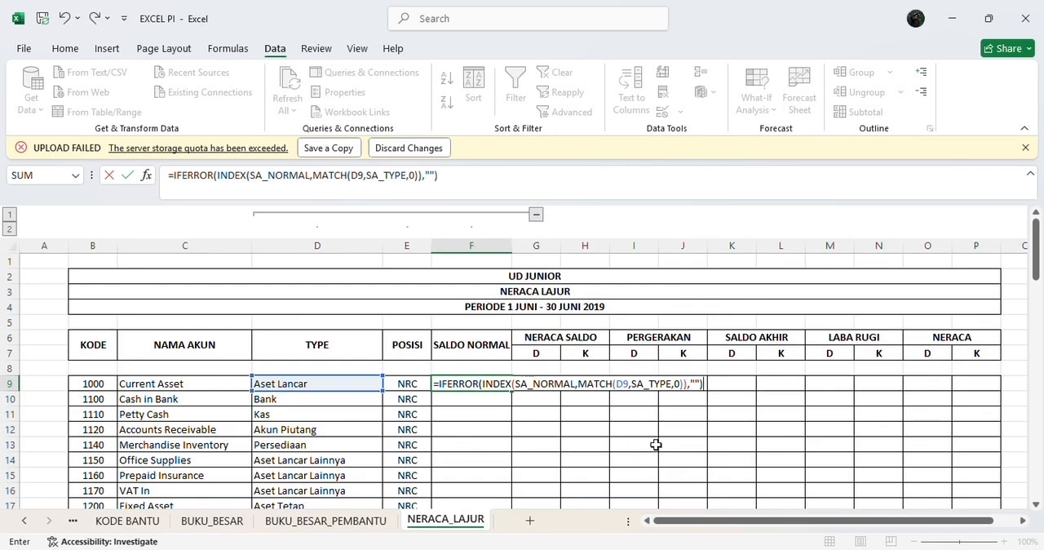
key(Return)
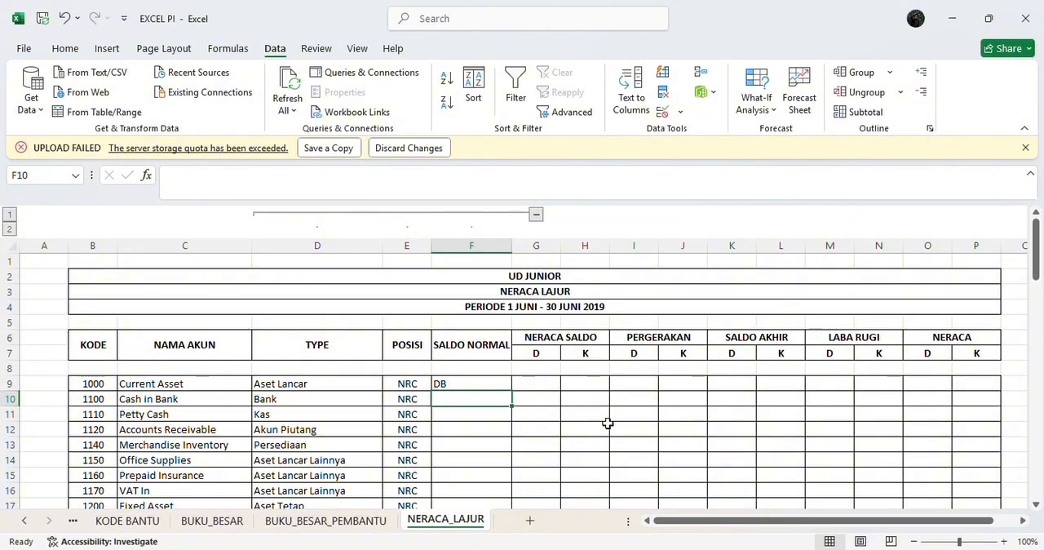
Step: Fill the normal balance formula from F9 down to F72 and check the SALDO NORMAL entries
click(492, 383)
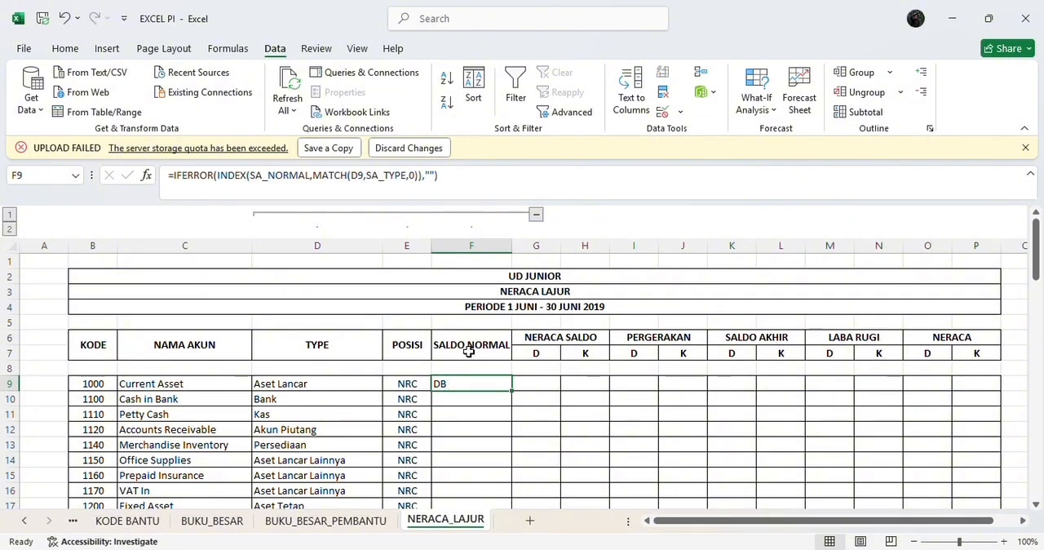
click(454, 399)
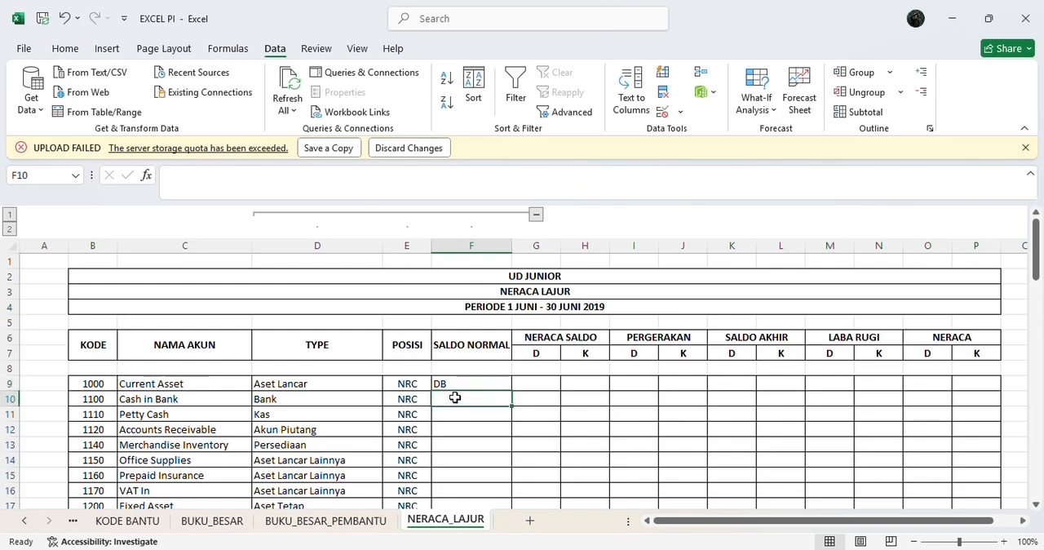
click(480, 377)
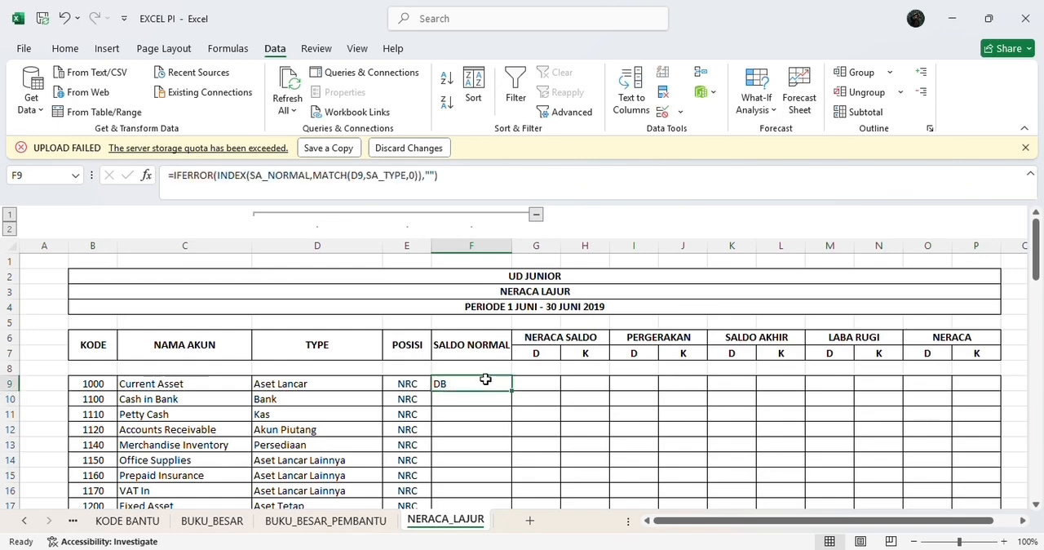
drag(514, 393, 524, 482)
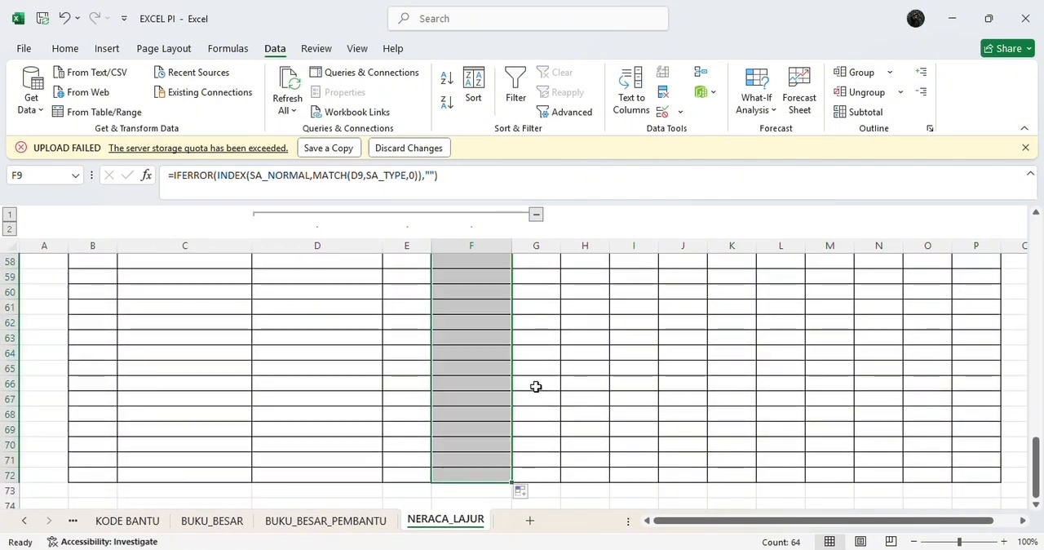
scroll(536, 387, up, 12)
scroll(536, 386, up, 5)
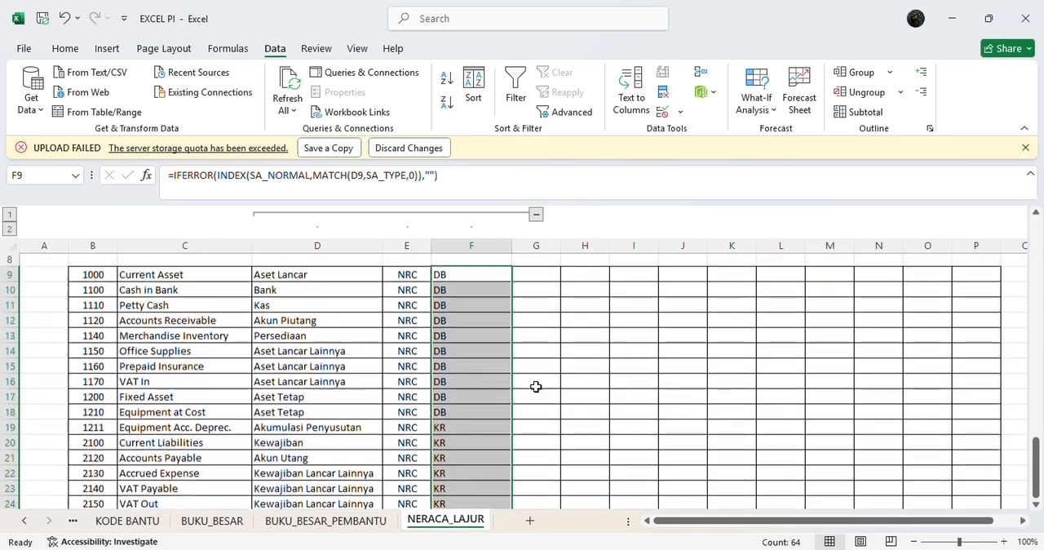
click(494, 338)
scroll(494, 338, up, 1)
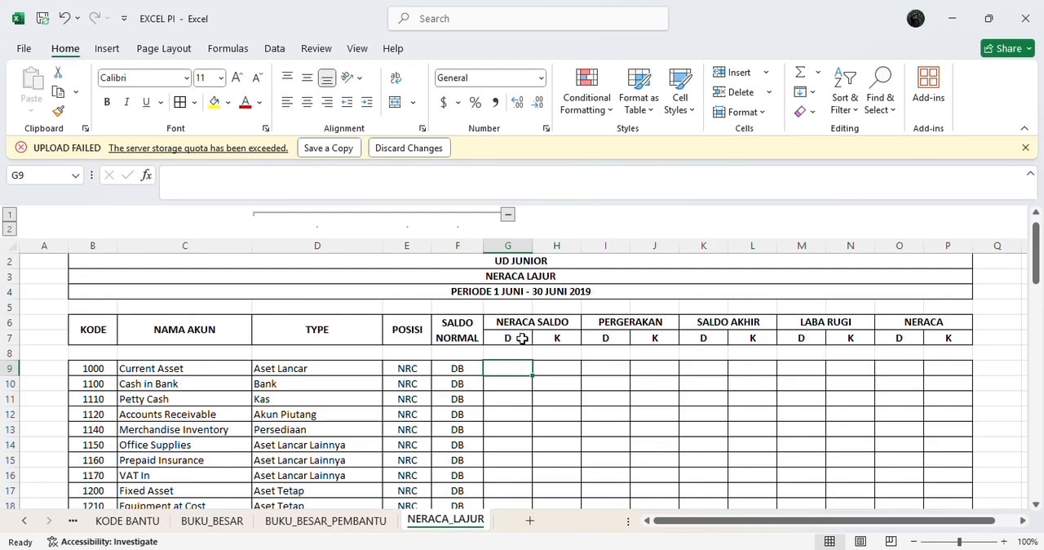
Step: Enter the formula =IFERROR(INDEX(SA_DEBIT,MATCH(B9,KODE,0)),"") in cell G9 under the NERACA SALDO debit column
click(478, 173)
text(=I)
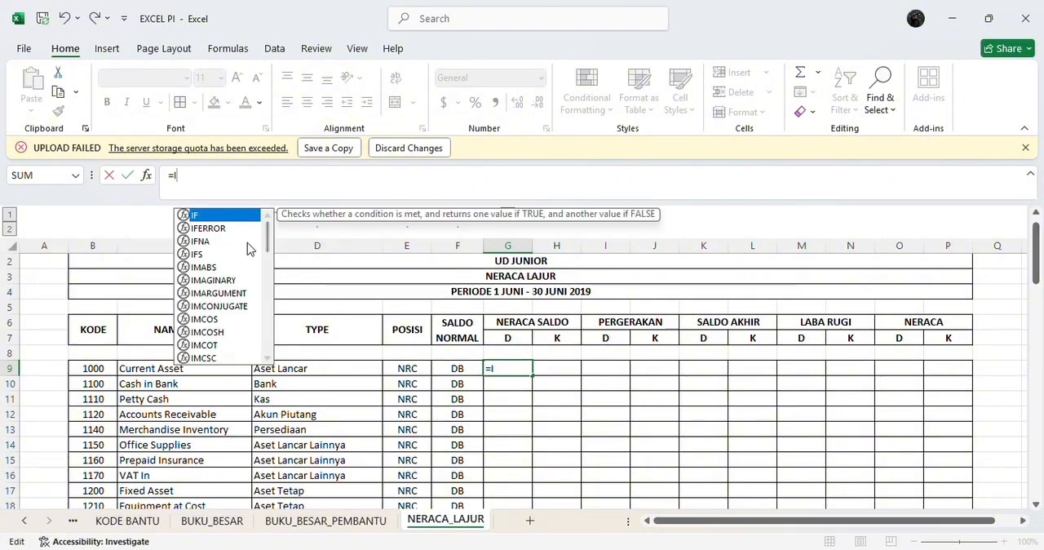
double_click(240, 235)
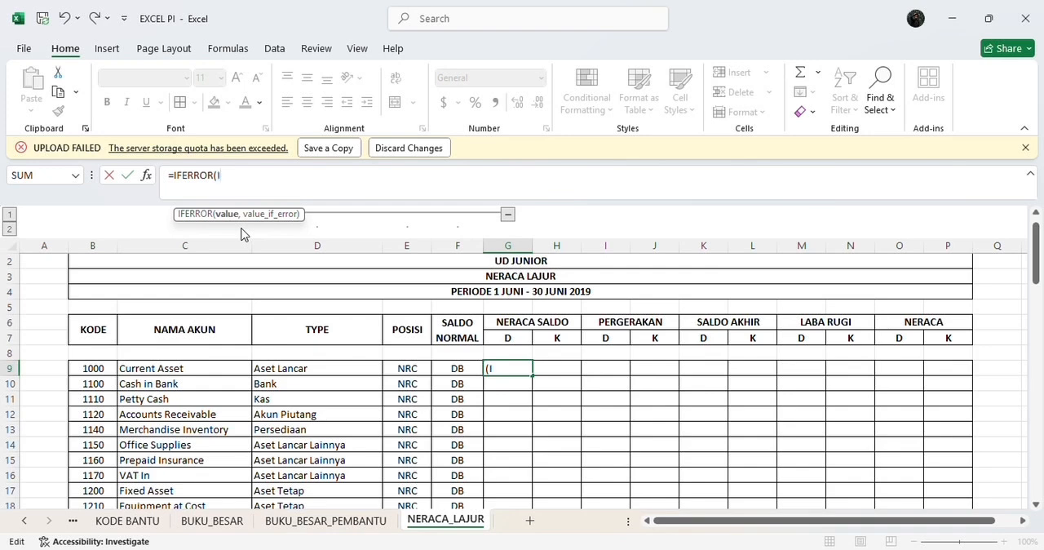
text(IND)
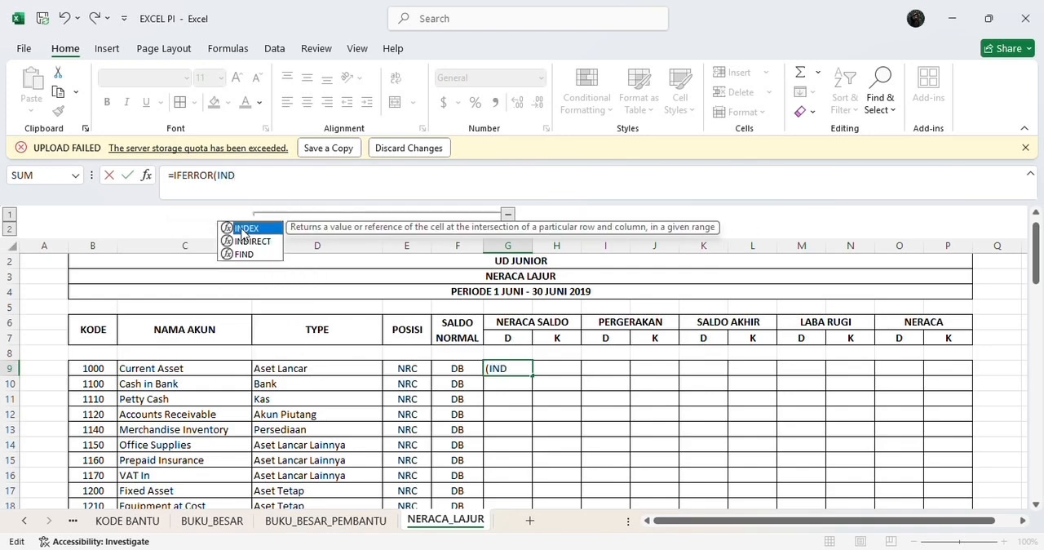
double_click(241, 229)
text(SA)
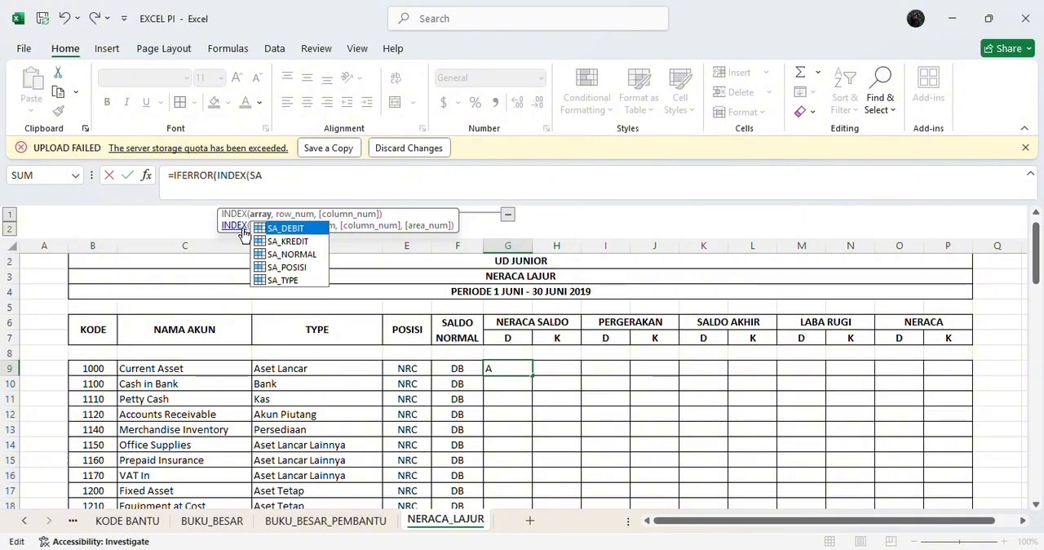
double_click(276, 230)
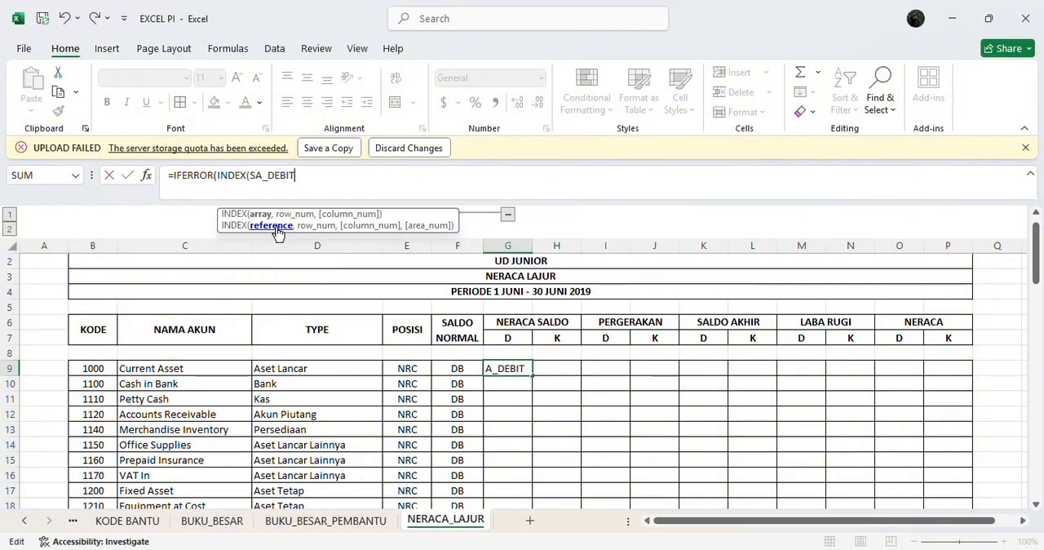
text(,M)
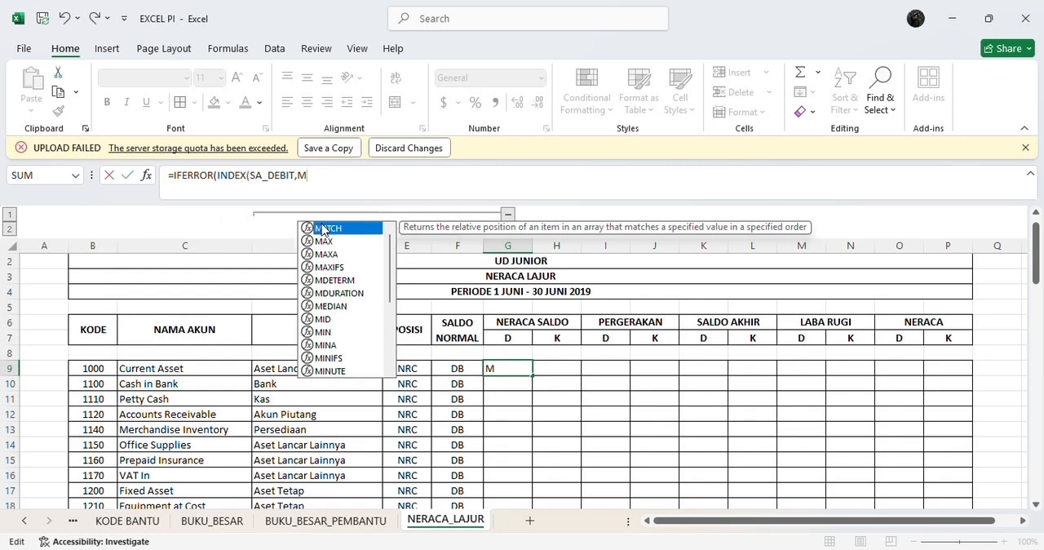
double_click(321, 229)
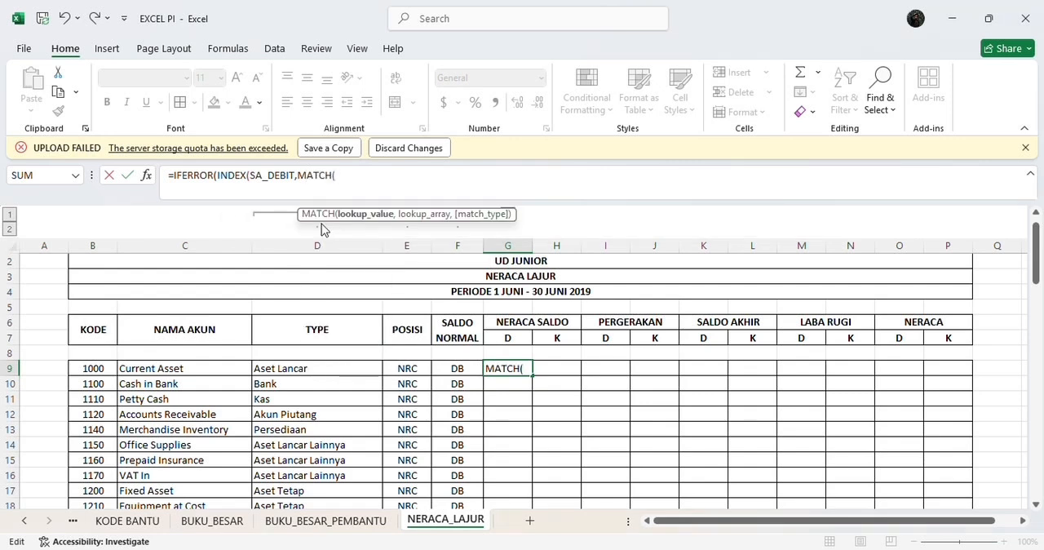
text(B)
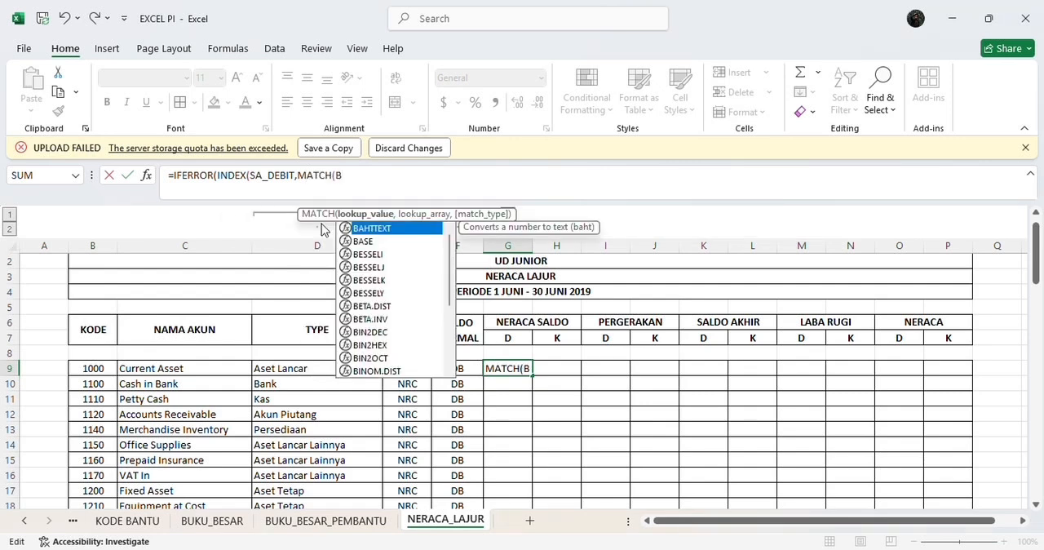
text(9)
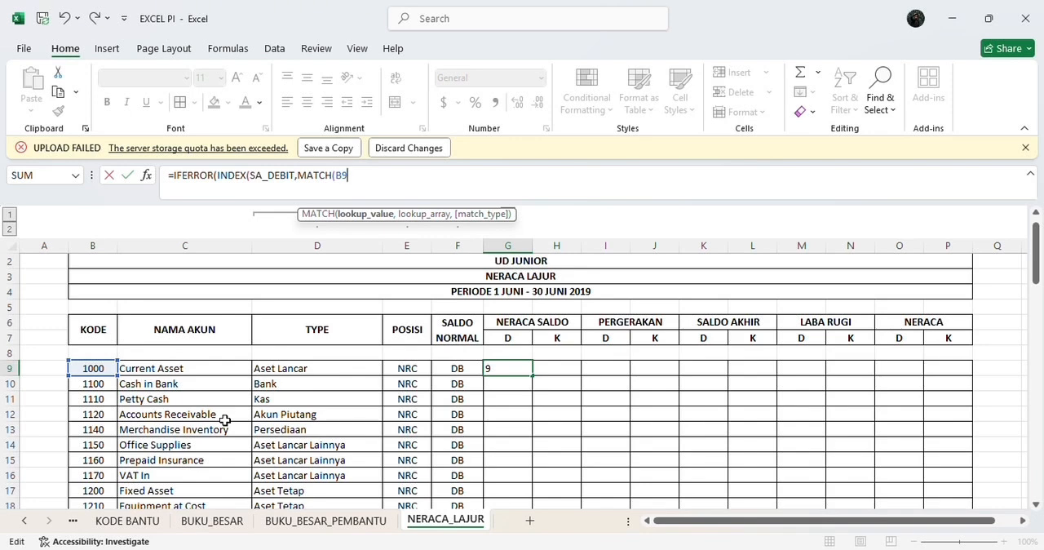
text(,)
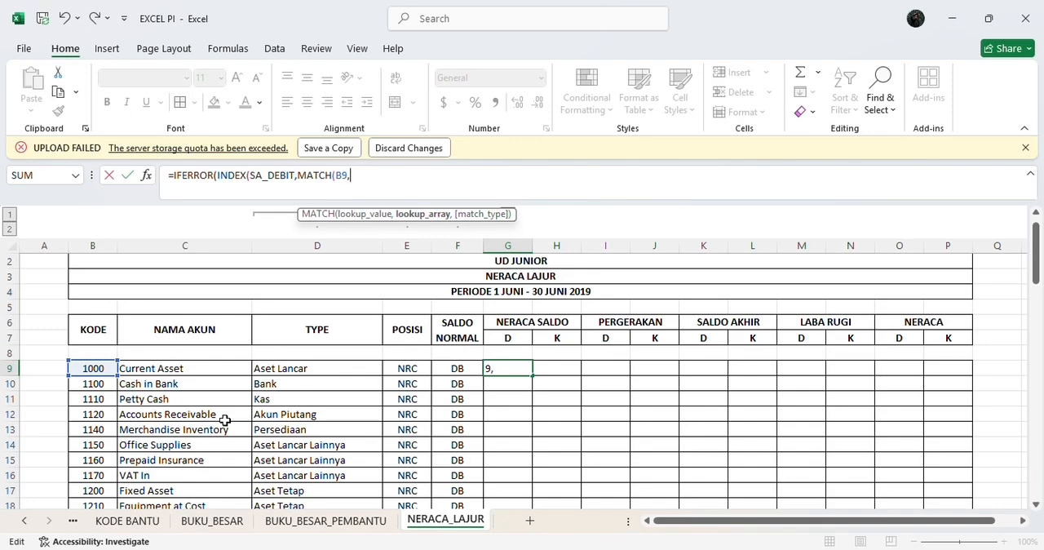
text(KO)
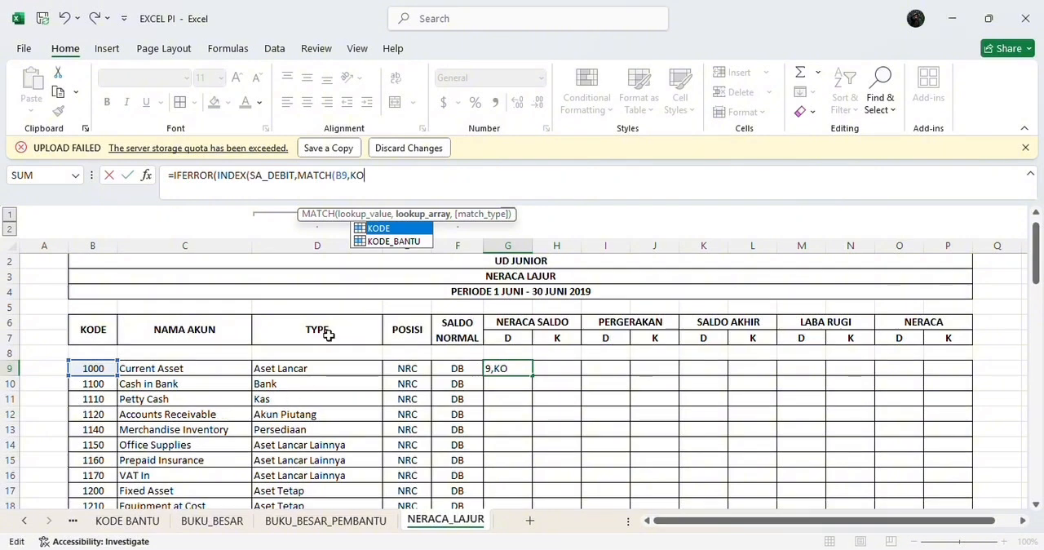
double_click(377, 229)
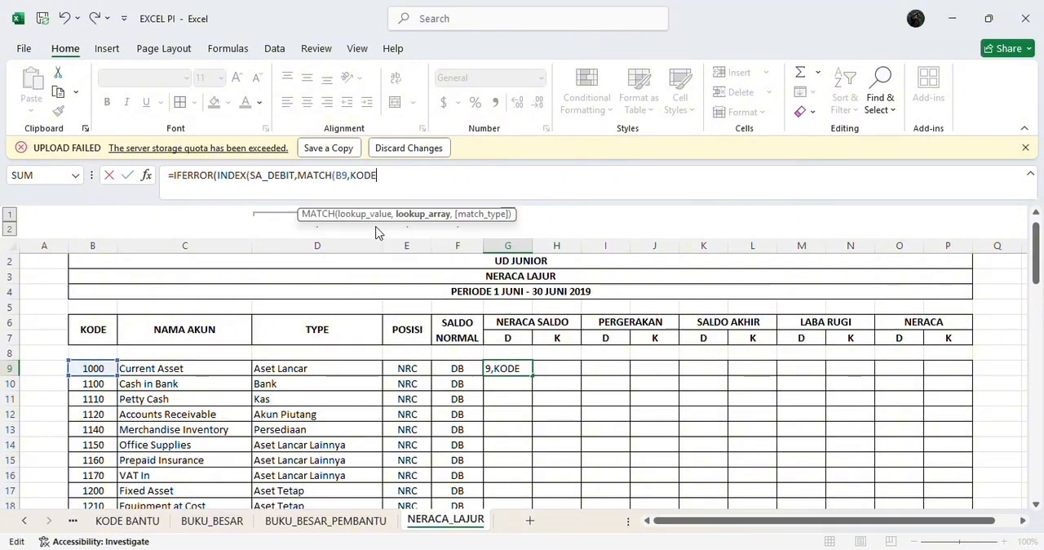
text(,0)
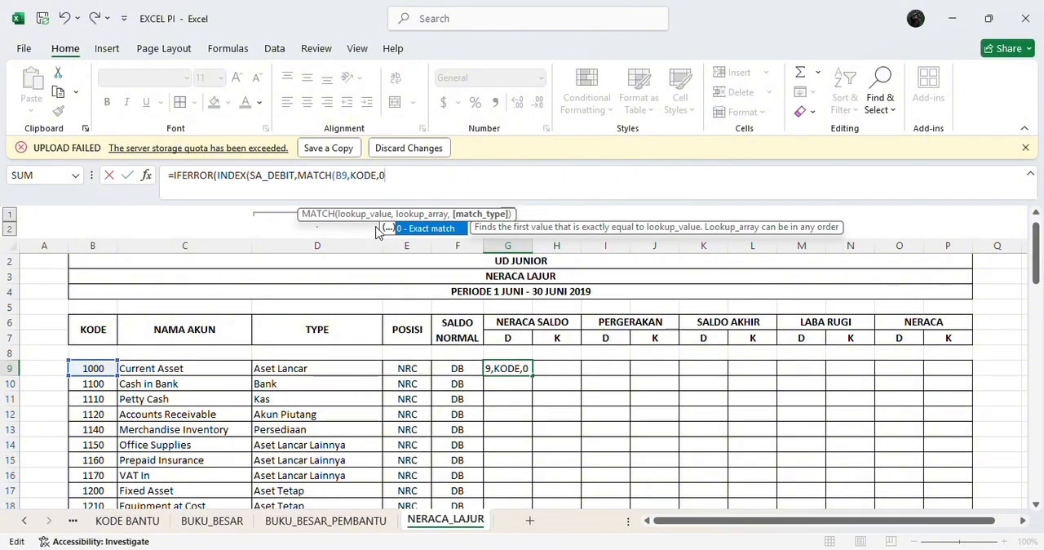
text()))
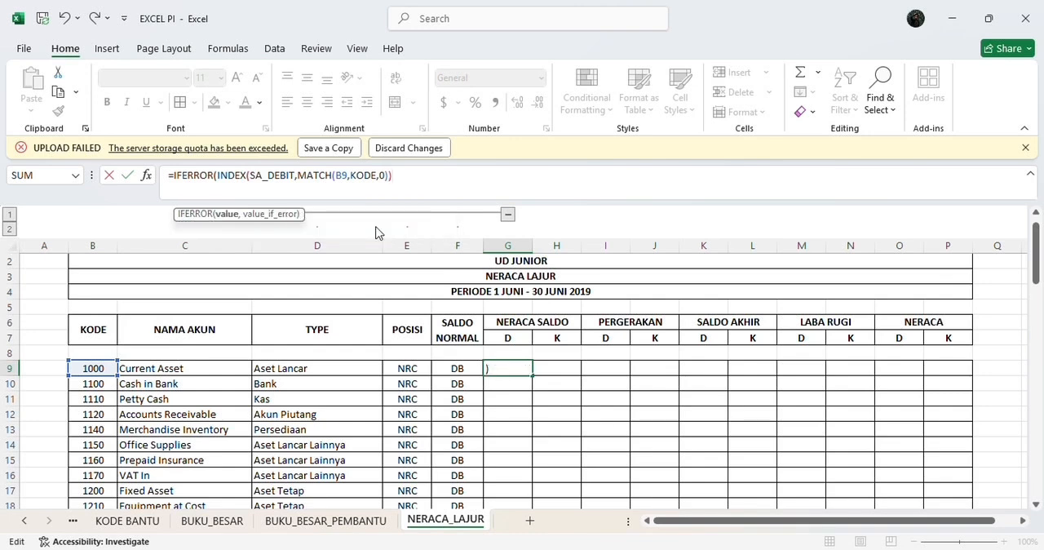
text(,"")
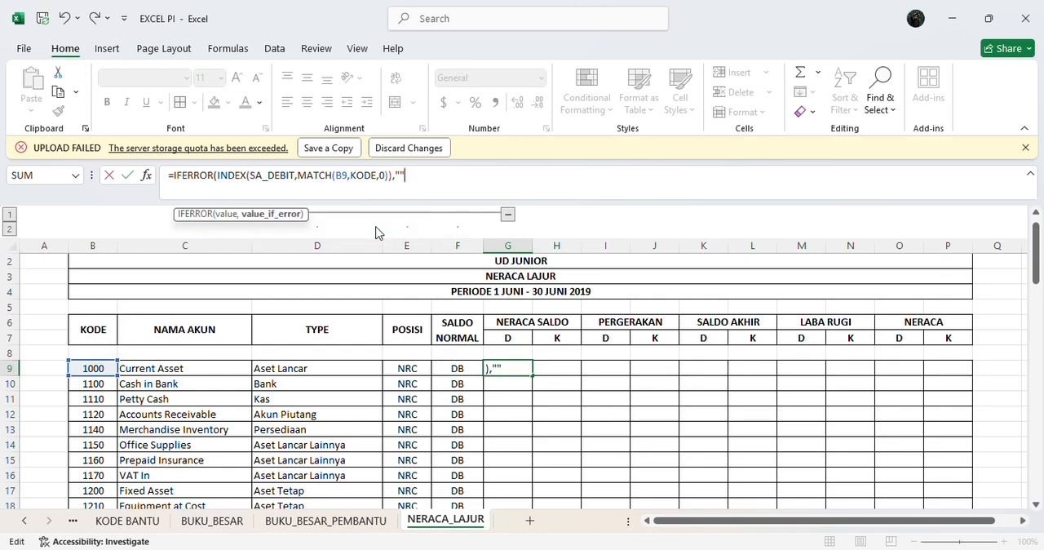
text())
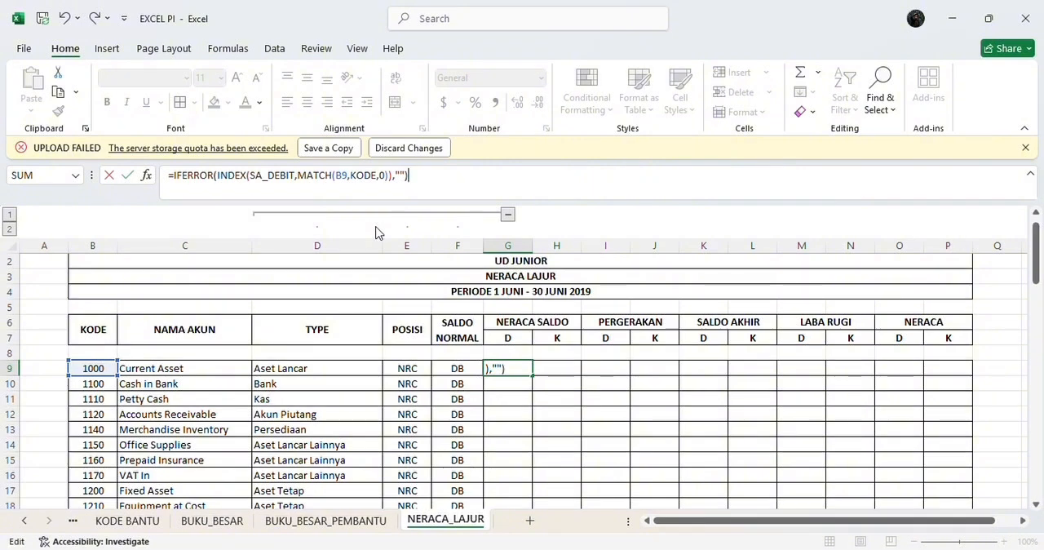
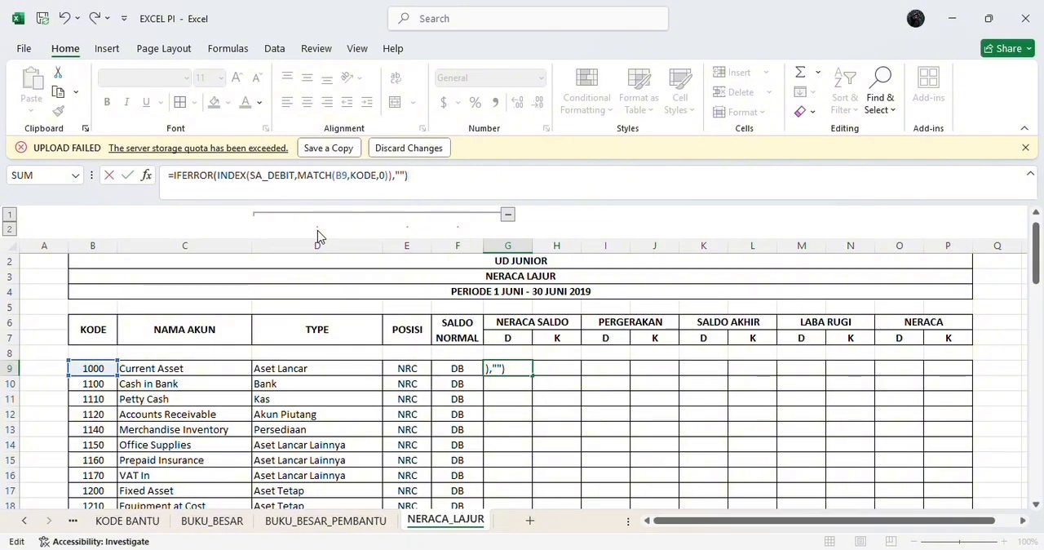
Step: Commit the debit lookup formula in G9, fill it down to G72, and check the filled amounts
key(Return)
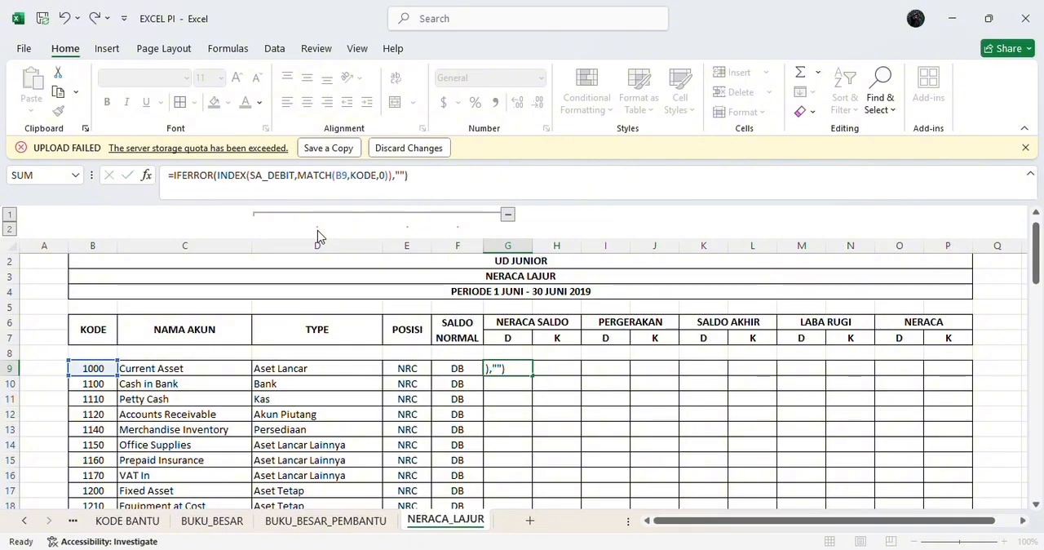
click(512, 368)
mouse_move(532, 375)
mouse_down()
mouse_move(529, 526)
mouse_move(532, 368)
mouse_up()
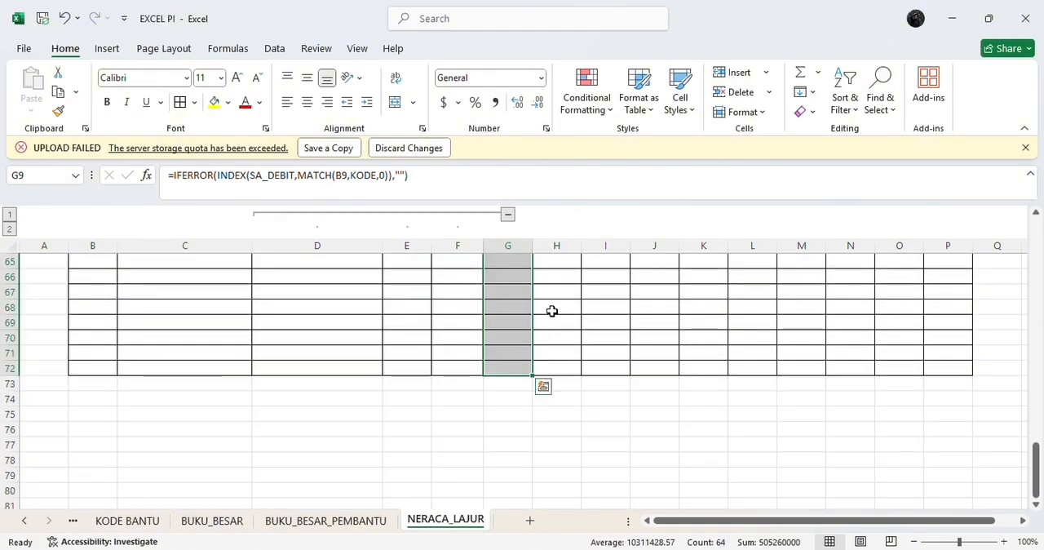
scroll(552, 311, up, 20)
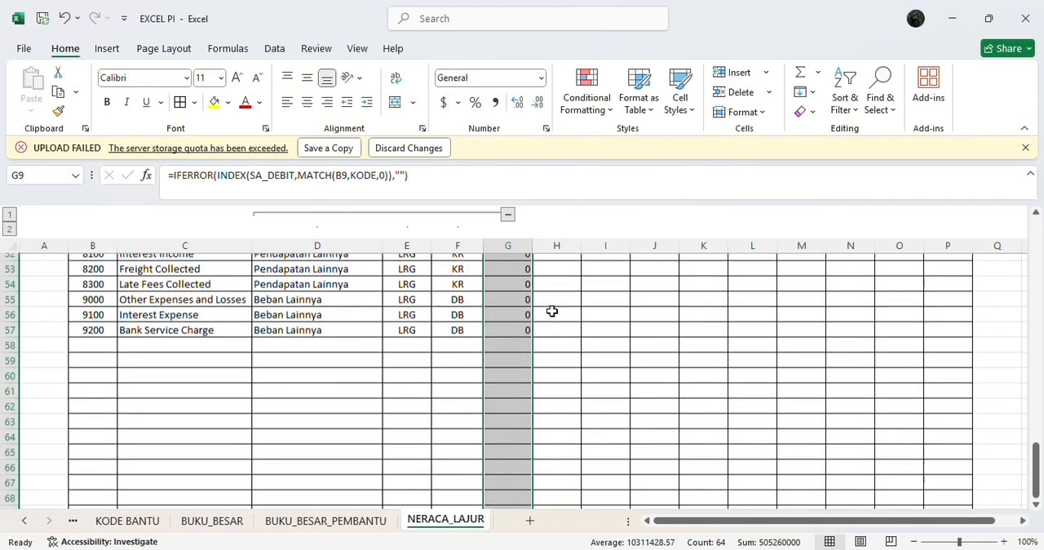
scroll(552, 311, down, 2)
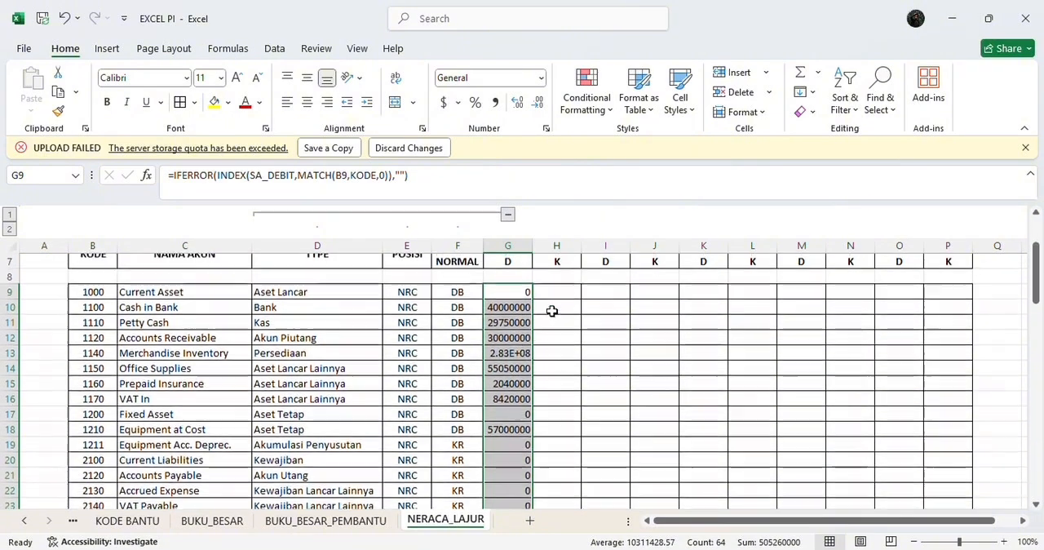
scroll(552, 311, up, 1)
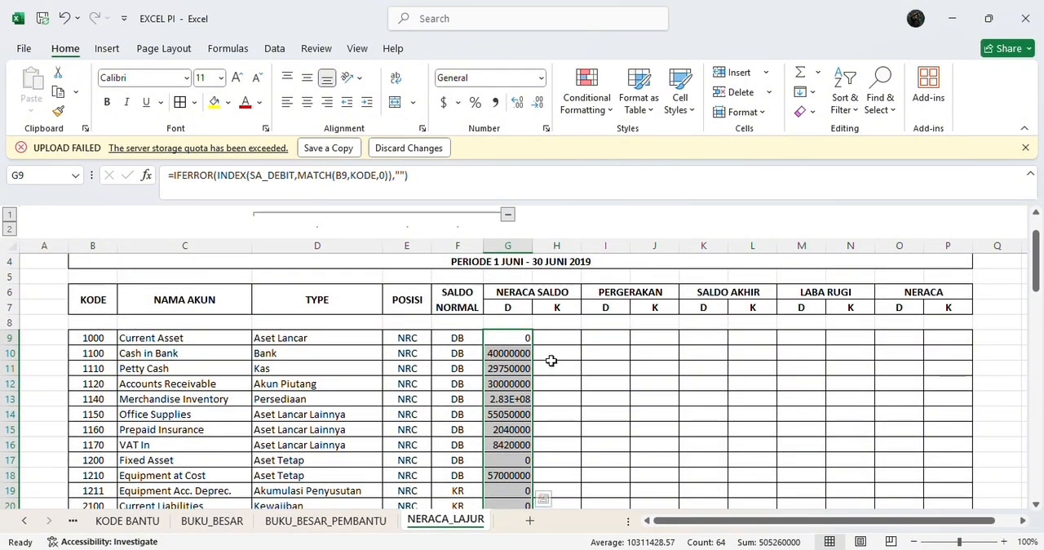
scroll(550, 359, down, 1)
Step: Widen column G so the NERACA SALDO debit amounts, including Merchandise Inventory, display in full
click(510, 384)
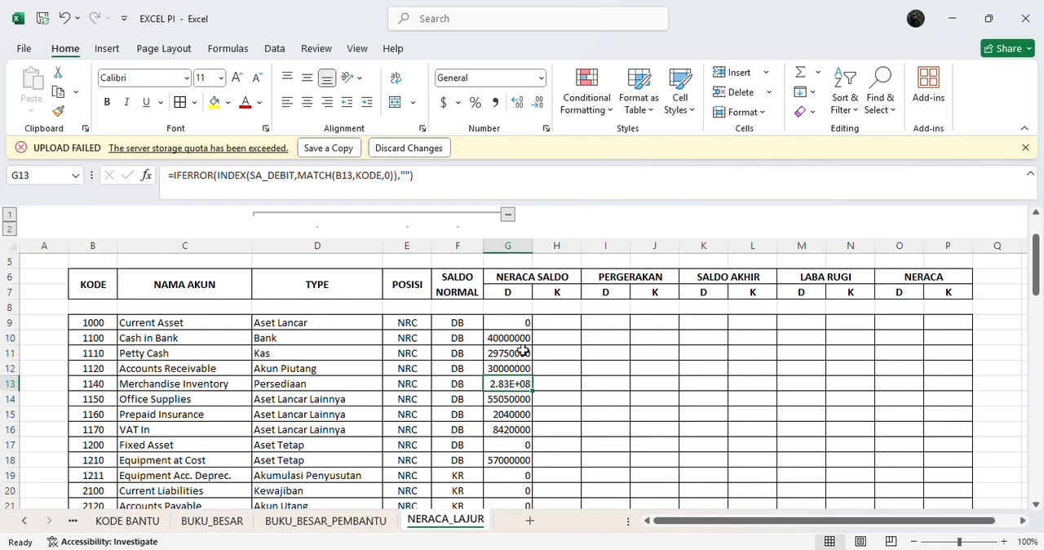
double_click(533, 245)
drag(537, 245, 556, 245)
scroll(557, 249, up, 2)
Step: Format column G as Accounting with the Rp Indonesian symbol and 0 decimal places, and autofit its width
click(531, 246)
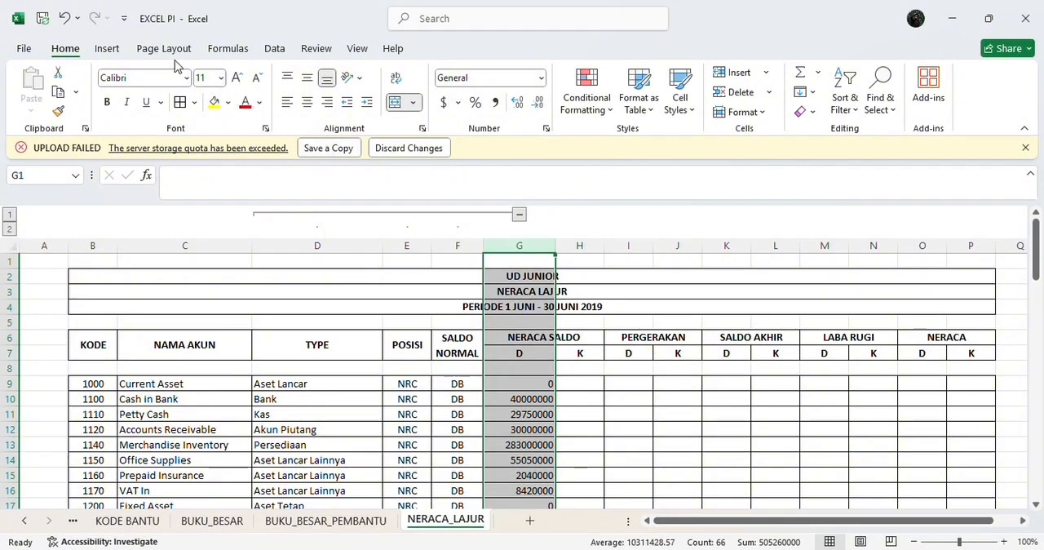
click(458, 102)
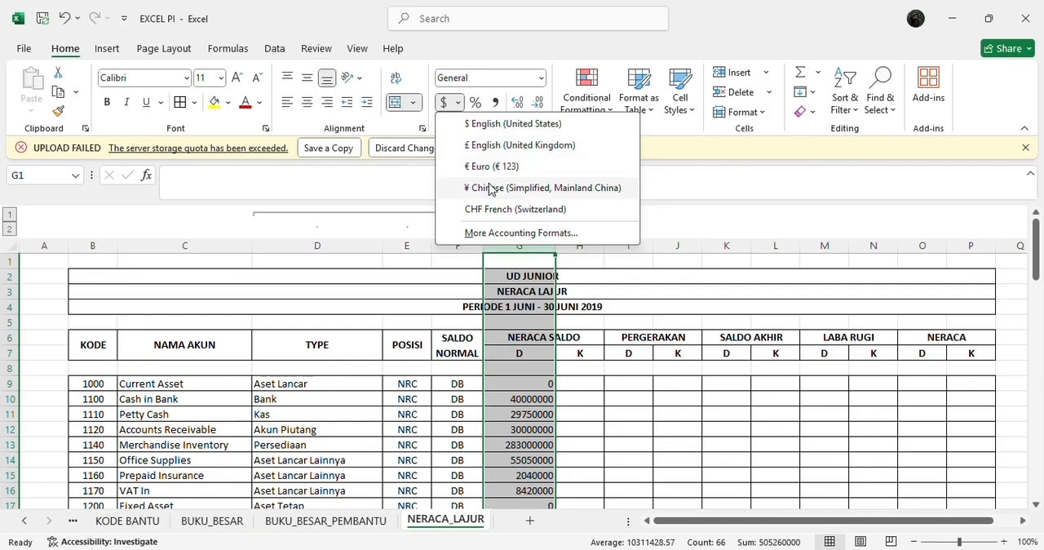
click(510, 238)
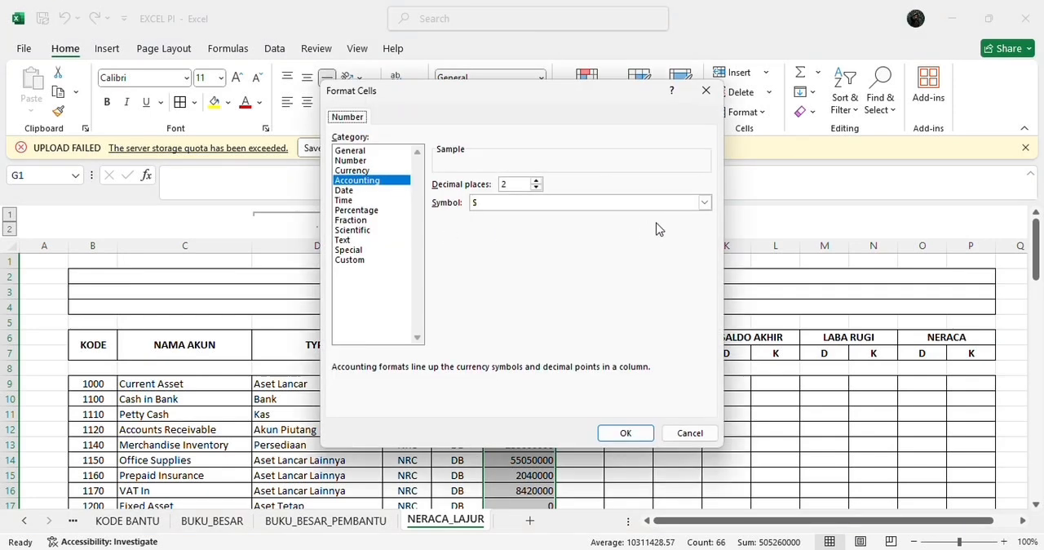
click(704, 202)
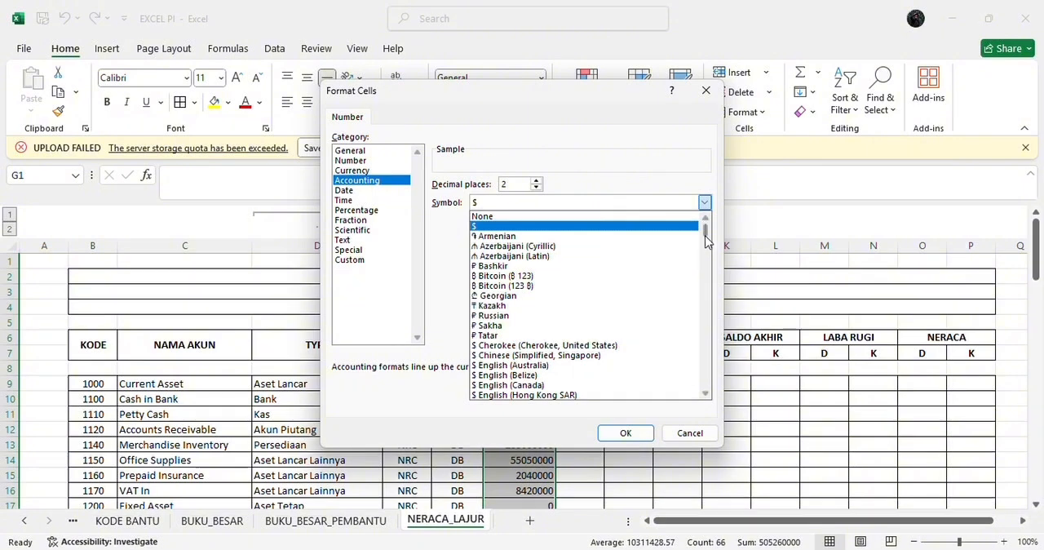
drag(706, 225, 720, 305)
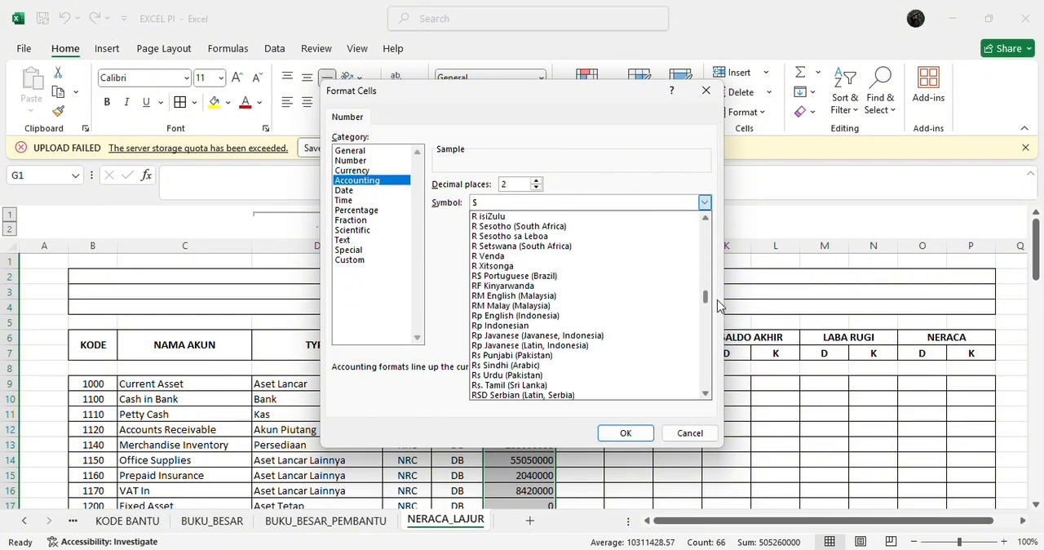
click(636, 325)
click(536, 188)
click(536, 188)
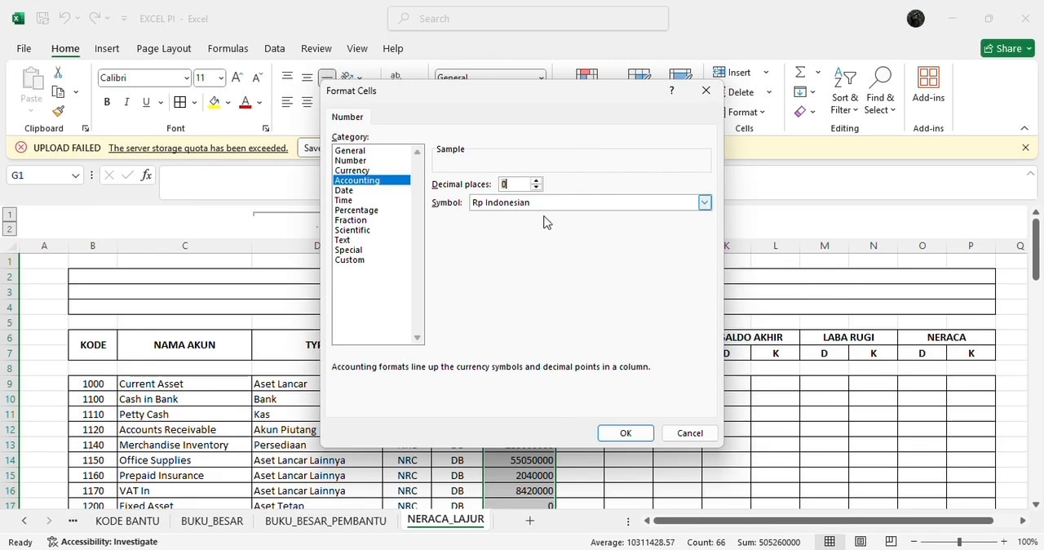
click(622, 436)
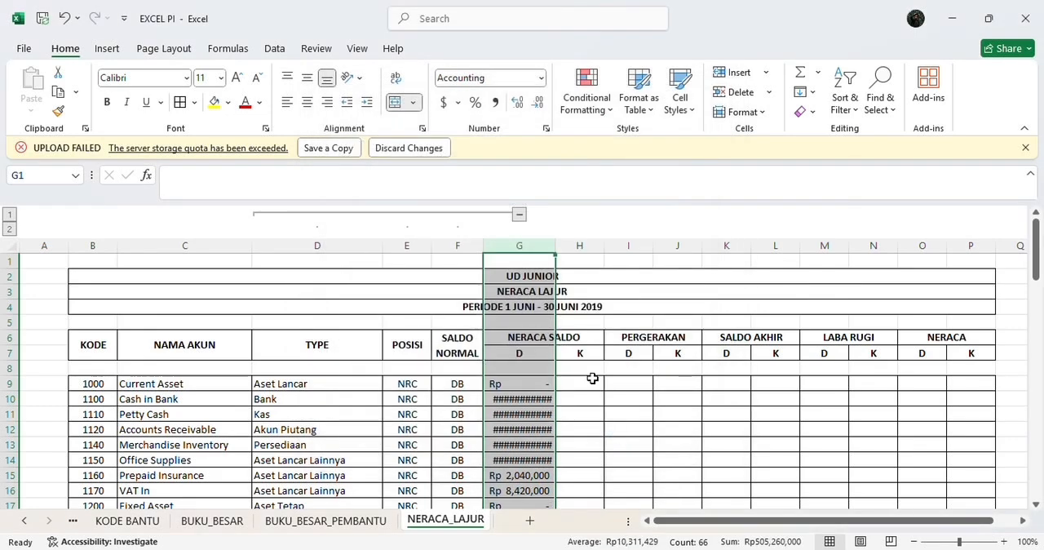
double_click(555, 244)
Step: Select cell H9 and review the formatted debit amounts in column G
click(574, 379)
scroll(574, 377, down, 3)
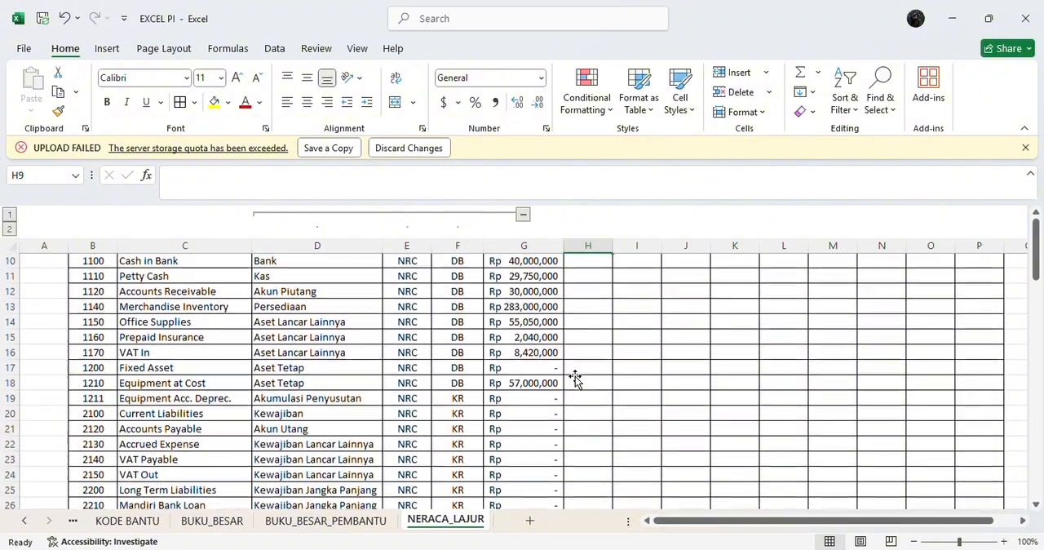
scroll(574, 378, down, 9)
scroll(576, 379, up, 12)
scroll(515, 303, down, 2)
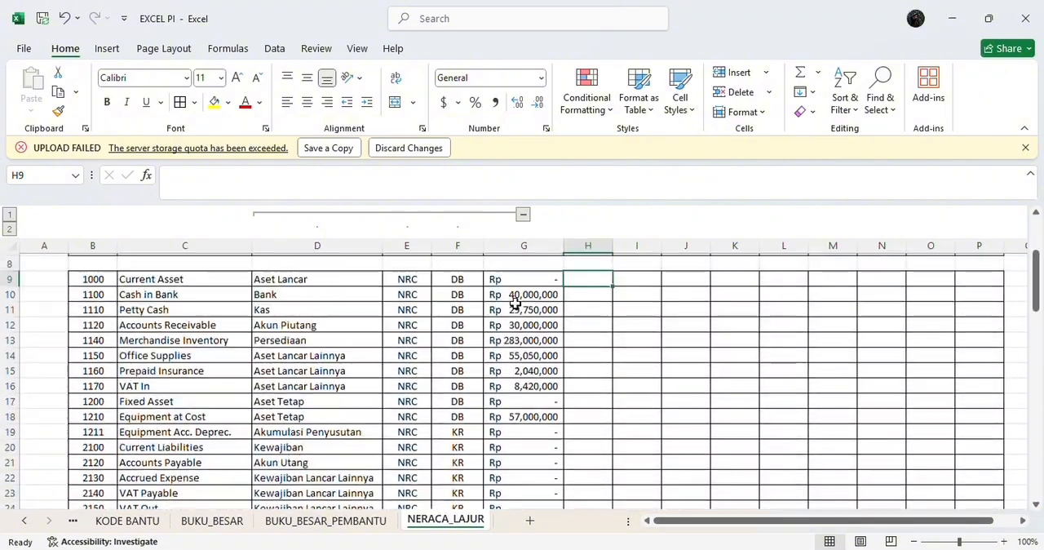
scroll(516, 303, up, 1)
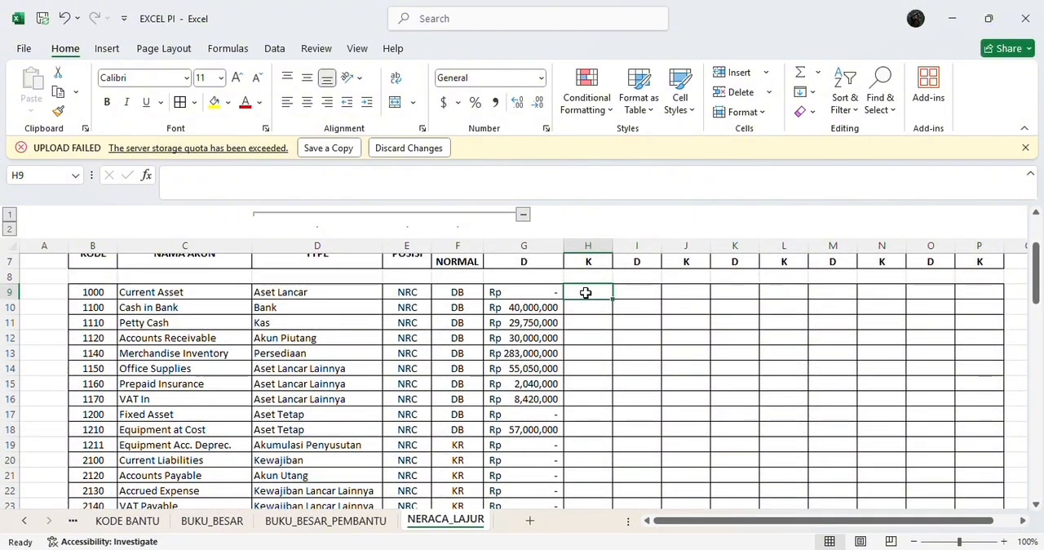
scroll(585, 292, up, 2)
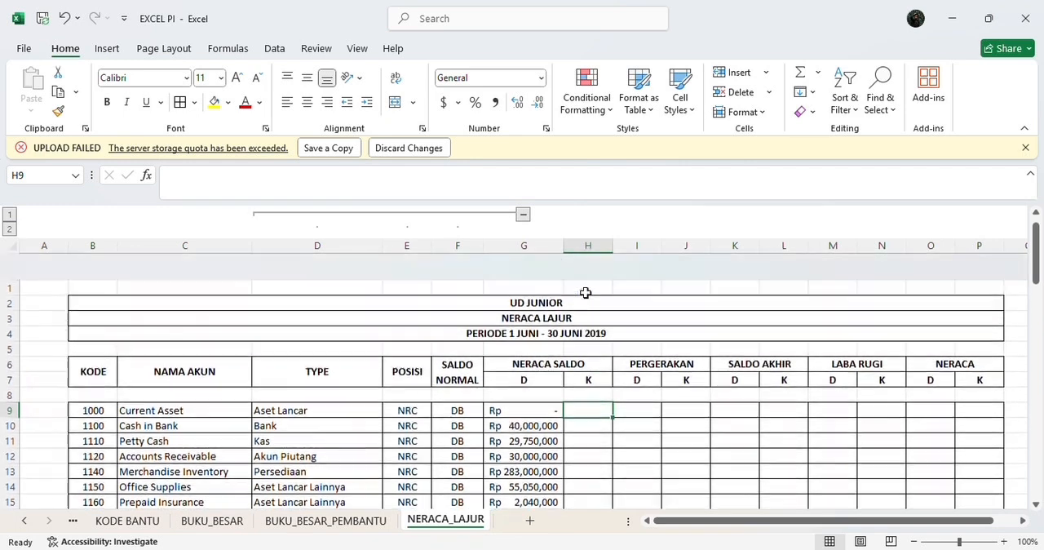
scroll(586, 292, down, 1)
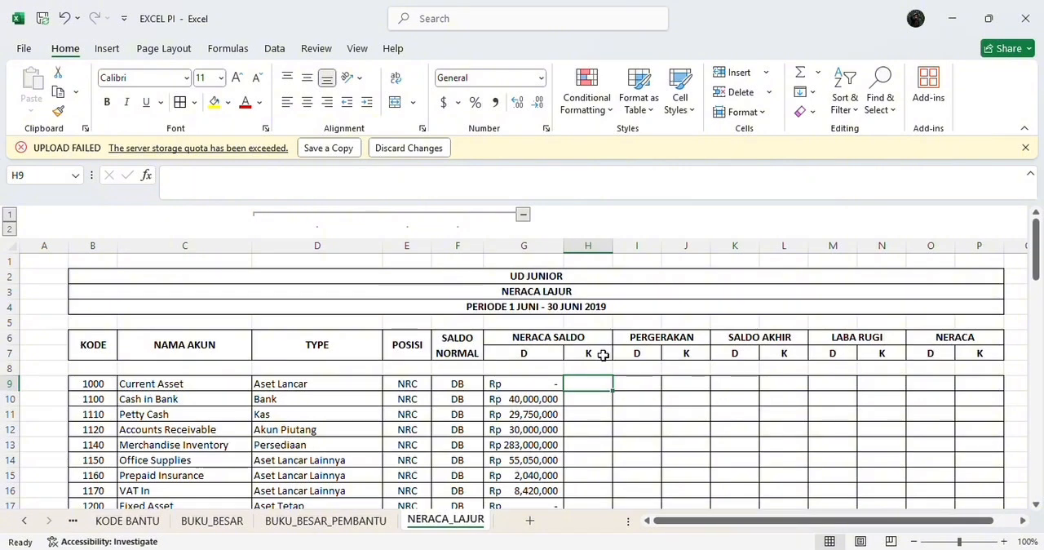
Step: Enter the formula =IFERROR(INDEX(SA_KREDIT,MATCH(B9,KODE,0)),"") in cell H9 under the NERACA SALDO credit column
click(254, 182)
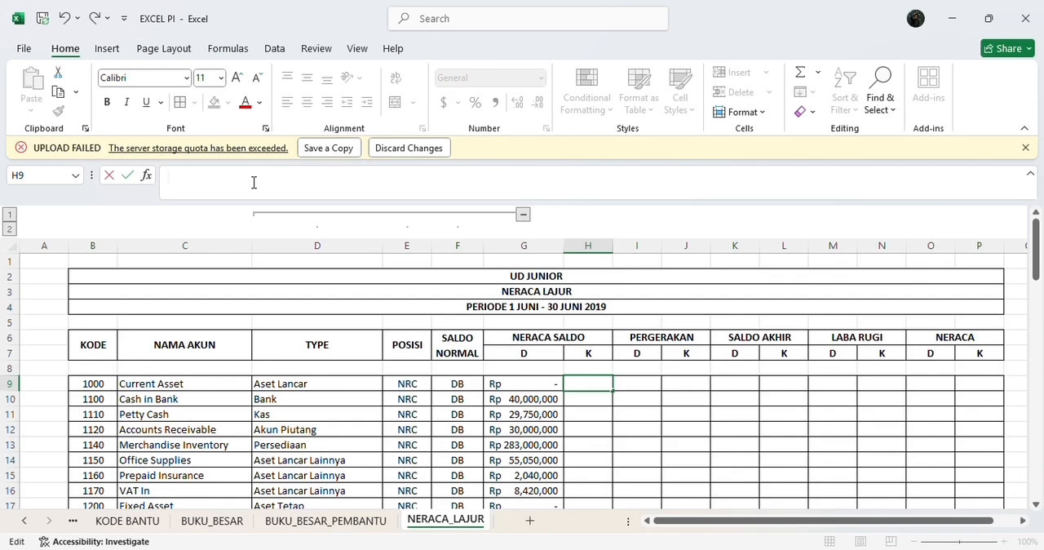
text(=I)
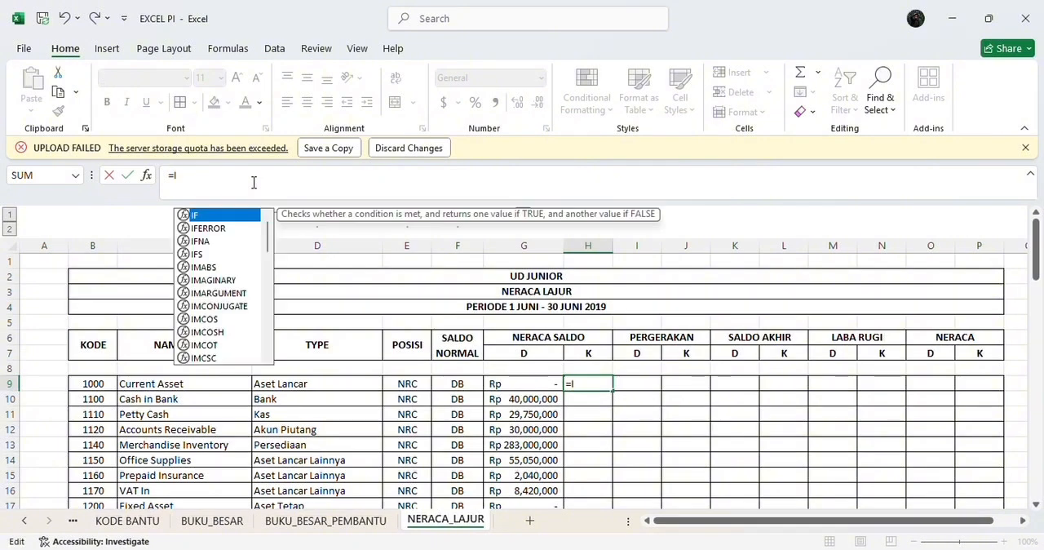
click(209, 229)
double_click(210, 228)
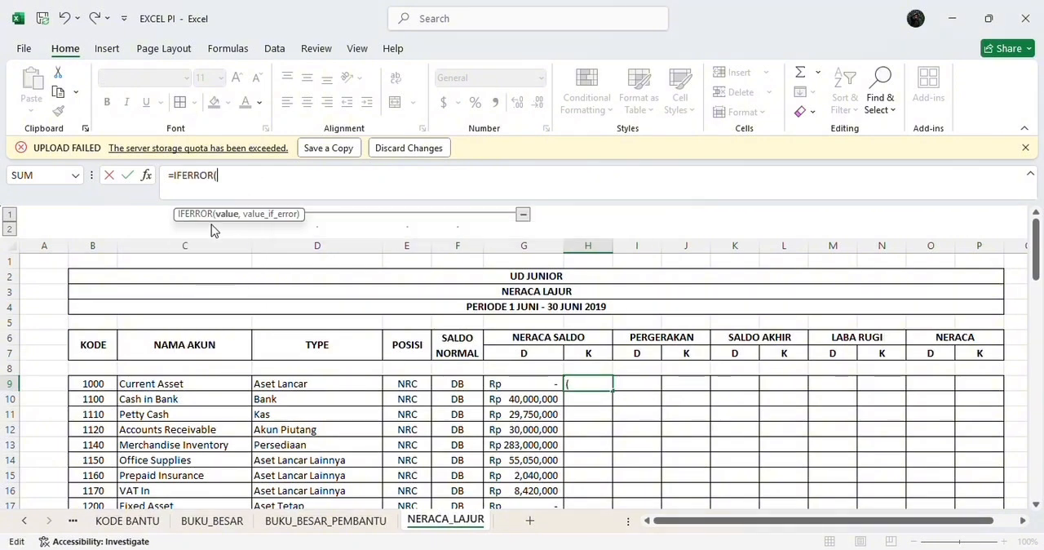
text(IN)
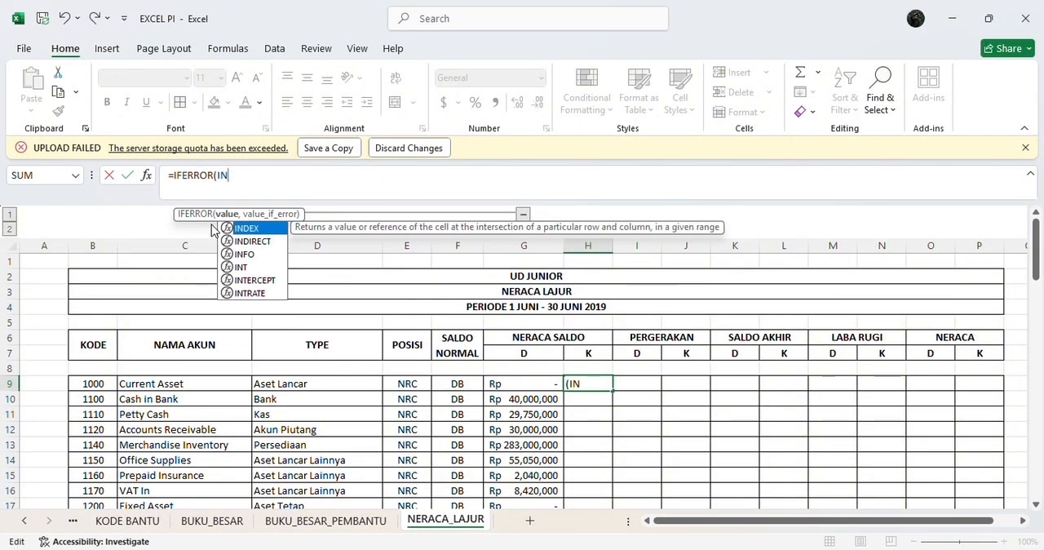
double_click(242, 229)
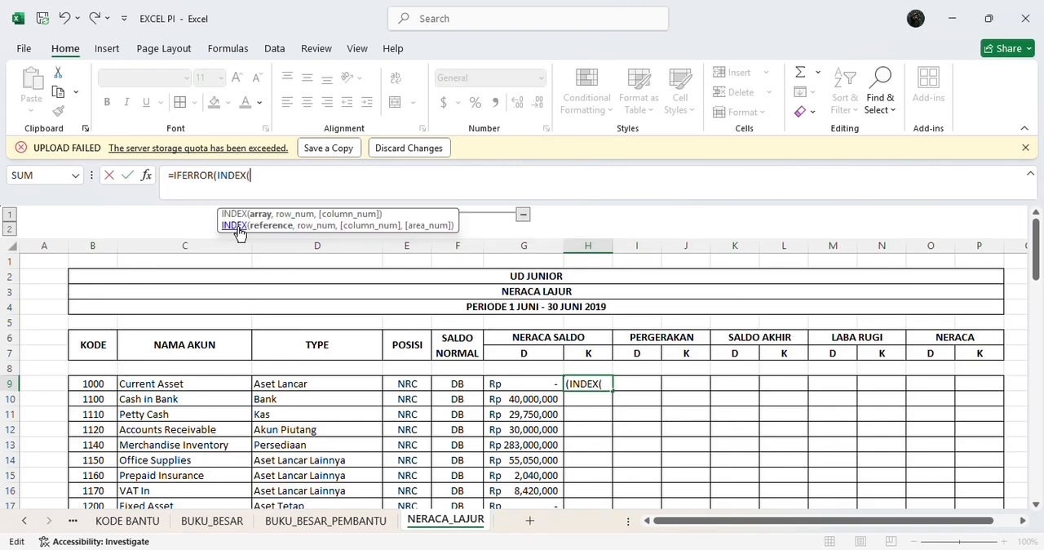
text(SA)
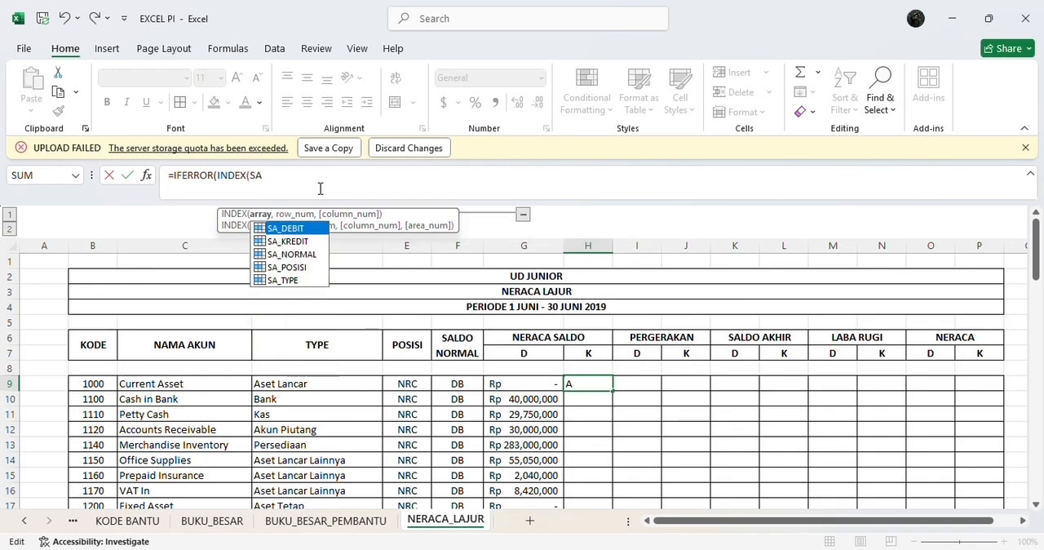
double_click(287, 241)
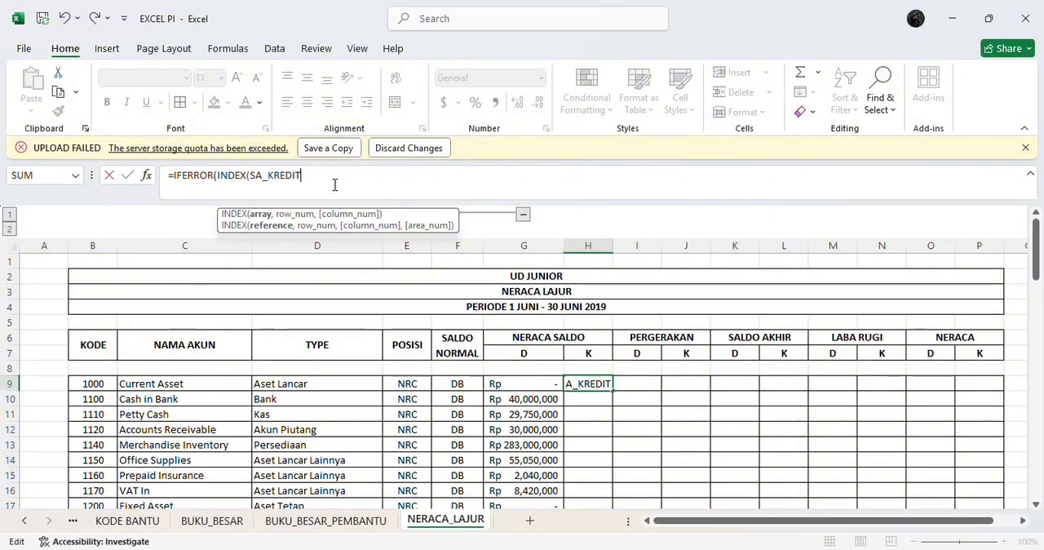
text(,)
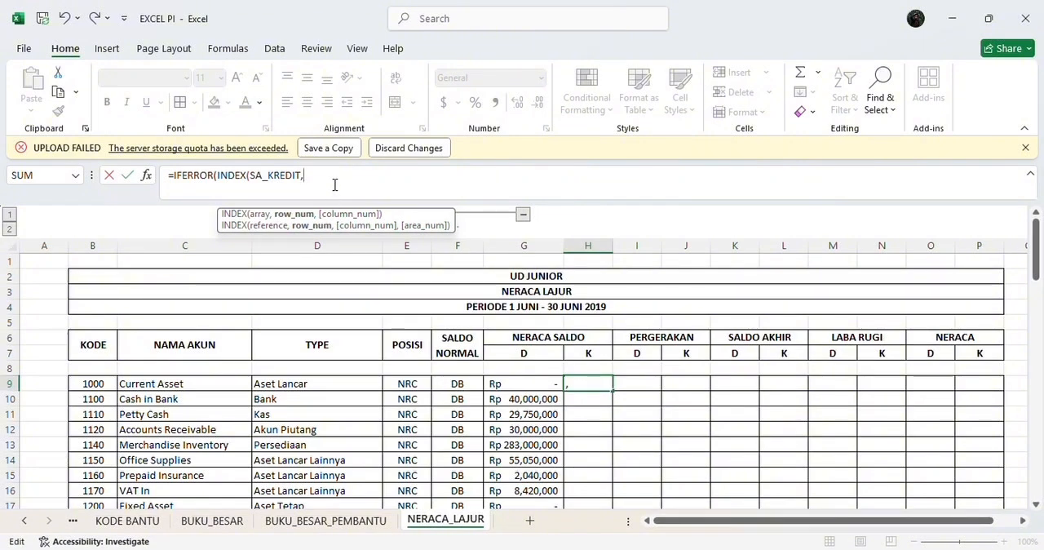
text(M)
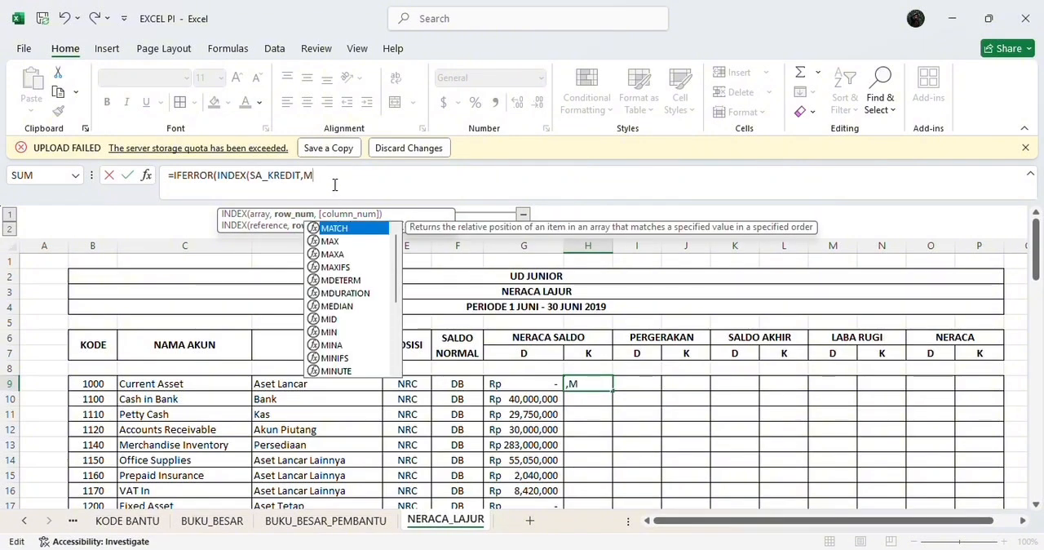
double_click(337, 228)
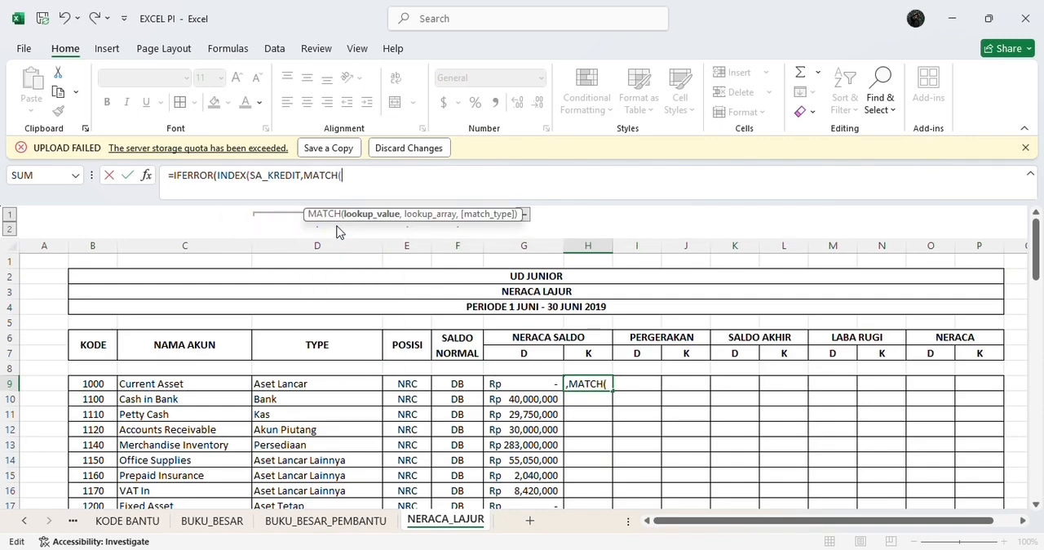
text(B9)
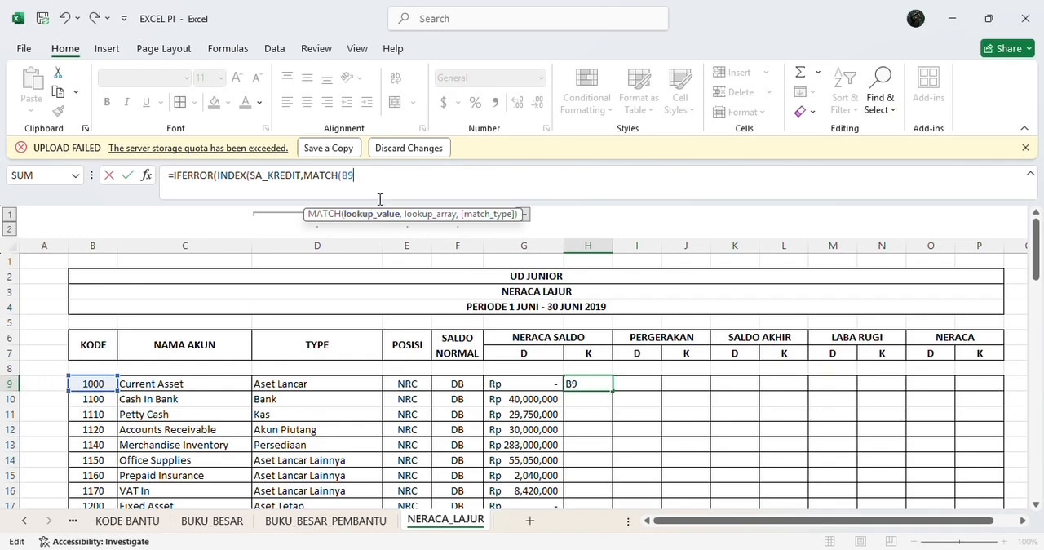
text(,KO)
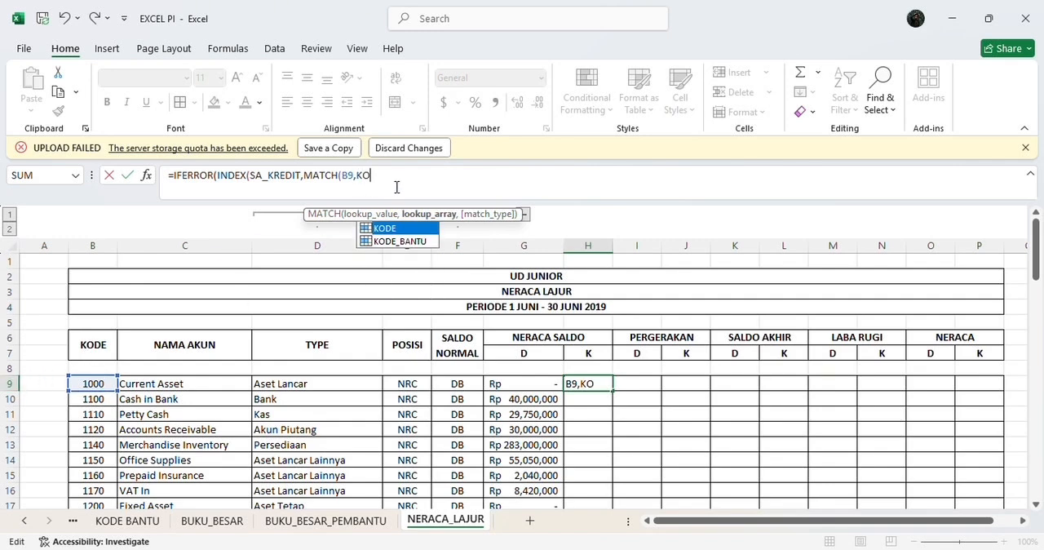
double_click(411, 229)
text(,0)
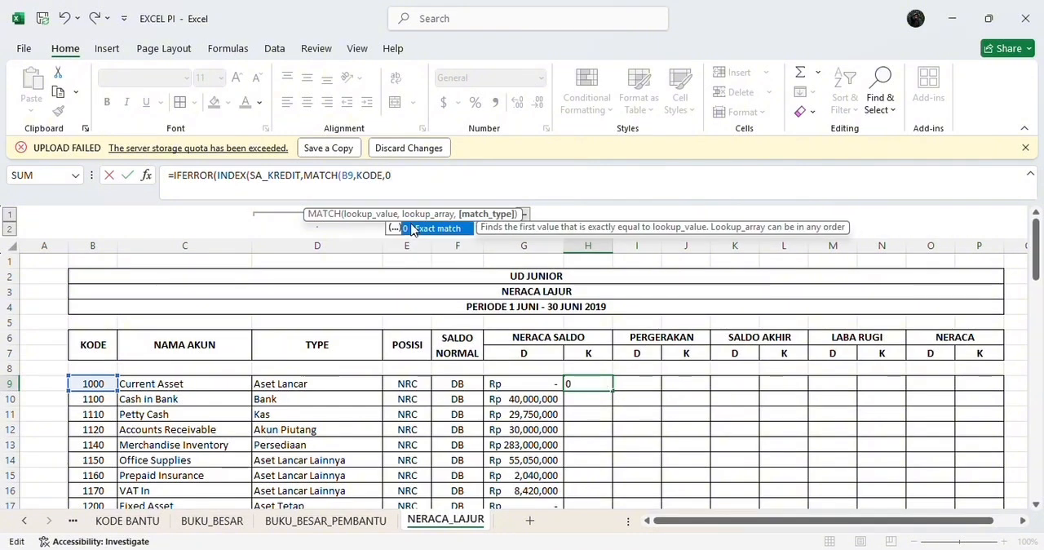
text()))
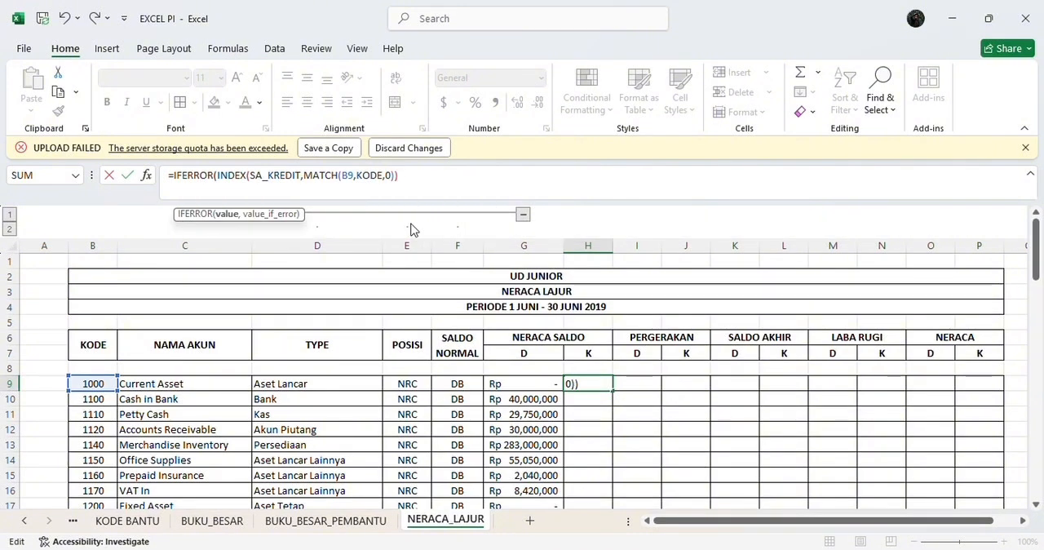
text(,)
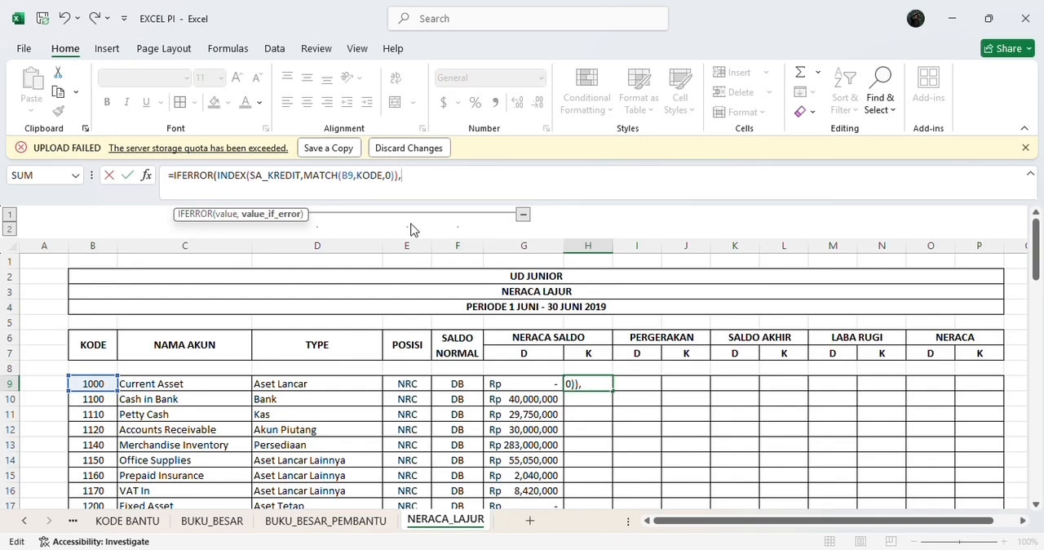
text(""))
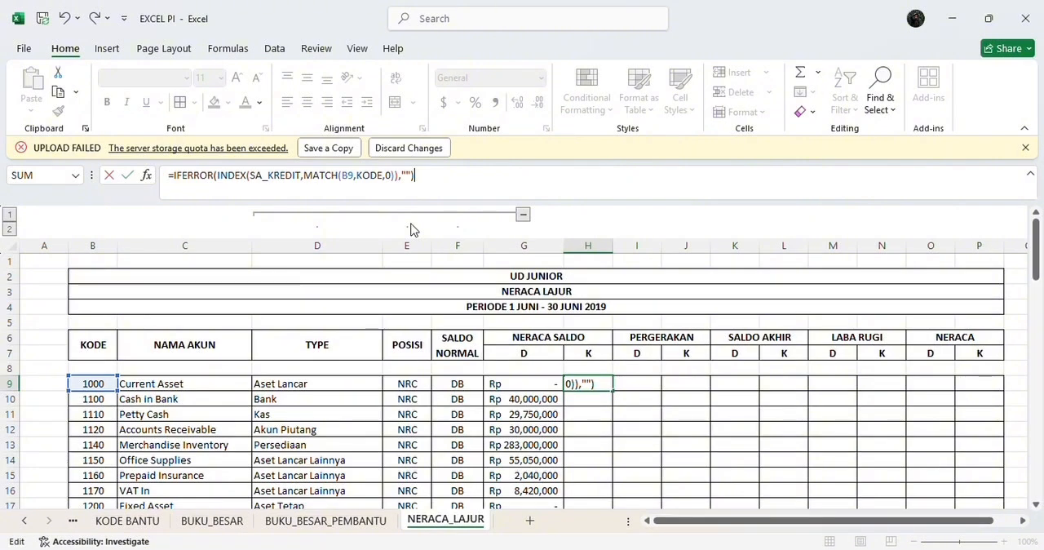
key(Return)
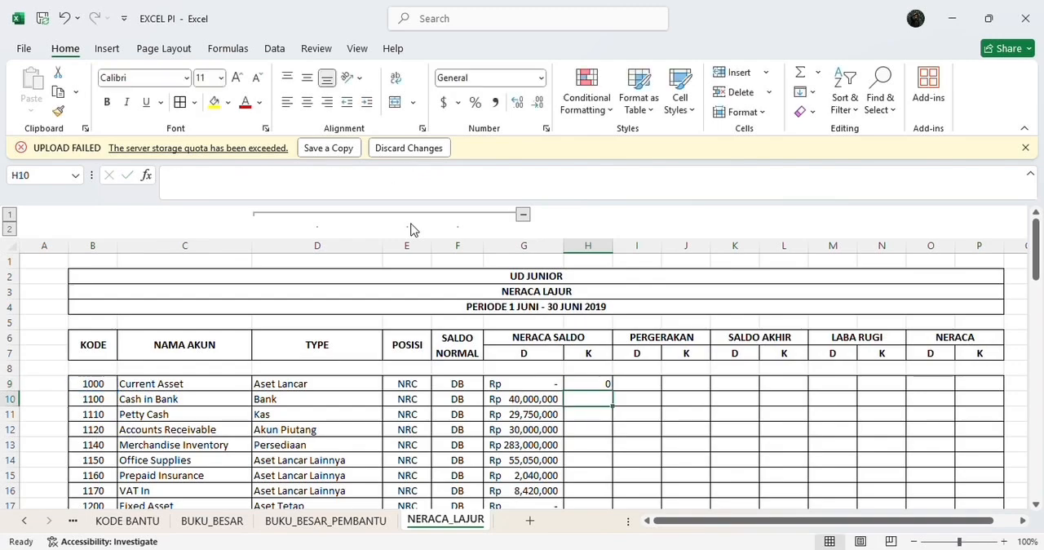
Step: Fill the H9 credit formula down to row 72 and widen column H for the NERACA SALDO credit amounts
scroll(505, 277, down, 2)
click(604, 323)
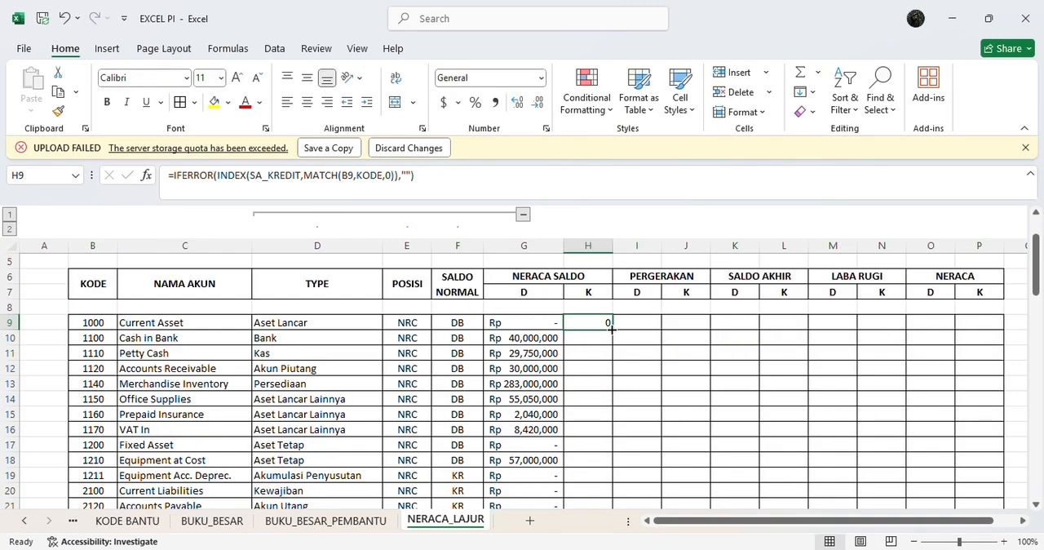
mouse_move(612, 330)
mouse_down()
mouse_move(613, 502)
mouse_move(625, 522)
mouse_move(618, 473)
mouse_up()
scroll(618, 422, up, 11)
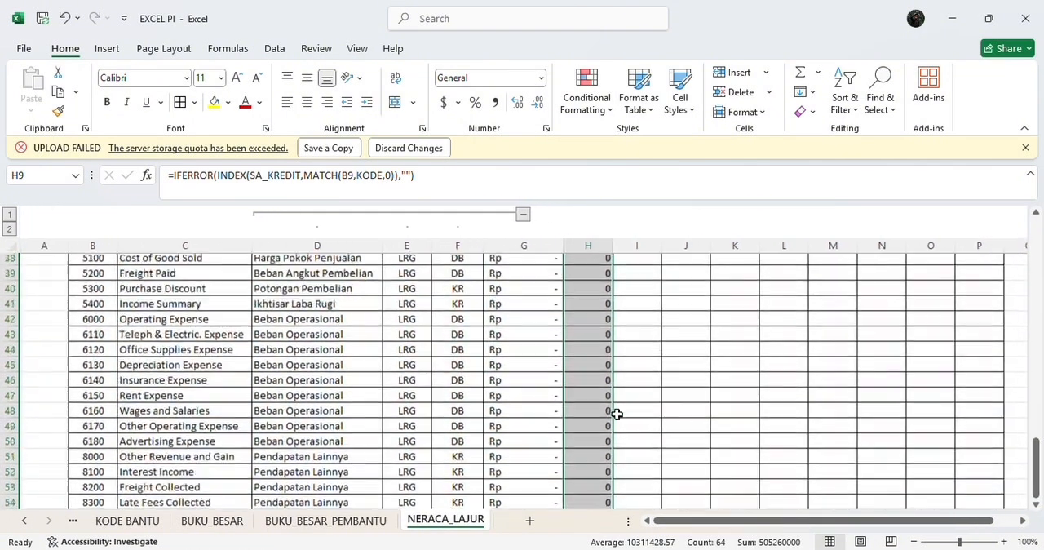
scroll(617, 413, up, 5)
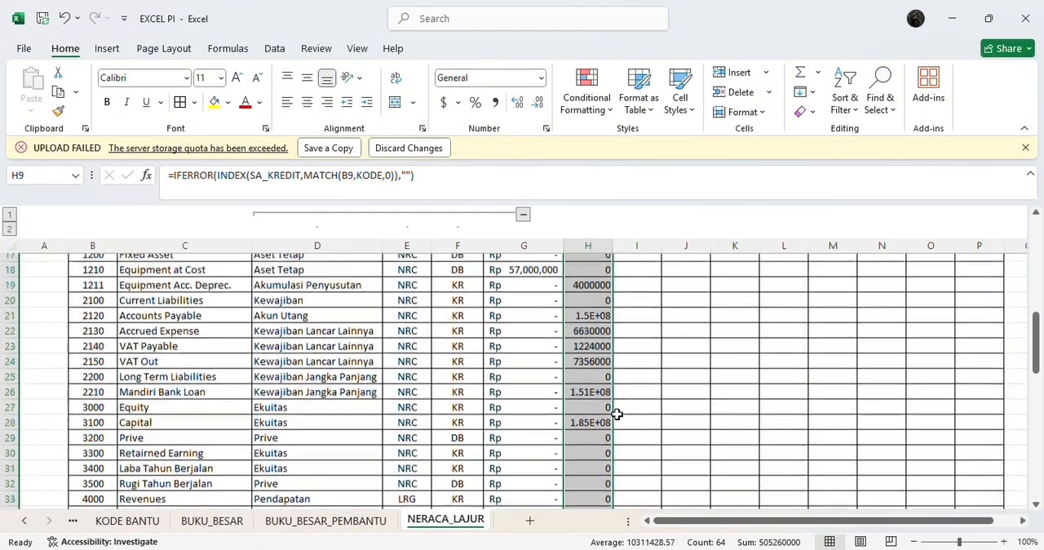
scroll(618, 414, down, 1)
click(597, 370)
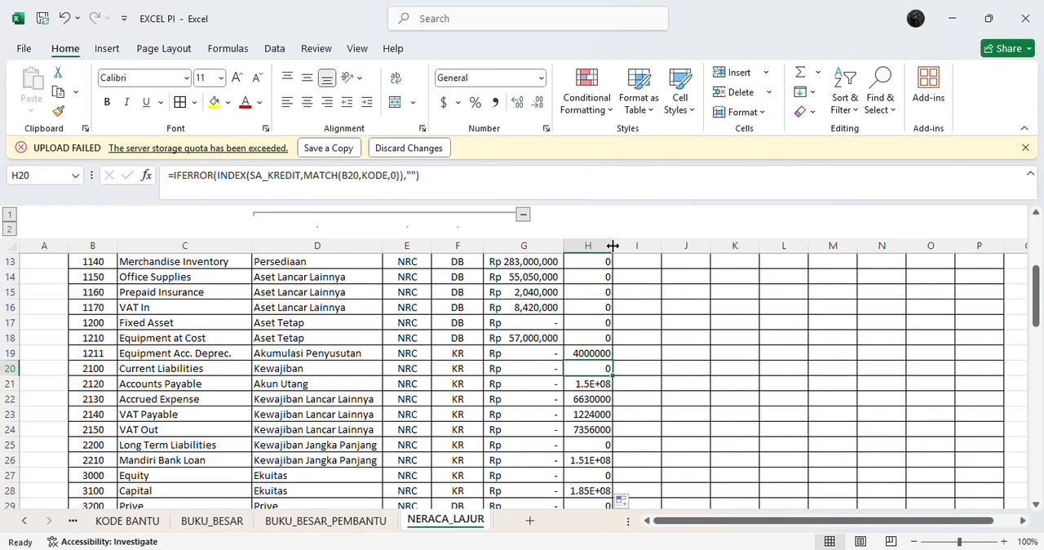
drag(612, 245, 641, 245)
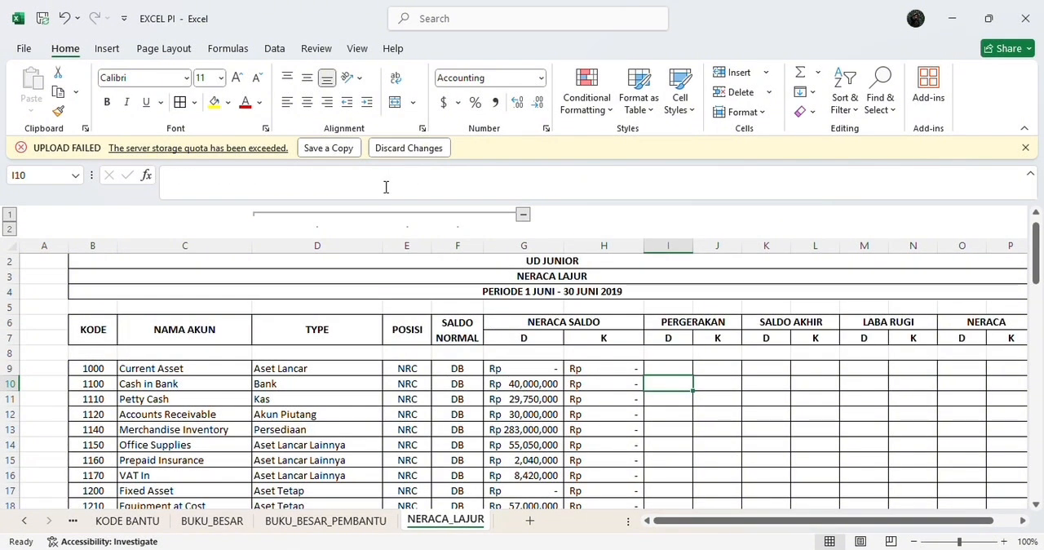
Step: Enter the formula =IF(B9="","",SUMIF(JU_KODE,B9,JU_DEBIT)) in cell I9 under the PERGERAKAN debit column
key(Up)
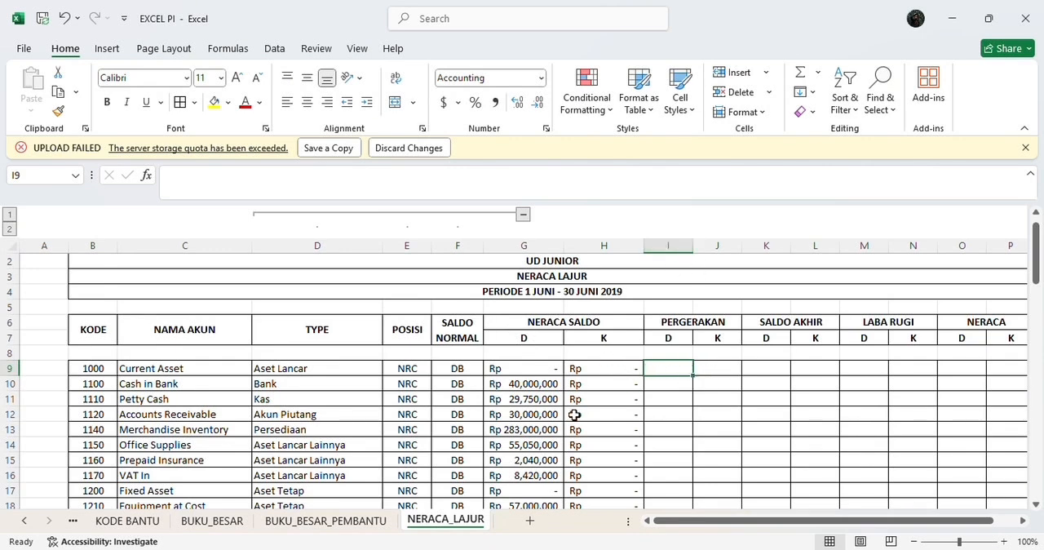
text(=IF)
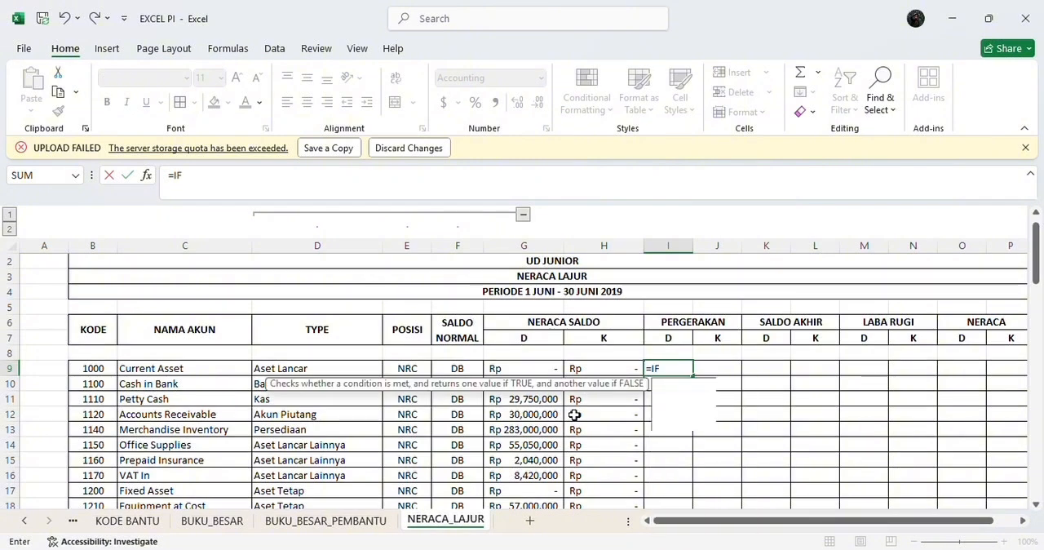
text(()
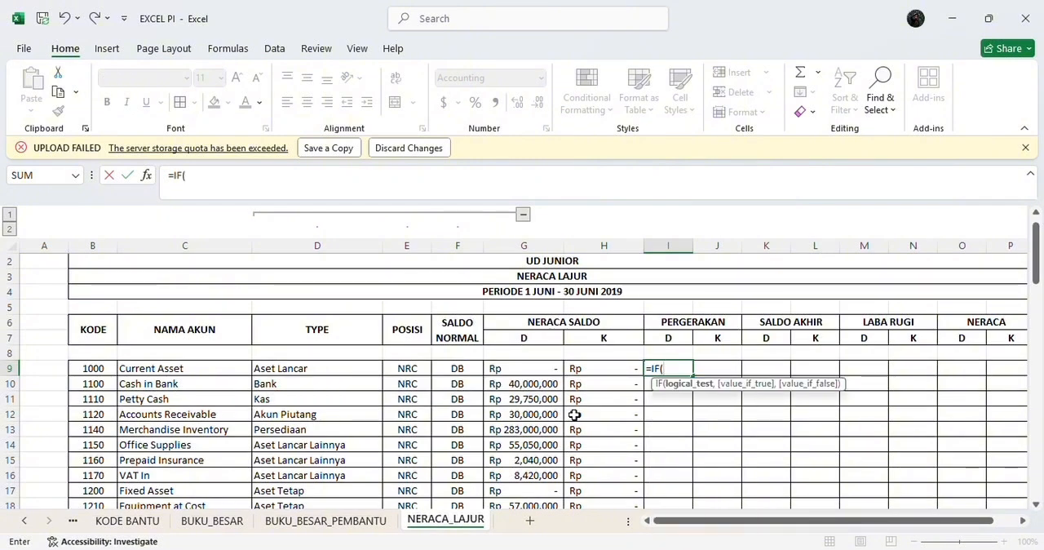
text(B9)
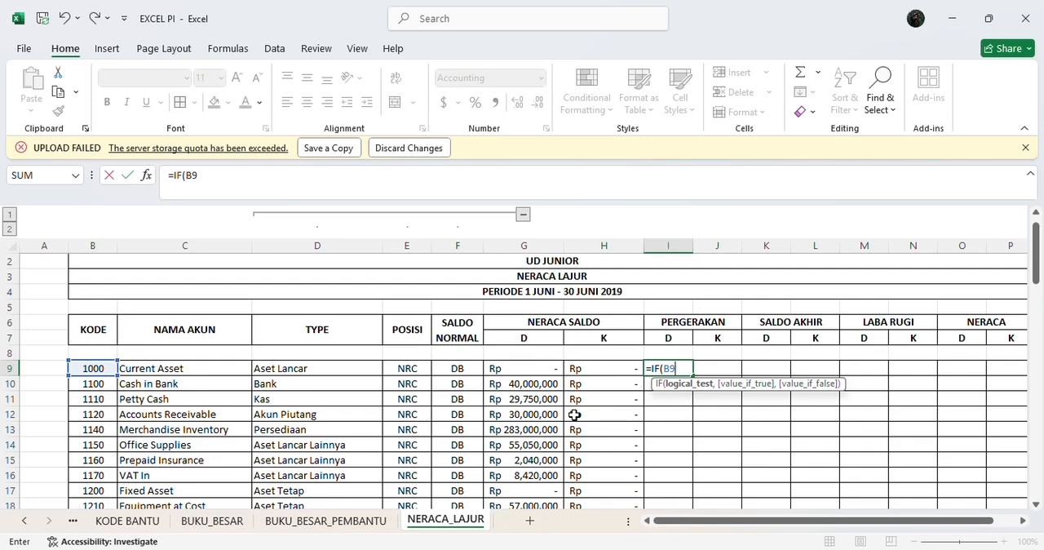
text(="","")
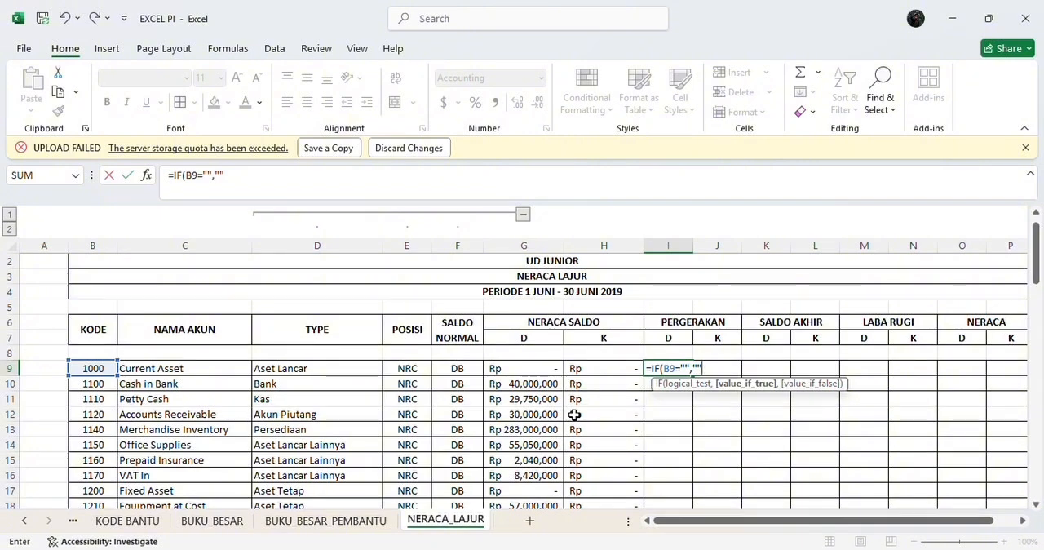
text(,S)
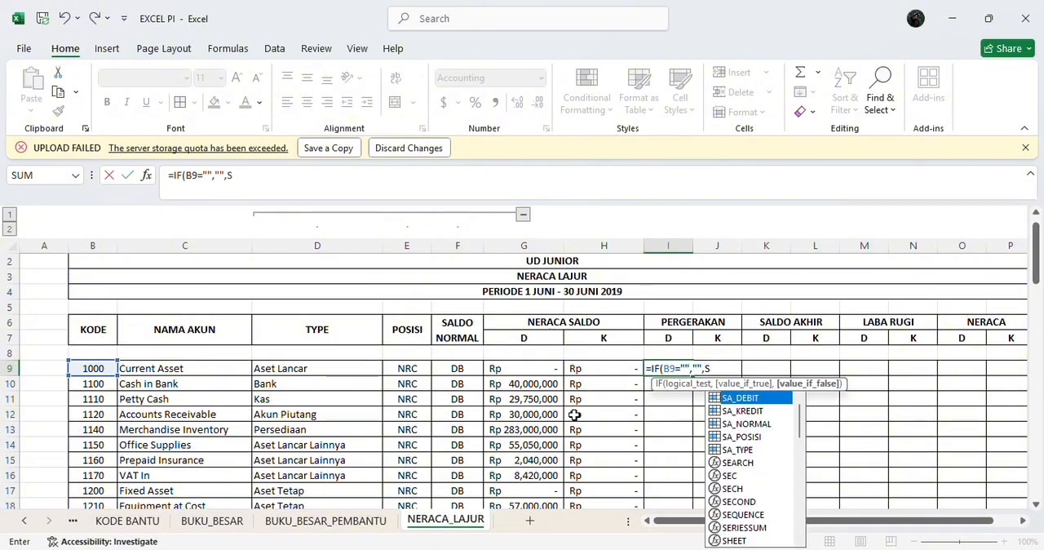
text(UM)
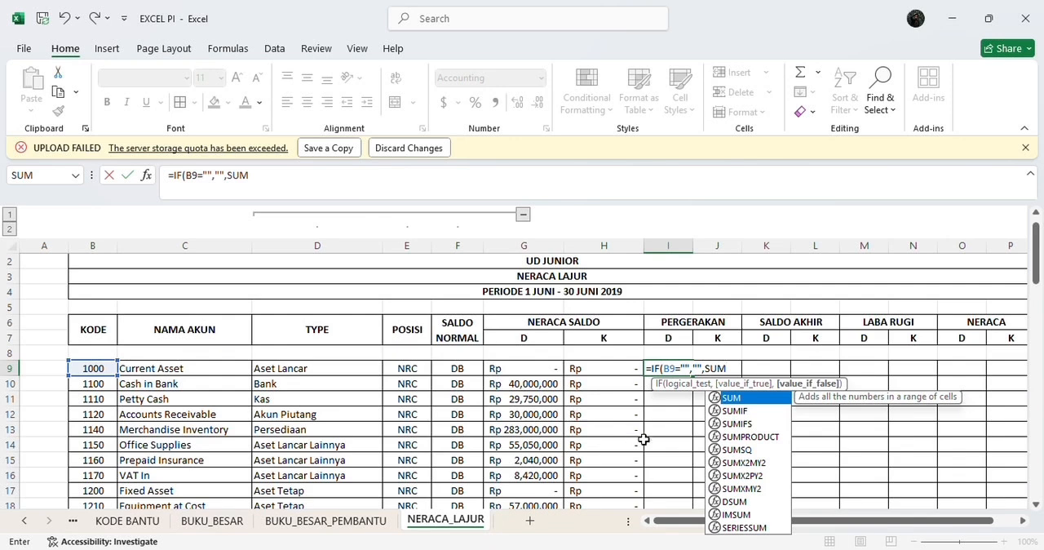
double_click(747, 410)
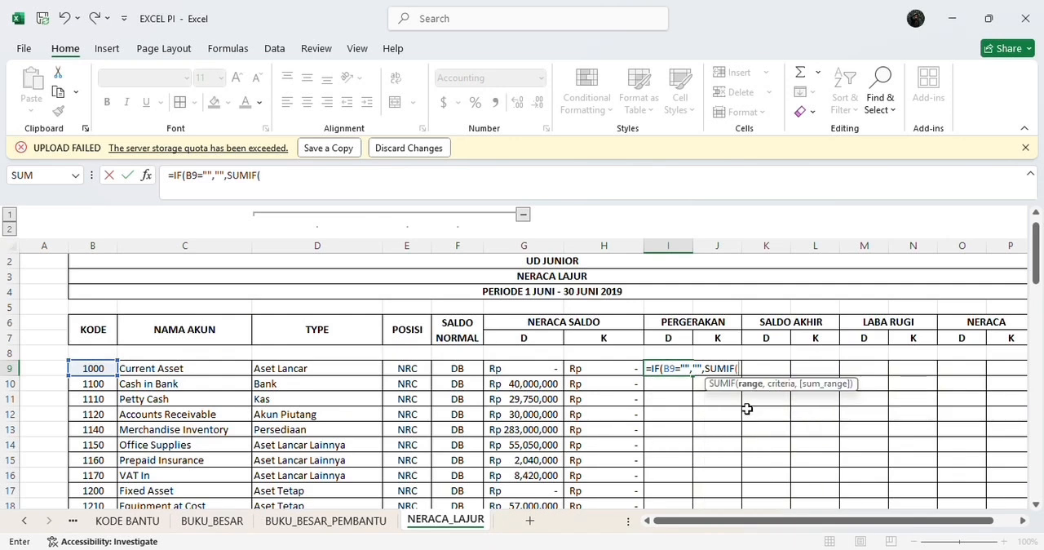
text(JU)
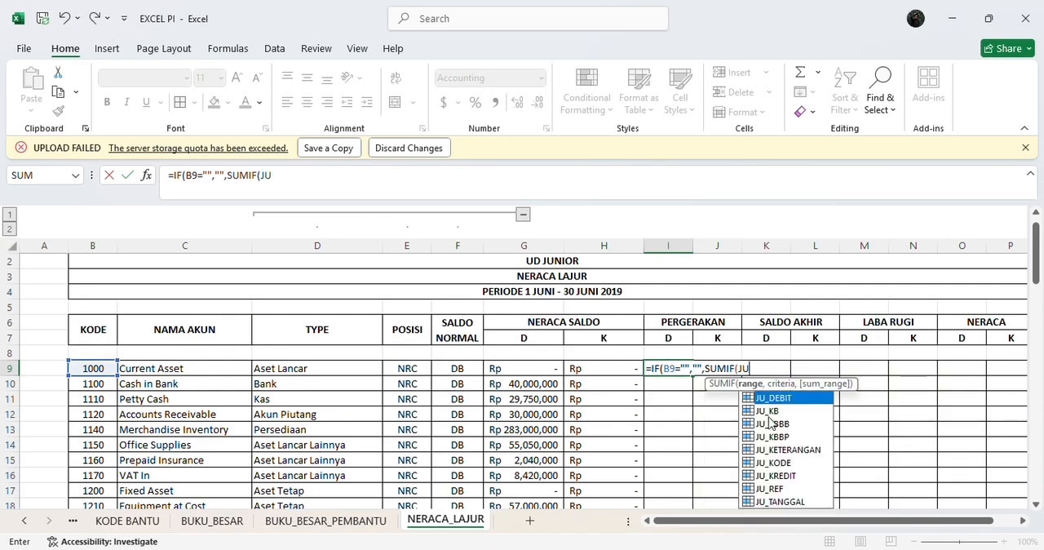
double_click(788, 464)
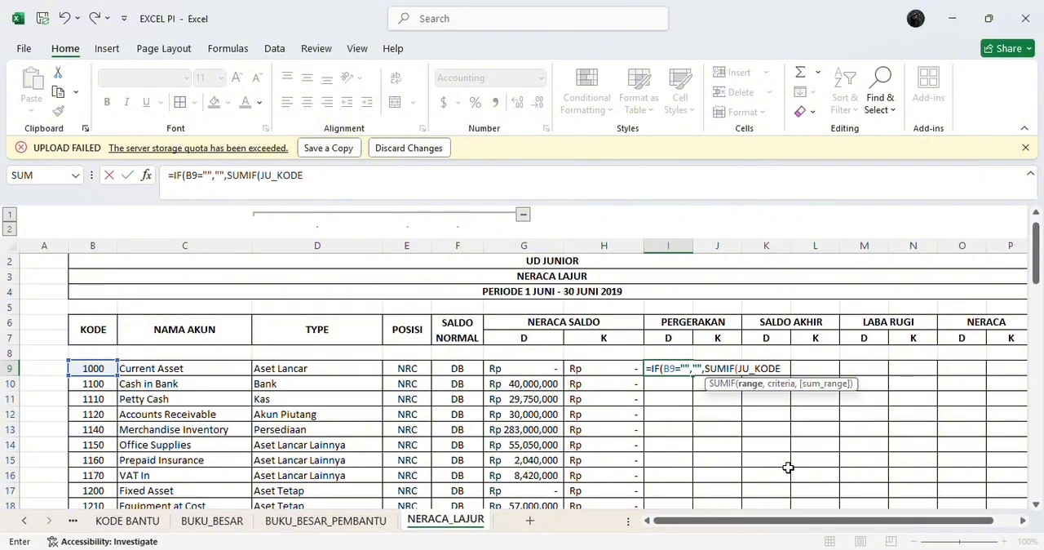
text(,B9)
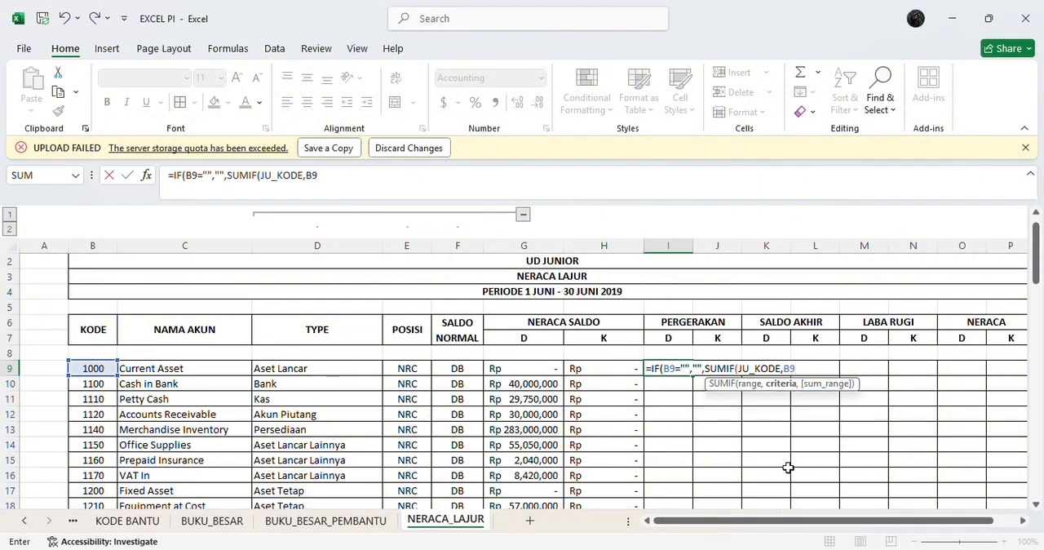
text(,JU)
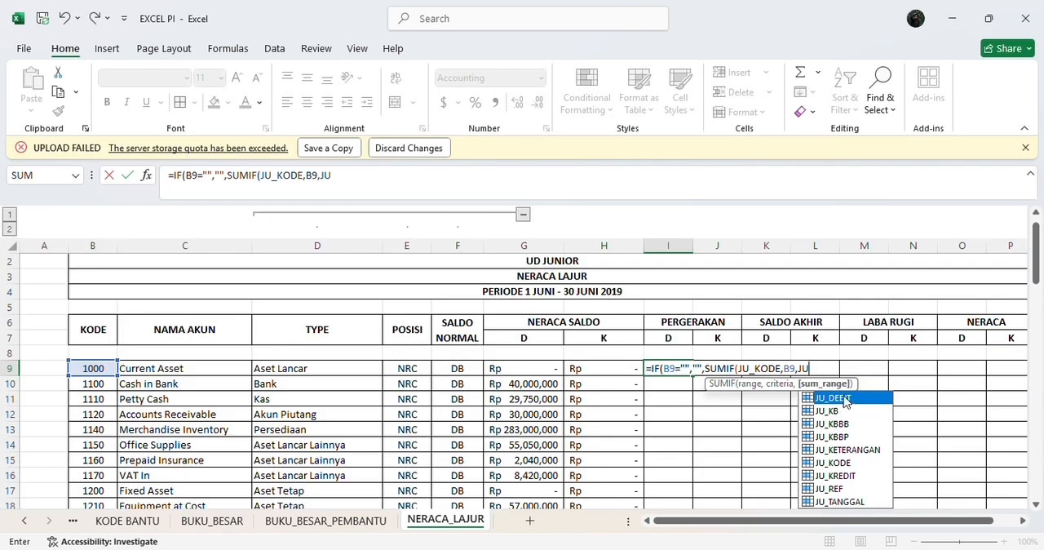
double_click(841, 397)
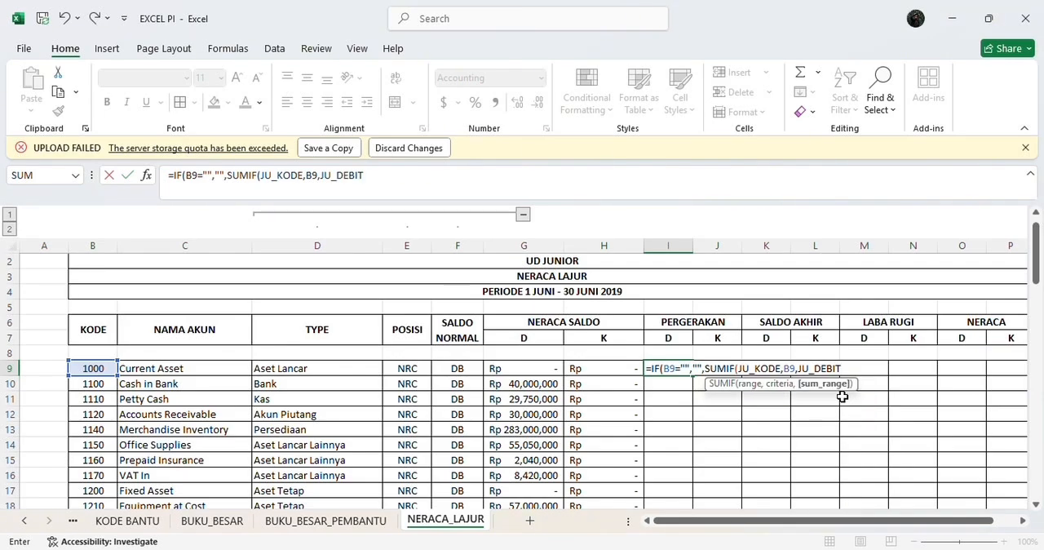
text()))
scroll(842, 396, down, 4)
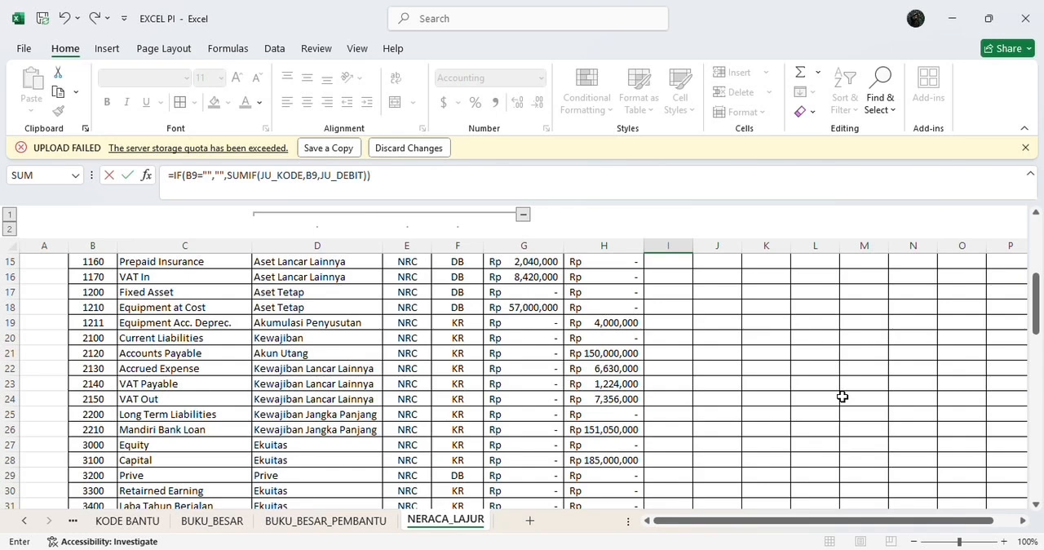
key(ctrl+Return)
Step: Fill the I9 debit formula down the PERGERAKAN debit column to row 72
drag(692, 295, 693, 489)
scroll(716, 340, up, 11)
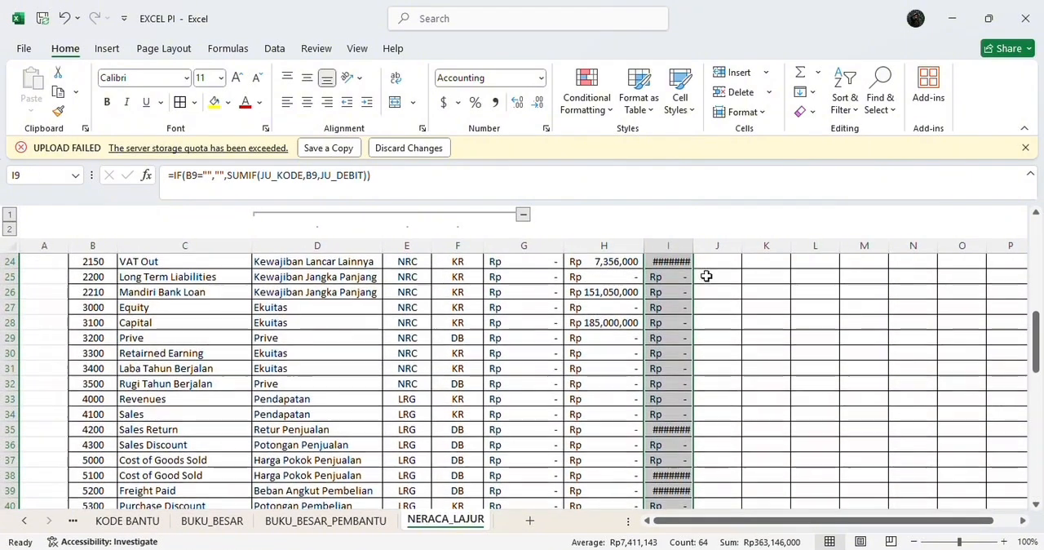
scroll(697, 318, up, 6)
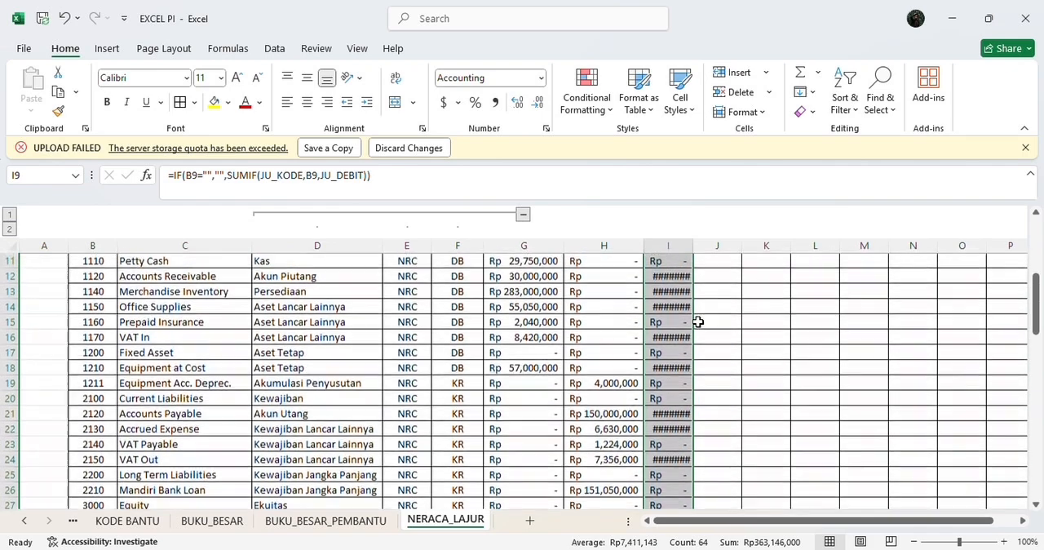
Step: Widen columns I and J so the PERGERAKAN debit and credit amounts fit
drag(697, 251, 742, 246)
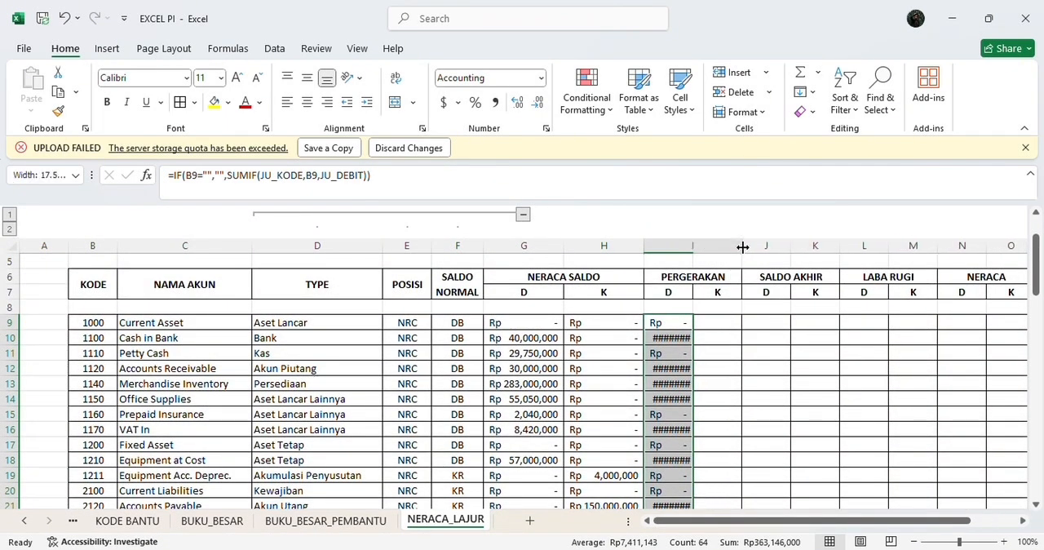
click(759, 350)
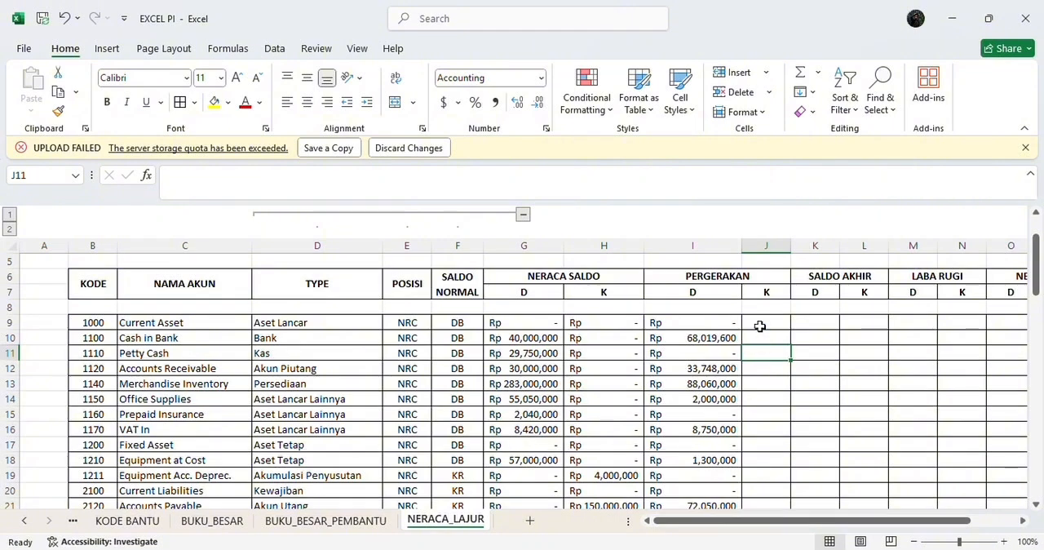
drag(742, 248, 729, 243)
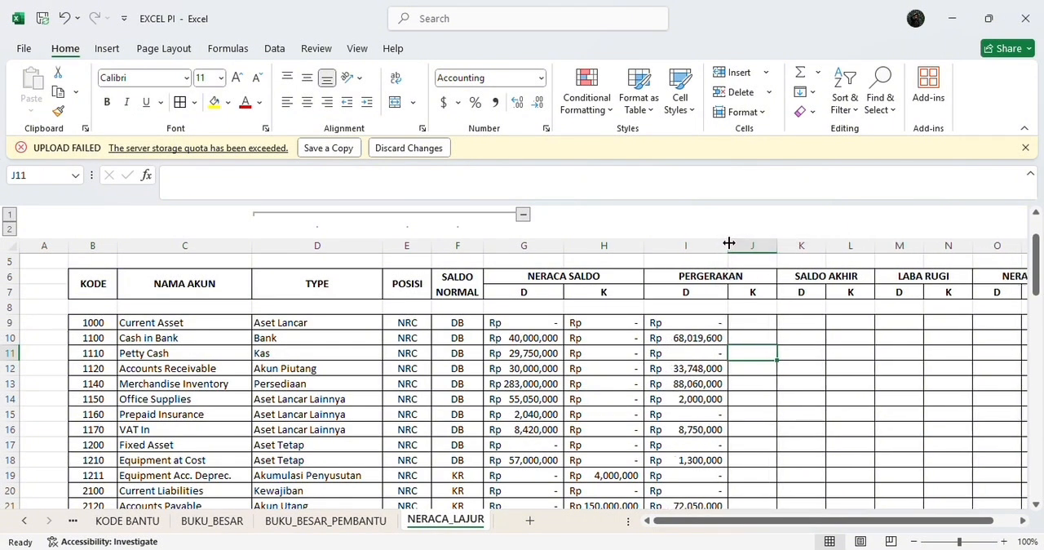
click(751, 324)
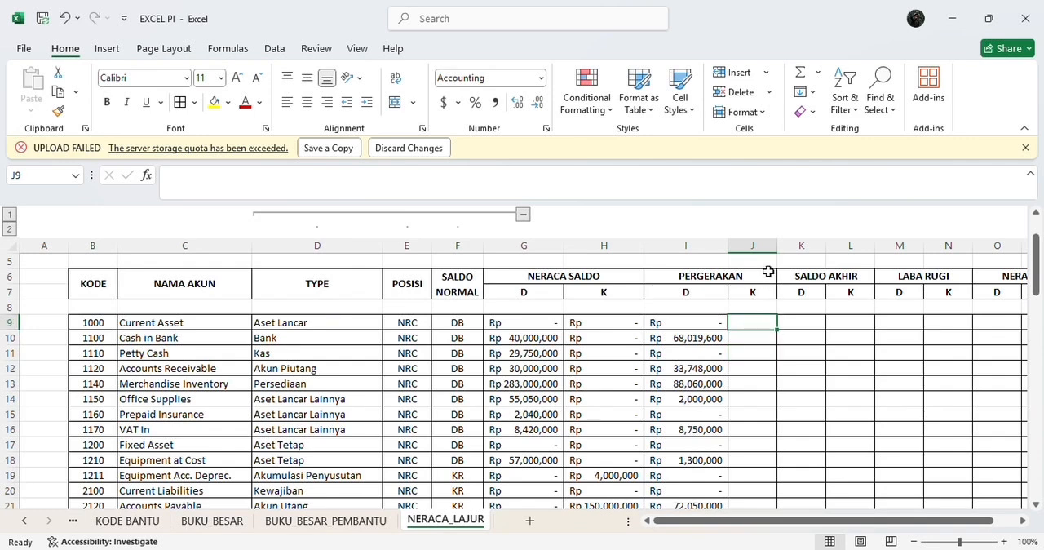
drag(777, 245, 808, 246)
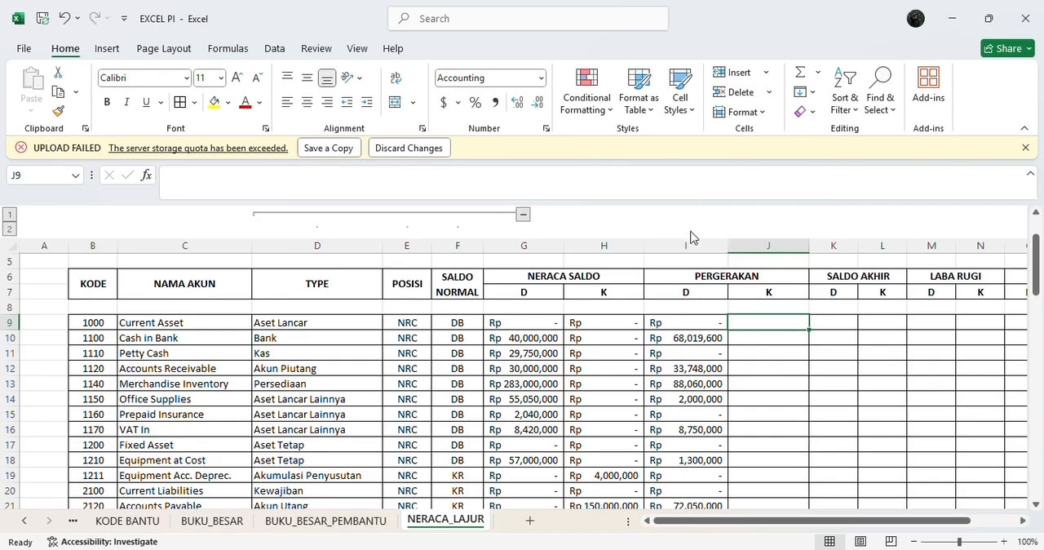
Step: Enter the formula =IF(B9="","",SUMIF(JU_KODE,B9,JU_KREDIT)) in cell J9 under the PERGERAKAN credit column
click(682, 178)
text(=)
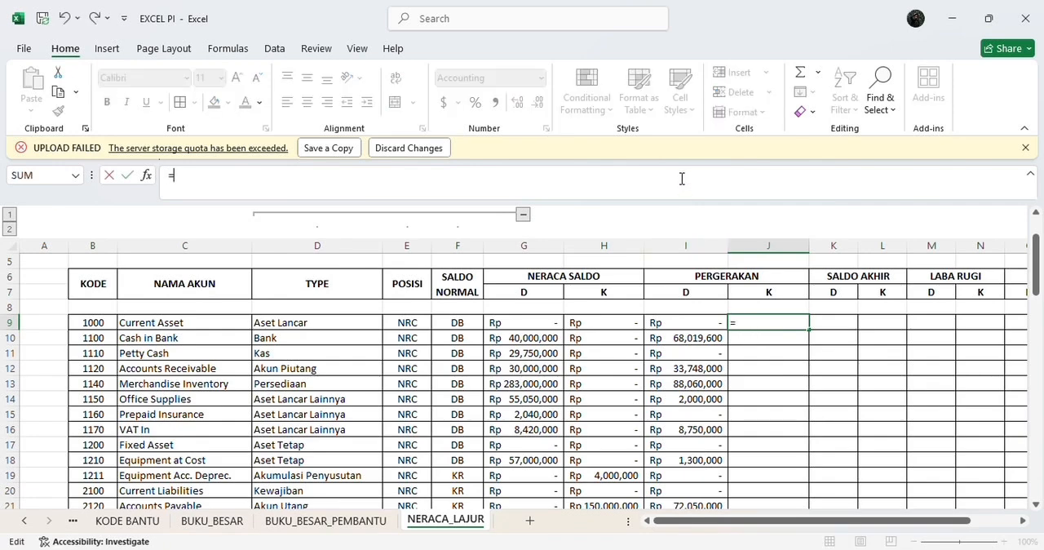
text(IF)
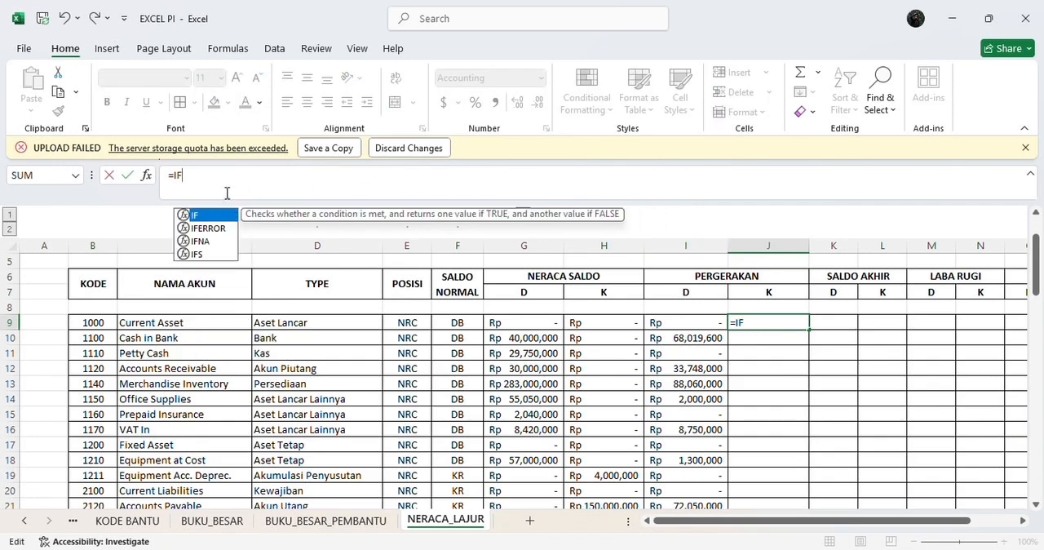
double_click(199, 217)
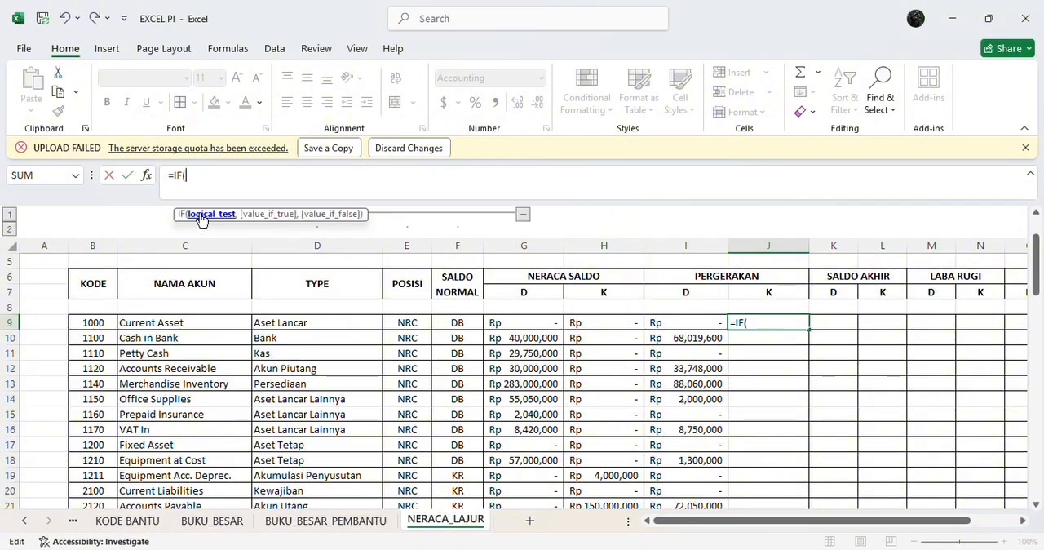
text(=IF(B)
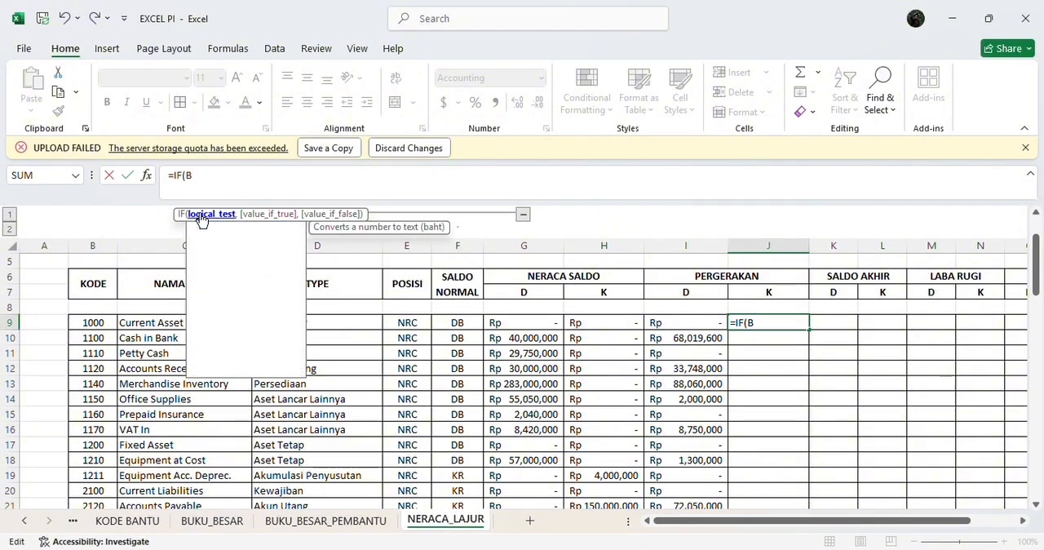
text(9=)
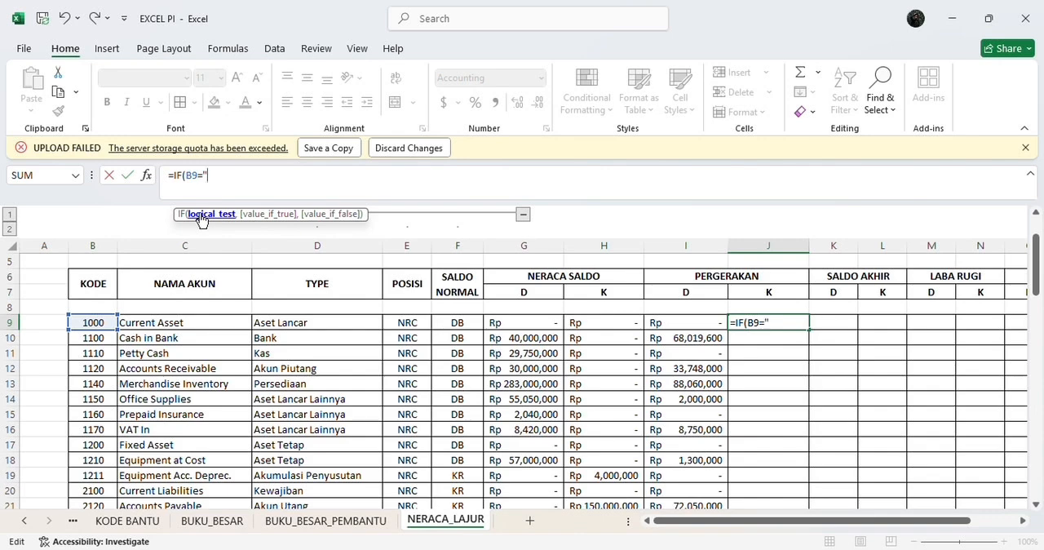
text("",")
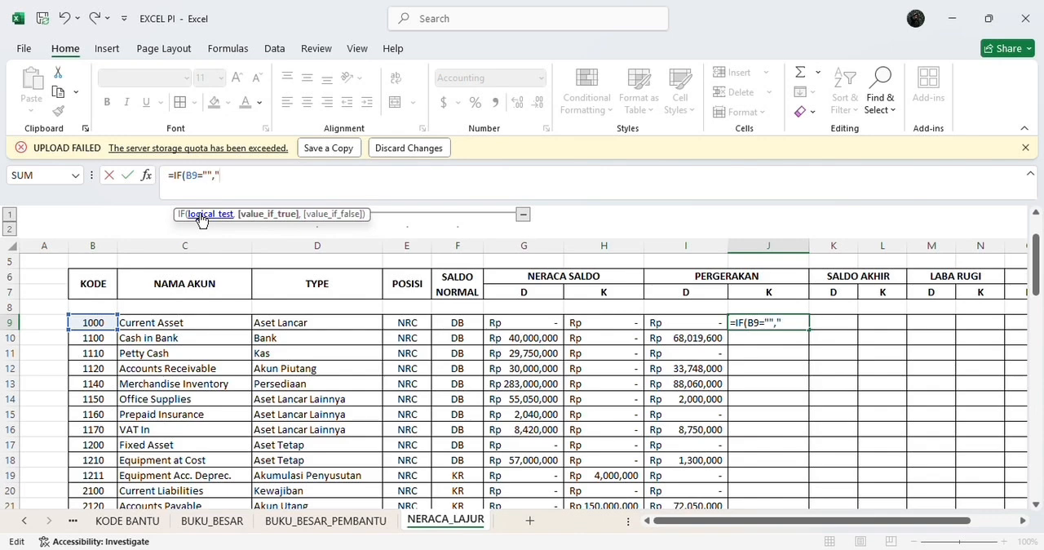
text(",SUM)
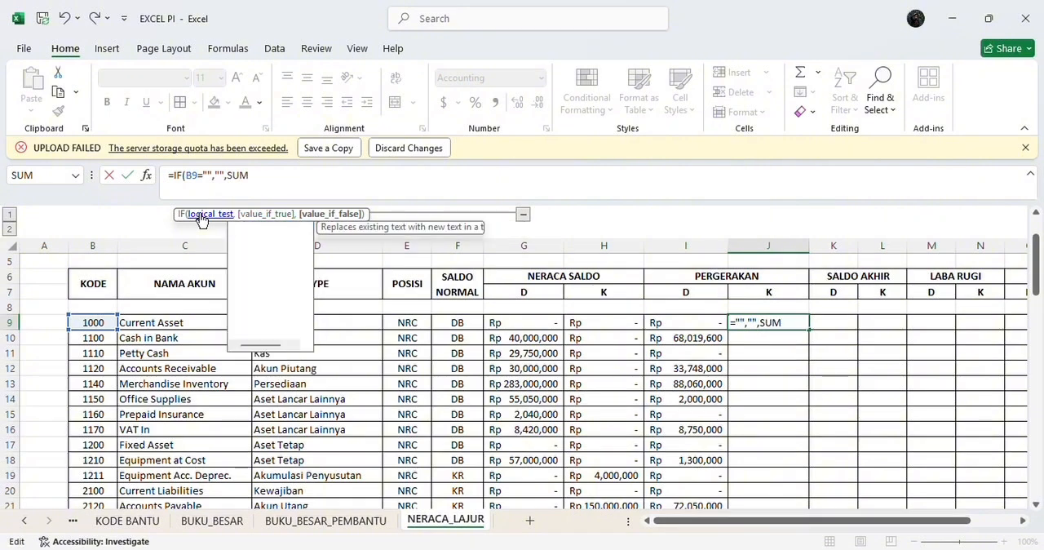
double_click(255, 240)
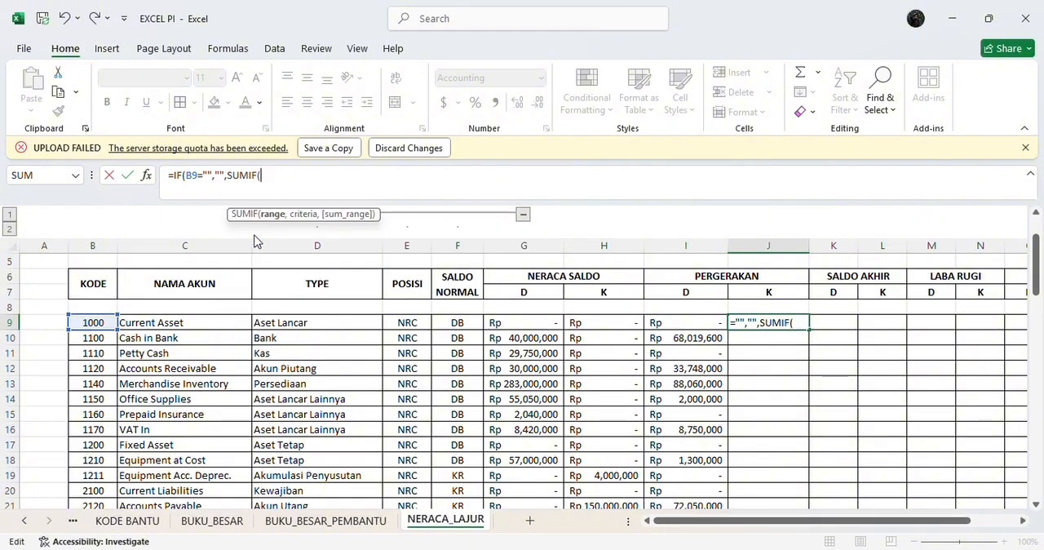
text(JU)
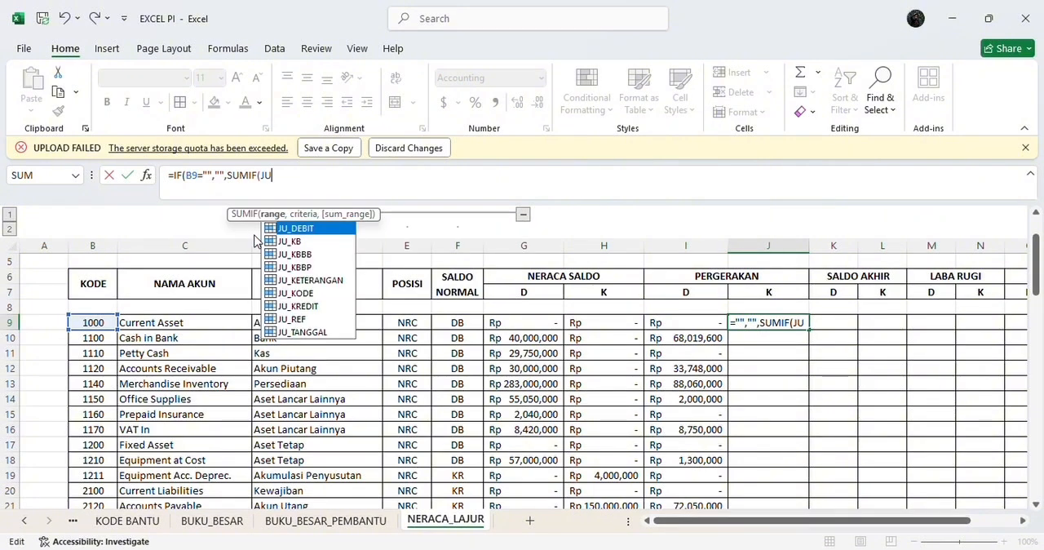
click(313, 295)
double_click(313, 295)
text(,)
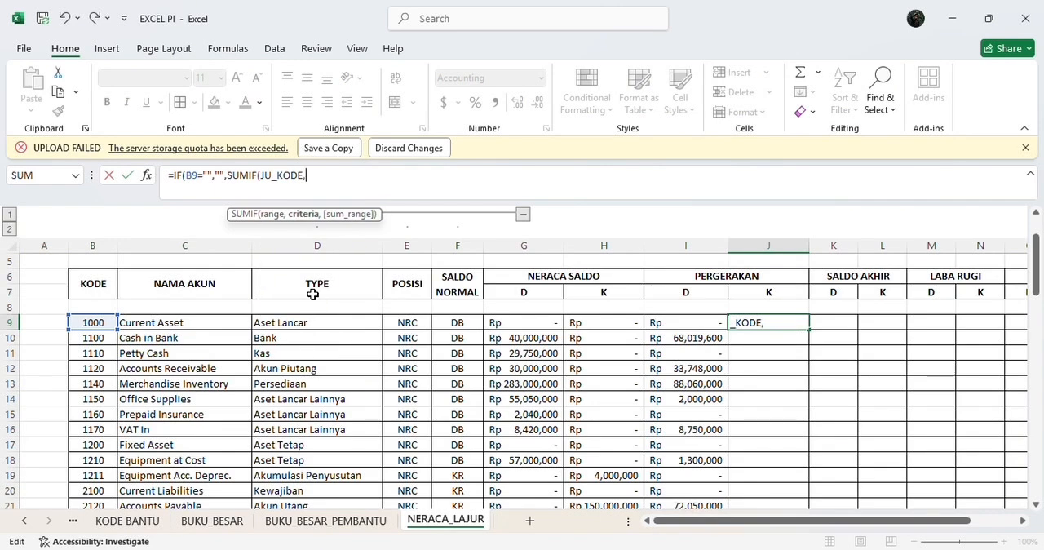
text(B9)
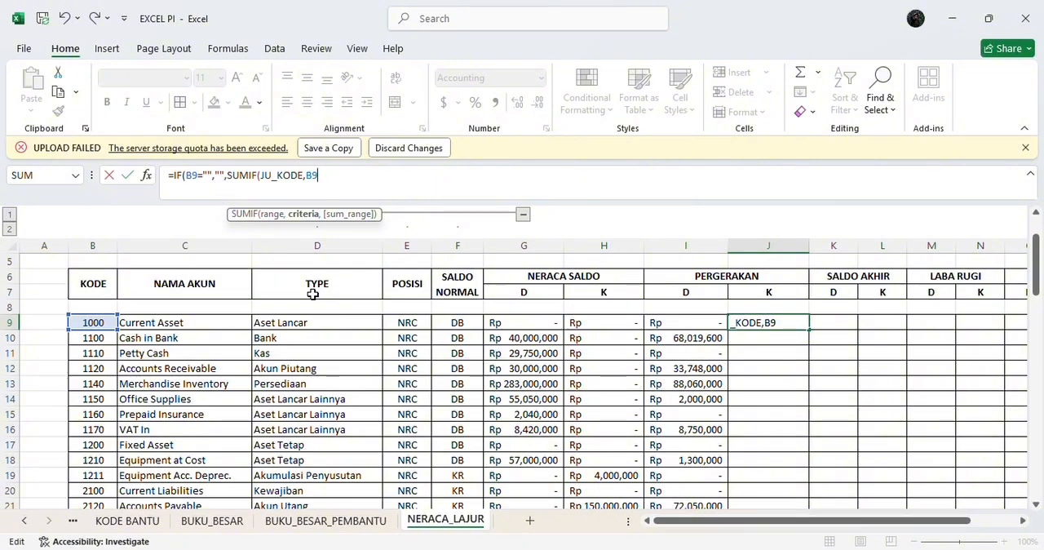
text(,JU)
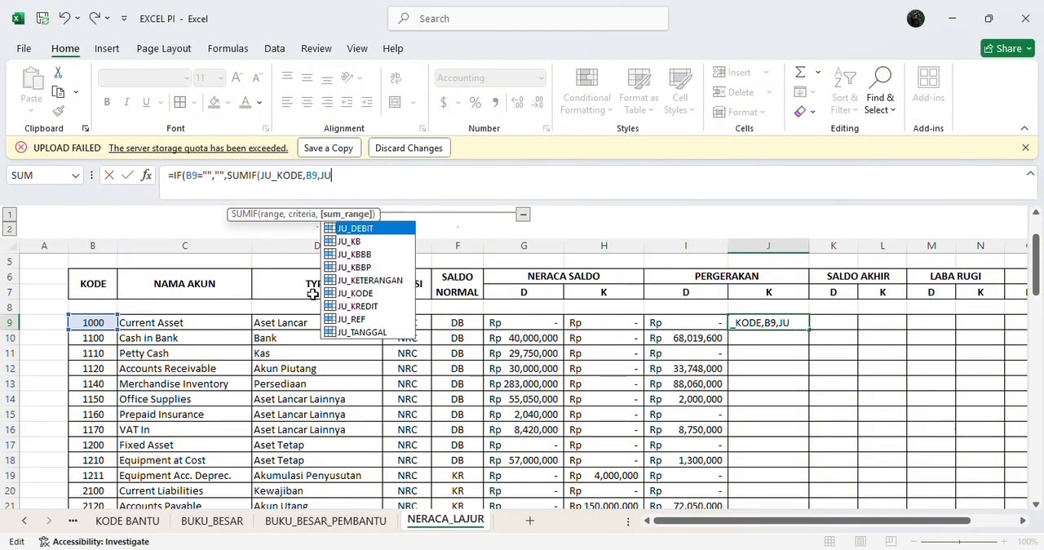
double_click(375, 306)
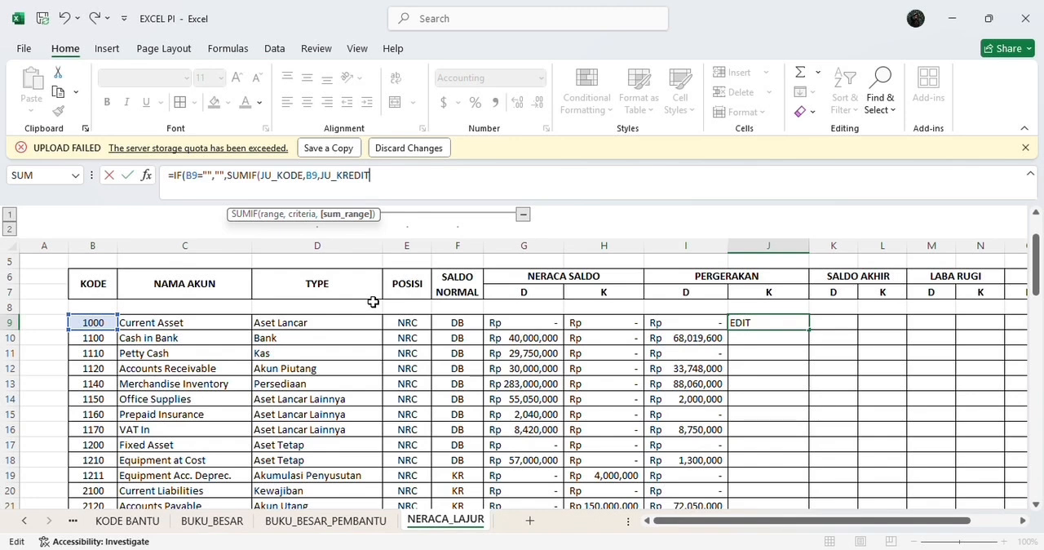
text()))
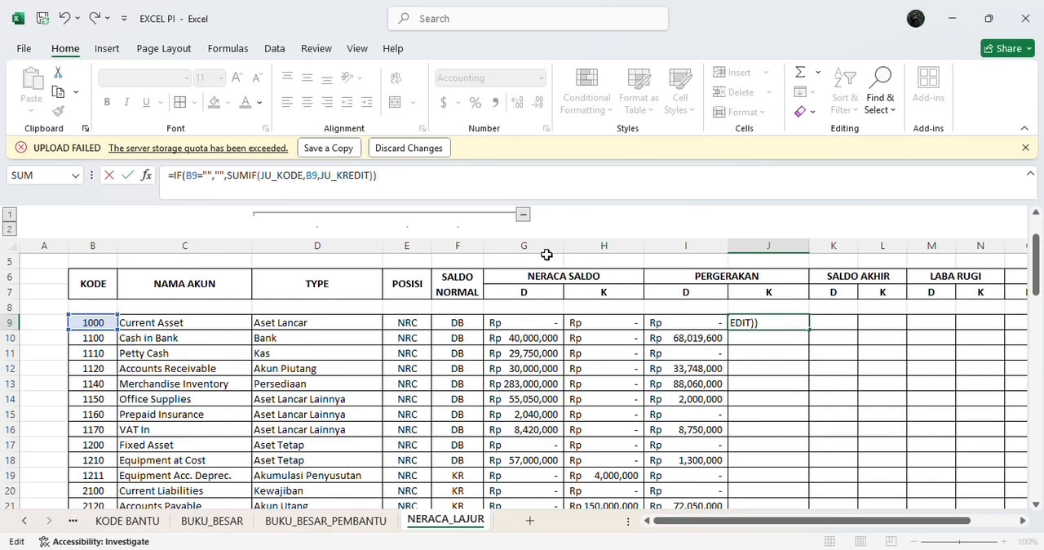
click(434, 182)
key(Return)
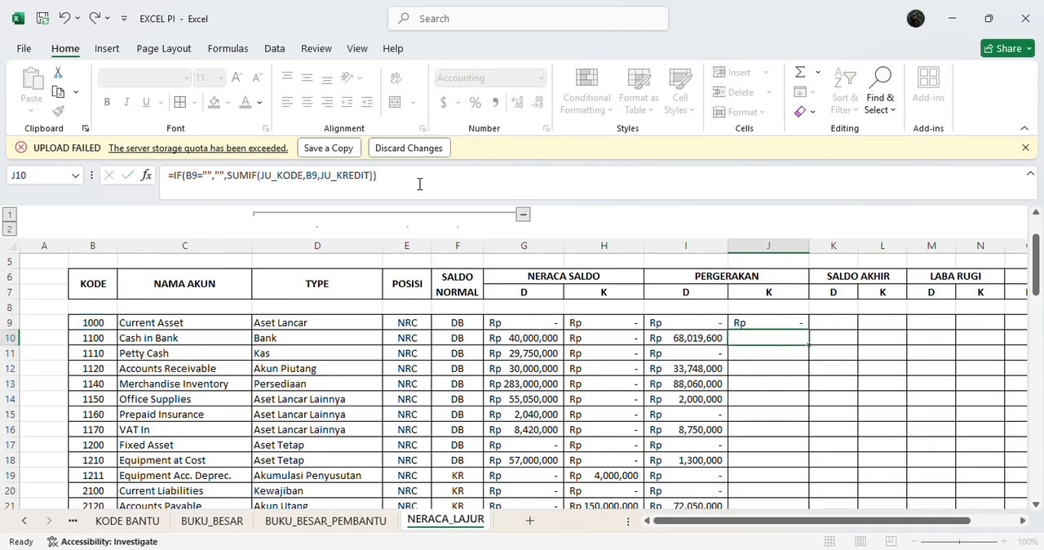
Step: Fill the J9 credit formula down the PERGERAKAN credit column to row 72
click(757, 324)
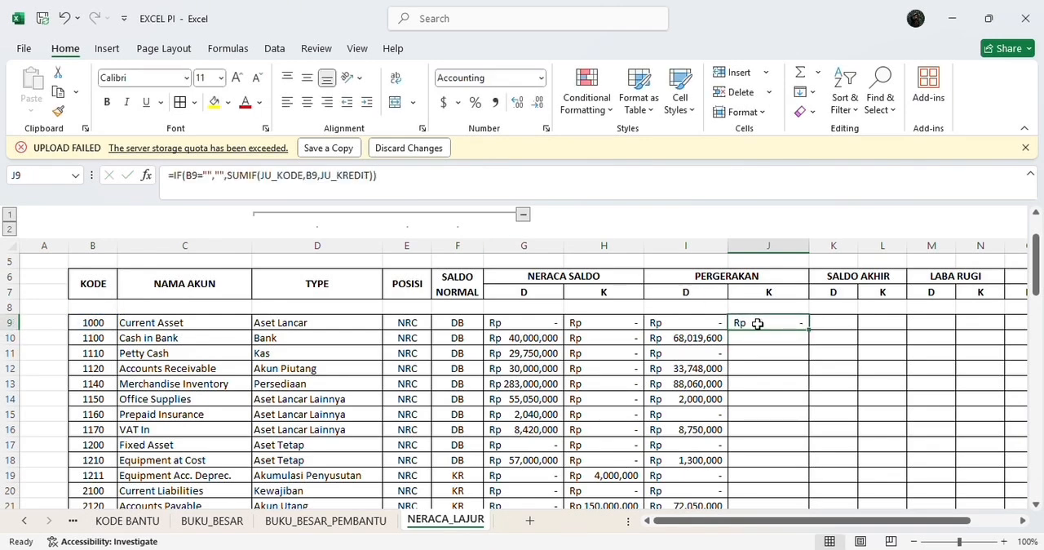
drag(807, 329, 818, 468)
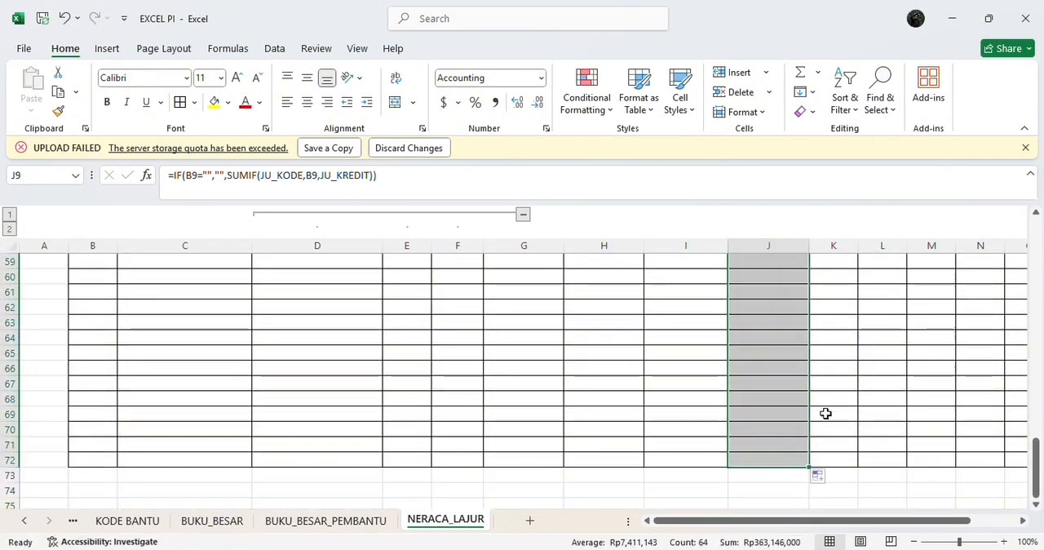
scroll(825, 414, up, 8)
scroll(825, 383, up, 8)
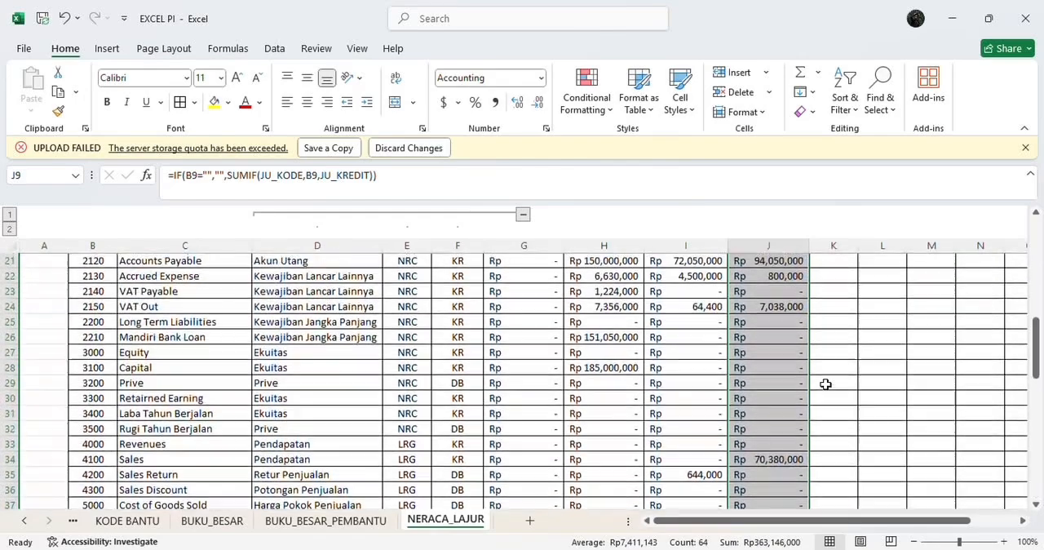
scroll(825, 383, up, 4)
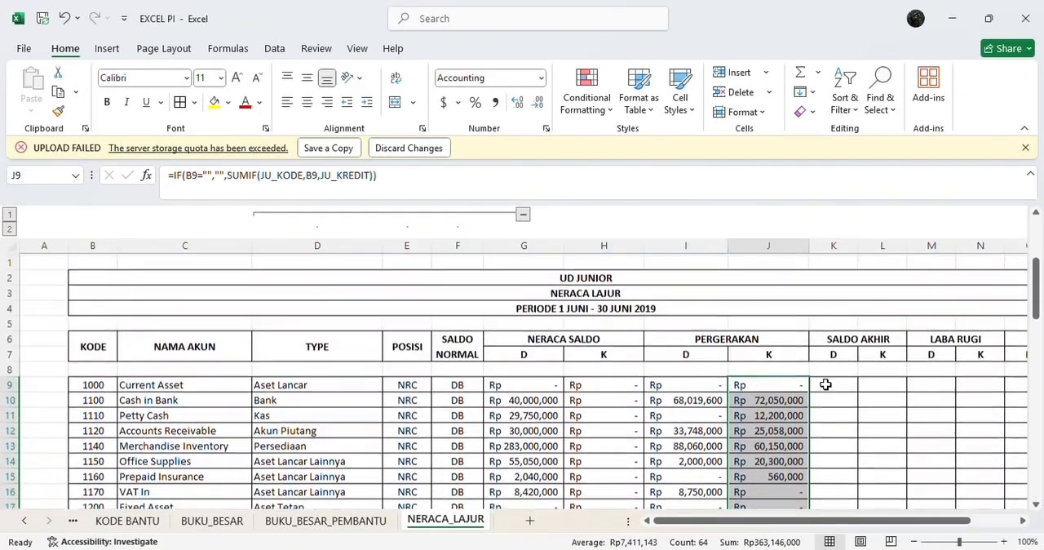
Step: Enter the formula =IF(F9="DB",G9+I9-H9-J9,0) in cell K9 under the SALDO AKHIR debit column
click(825, 383)
scroll(825, 384, right, 2)
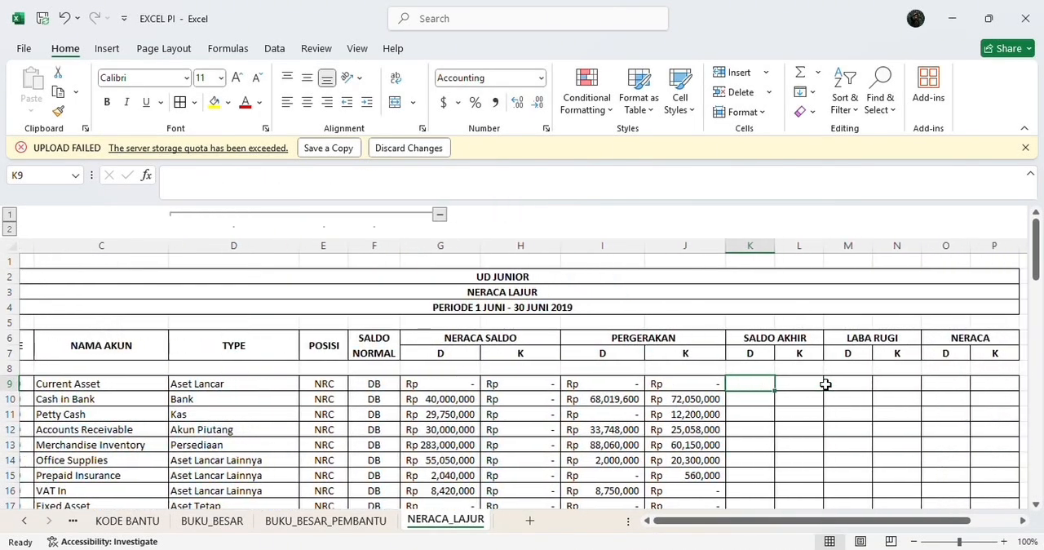
scroll(825, 384, down, 2)
scroll(825, 383, up, 3)
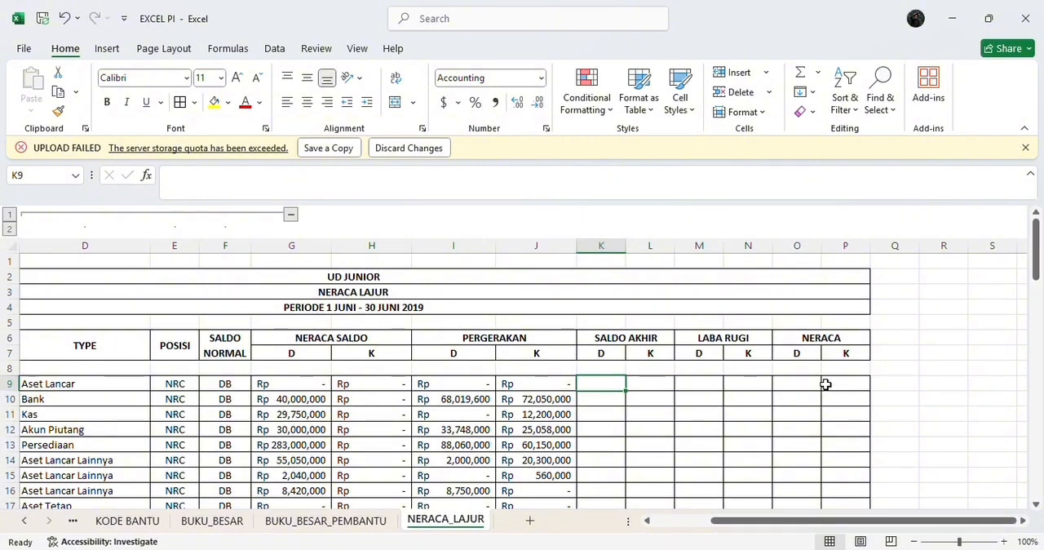
text(=)
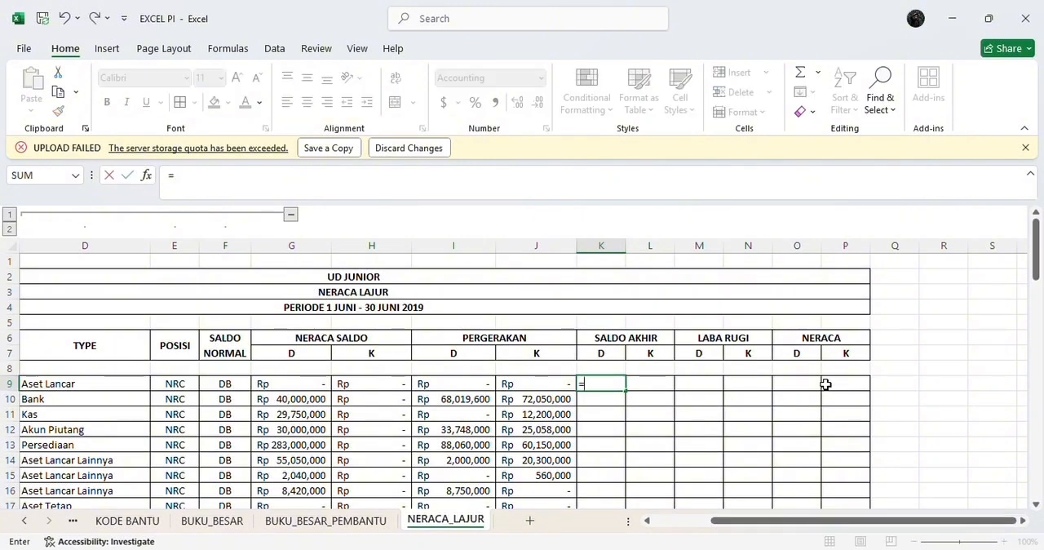
text(IF)
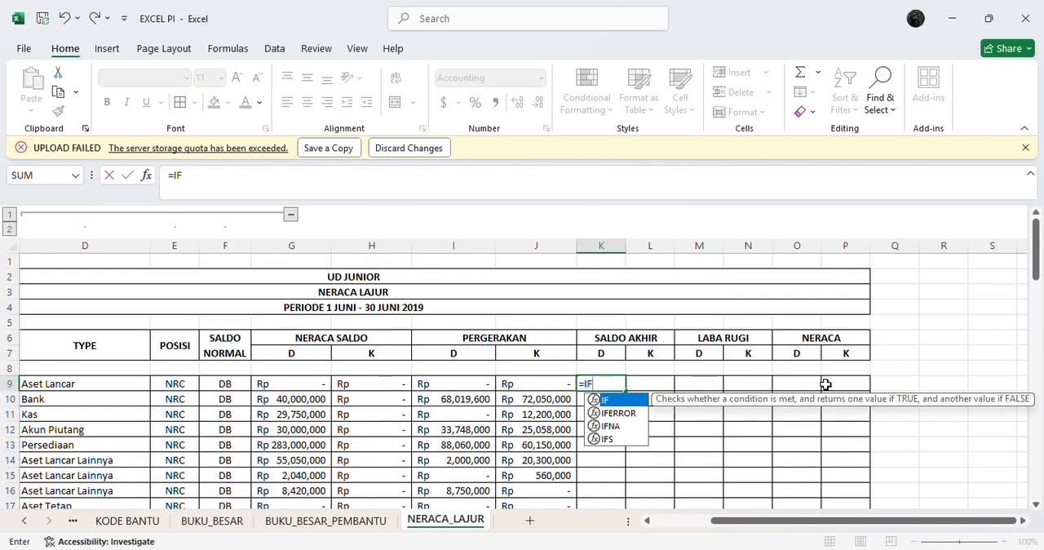
double_click(605, 401)
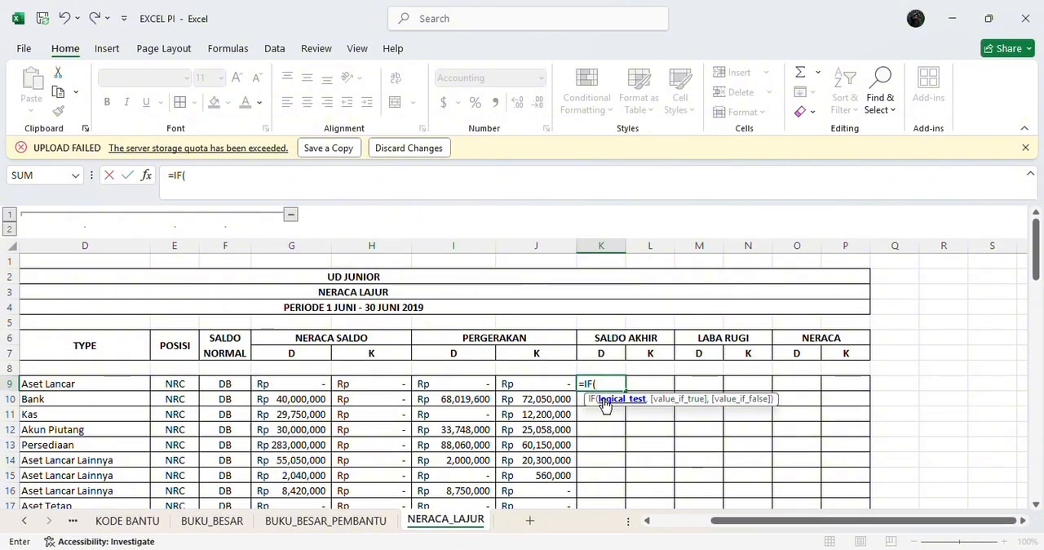
text(F9)
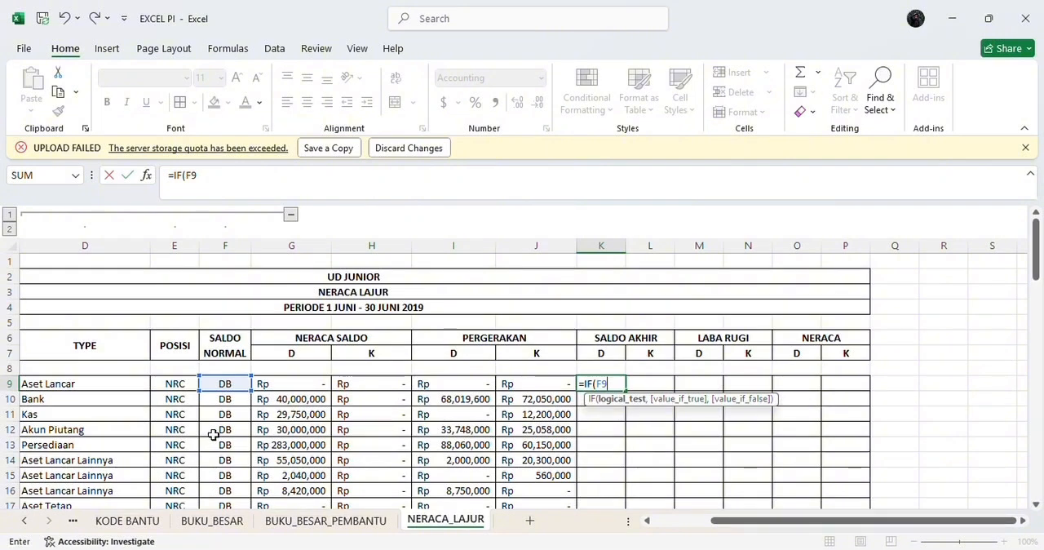
text(="DB",)
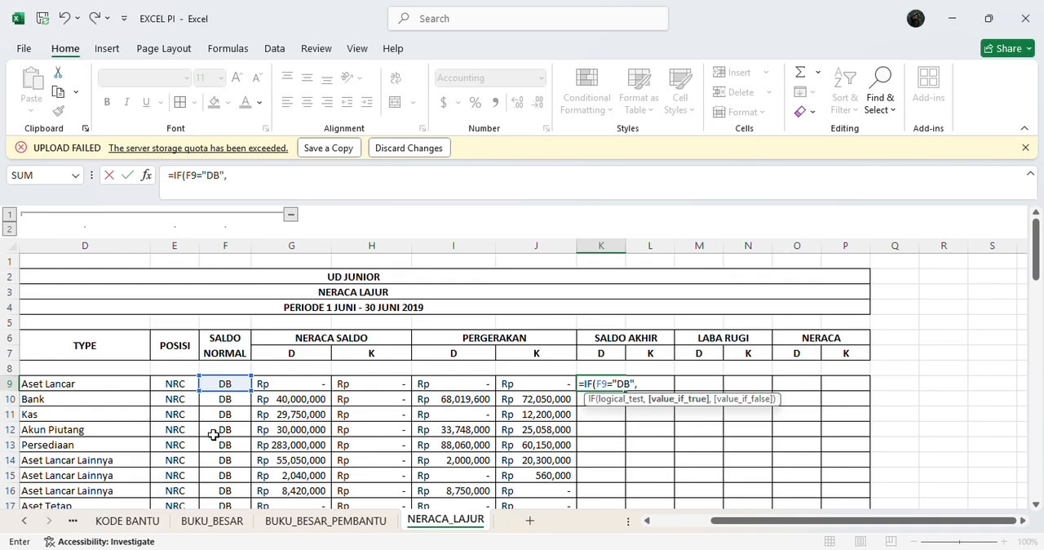
text(G9)
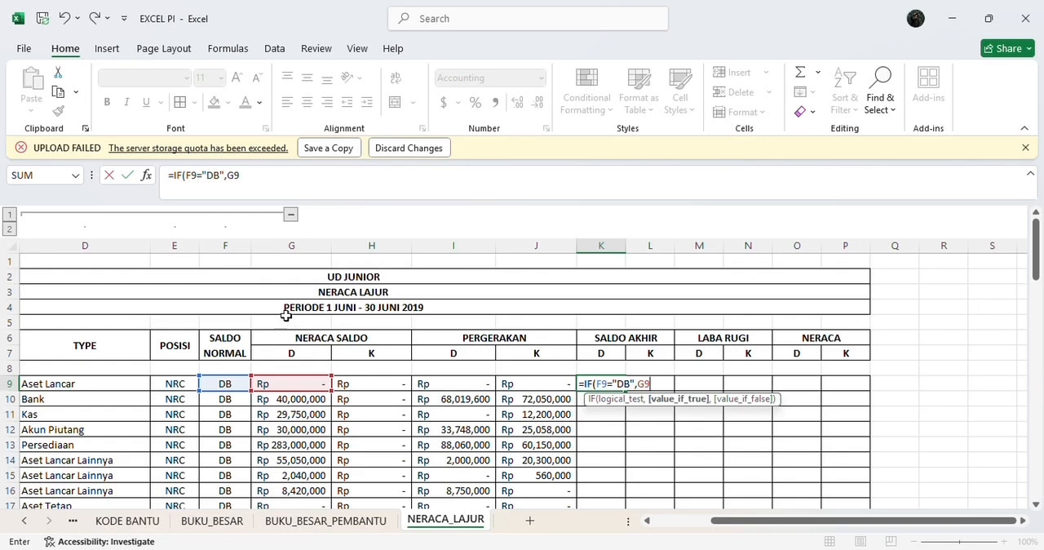
text(+I9)
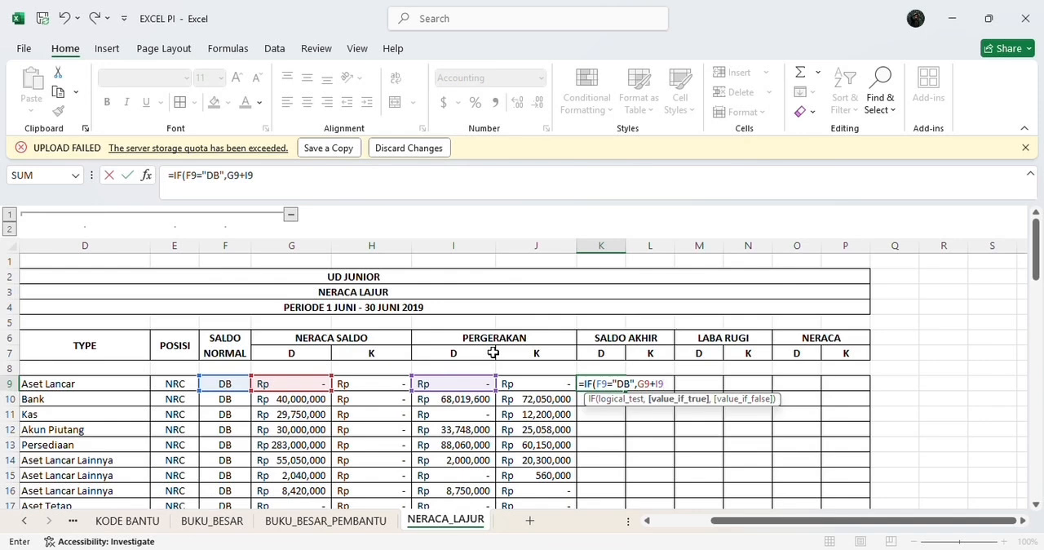
text(-H9)
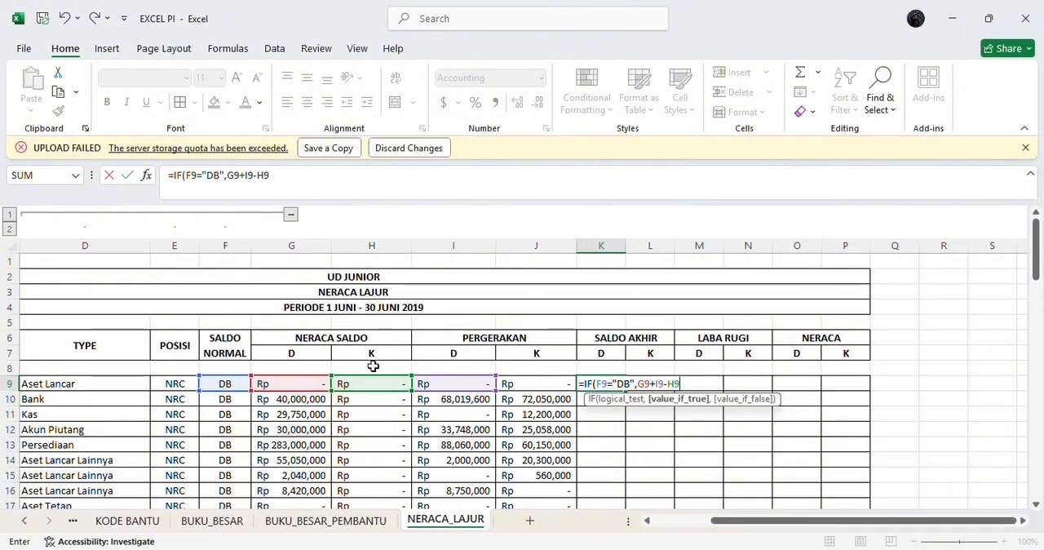
text(-)
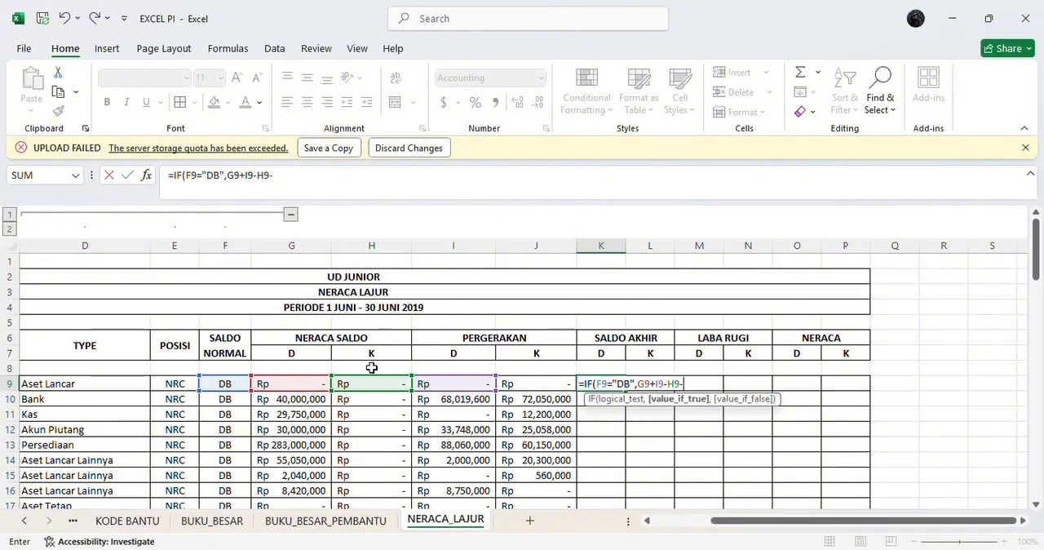
text(J)
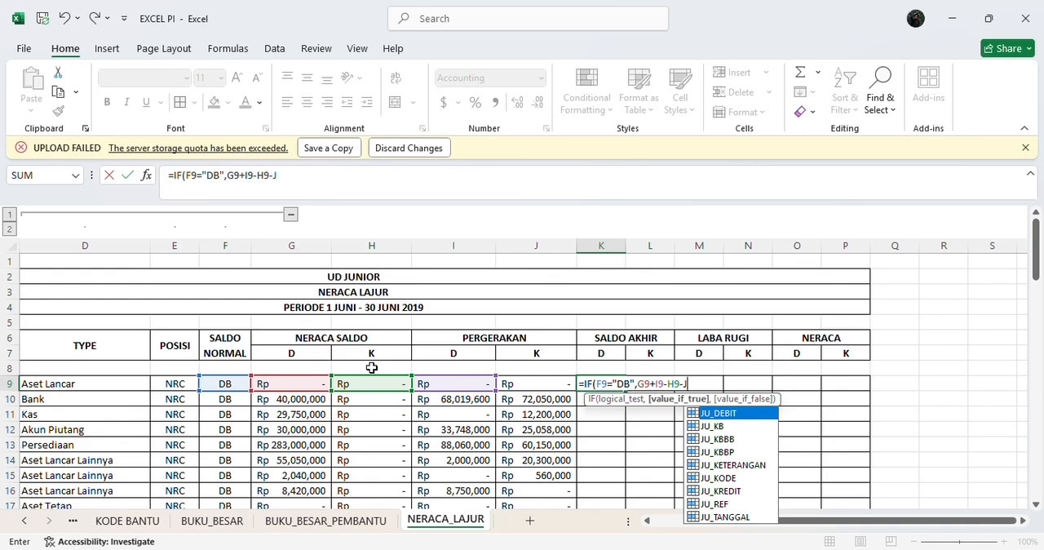
text(9)
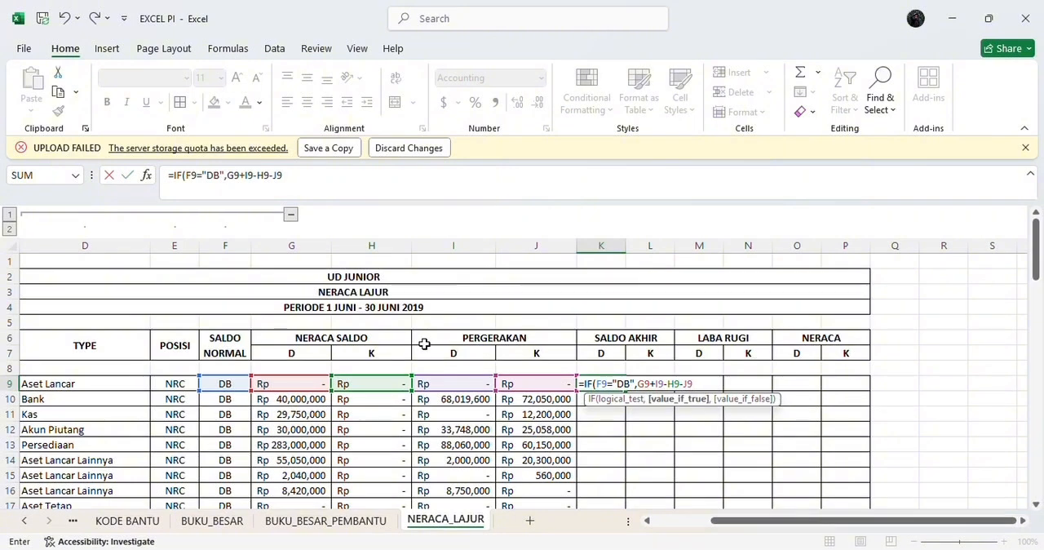
text(,)
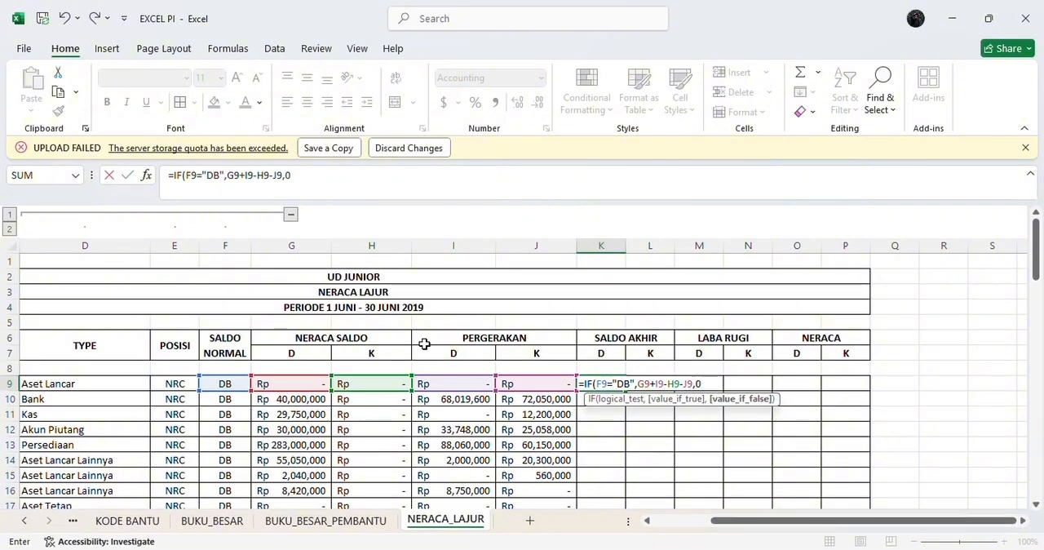
text(0))
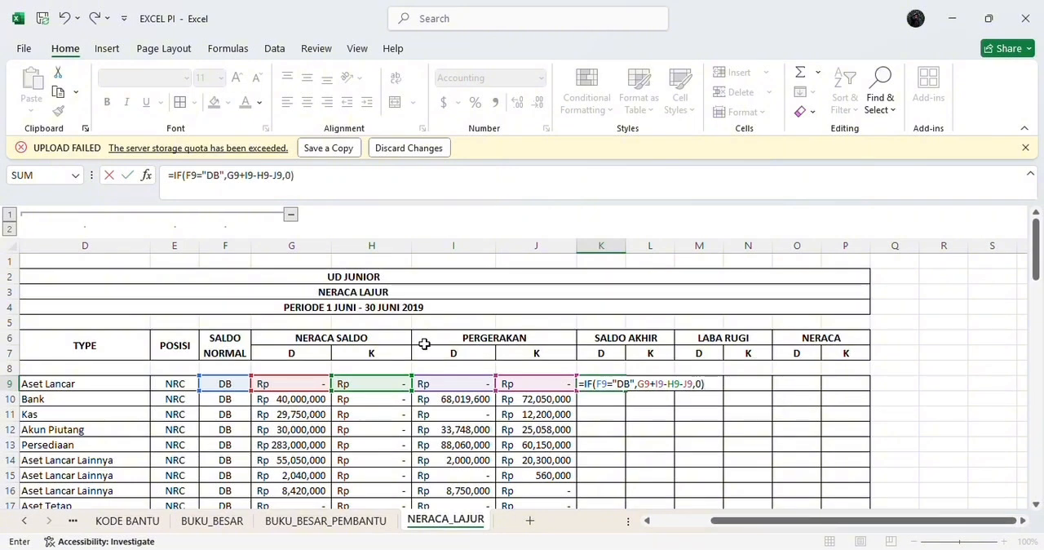
key(Return)
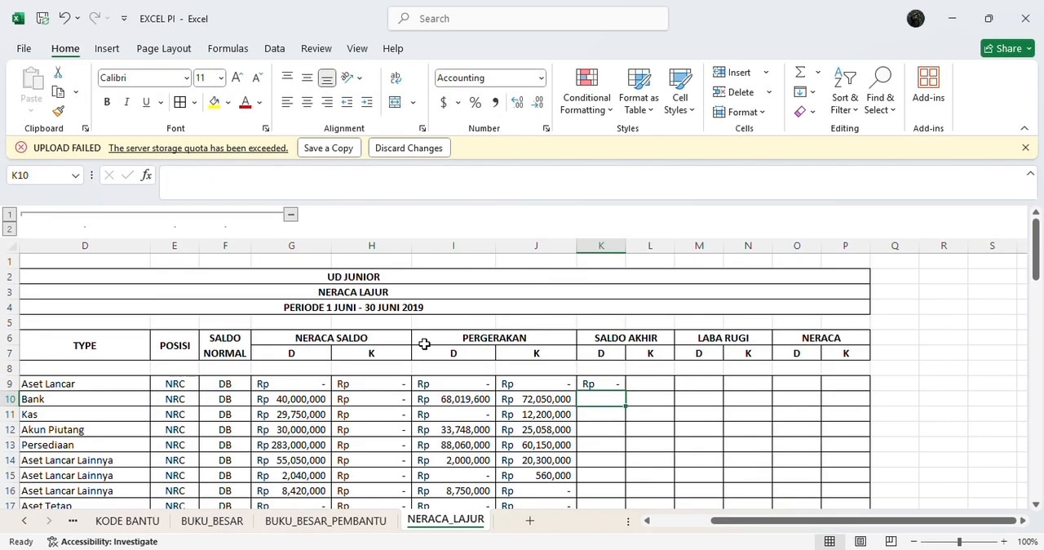
Step: Fill the K9 formula down the SALDO AKHIR debit column to row 72
click(601, 383)
drag(625, 391, 634, 464)
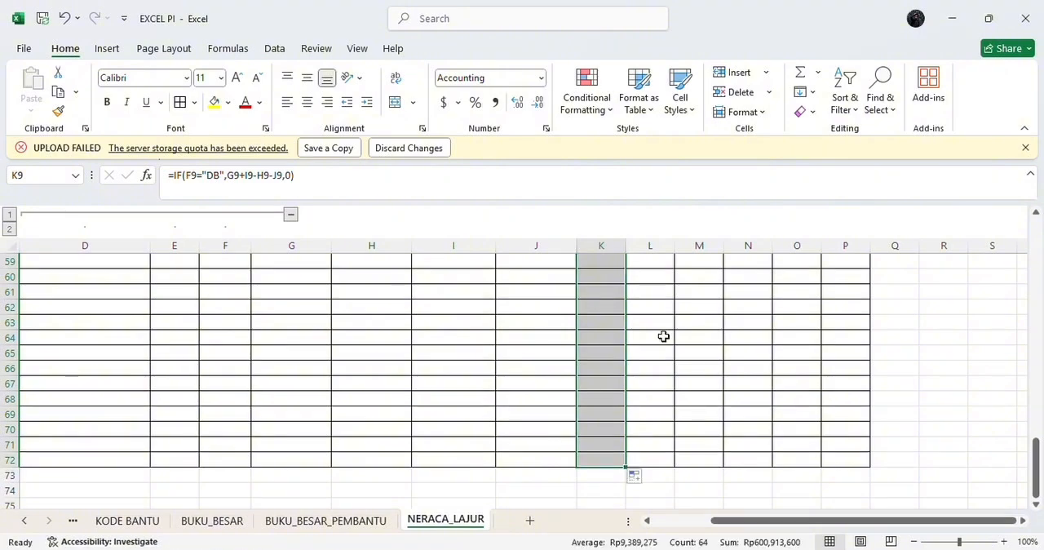
scroll(664, 338, up, 15)
scroll(643, 261, up, 4)
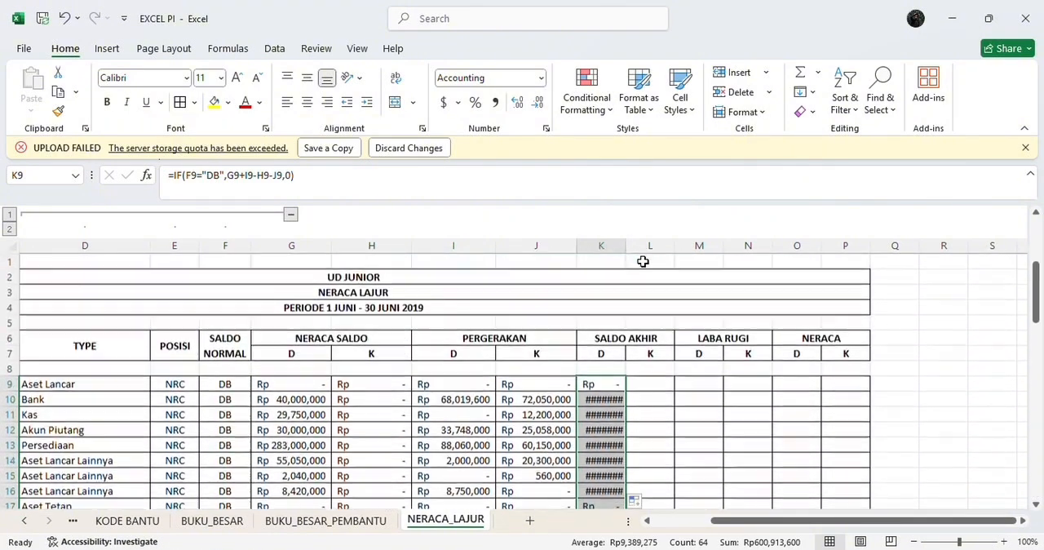
Step: Widen columns K and L so the SALDO AKHIR debit and credit amounts fit
drag(622, 246, 658, 256)
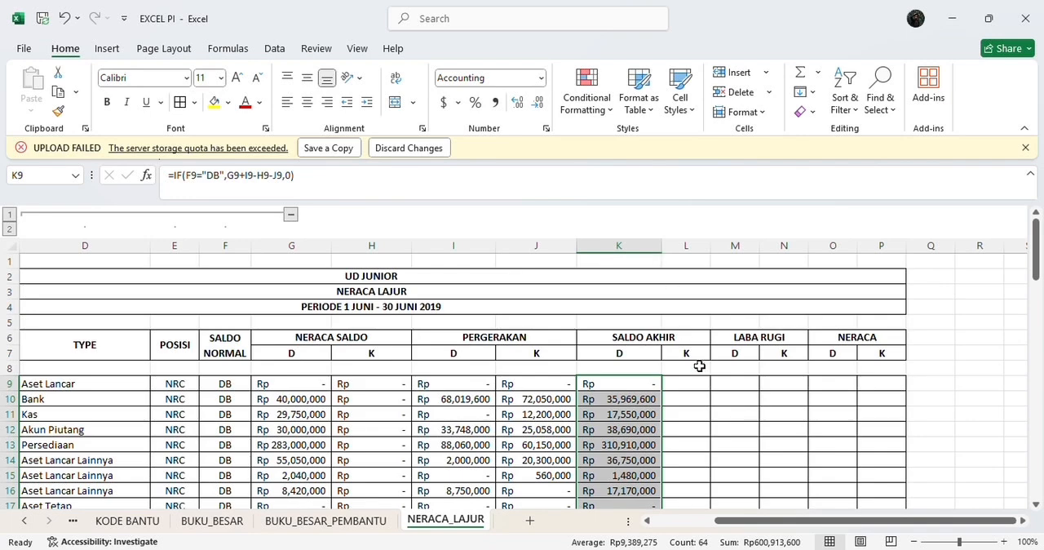
click(729, 399)
scroll(729, 399, down, 2)
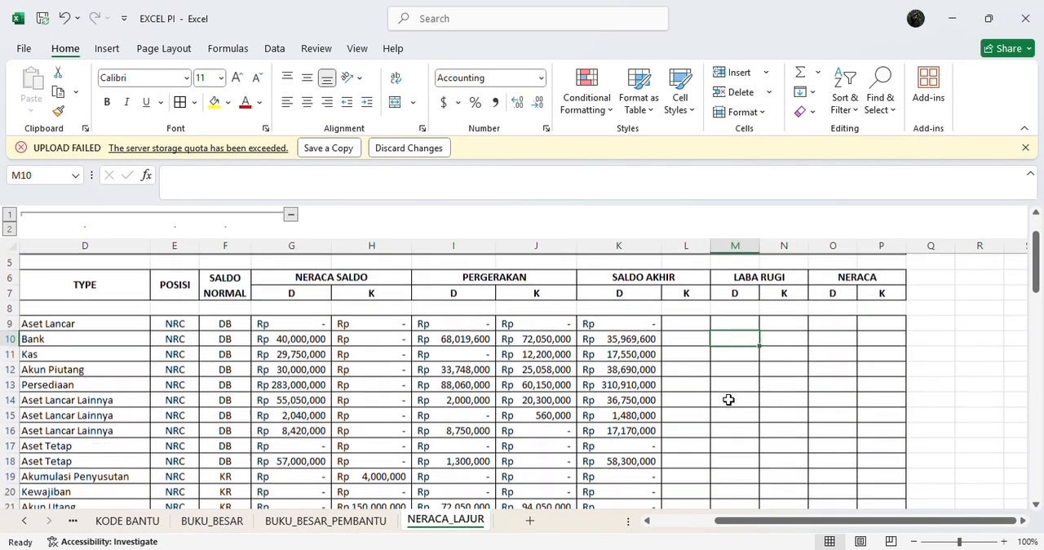
click(688, 322)
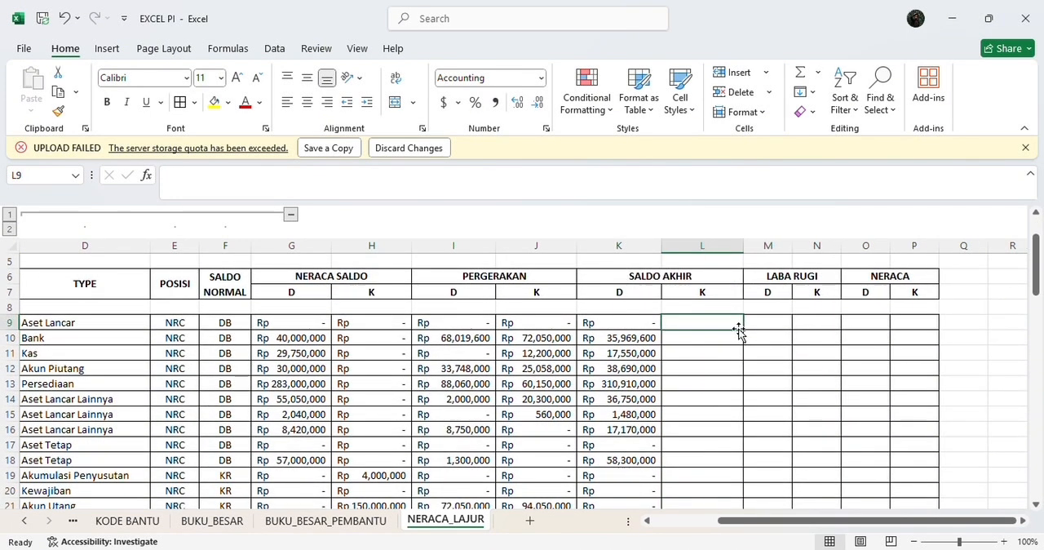
Step: Enter the formula =IF(F9="KR",H9+J9-G9-I9,0) in cell L9 under the SALDO AKHIR credit column
click(619, 178)
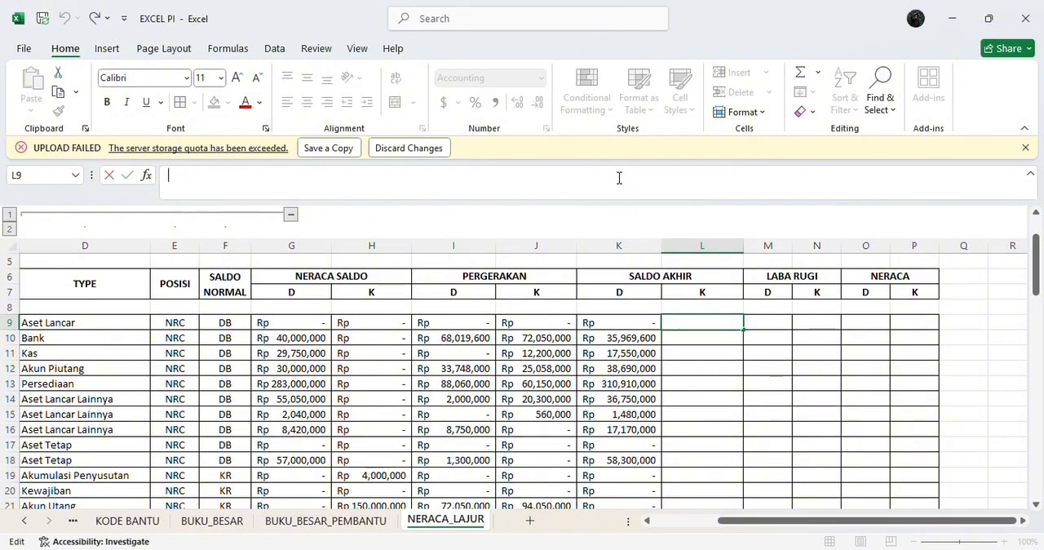
text(=)
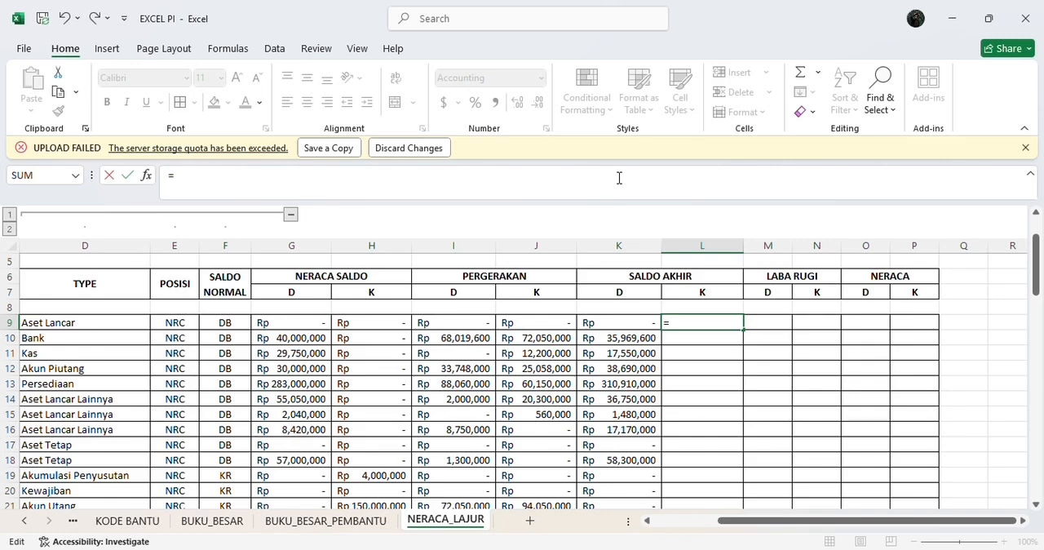
text(IF)
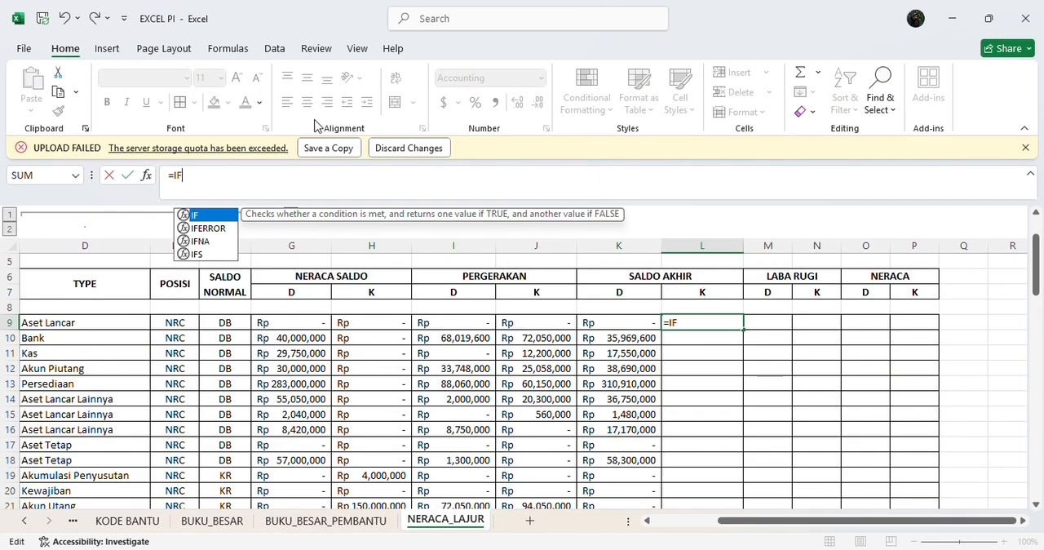
double_click(210, 216)
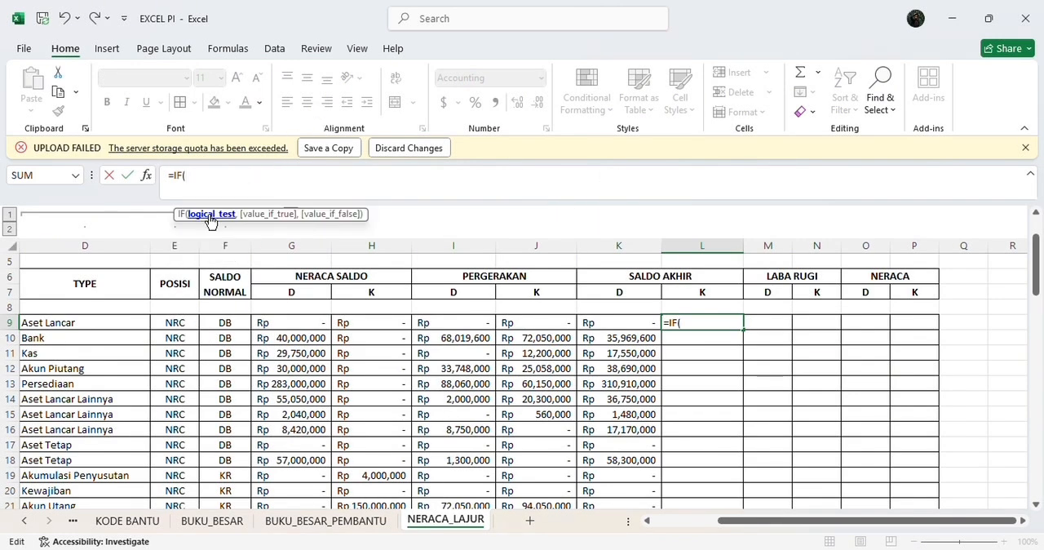
text(F)
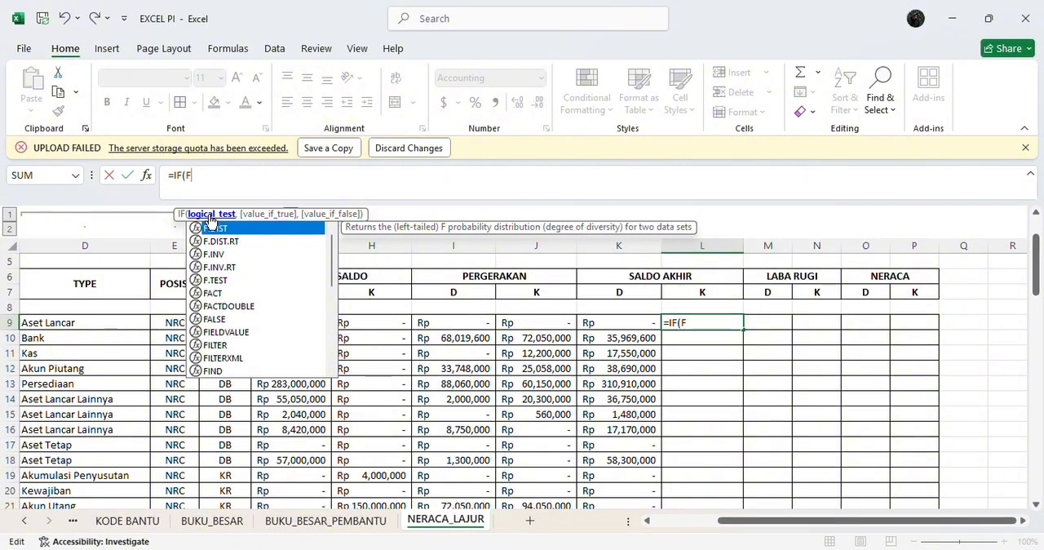
text(9)
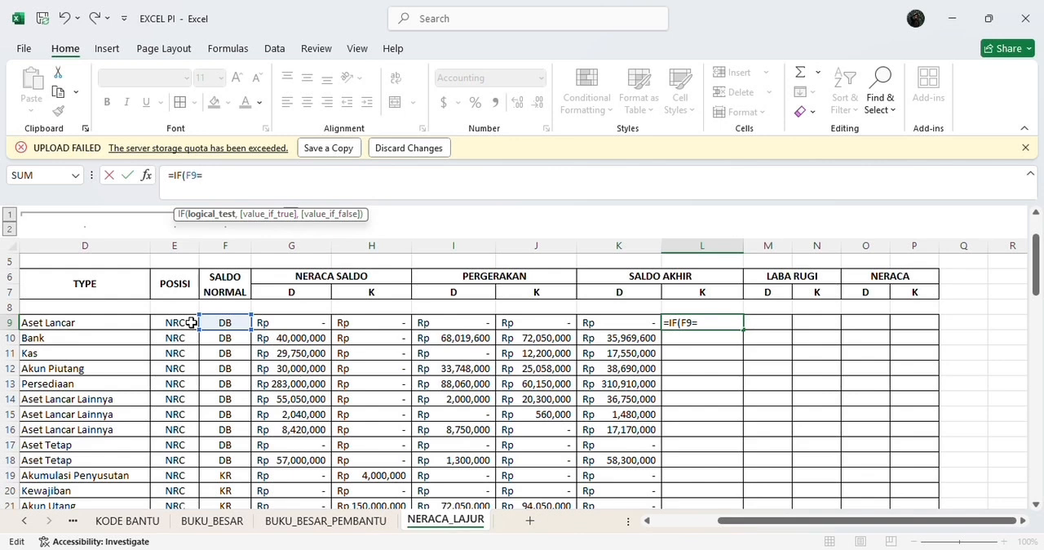
text(="KR)
text(",)
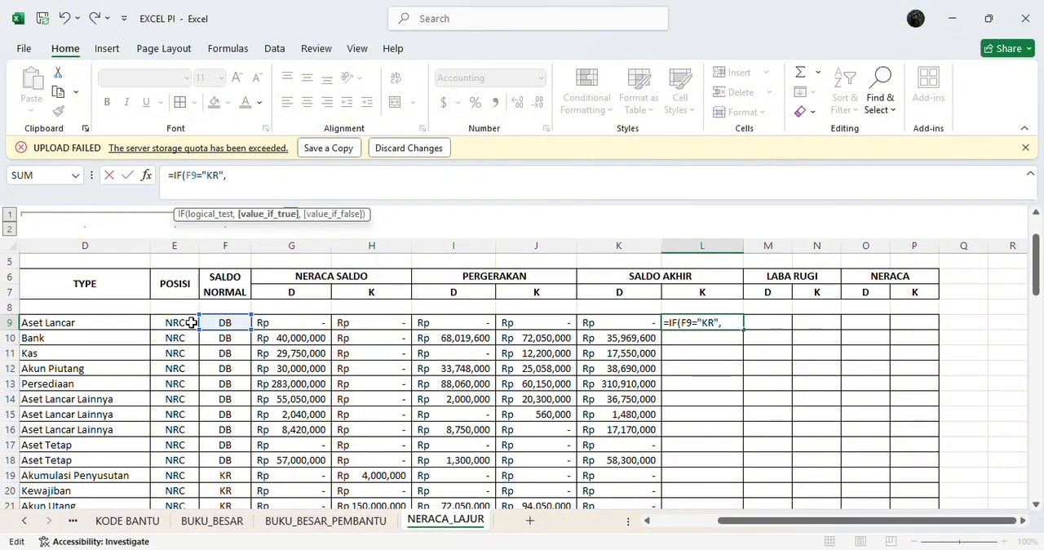
text(H9+)
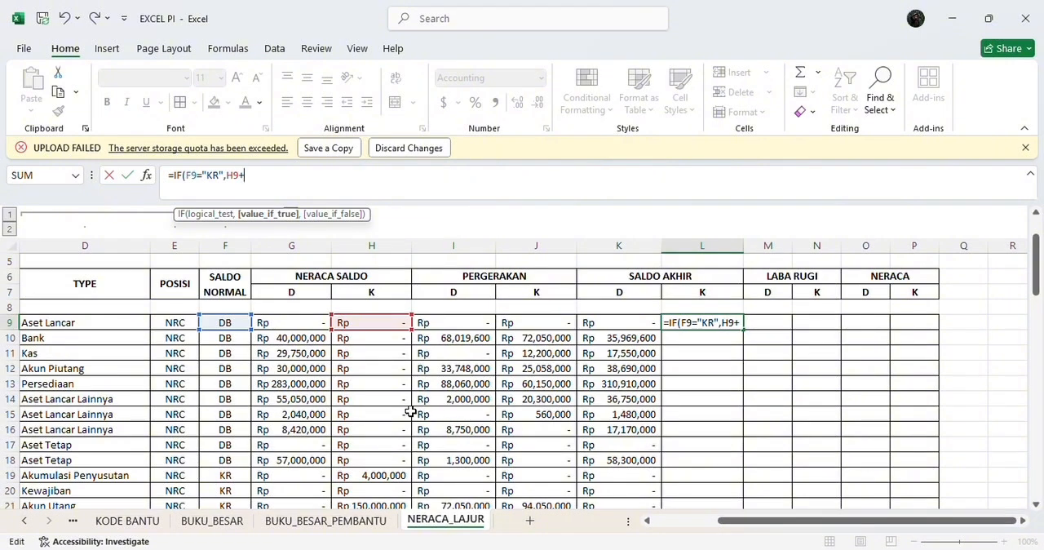
text(J9)
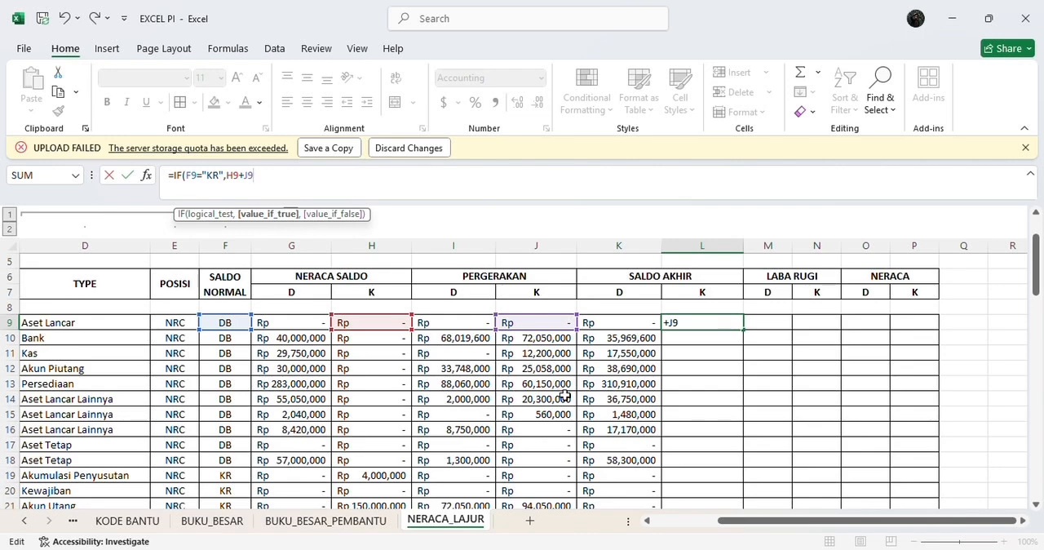
text(-G9-)
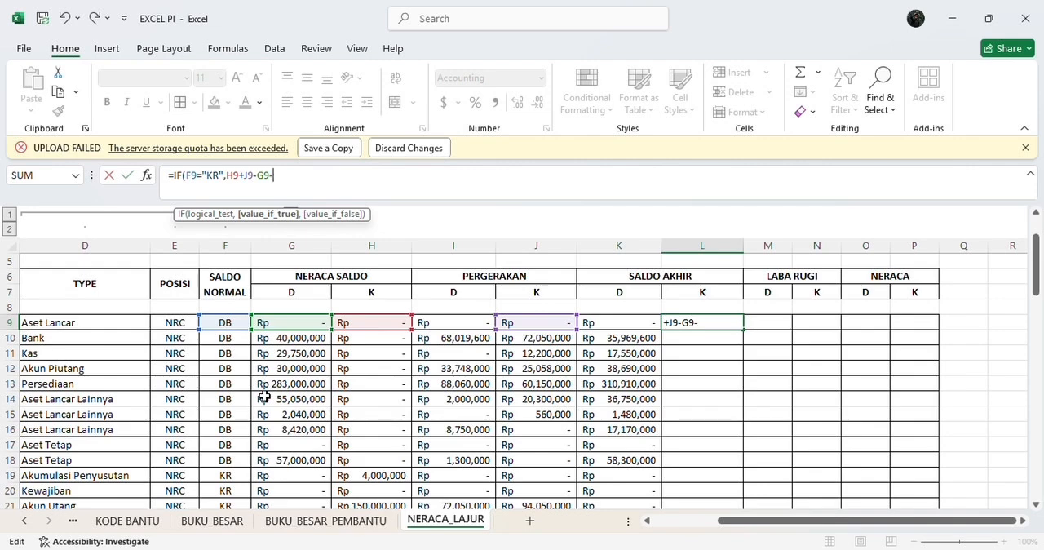
text(I9)
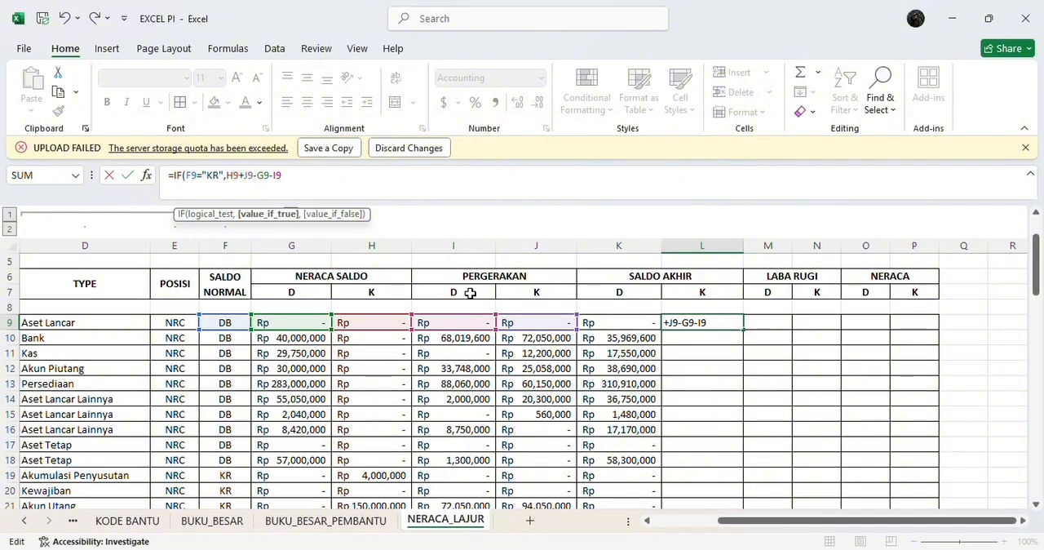
text(,)
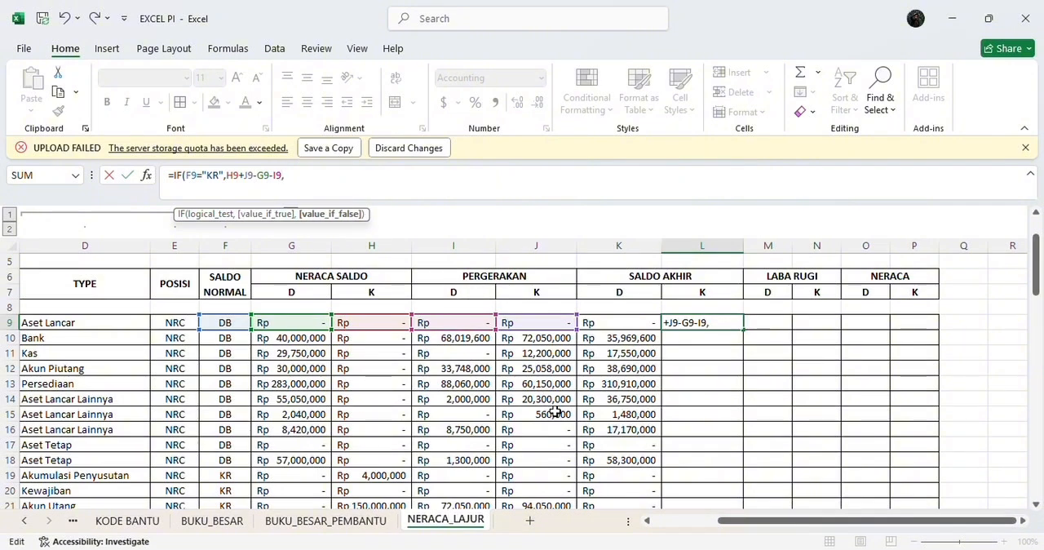
text(0))
key(Return)
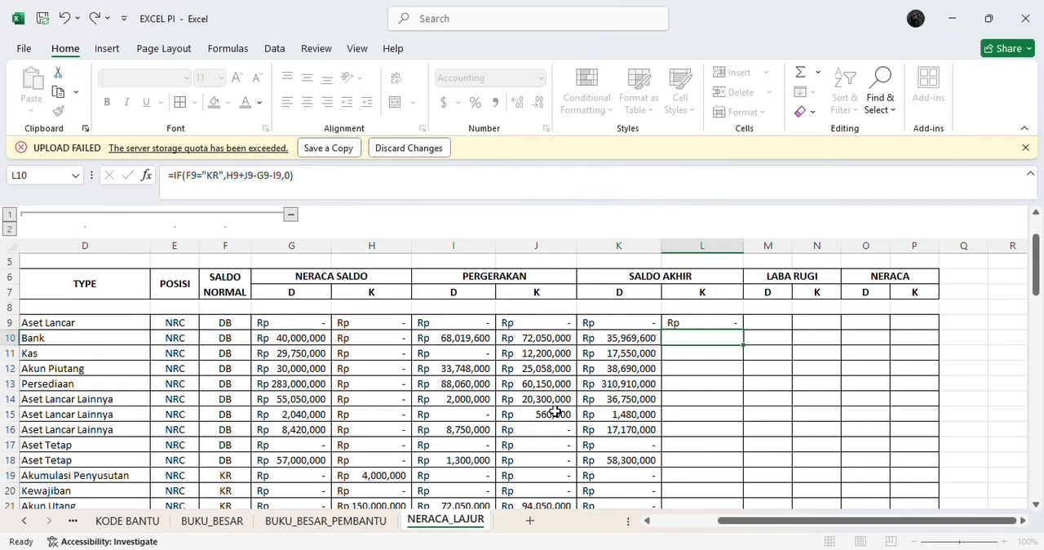
Step: Fill the L9 formula down the SALDO AKHIR credit column to row 72
click(718, 323)
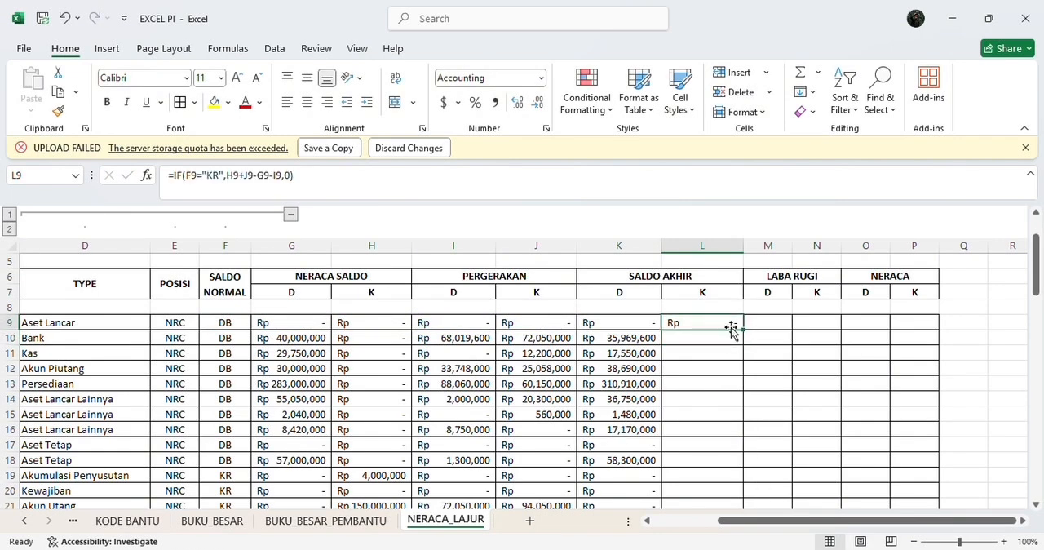
drag(741, 331, 755, 492)
scroll(802, 351, up, 17)
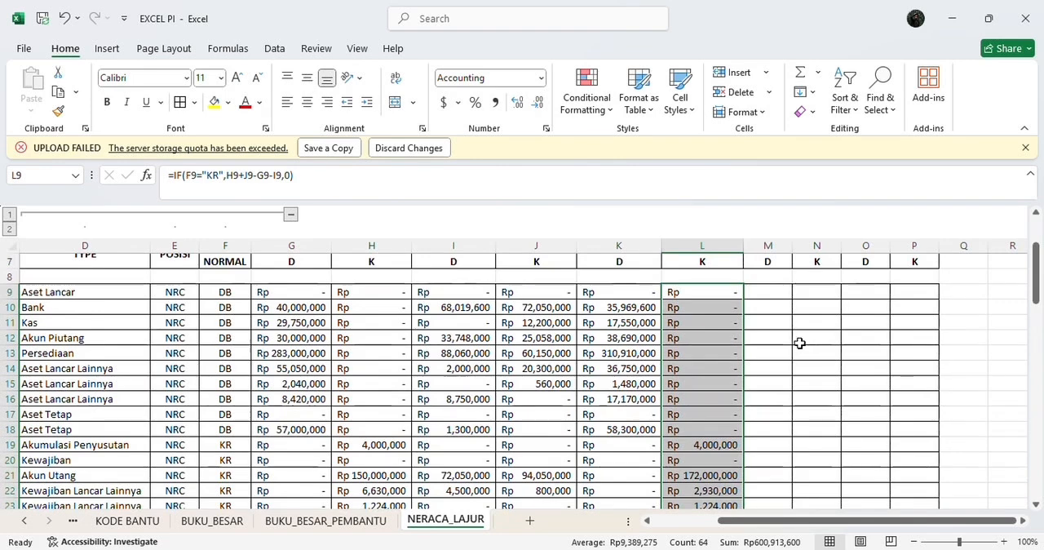
Step: Widen columns M through P under the LABA RUGI and NERACA headings to about the width of the other amount columns
click(775, 292)
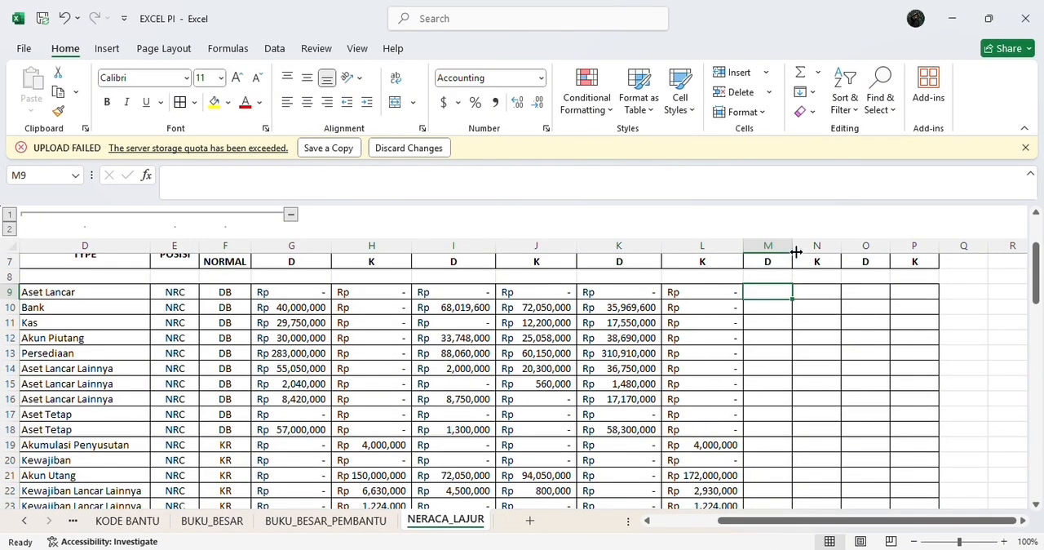
drag(792, 246, 821, 245)
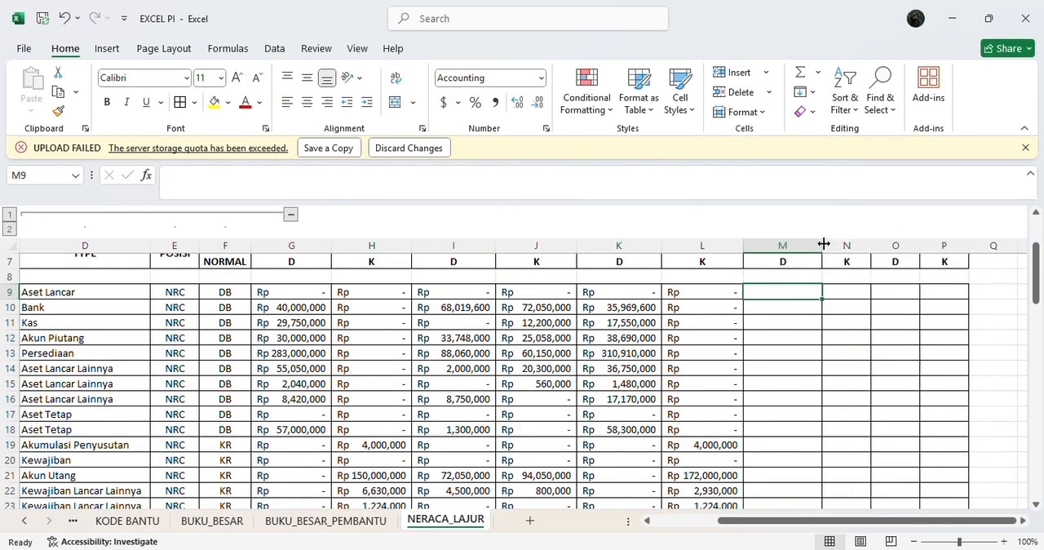
scroll(682, 364, up, 2)
scroll(683, 364, right, 1)
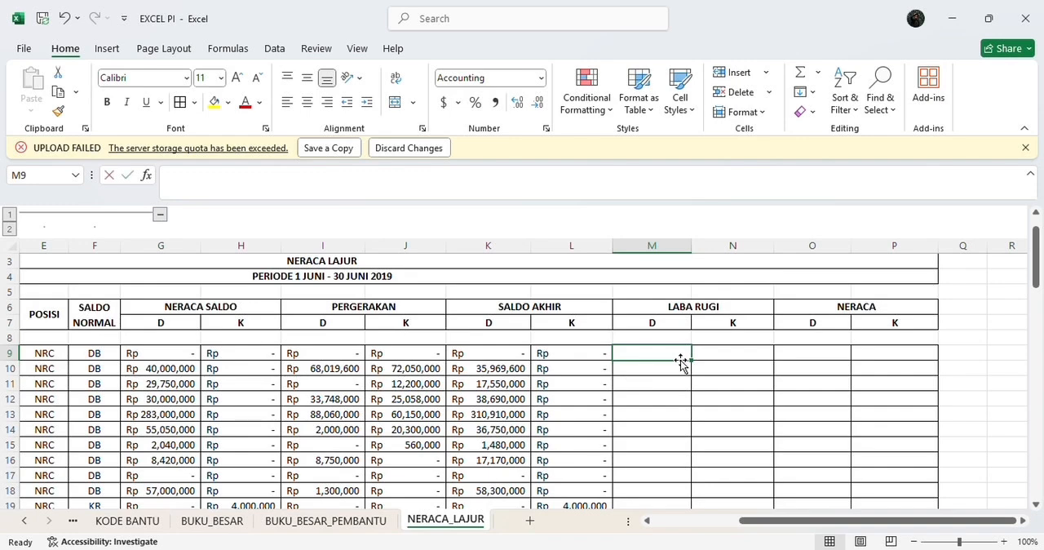
Step: Enter the formula =IF(E9="LRG",K9,0) in cell M9 under the LABA RUGI debit column
text(=IF)
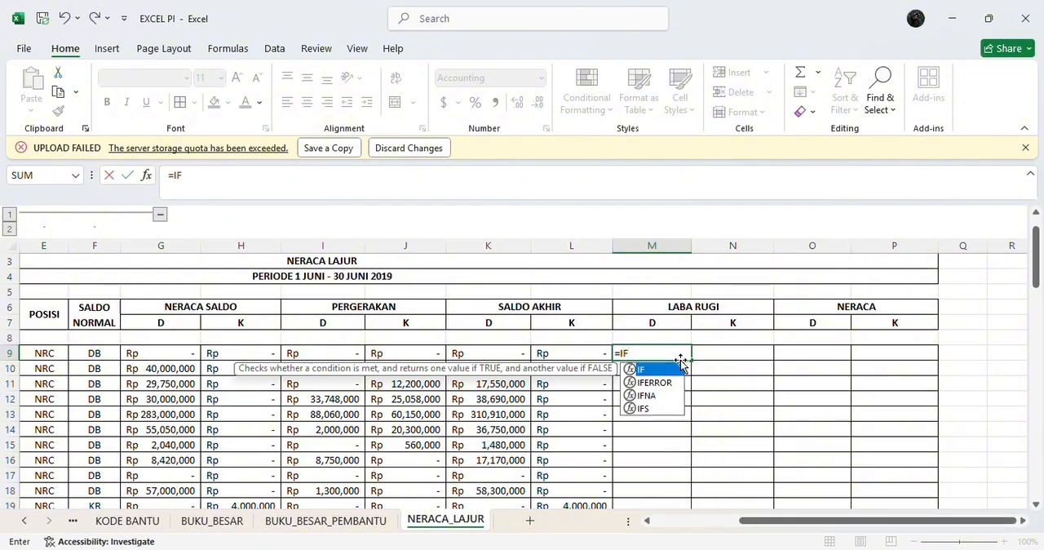
double_click(659, 372)
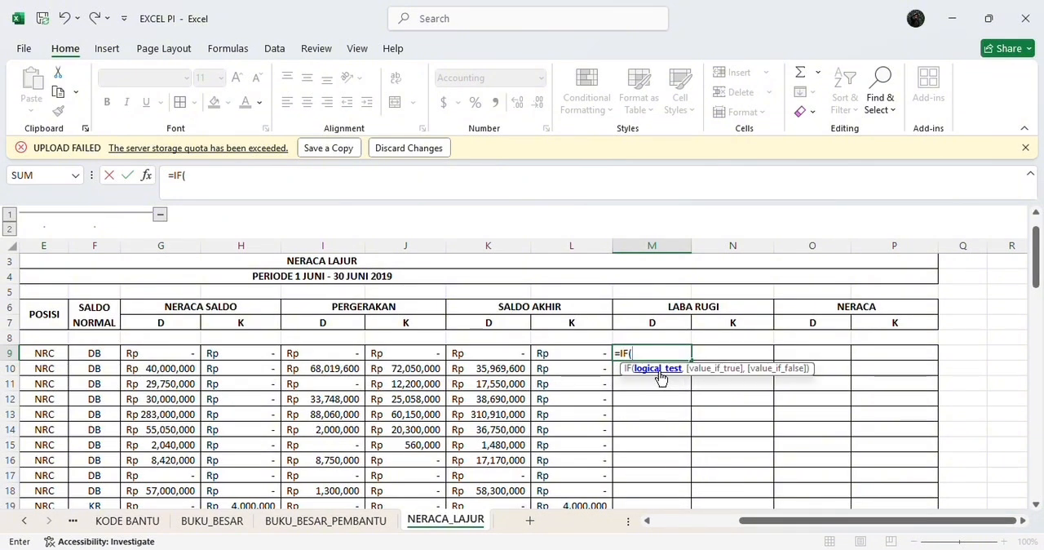
text(E9)
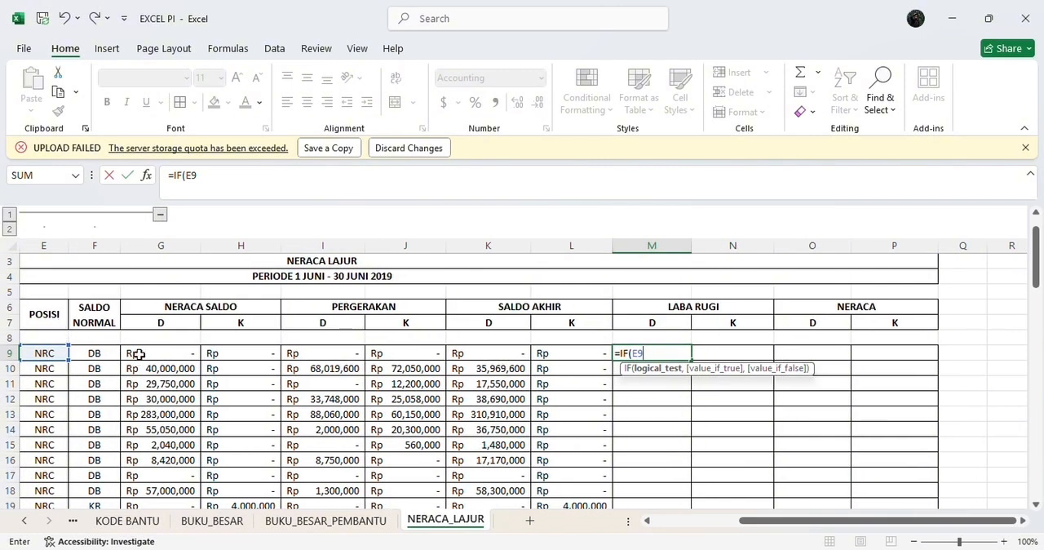
text(=")
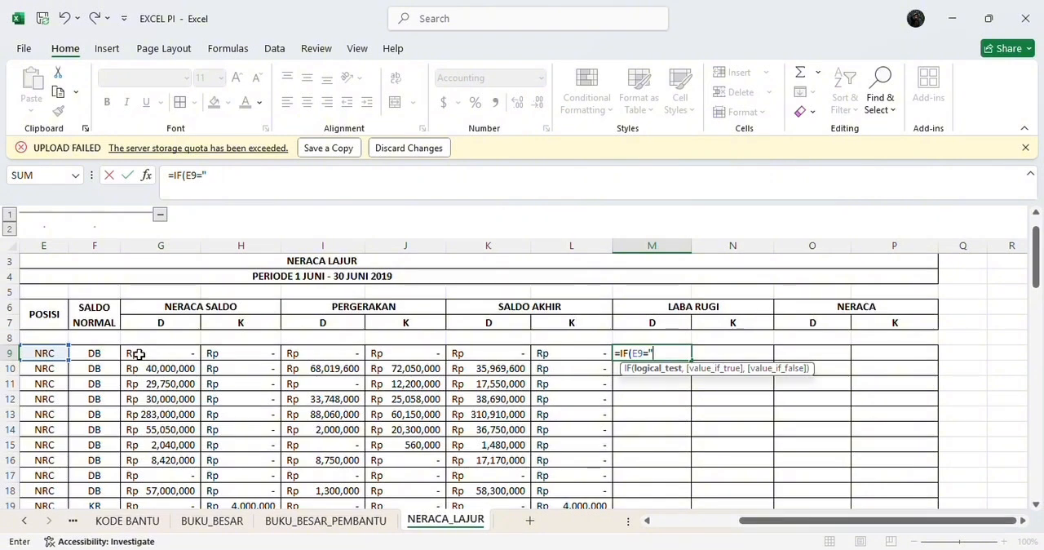
text(LRG)
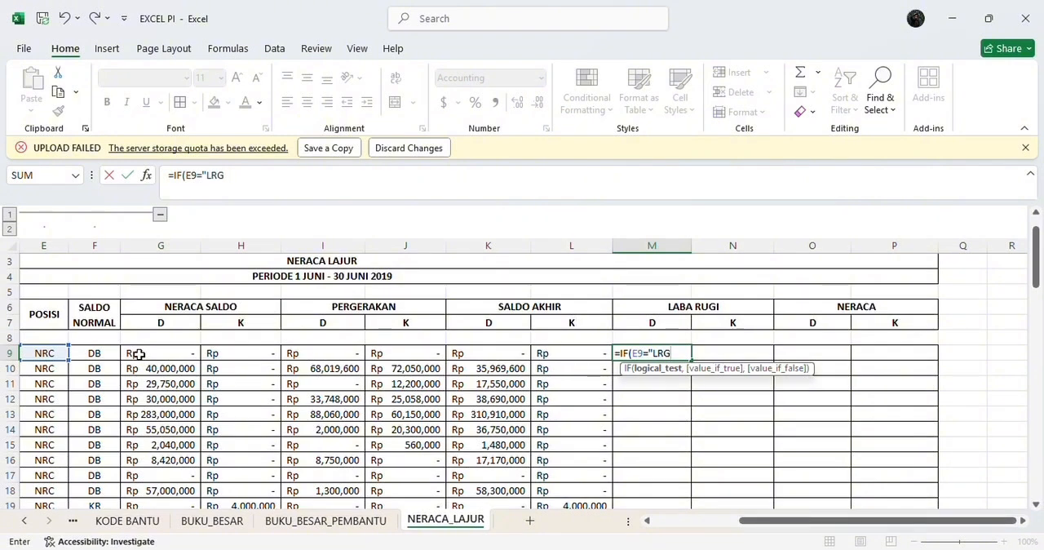
text(",K9)
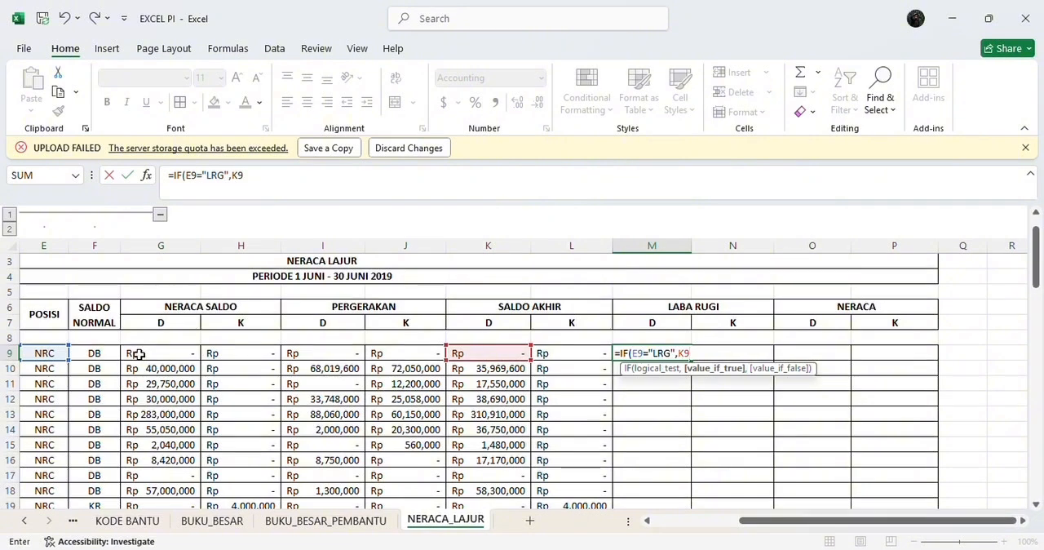
text(,0)
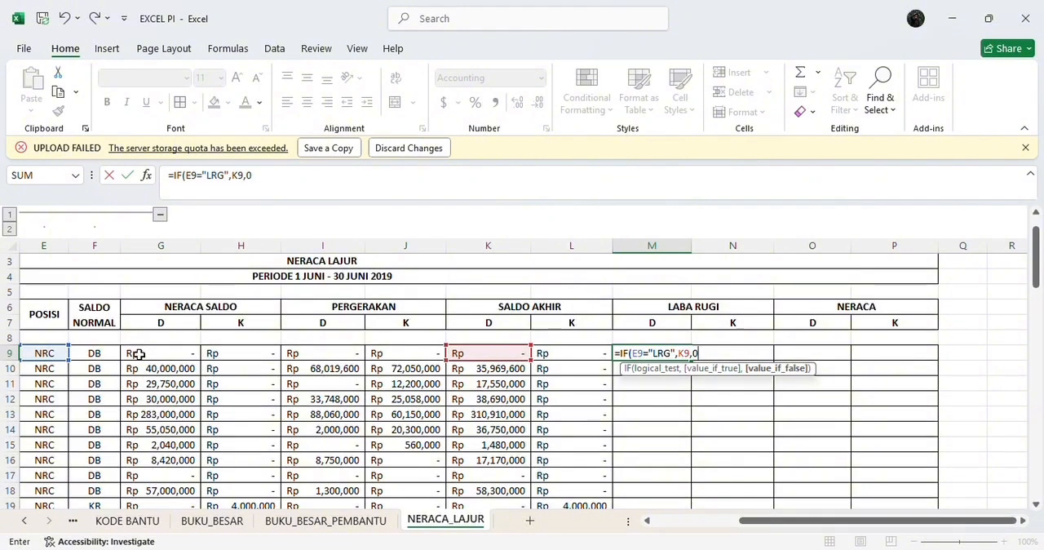
text())
key(Return)
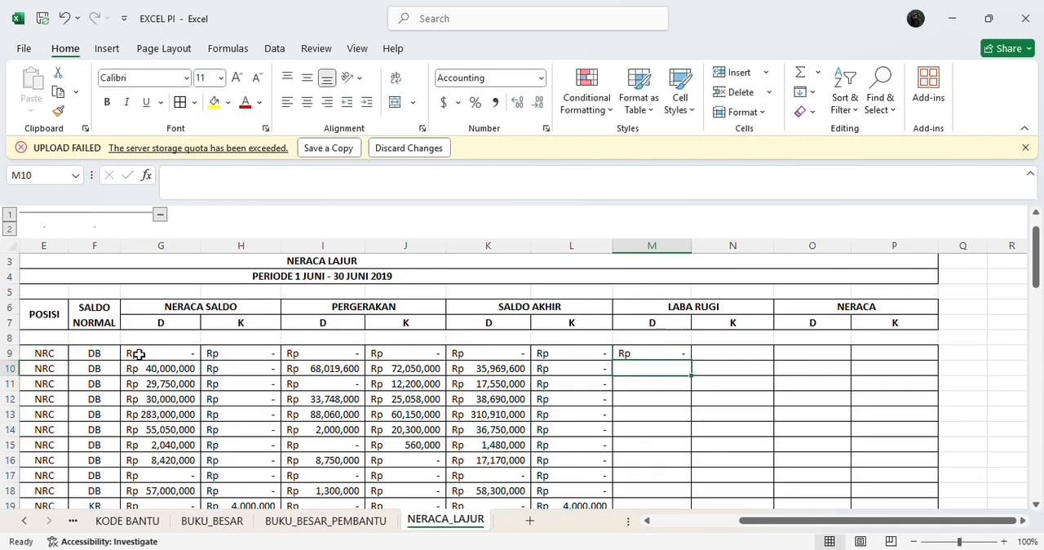
Step: Fill the M9 formula down the LABA RUGI debit column and review the filled rows
click(668, 350)
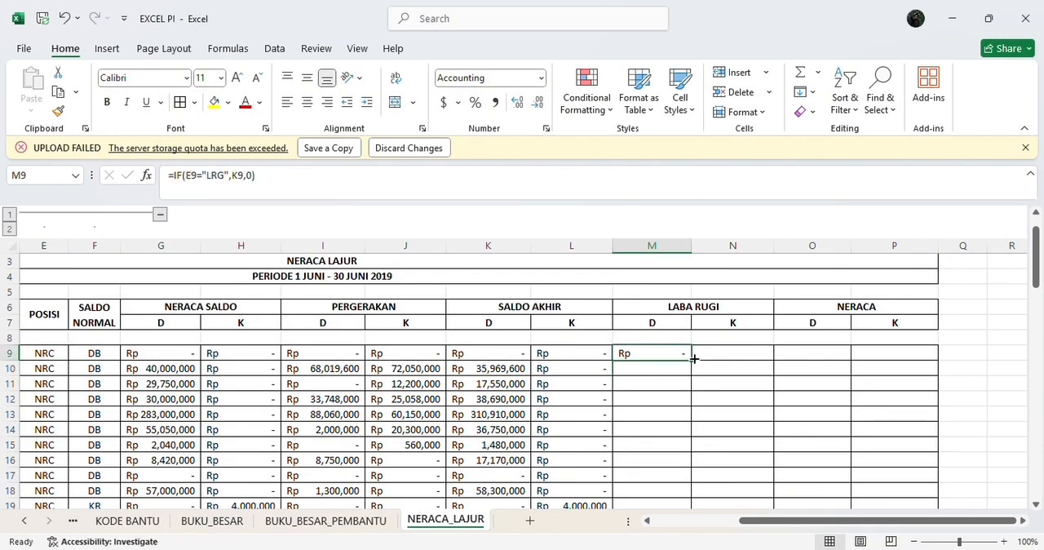
drag(689, 363, 683, 494)
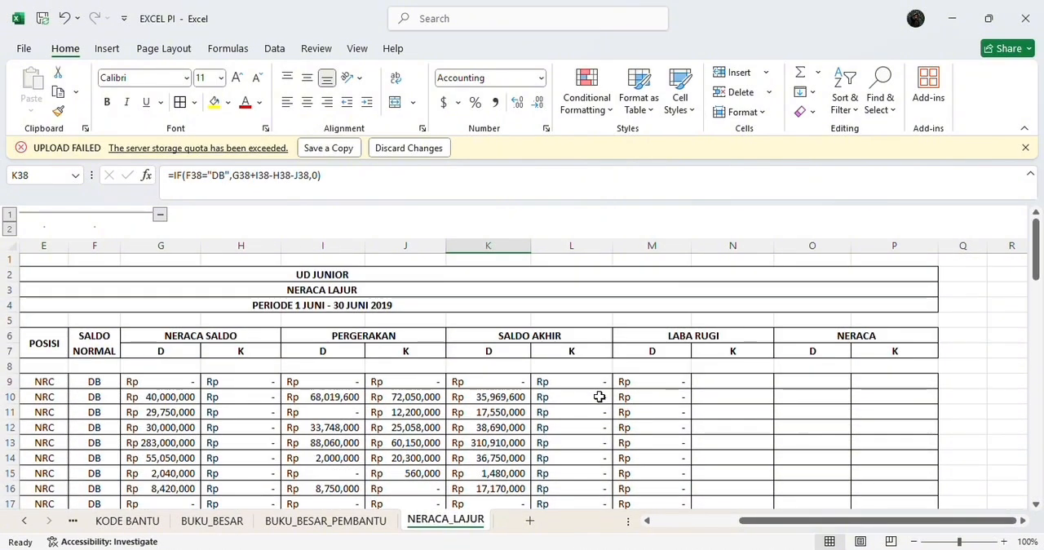
scroll(599, 396, down, 2)
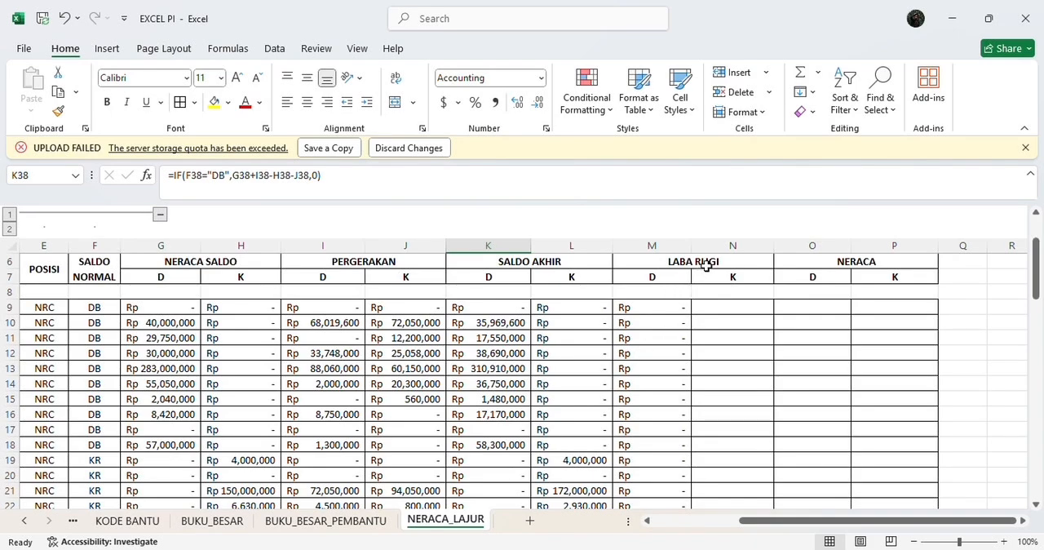
scroll(674, 358, down, 3)
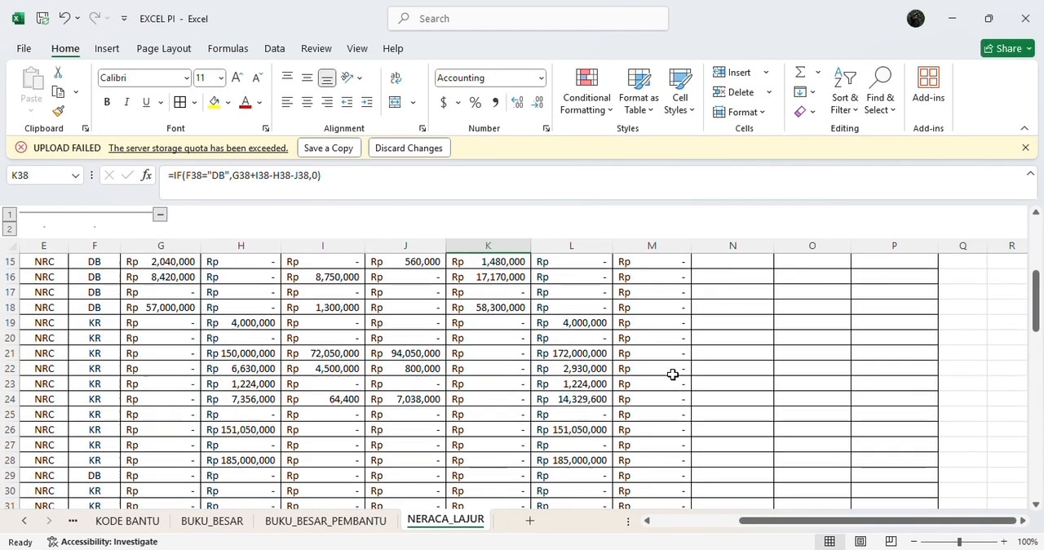
Step: Enter the formula =IF(E9="LRG",L9,0) in cell N9 under the LABA RUGI credit column
scroll(672, 374, up, 4)
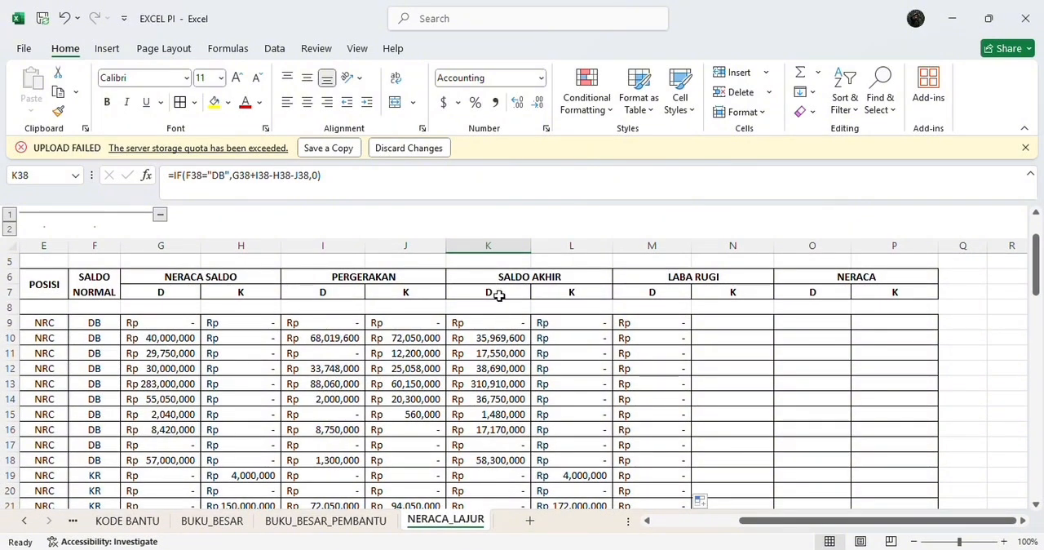
scroll(505, 400, down, 6)
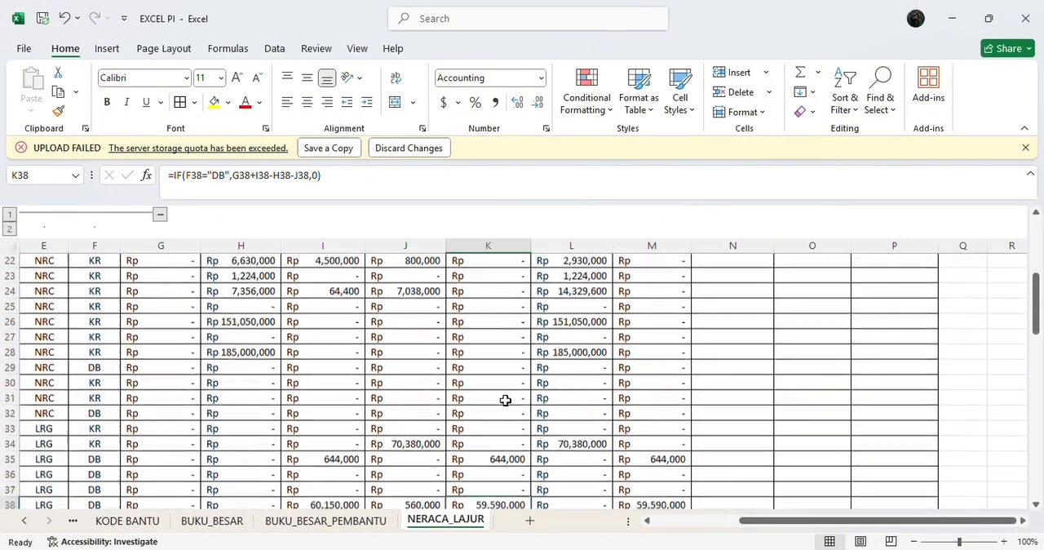
click(636, 443)
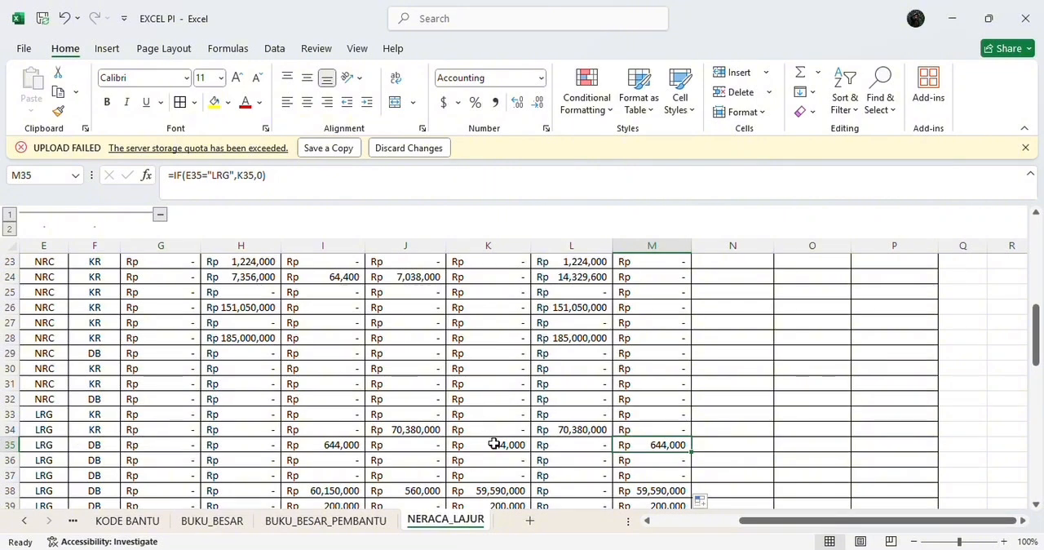
scroll(571, 408, up, 7)
click(711, 382)
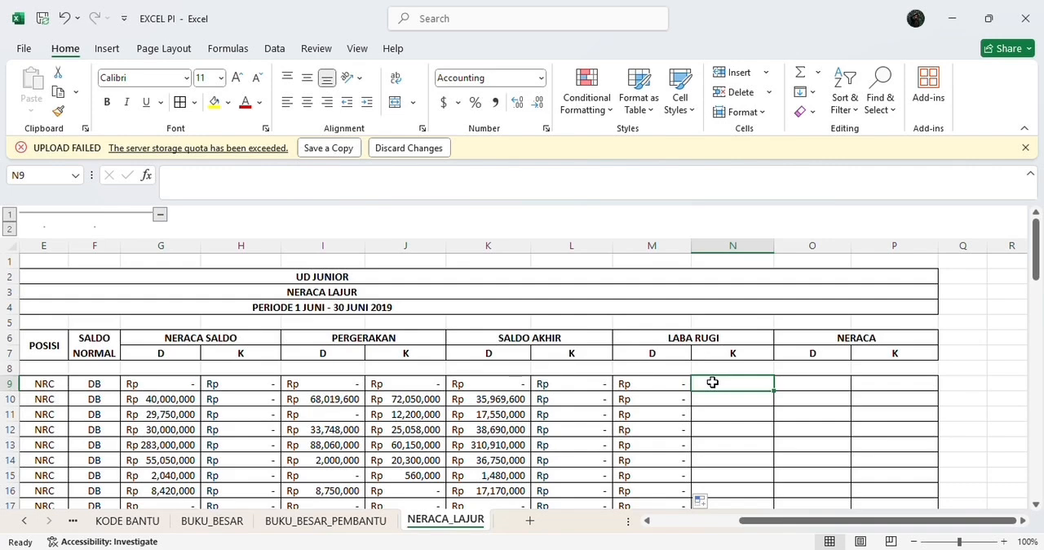
text(=IF)
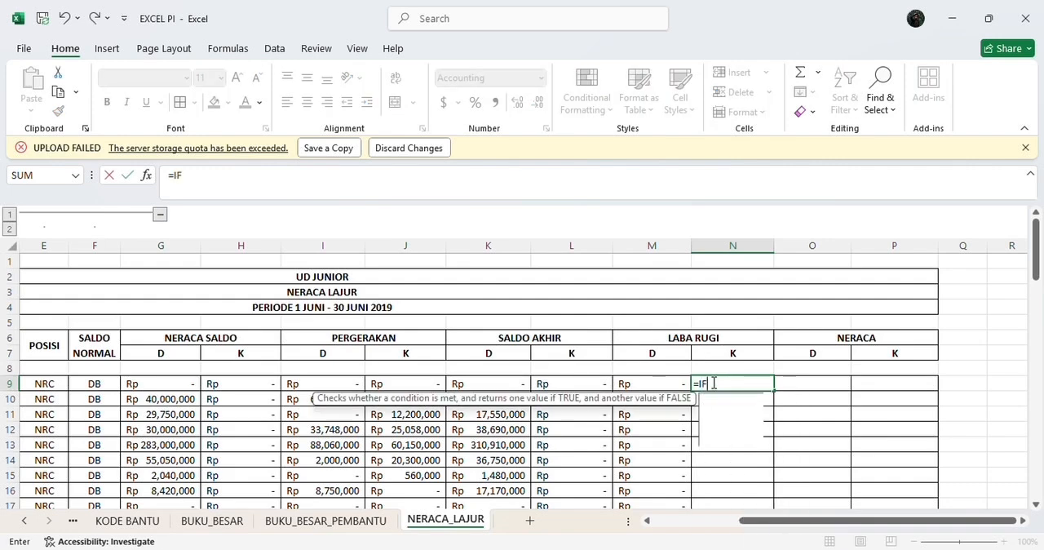
text(()
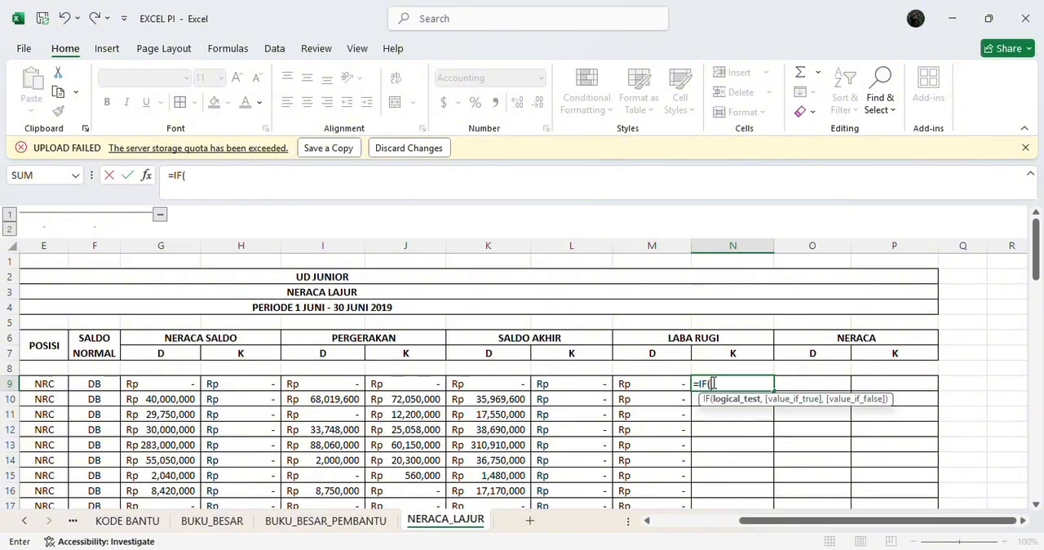
text(E9)
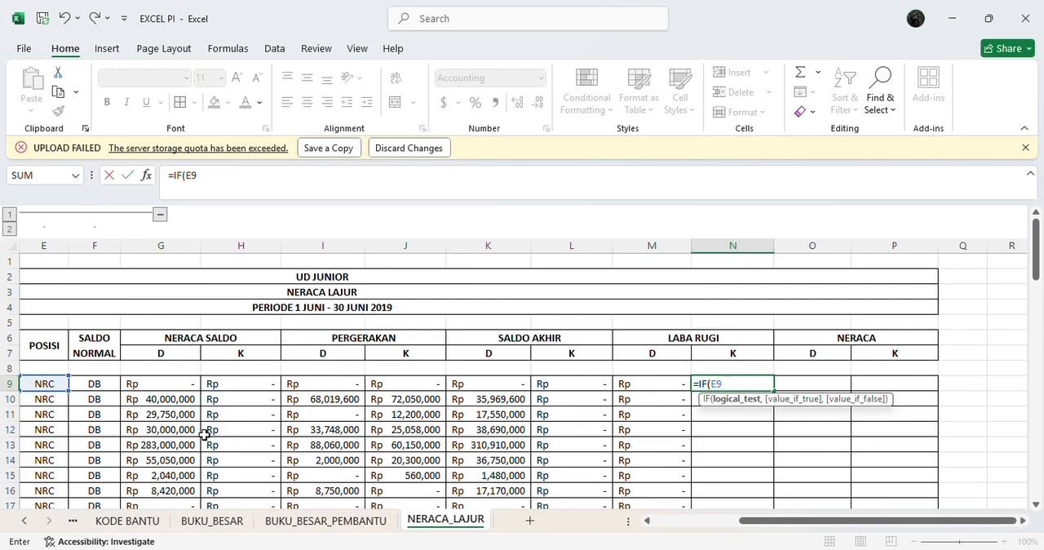
text(="LRG",)
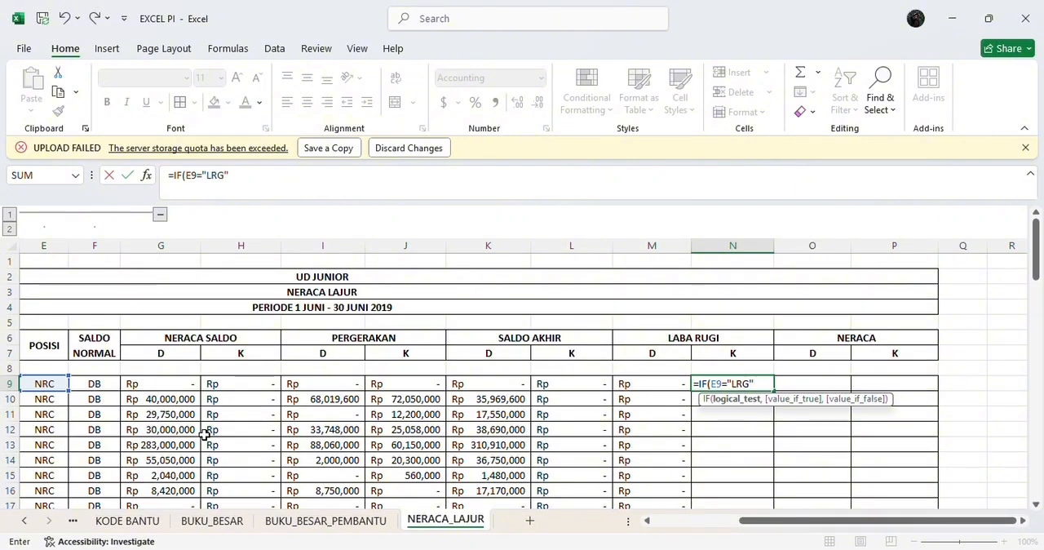
text(L)
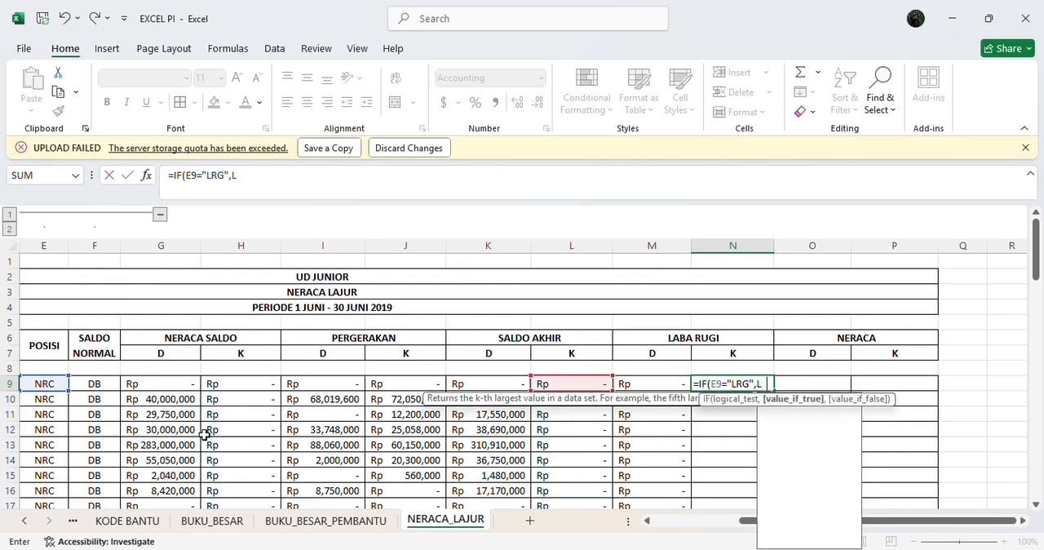
text(9)
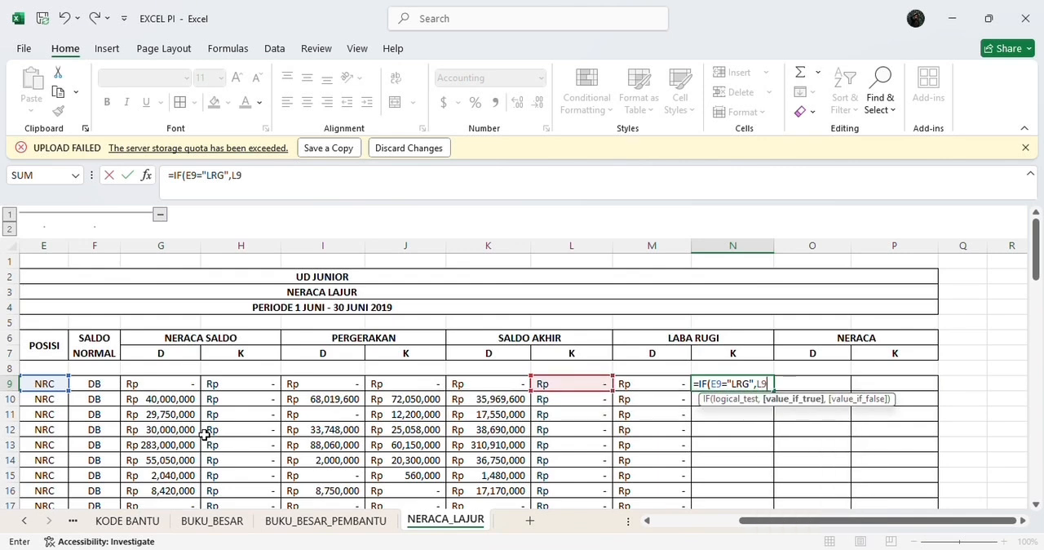
text(,0)
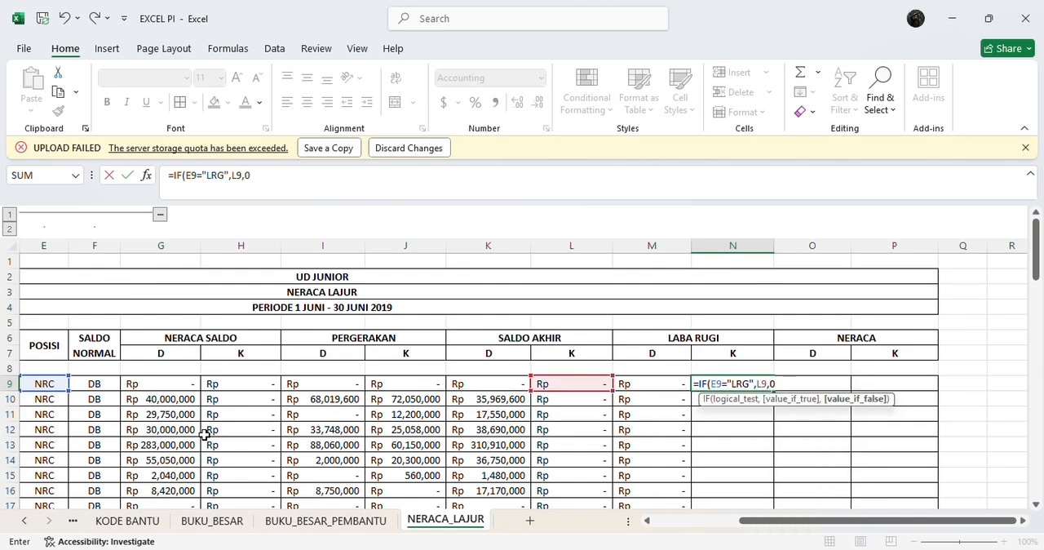
text())
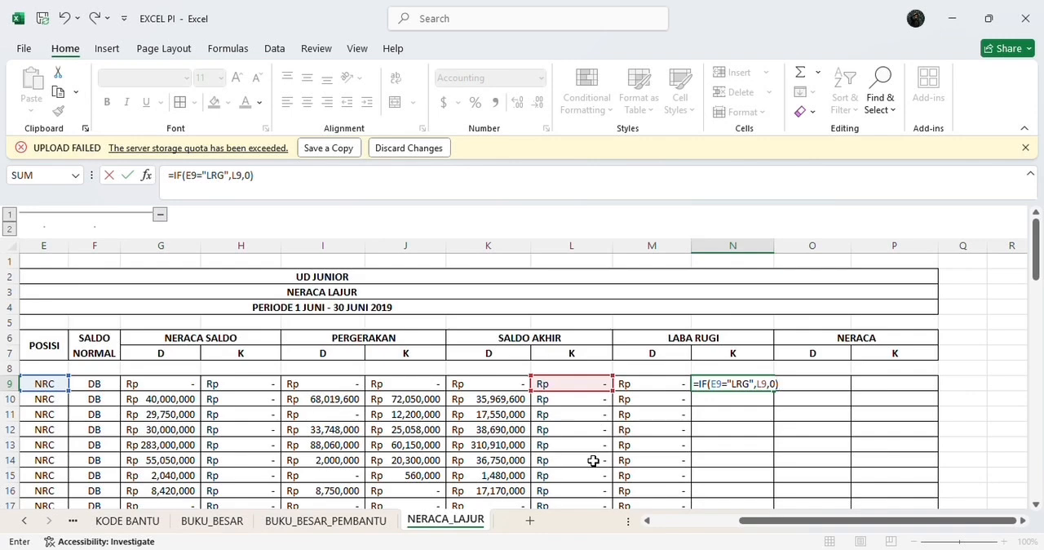
key(Return)
Step: Fill the N9 formula down the LABA RUGI credit column to row 72
click(735, 382)
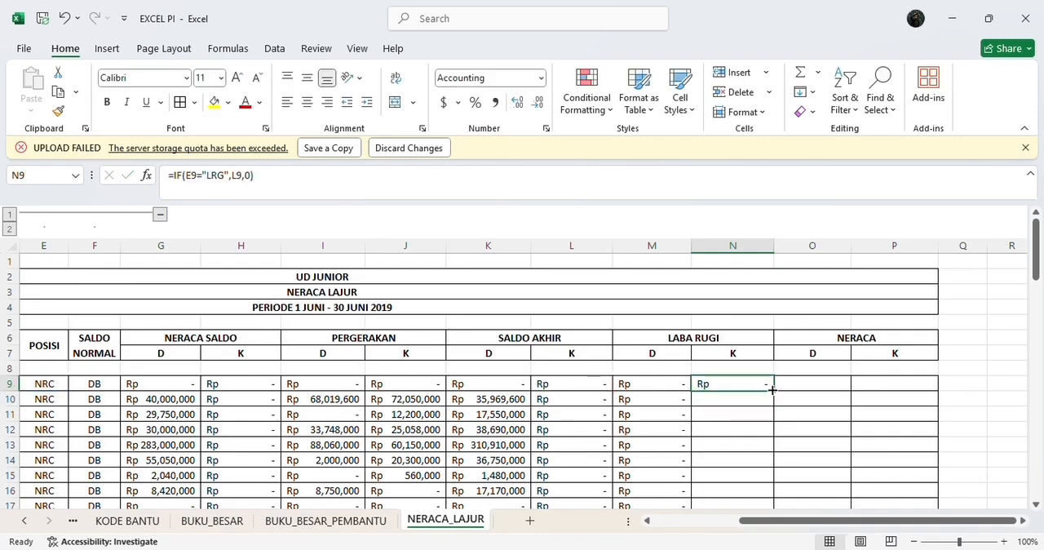
drag(771, 389, 858, 482)
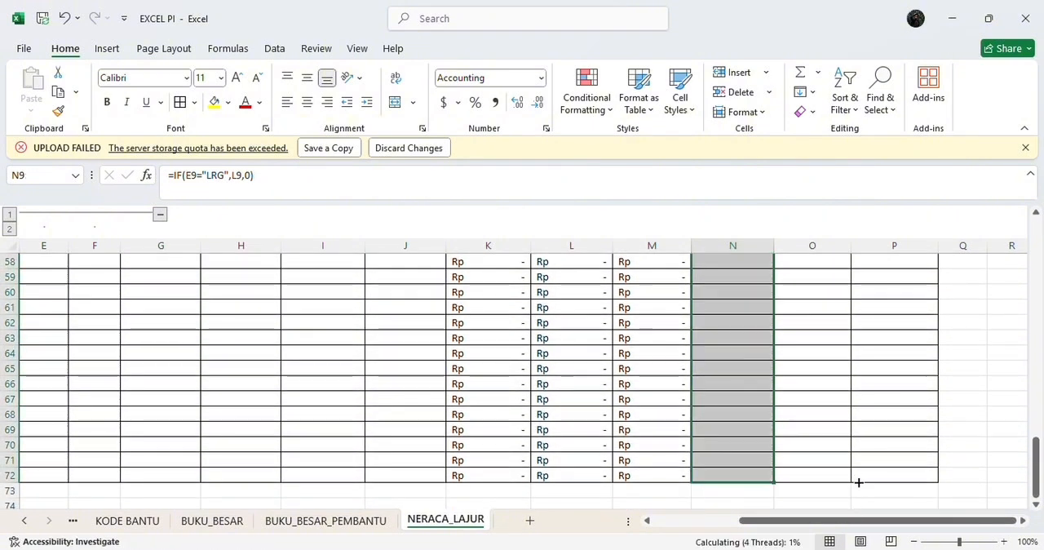
Step: Enter the formula =IF(E9="NRC",K9,0) in cell O9 under the NERACA debit column
key(Right)
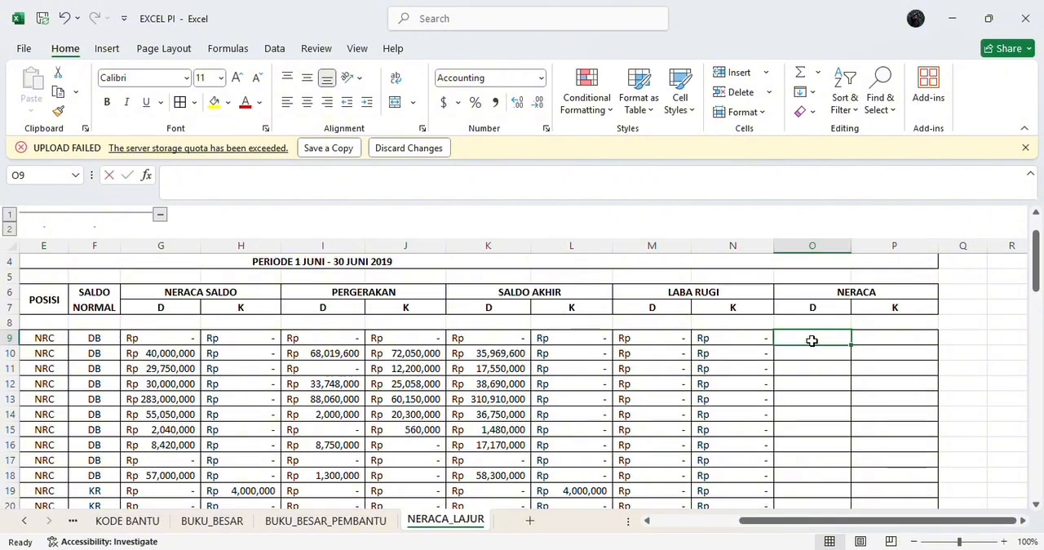
text(=IF)
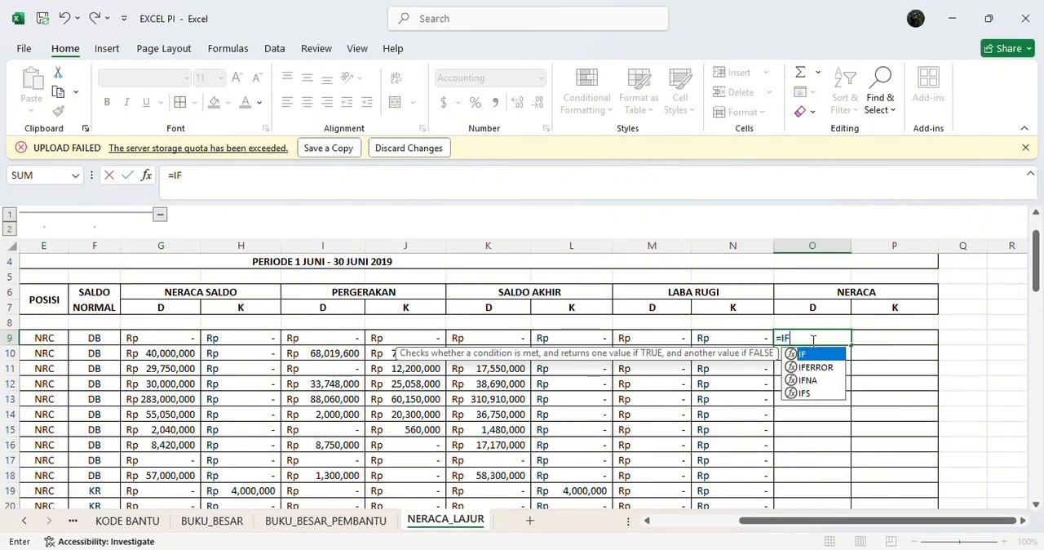
text(()
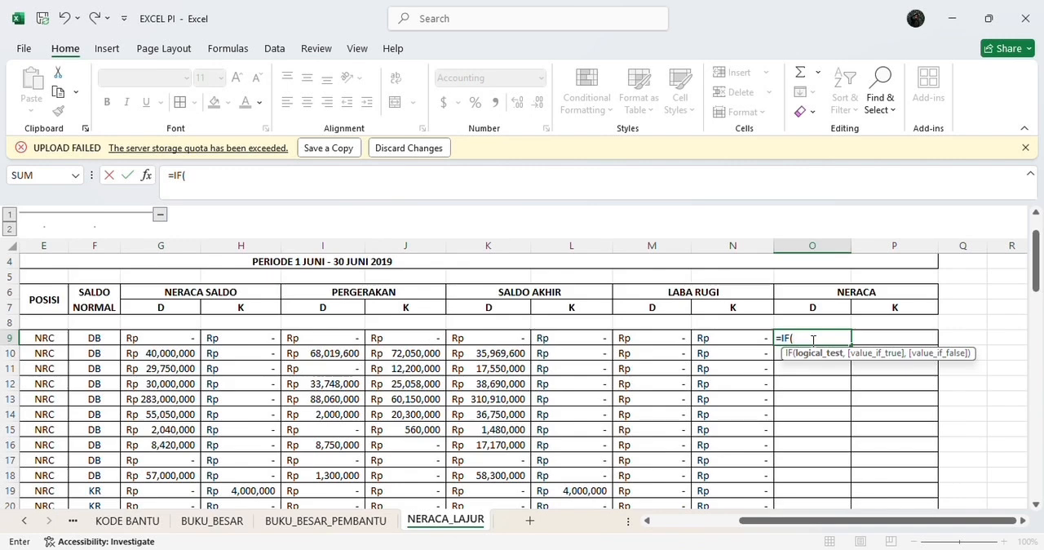
text(E9=)
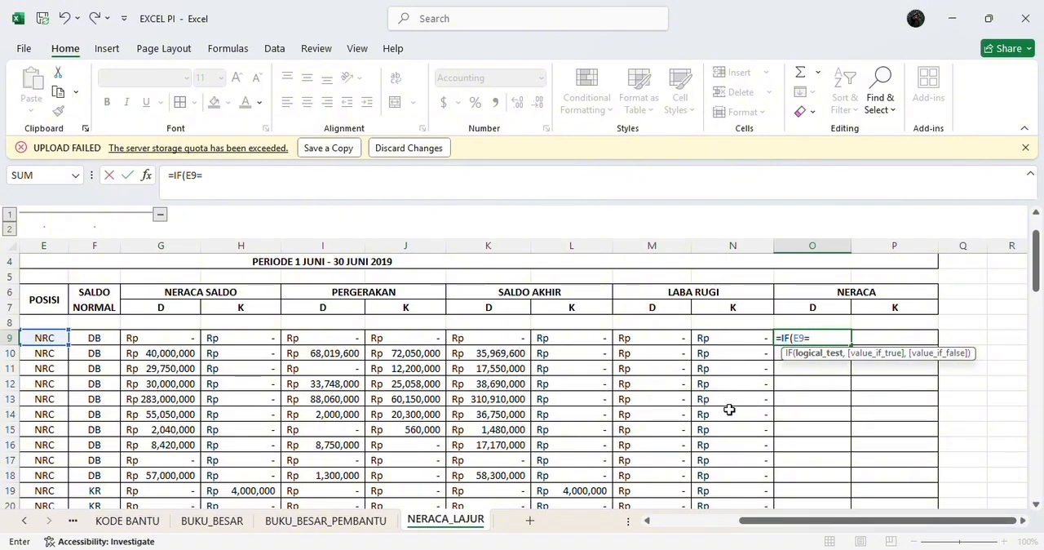
text("NRC)
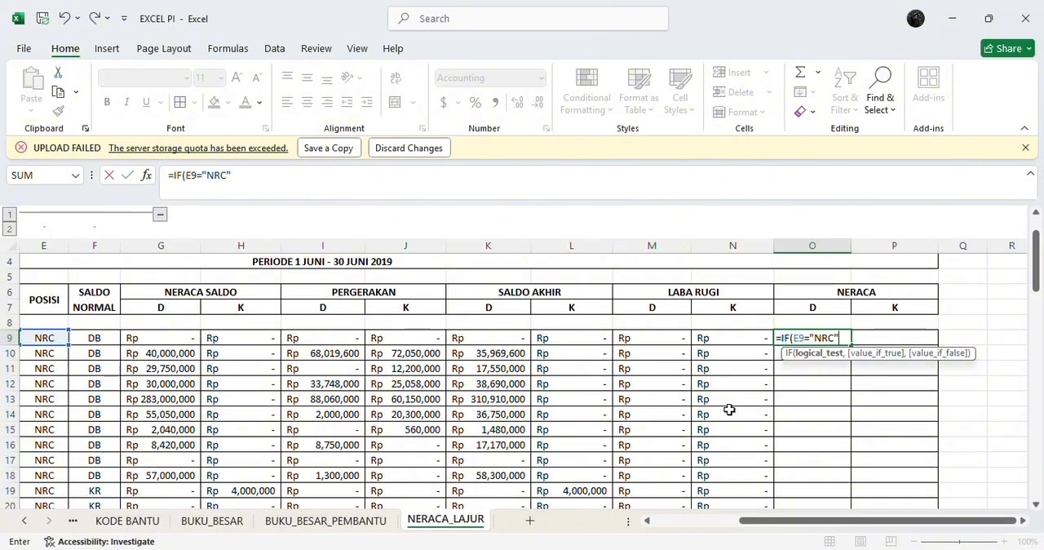
text(",K9)
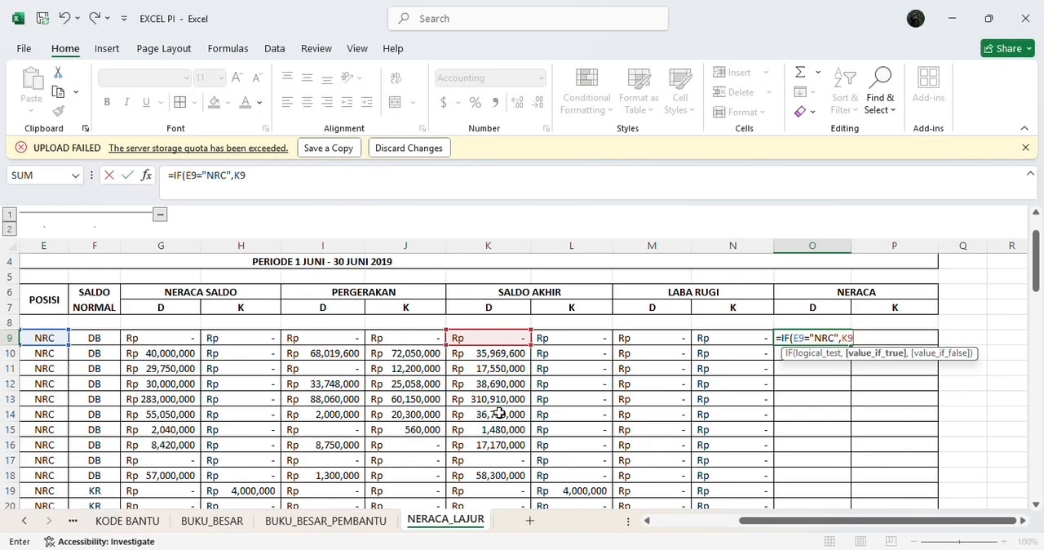
text(,)
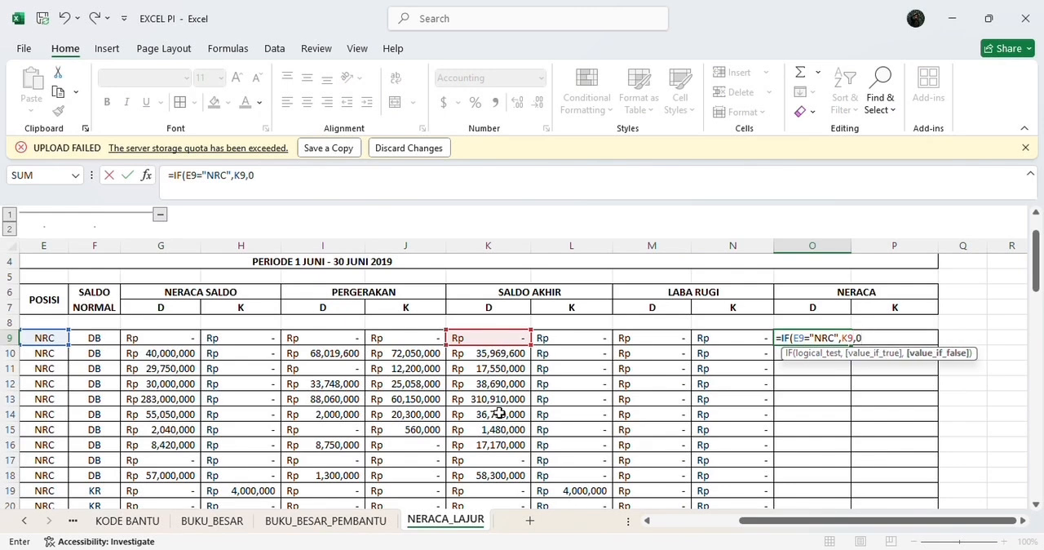
text(0))
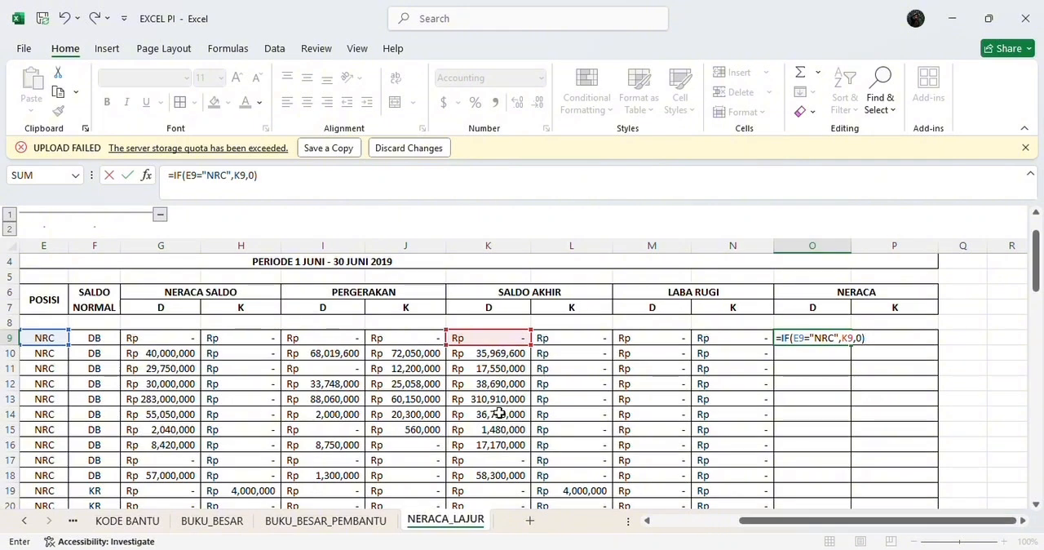
key(Return)
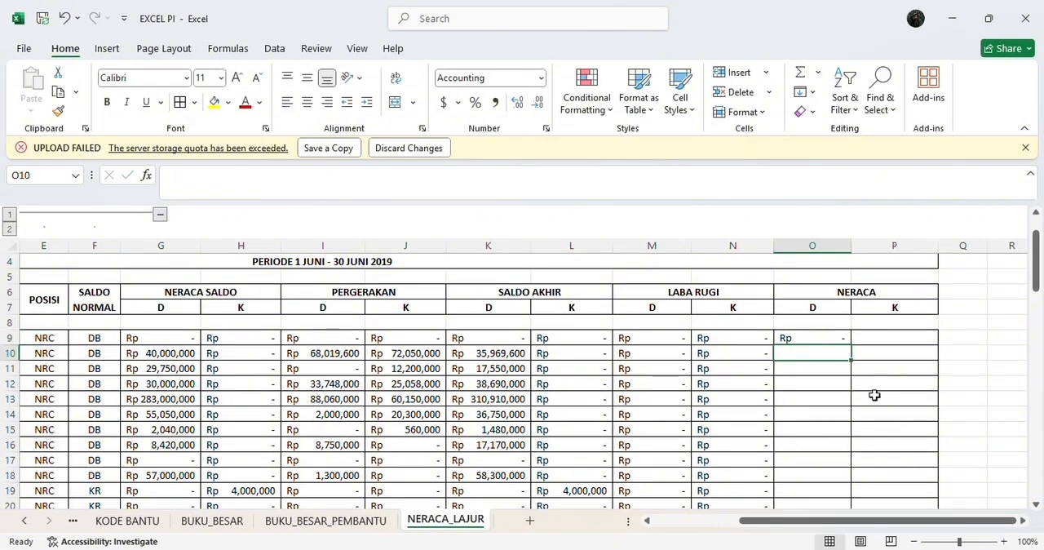
Step: Fill the O9 formula down the NERACA debit column to row 57
click(830, 339)
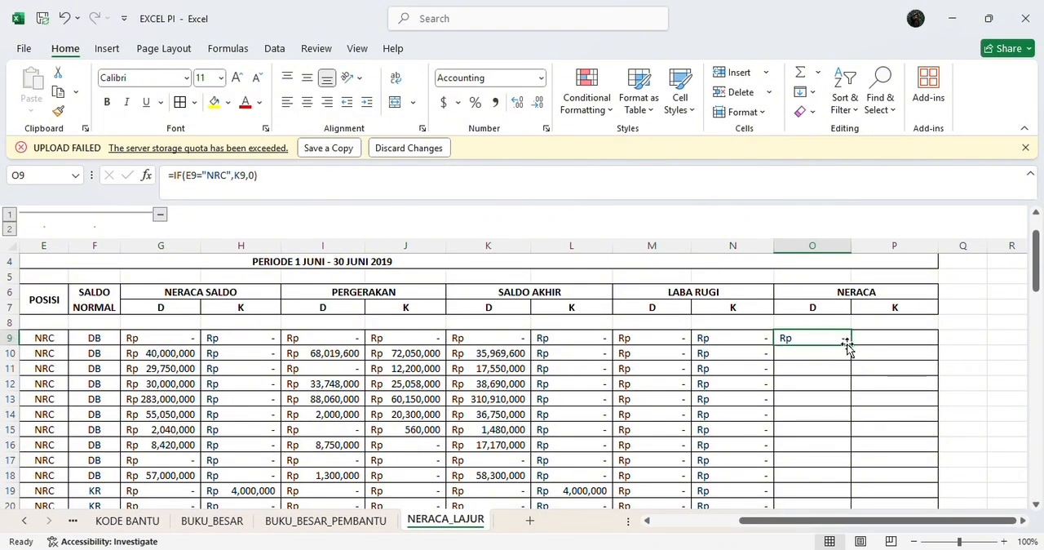
drag(849, 347, 874, 371)
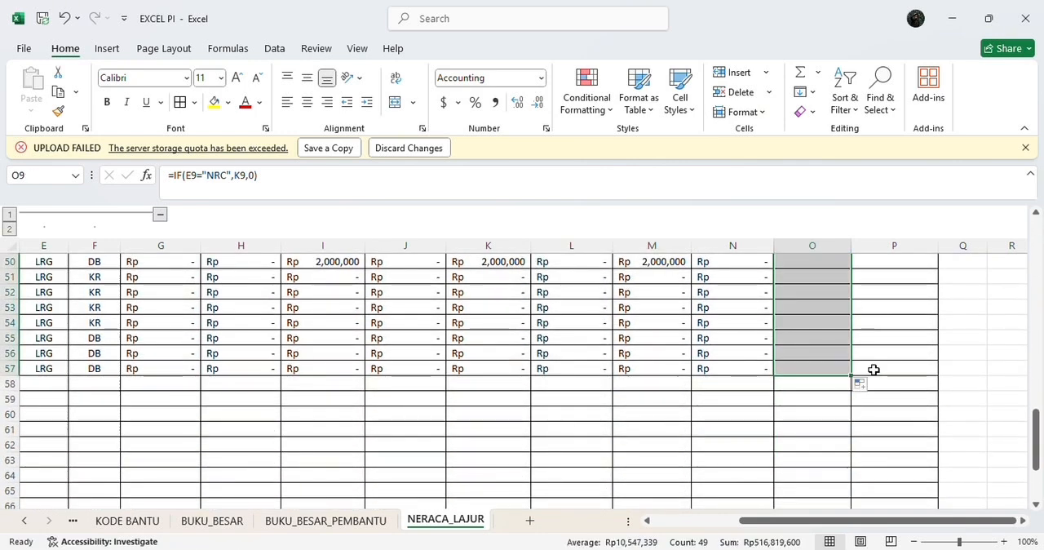
Step: Enter the formula =IF(E9="NRC",L9,0) in cell P9 under the NERACA credit column
key(Right)
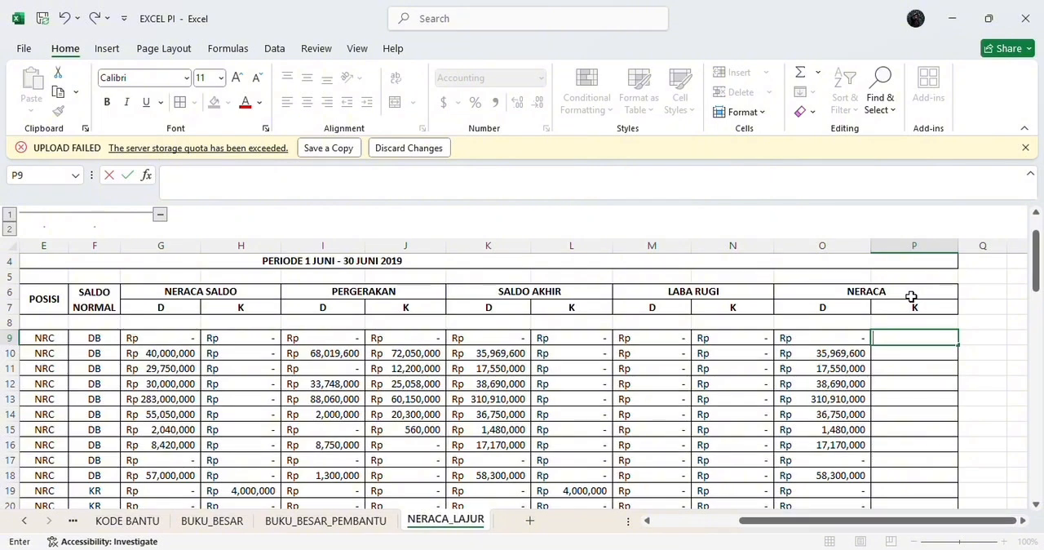
text(=)
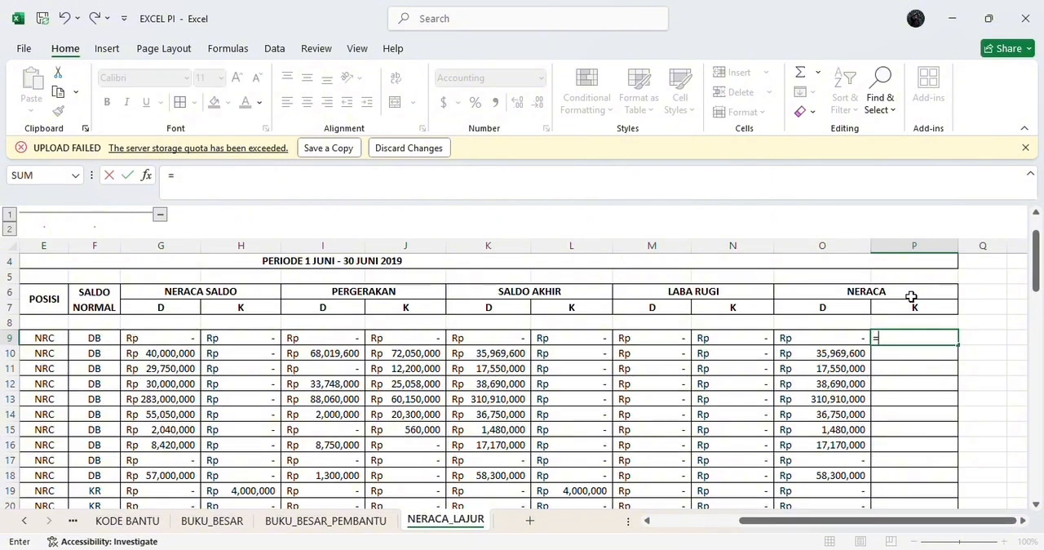
text(IF)
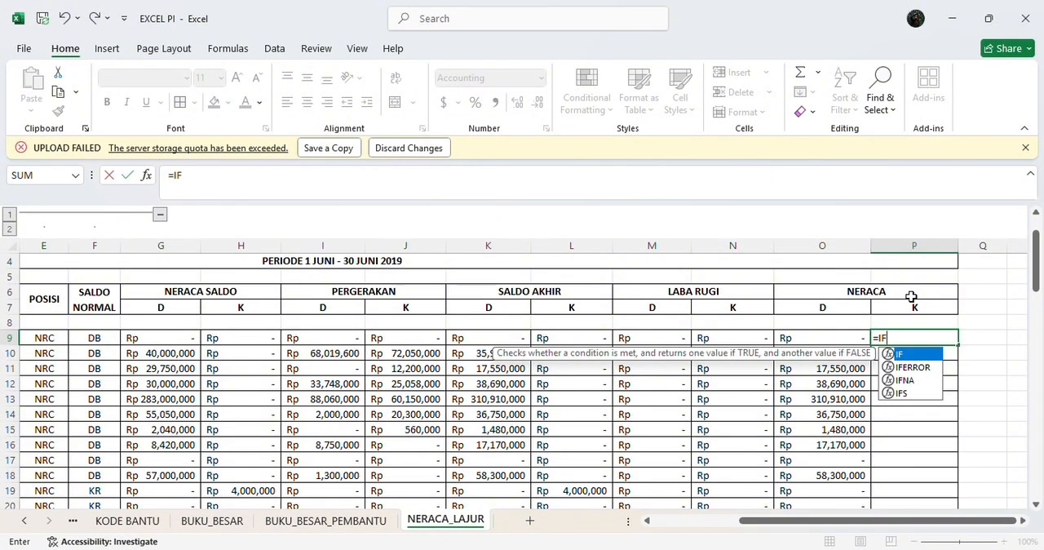
text((E9)
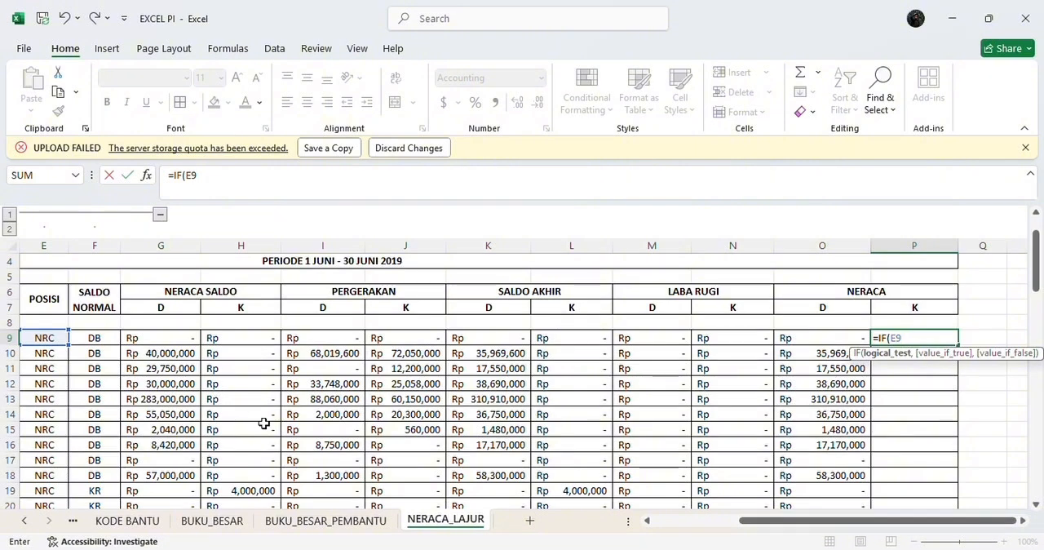
text(="N)
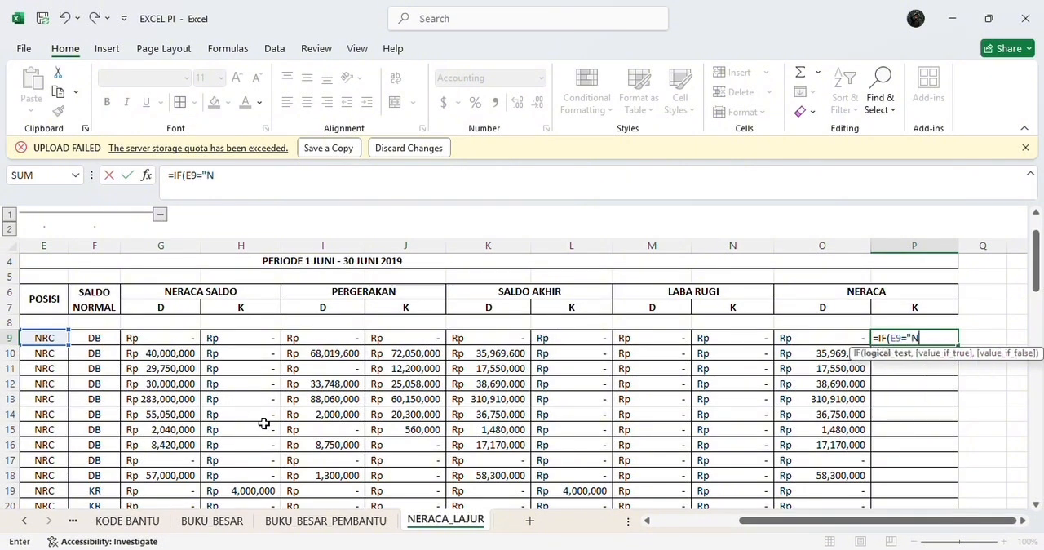
text(RC",L)
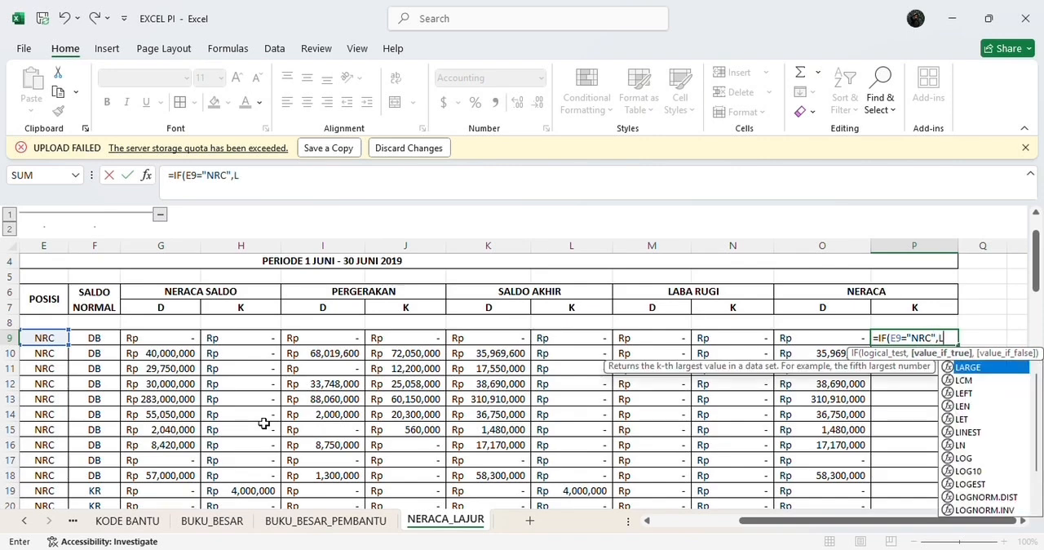
text(9)
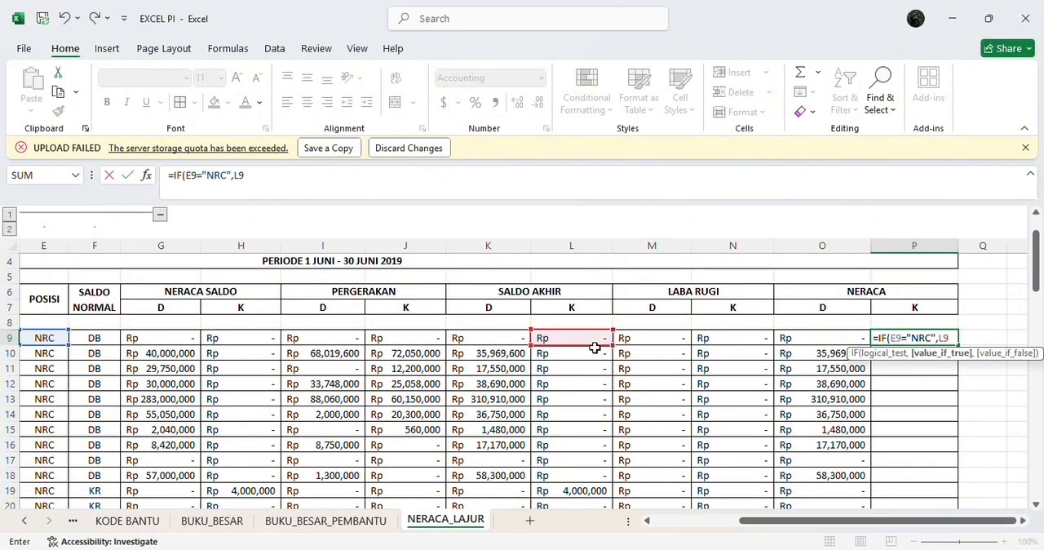
text(,)
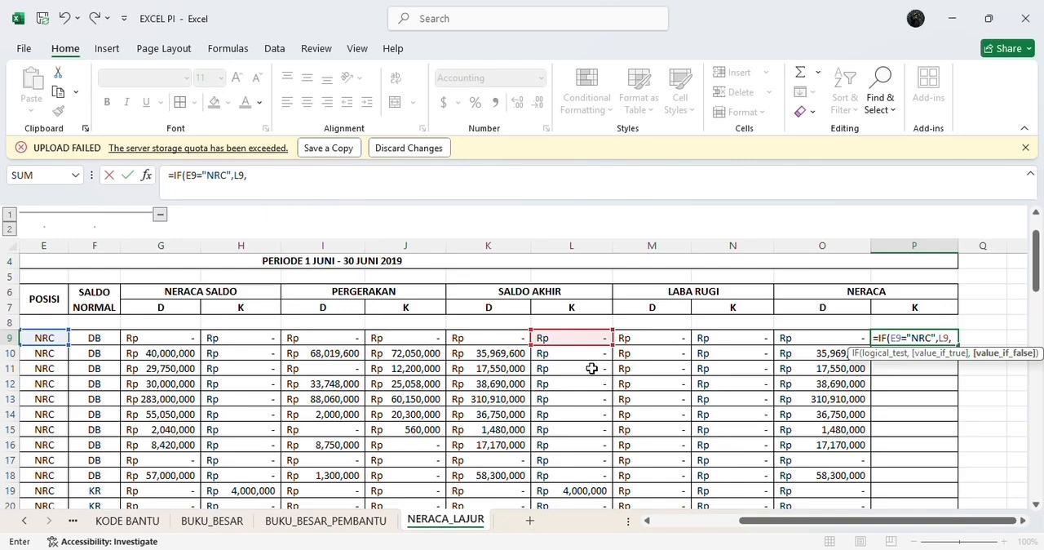
text(0))
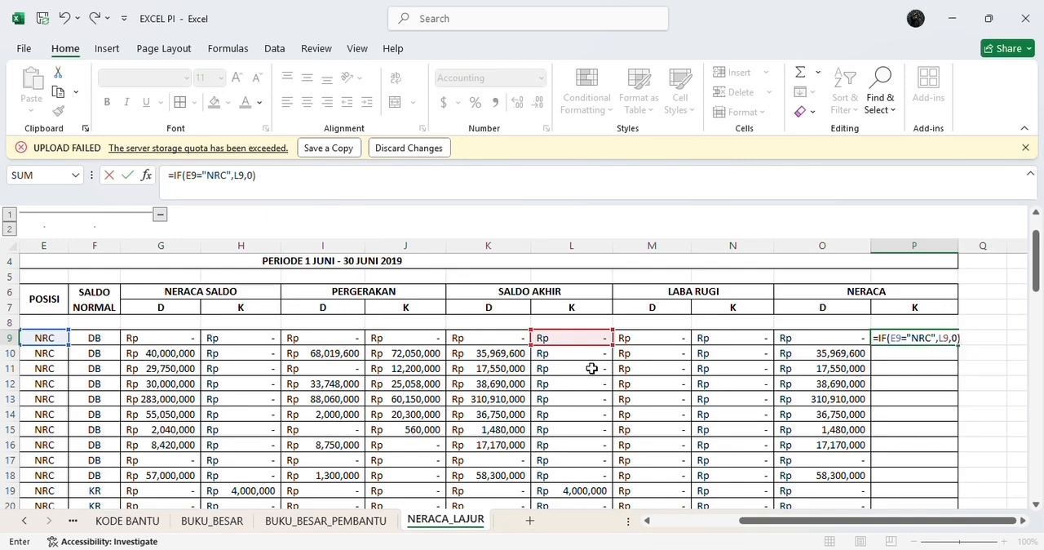
key(Return)
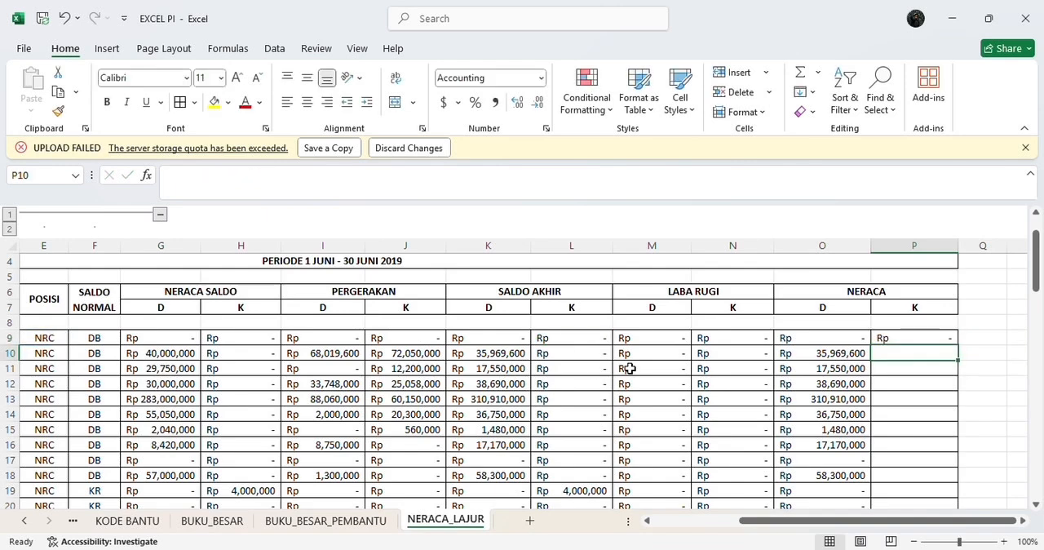
Step: Fill the P9 formula down the NERACA credit column through the account rows
click(937, 337)
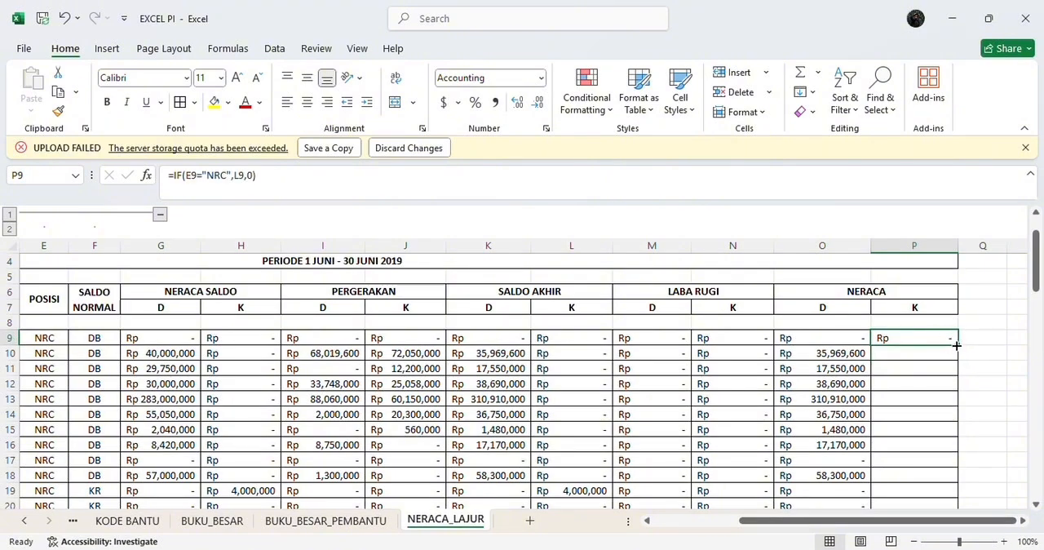
drag(956, 345, 971, 316)
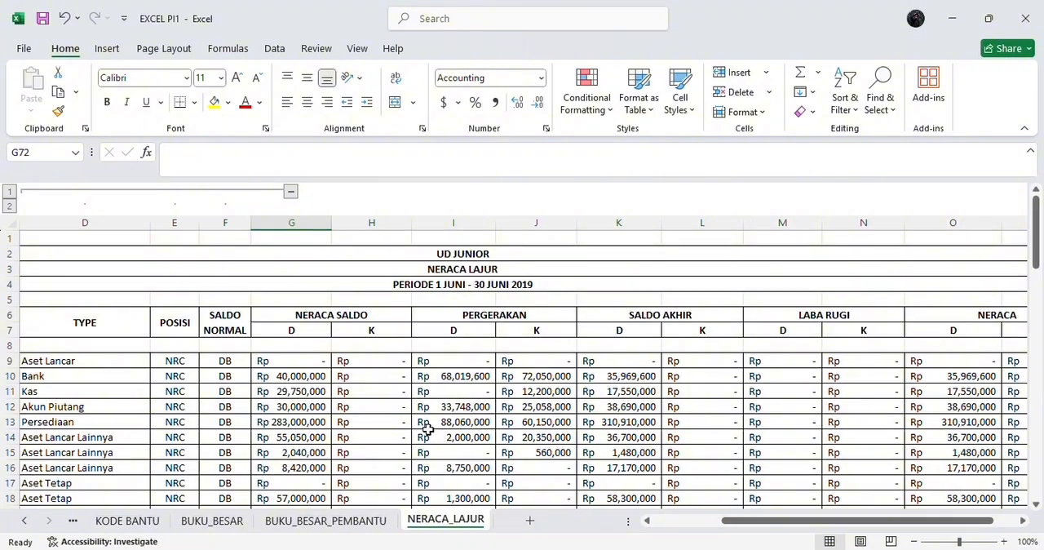
Step: Total the NERACA SALDO debit column in cell G72 with a SUM of G9:G71
scroll(424, 430, down, 4)
scroll(428, 430, down, 14)
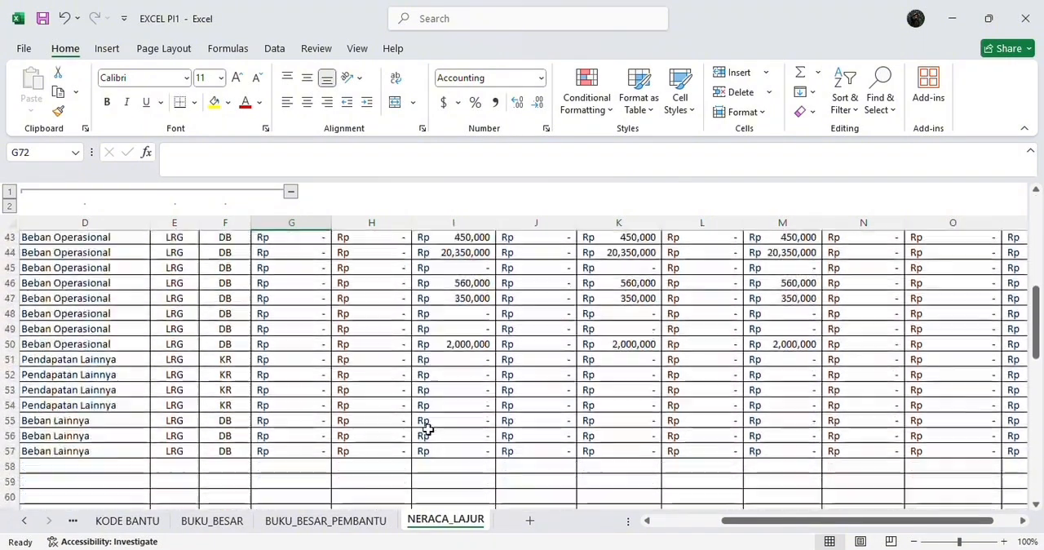
scroll(428, 430, up, 17)
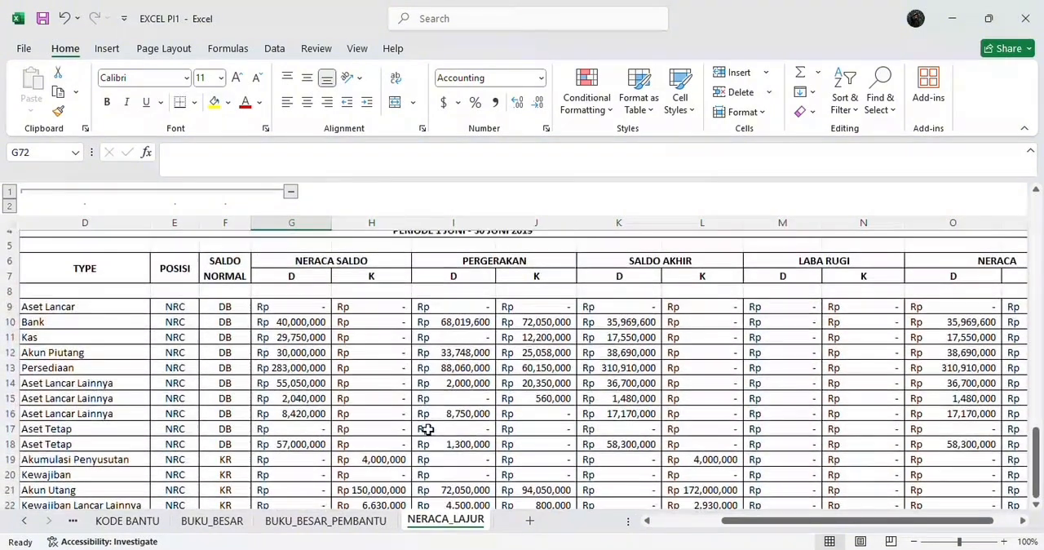
scroll(428, 430, down, 9)
scroll(427, 430, down, 12)
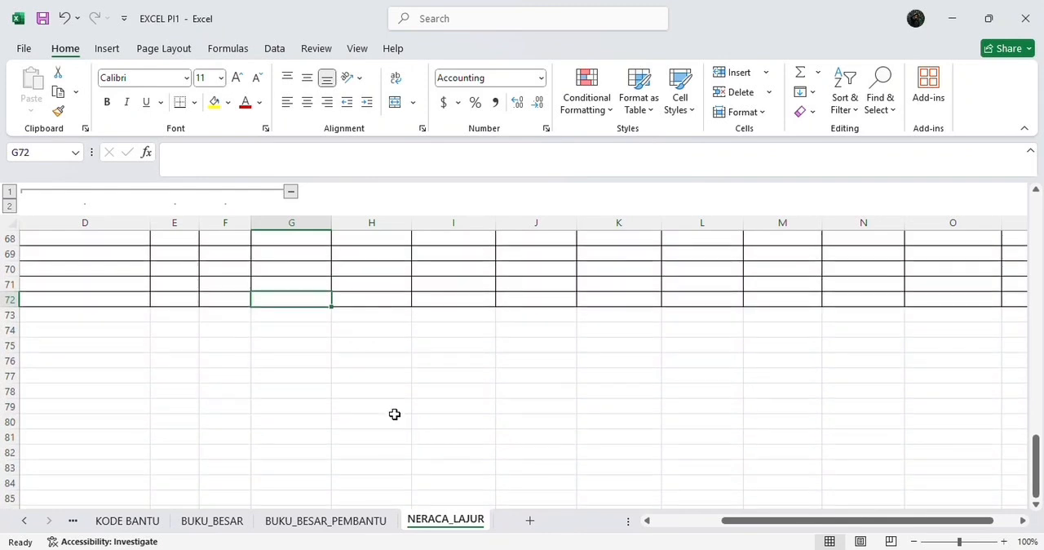
text(=)
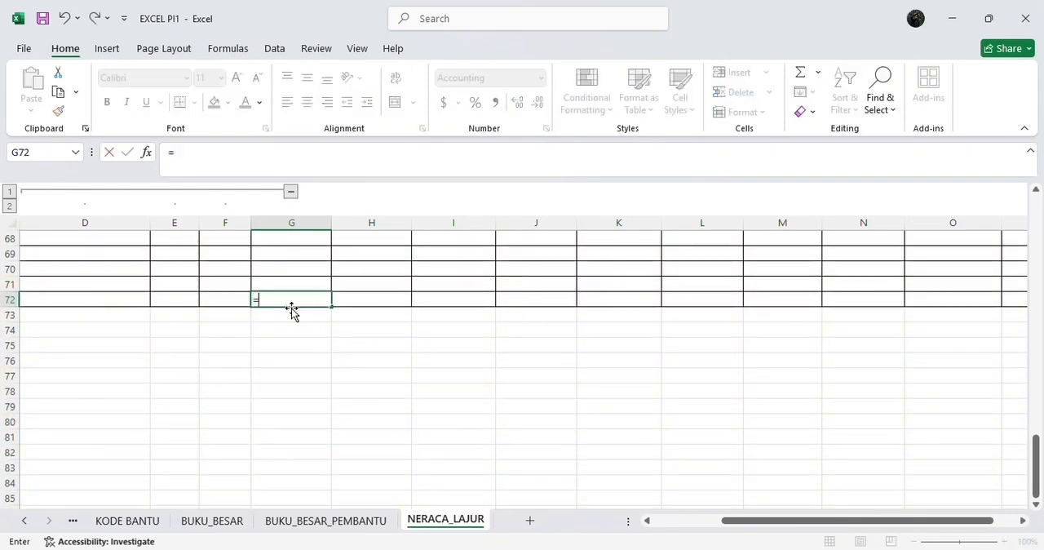
text(sum)
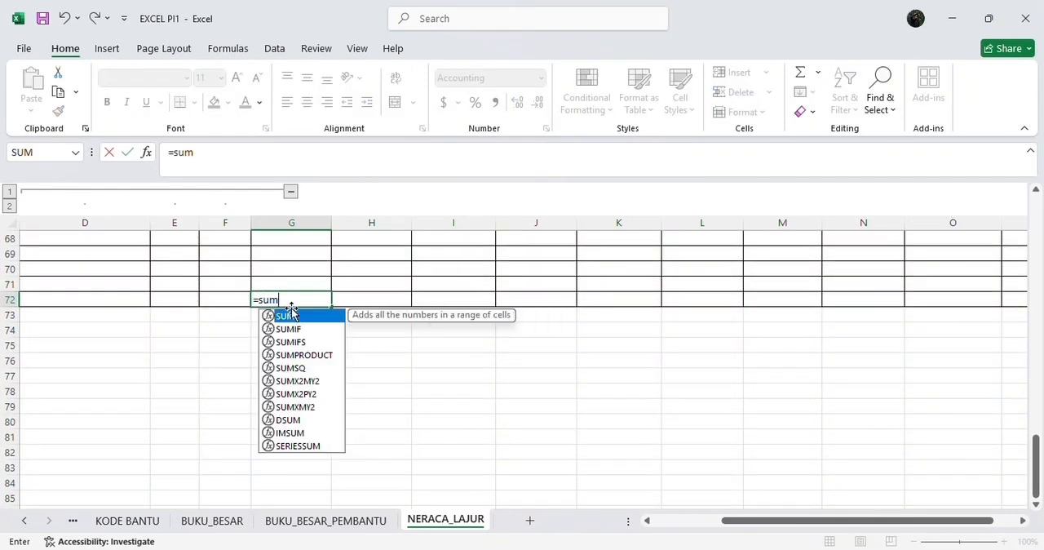
double_click(287, 316)
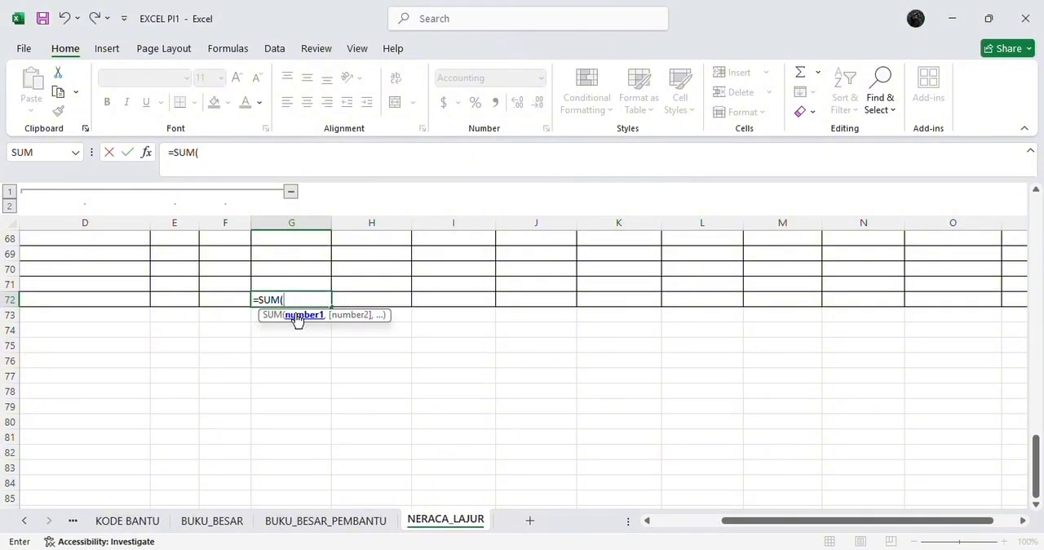
scroll(296, 320, up, 20)
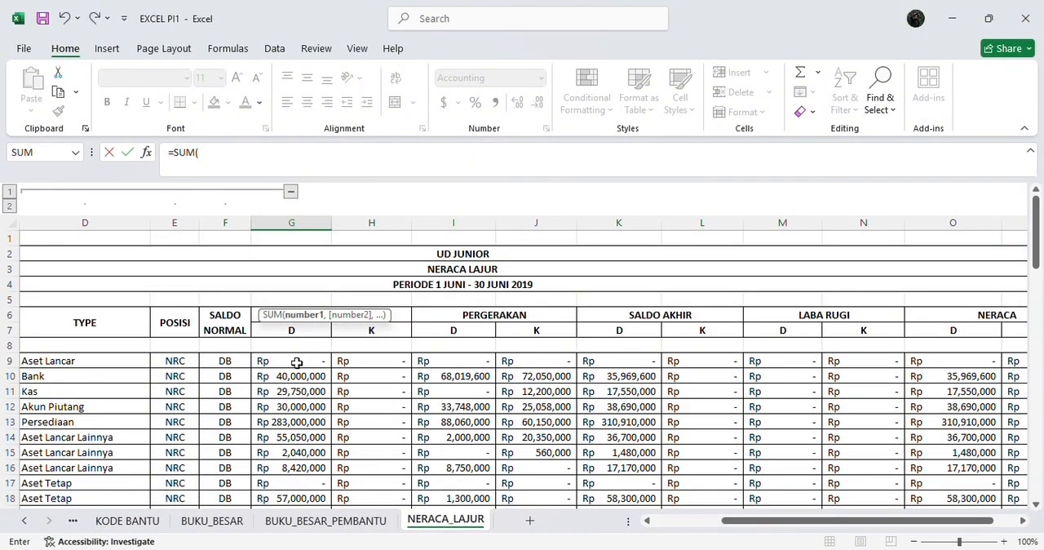
drag(300, 359, 318, 475)
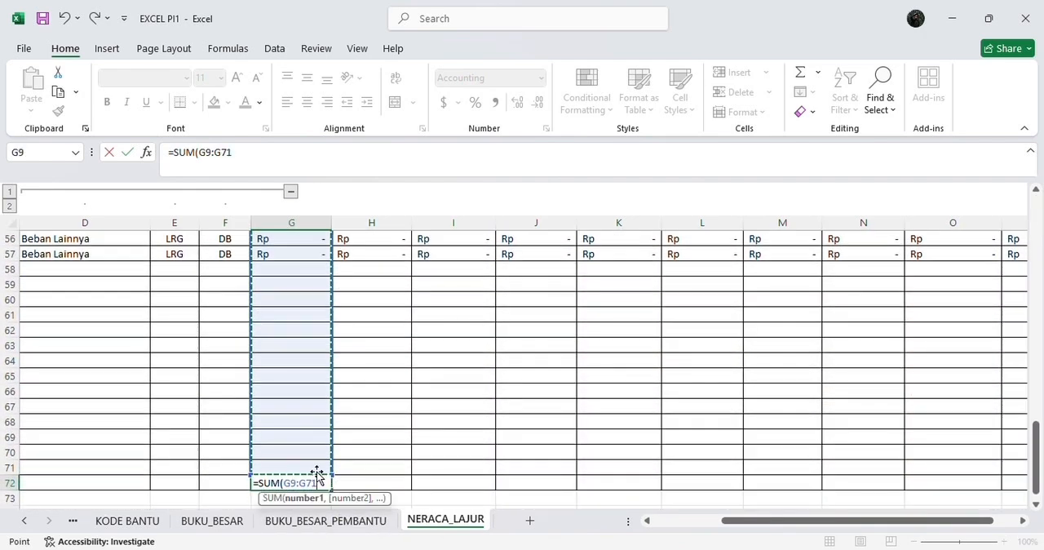
key(Return)
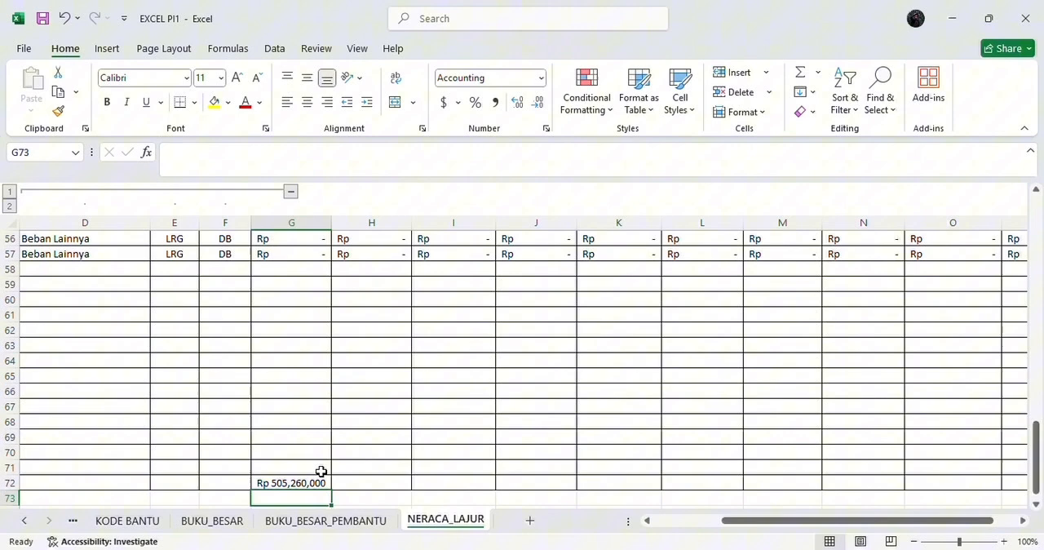
Step: Total the NERACA SALDO credit column in cell H72 with a SUM of H9:H71
click(367, 483)
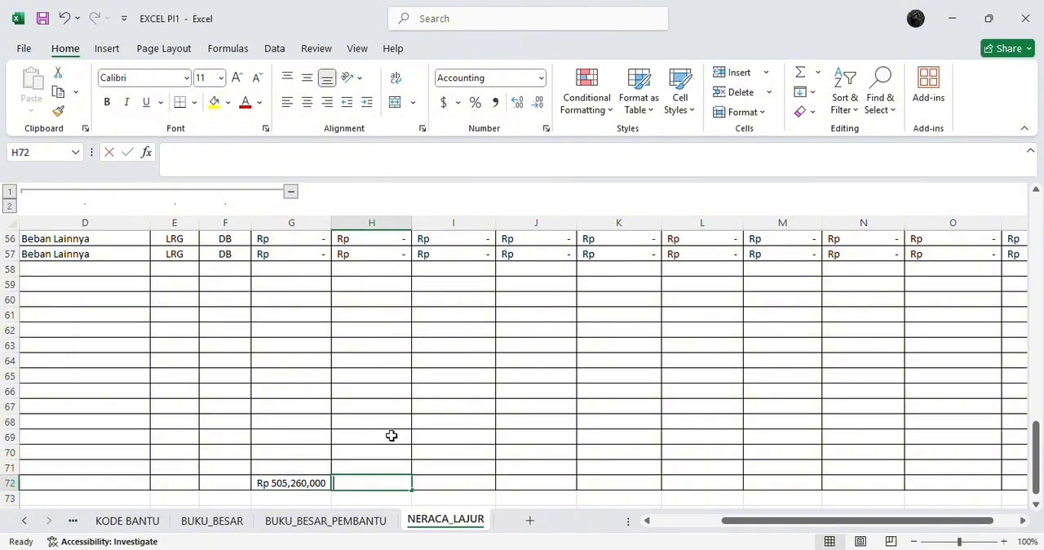
text(=sum)
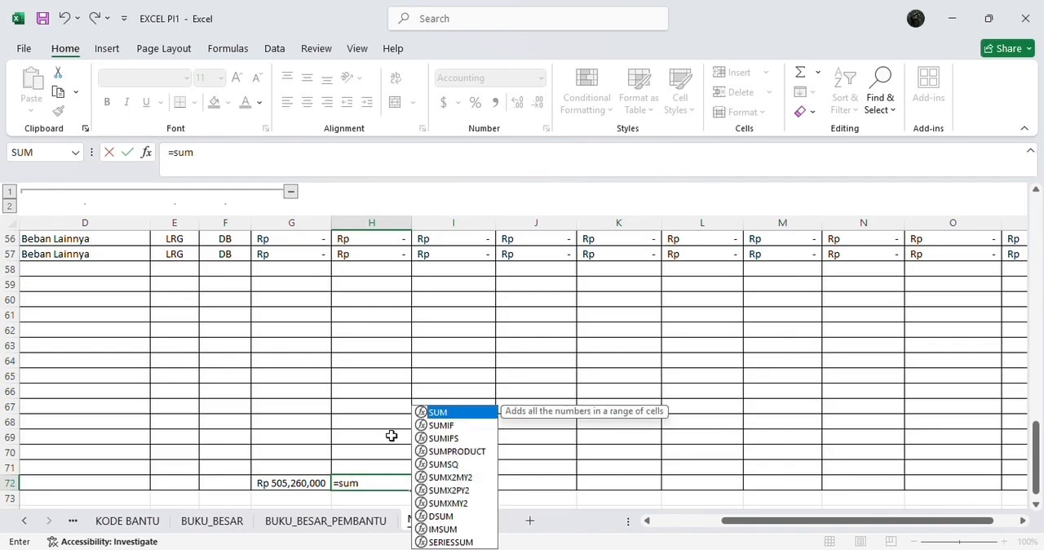
double_click(438, 412)
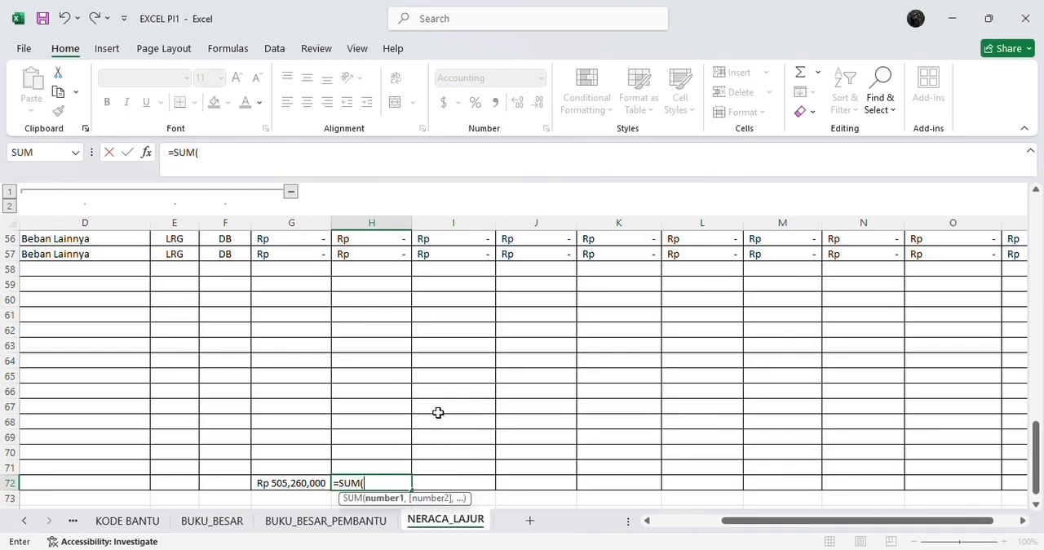
scroll(390, 386, up, 18)
scroll(390, 387, down, 1)
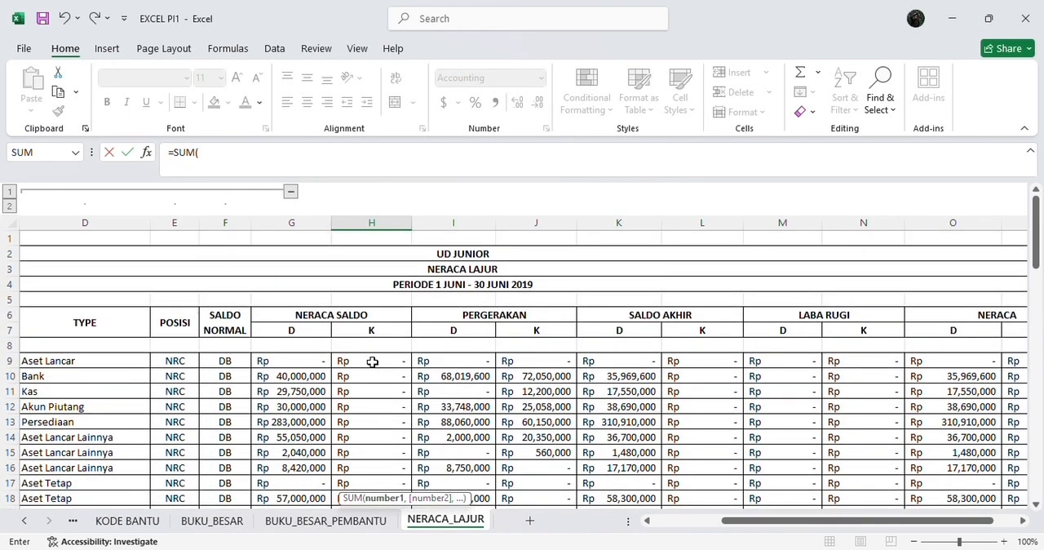
drag(370, 361, 379, 477)
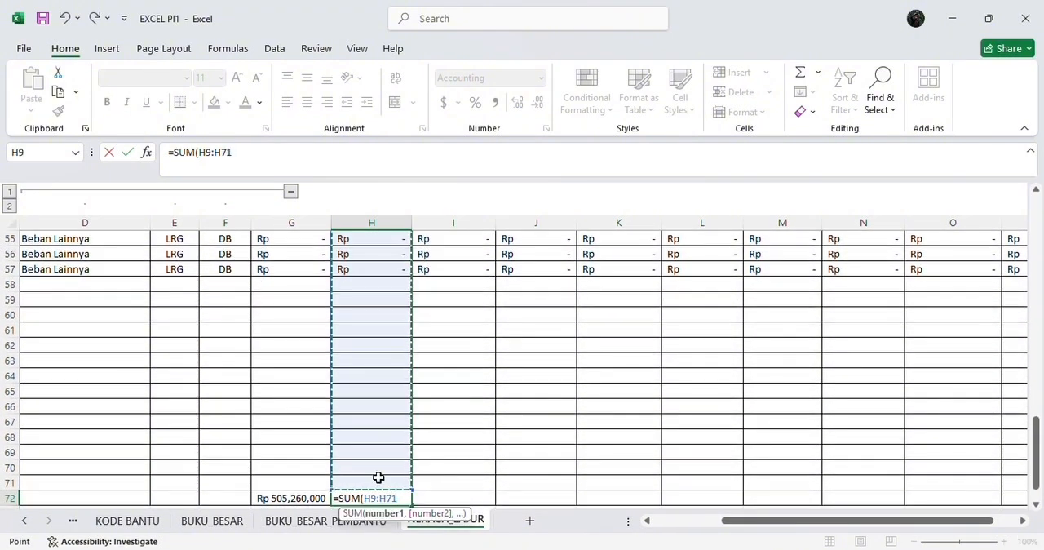
key(Return)
scroll(357, 357, up, 16)
scroll(357, 356, down, 14)
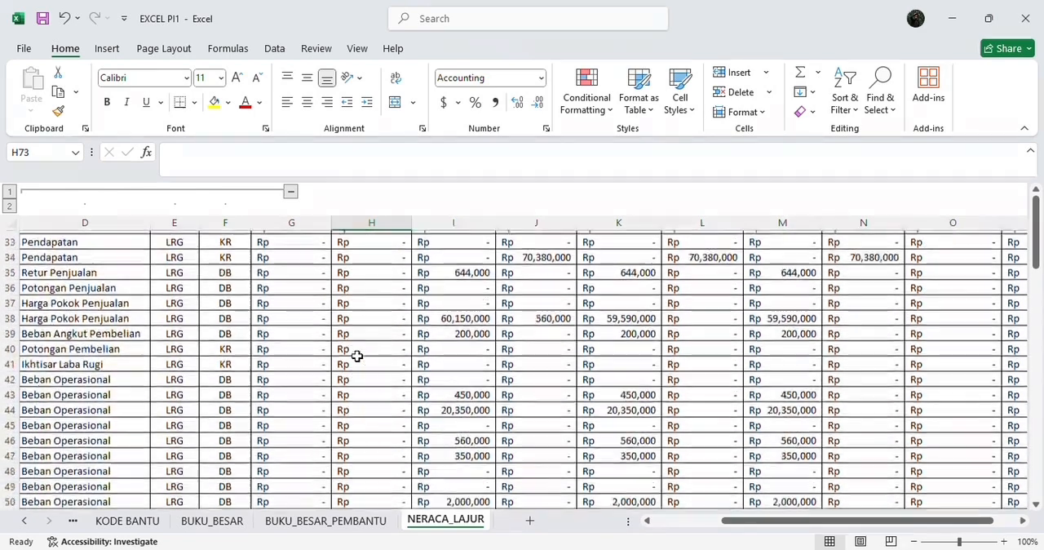
scroll(357, 357, down, 5)
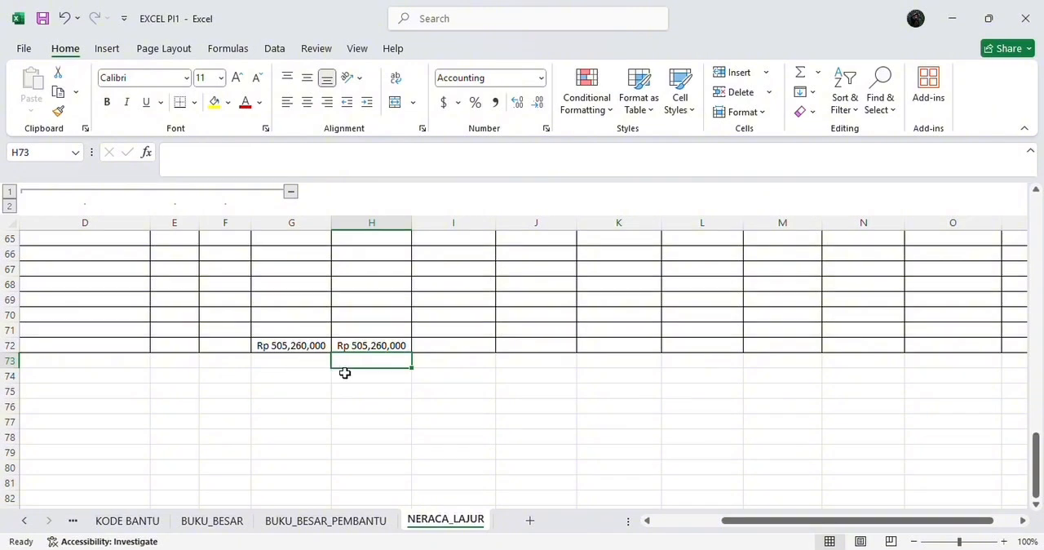
Step: Total the PERGERAKAN debit column in cell I72 with a SUM of I9:I71
click(443, 355)
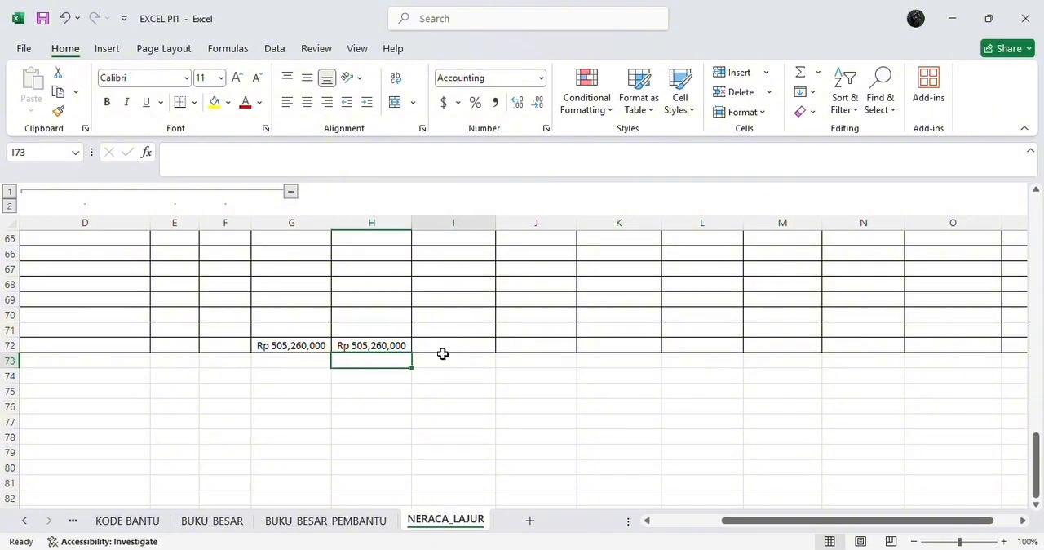
scroll(447, 339, up, 20)
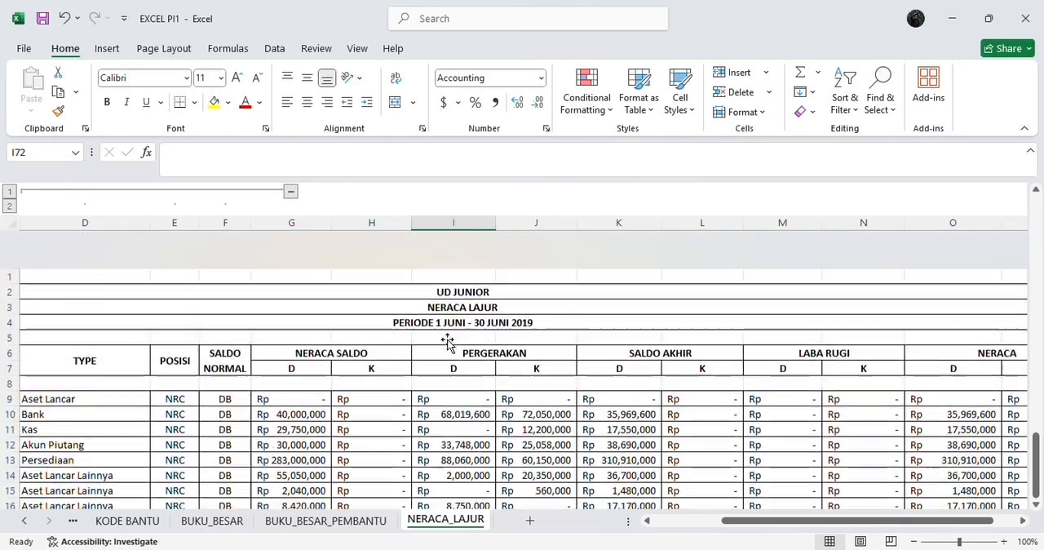
scroll(447, 343, down, 16)
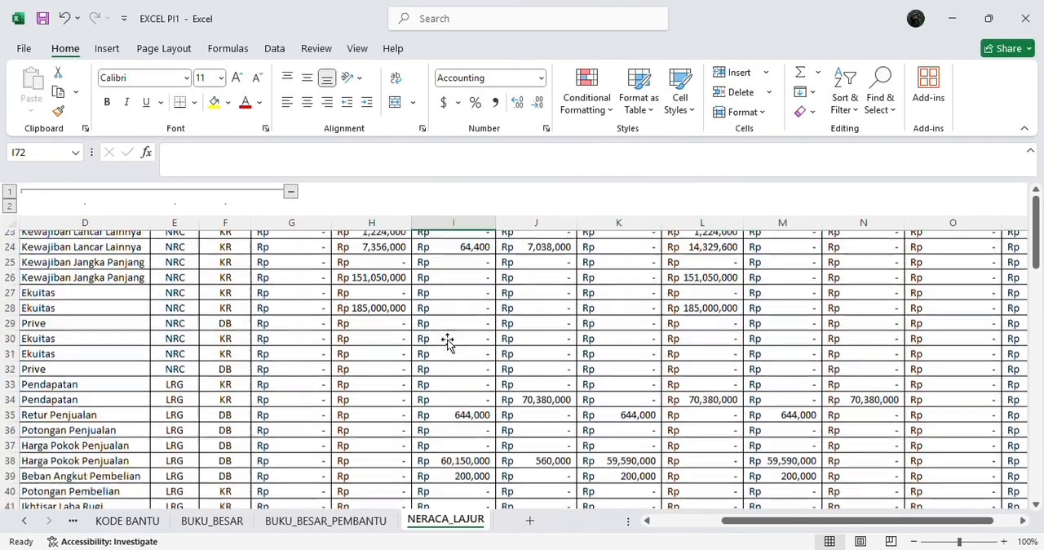
scroll(447, 342, down, 5)
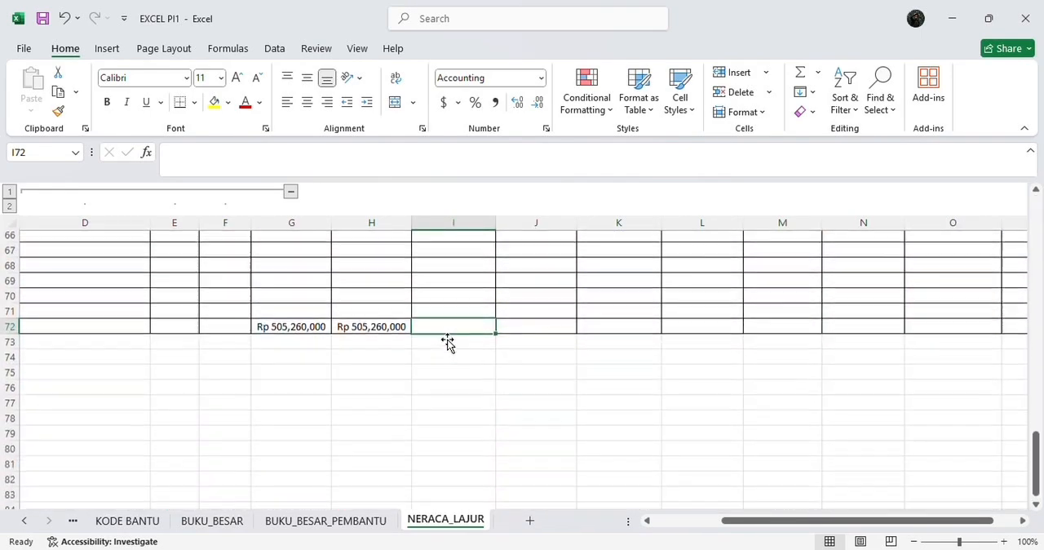
text(=sum)
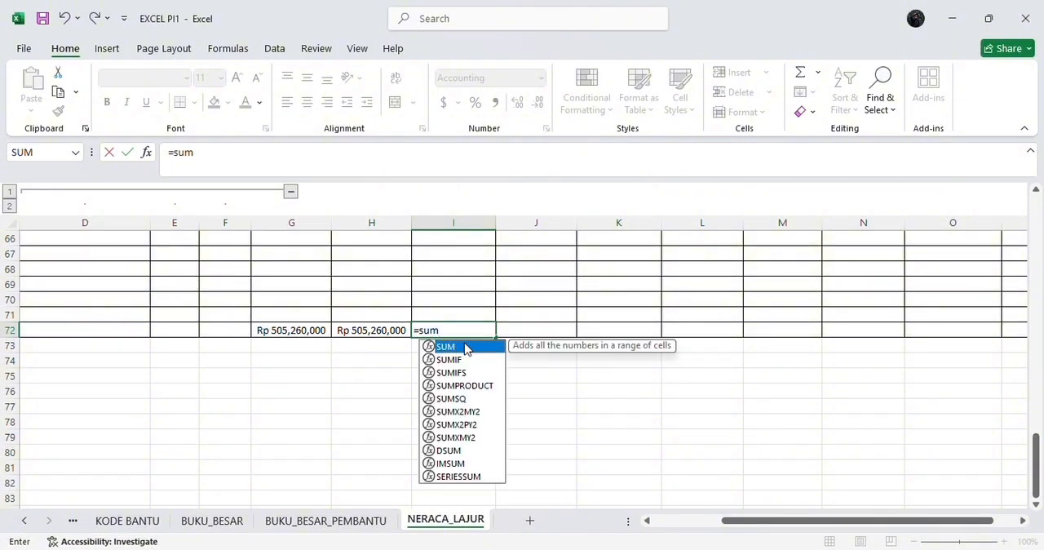
double_click(465, 349)
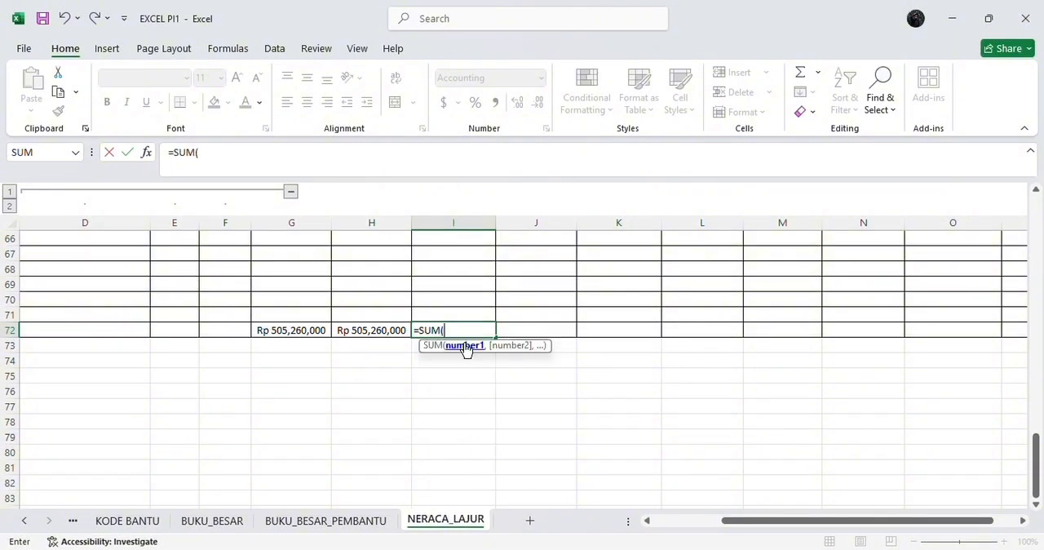
scroll(478, 310, up, 20)
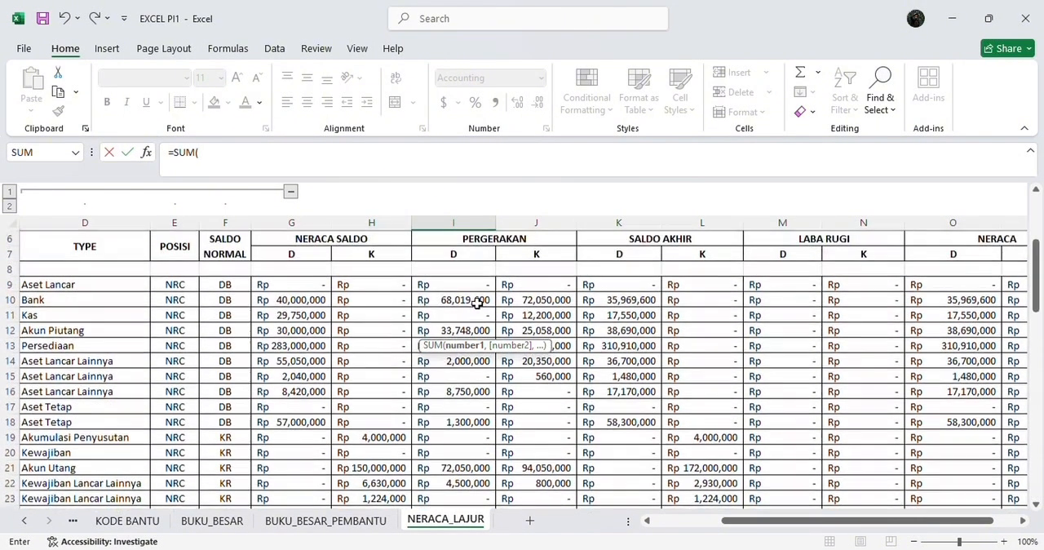
drag(462, 288, 469, 468)
key(Return)
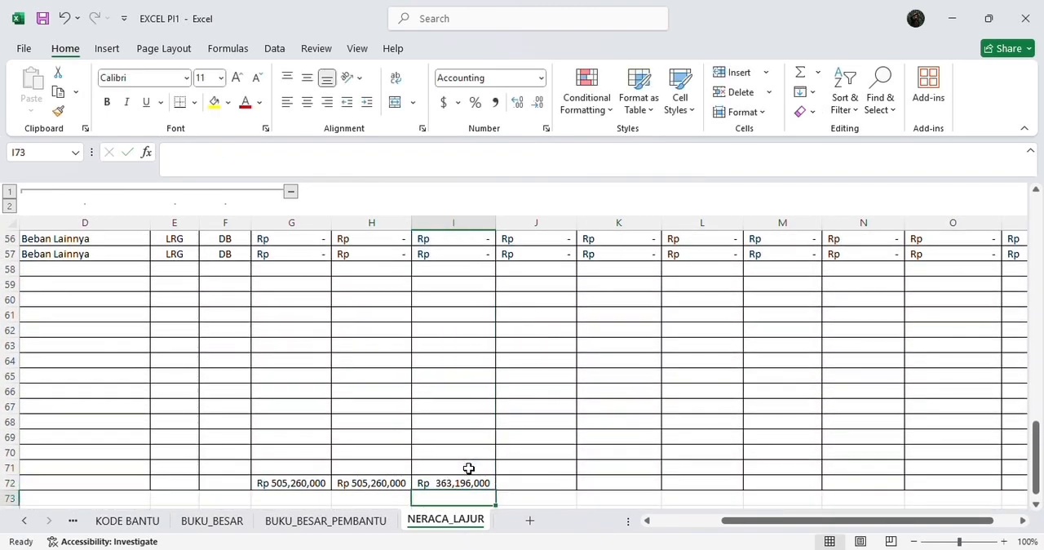
Step: Total the PERGERAKAN credit column in cell J72 with a SUM of J9:J71
click(517, 484)
text(=)
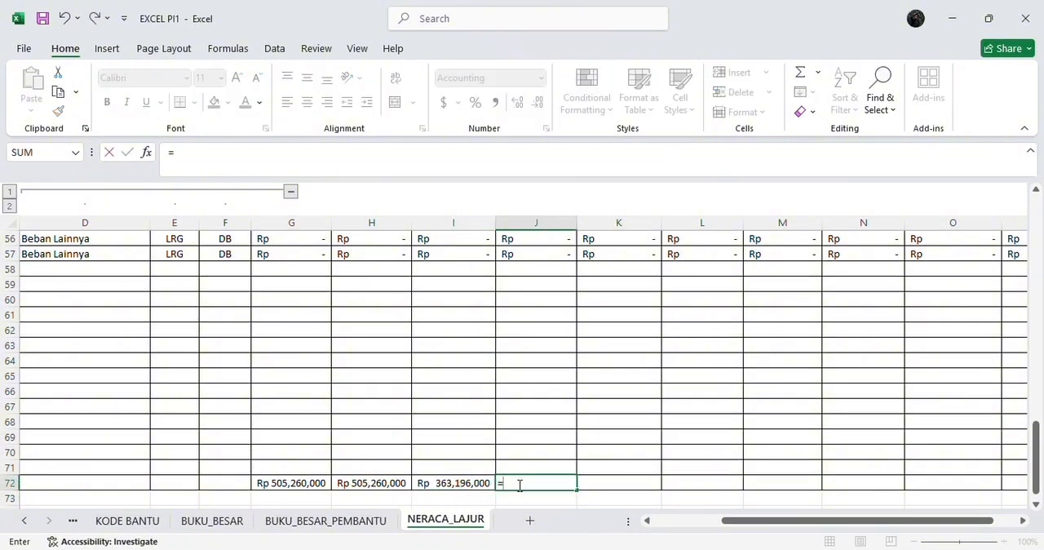
text(sum)
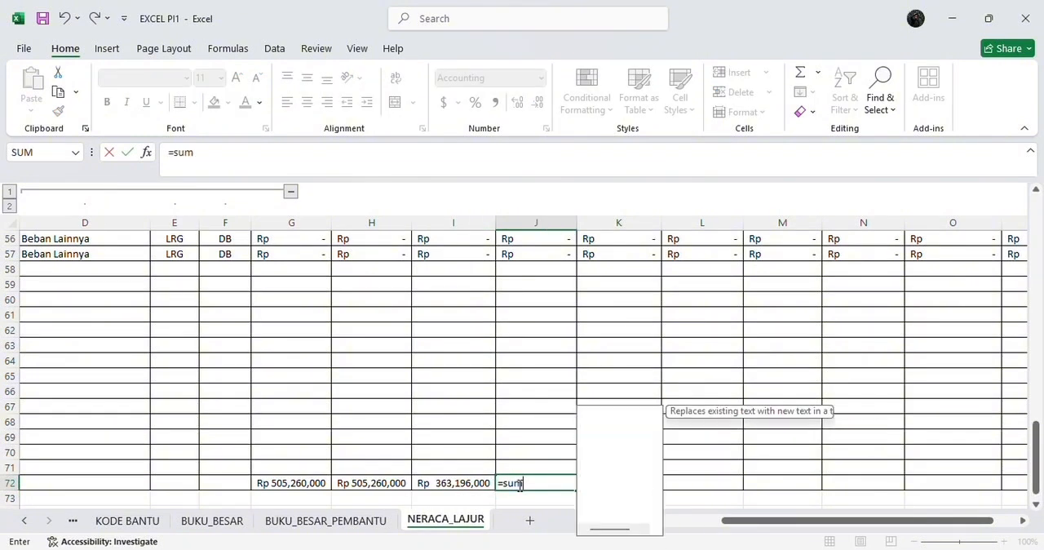
double_click(602, 412)
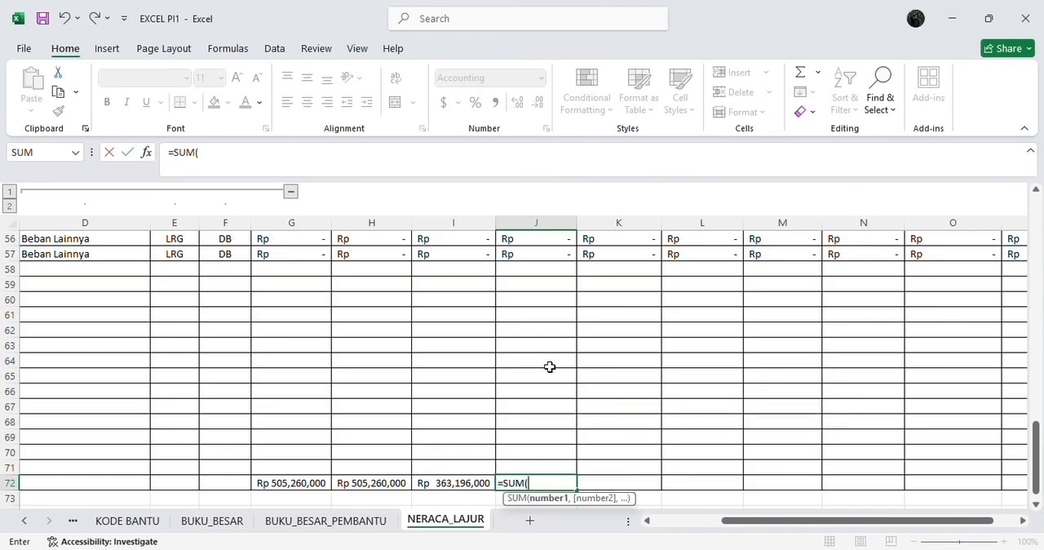
scroll(550, 366, up, 18)
click(528, 361)
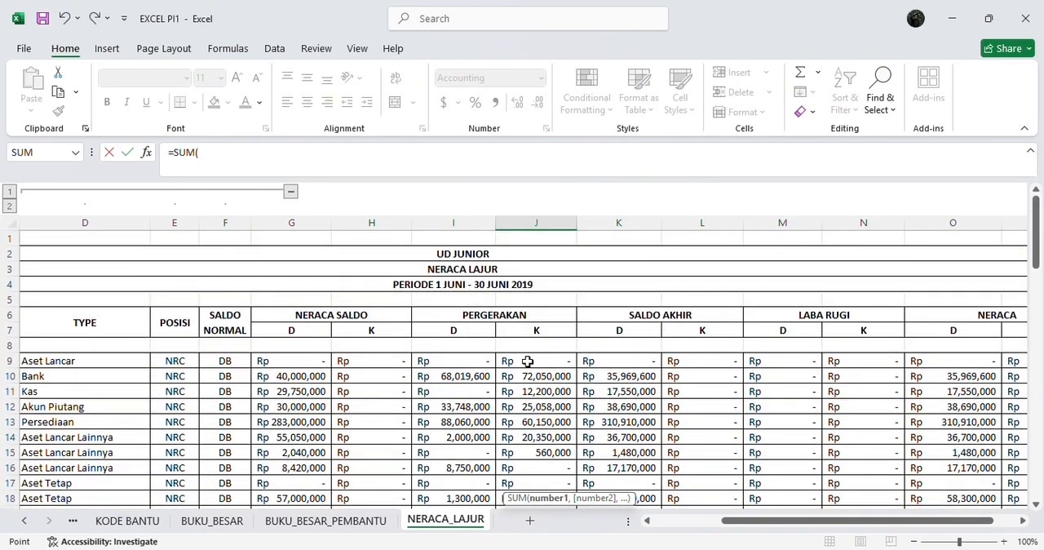
drag(527, 361, 559, 463)
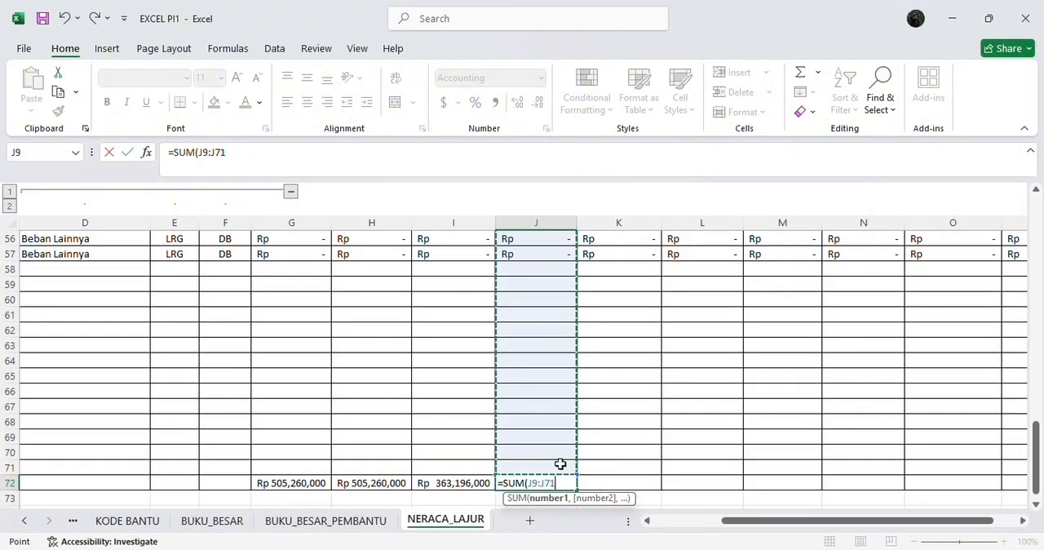
key(Return)
scroll(583, 464, down, 1)
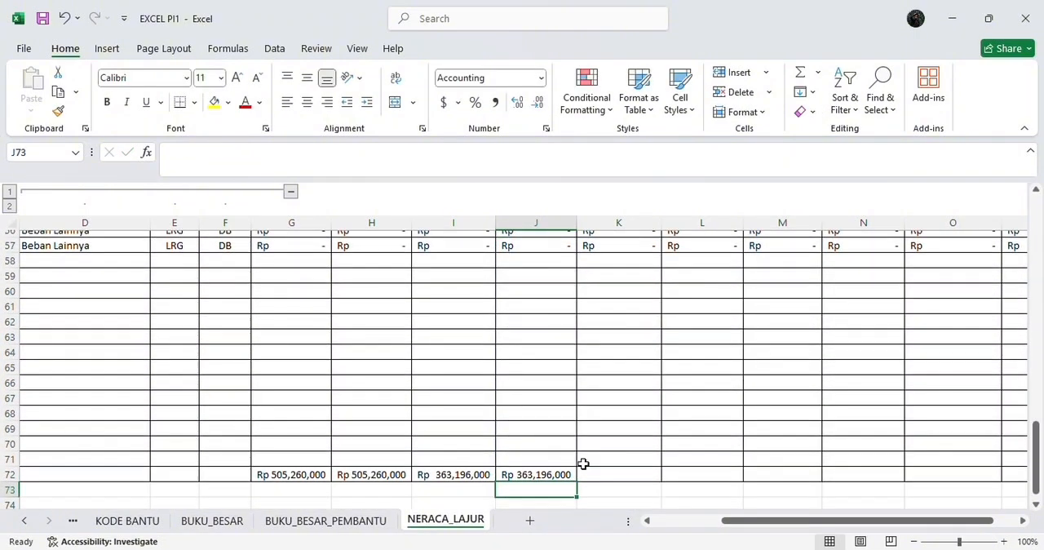
scroll(582, 463, up, 15)
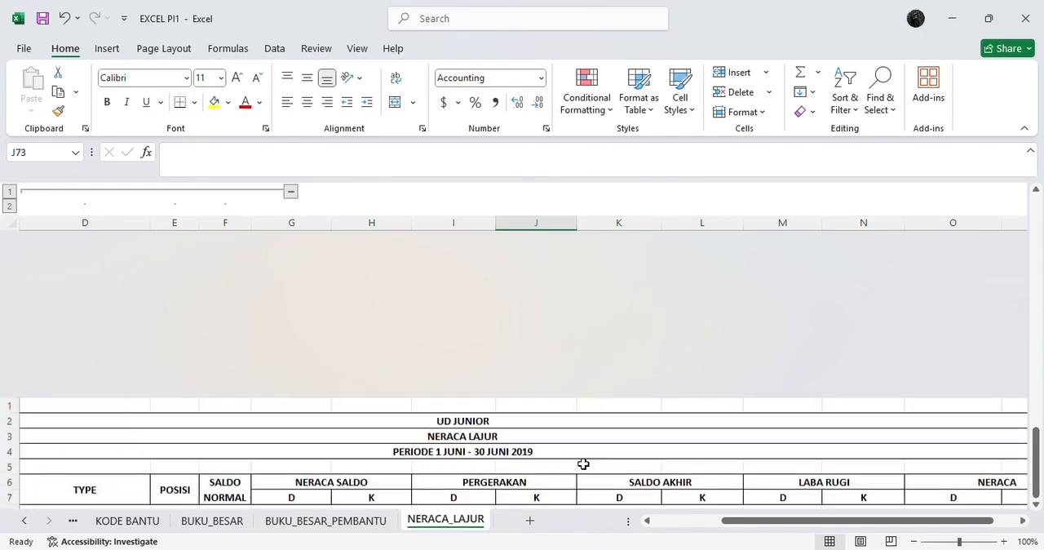
scroll(583, 463, down, 20)
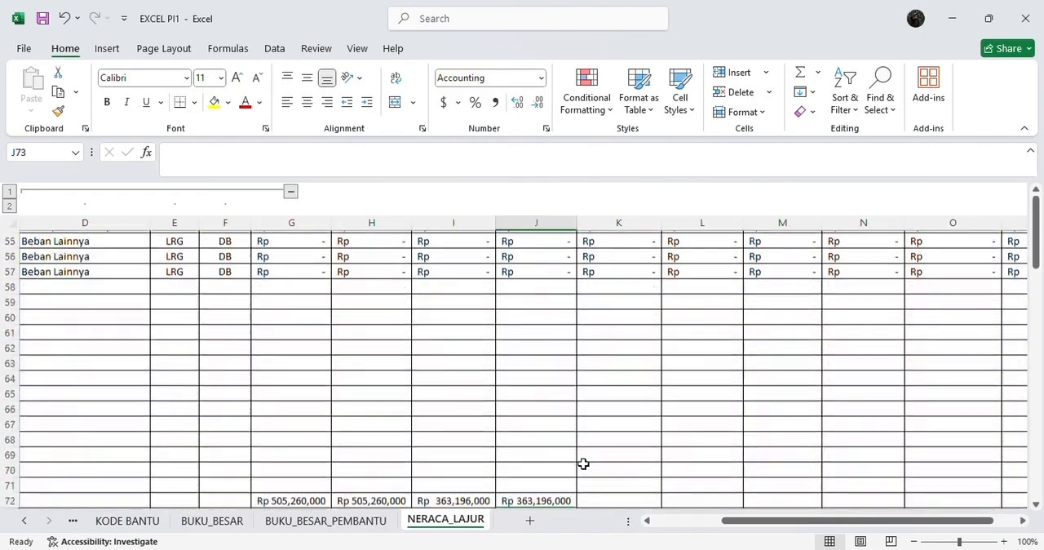
scroll(584, 463, up, 2)
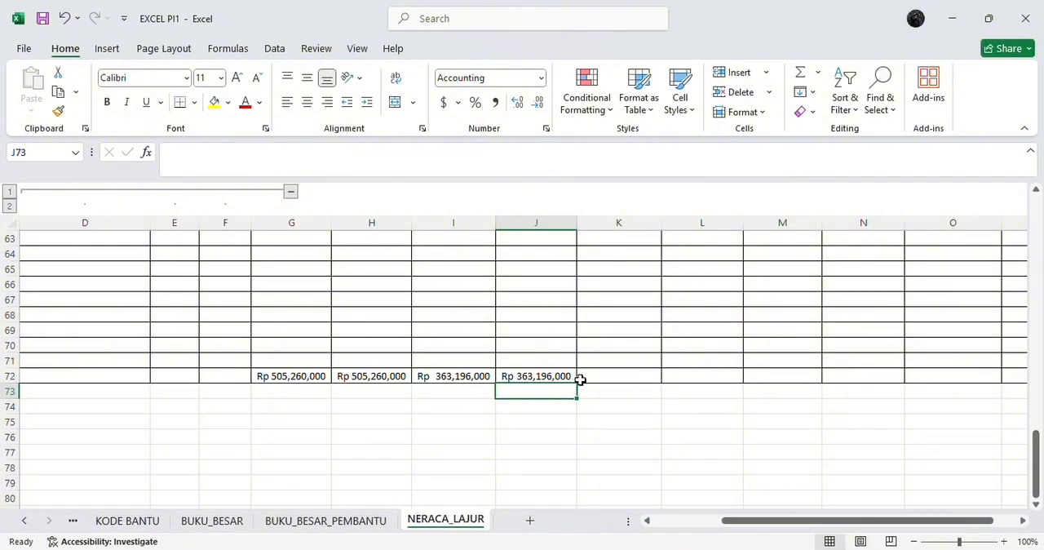
Step: Total the SALDO AKHIR debit column in cell K72 with a SUM of K9:K71
click(605, 372)
scroll(605, 372, up, 20)
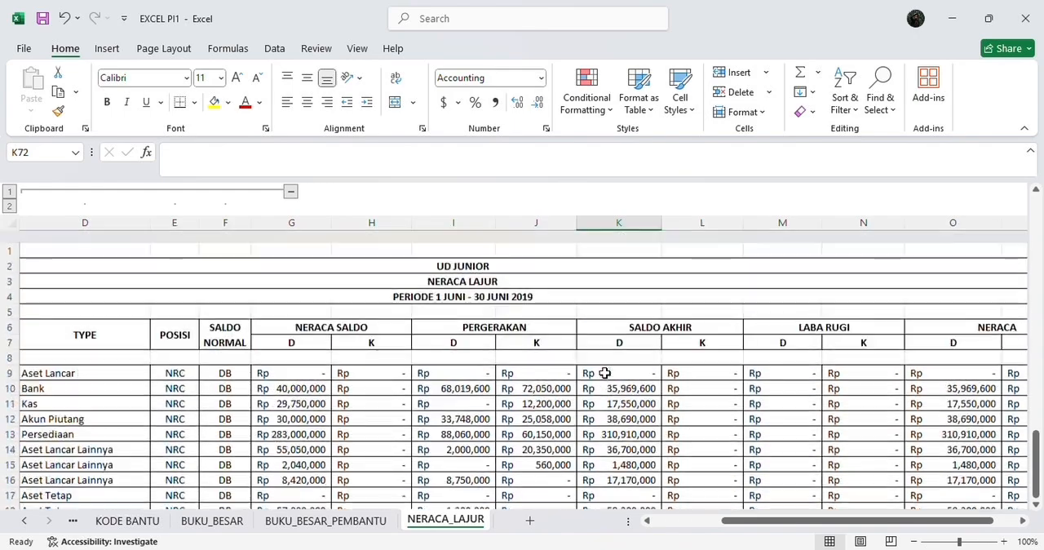
scroll(605, 372, down, 16)
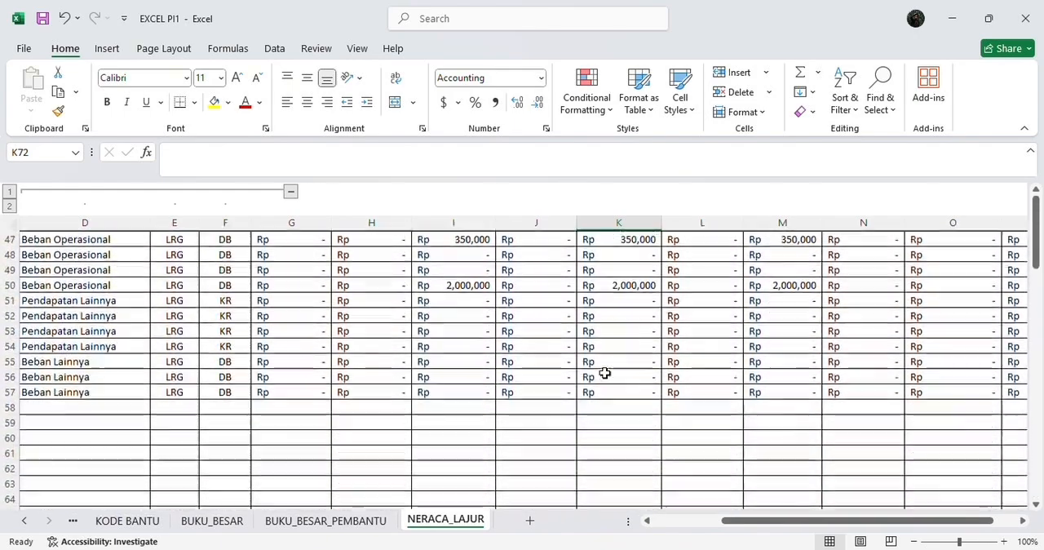
scroll(605, 372, down, 5)
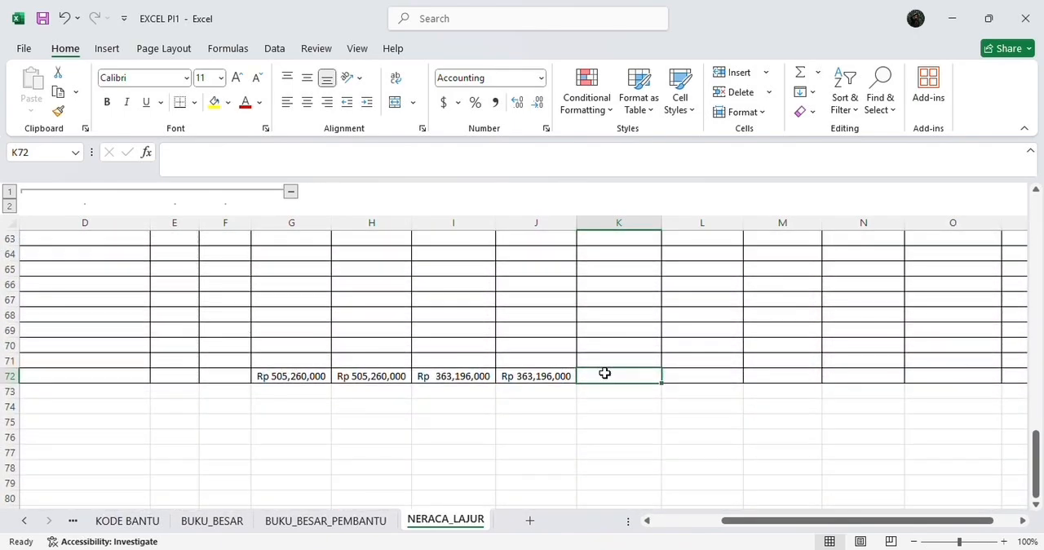
text(=sum)
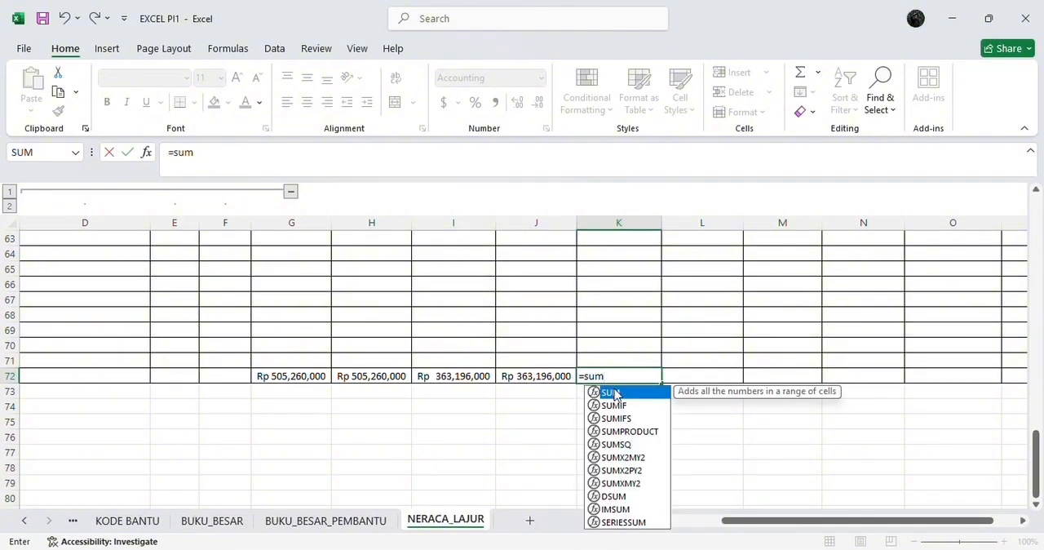
double_click(614, 393)
scroll(655, 310, up, 20)
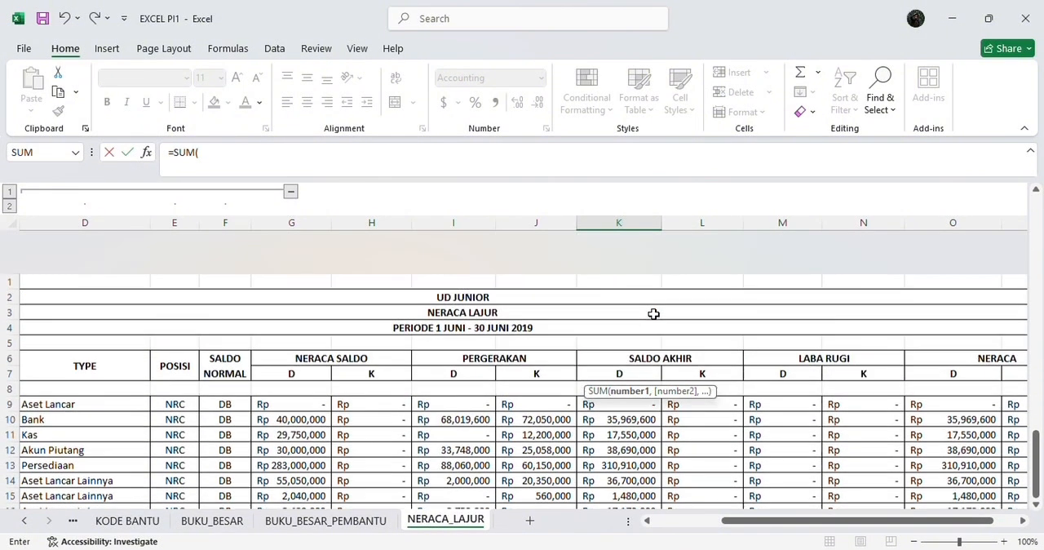
drag(633, 361, 641, 482)
key(Return)
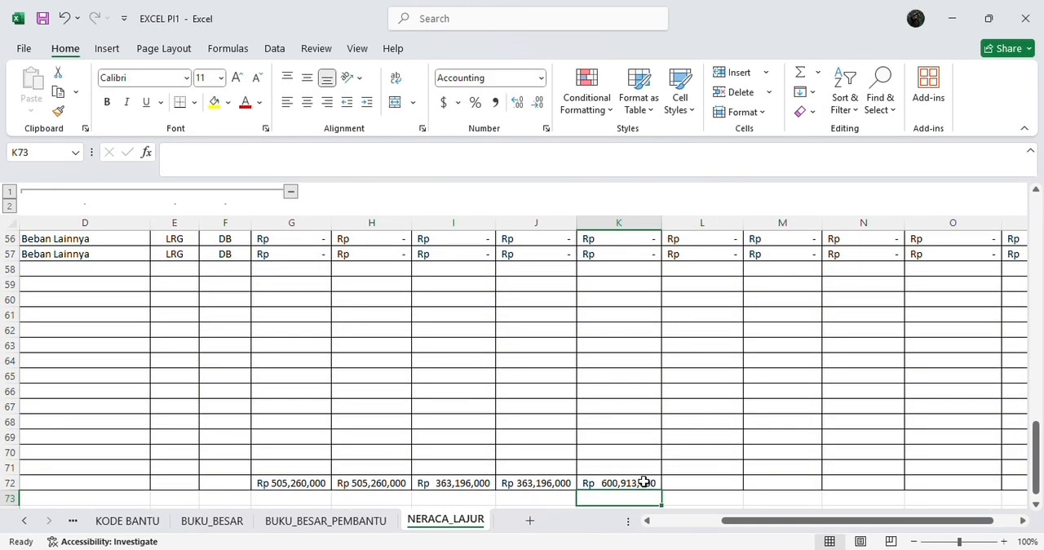
Step: Total the SALDO AKHIR credit column in cell L72 with a SUM of L9:L71
click(670, 477)
text(=)
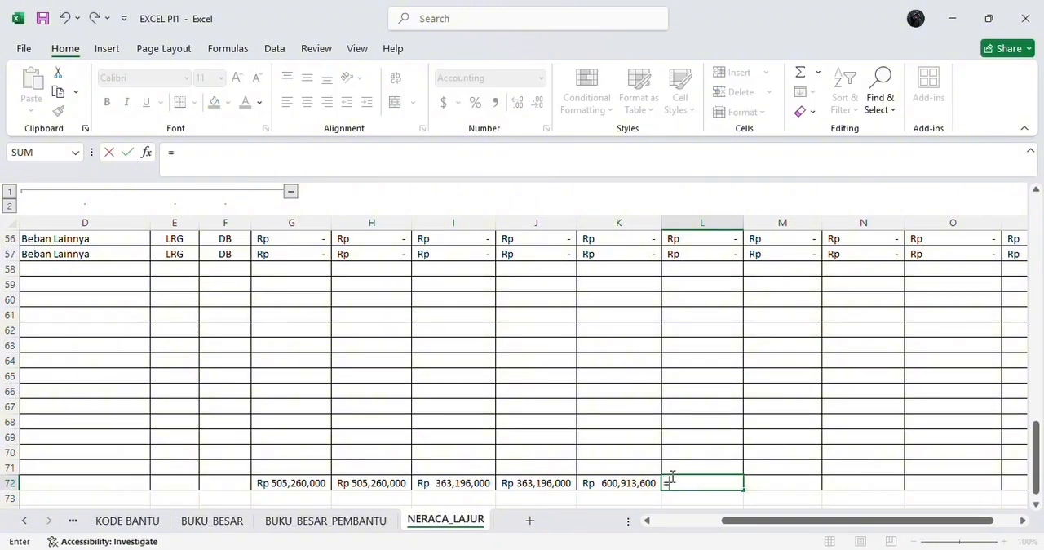
text(sum)
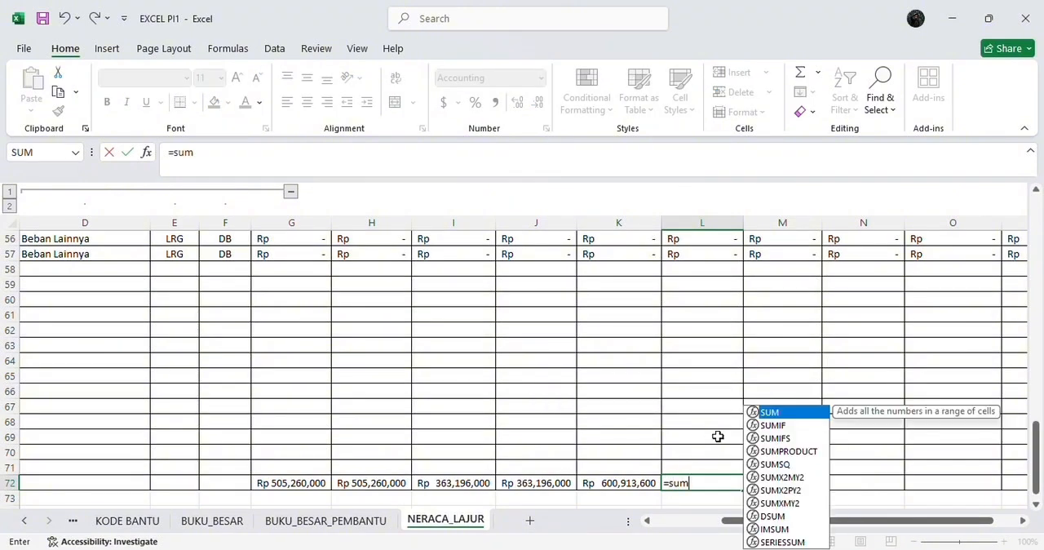
double_click(766, 413)
scroll(760, 412, up, 18)
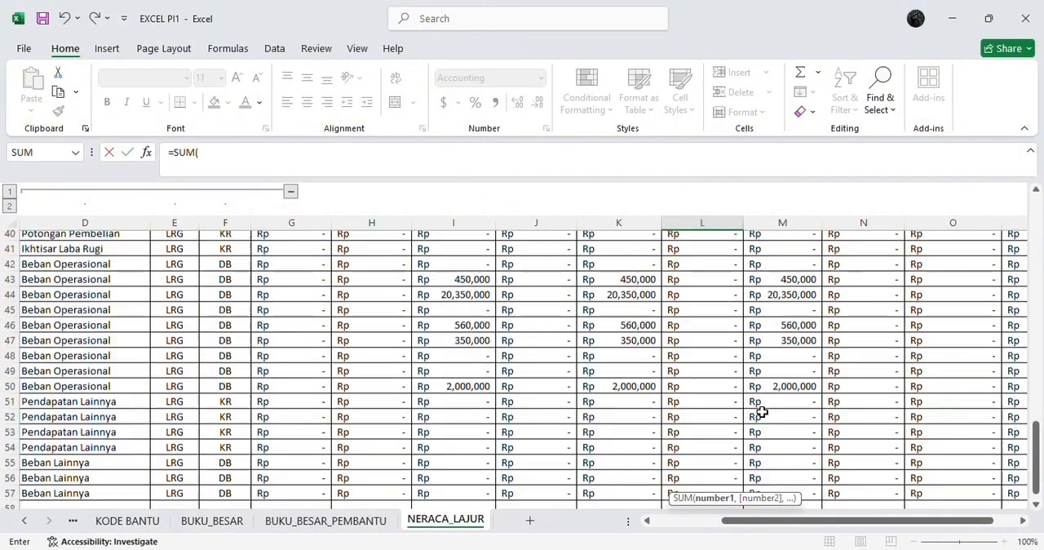
drag(703, 364, 718, 481)
key(Return)
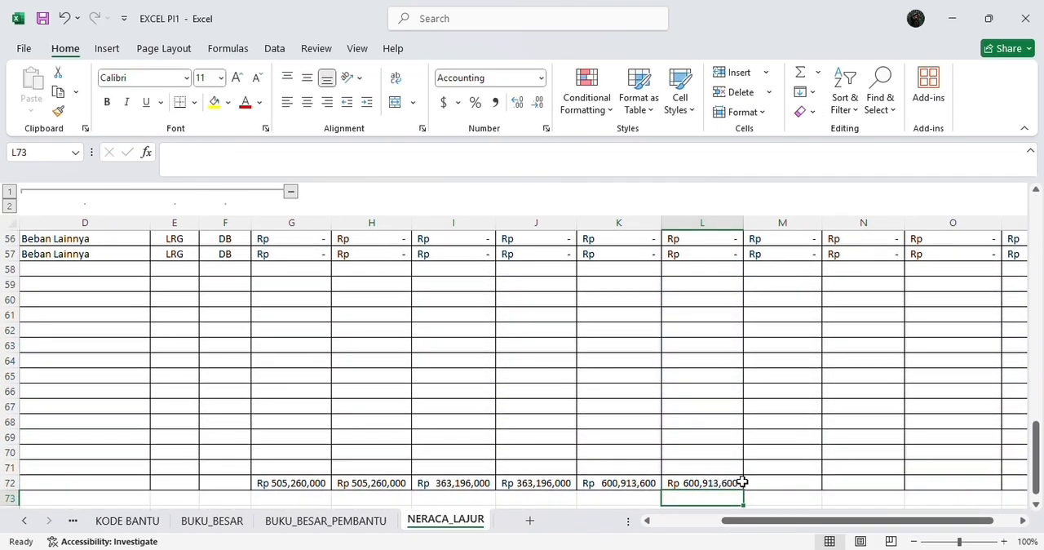
Step: Total the LABA RUGI debit column in cell M72 with a SUM of M9:M71
scroll(736, 338, down, 5)
scroll(736, 338, up, 6)
scroll(736, 338, down, 1)
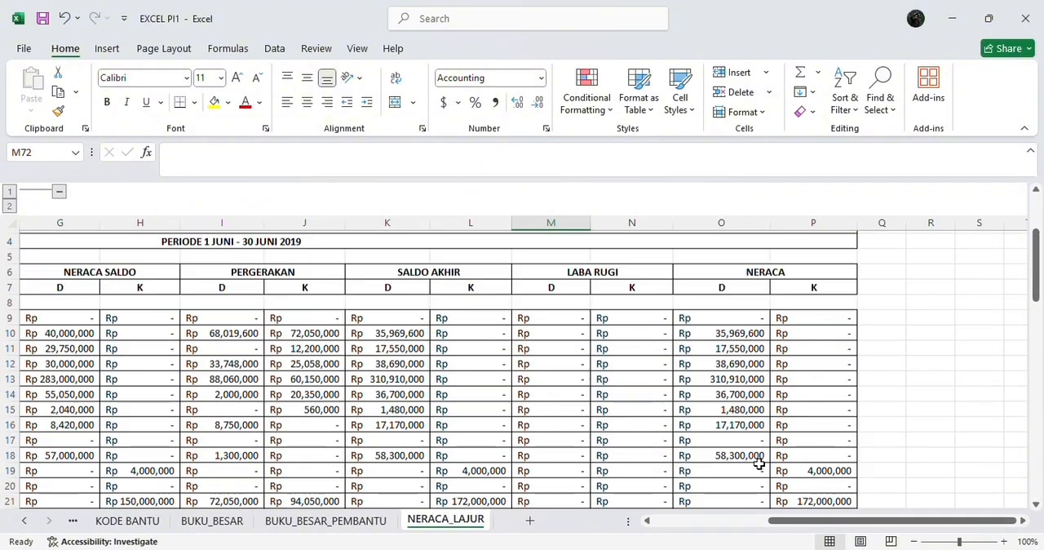
scroll(758, 464, up, 1)
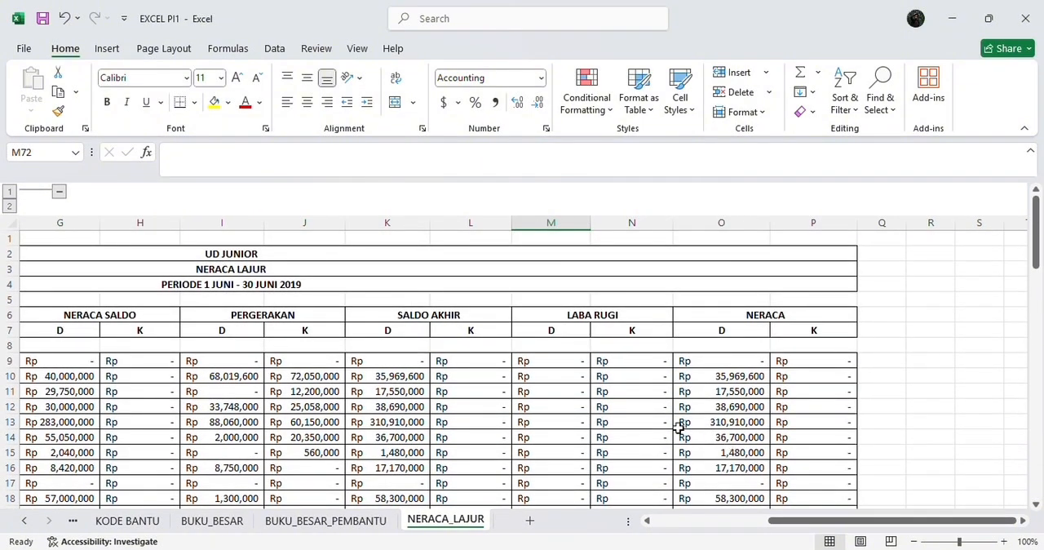
scroll(669, 420, down, 20)
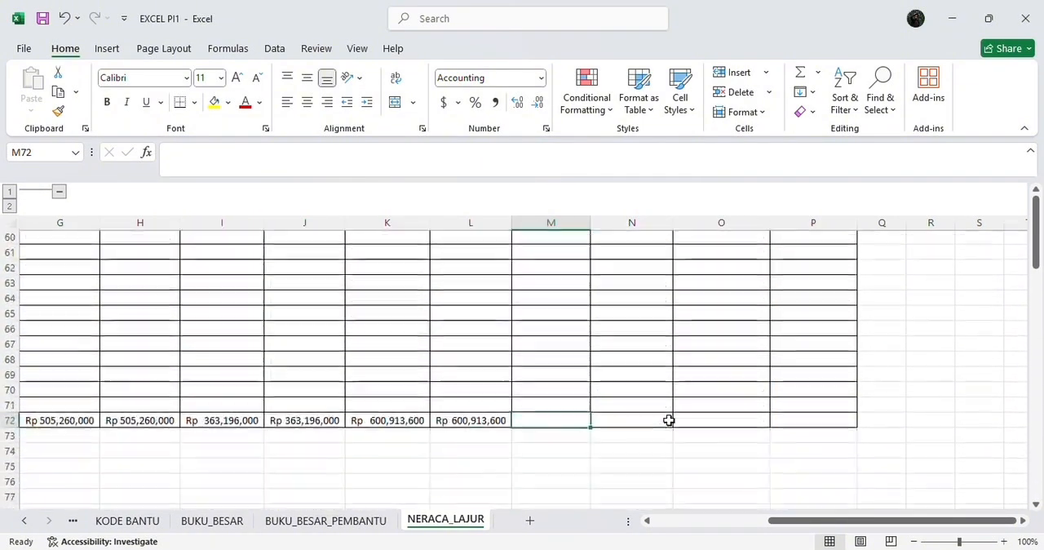
scroll(669, 420, up, 1)
text(=)
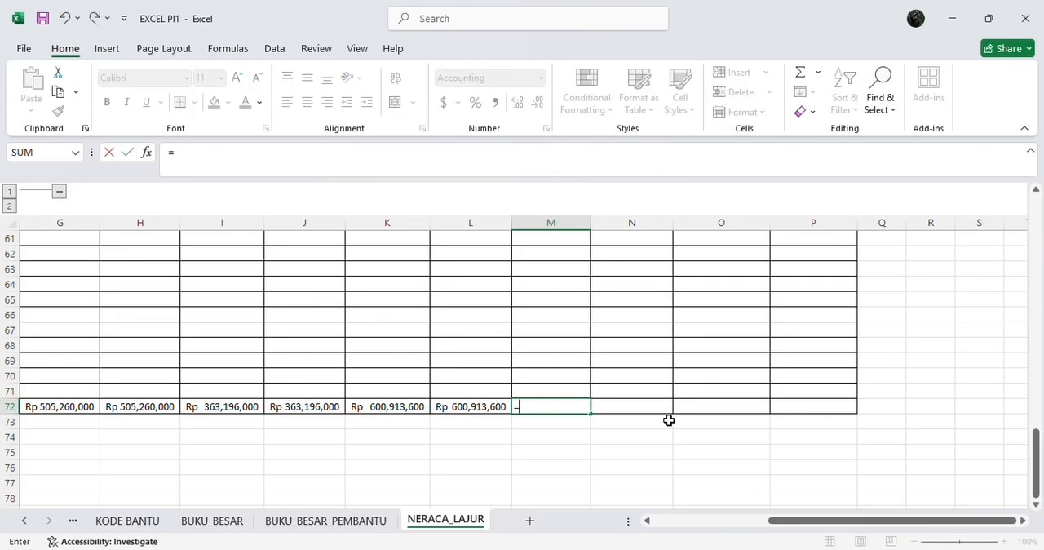
text(sum)
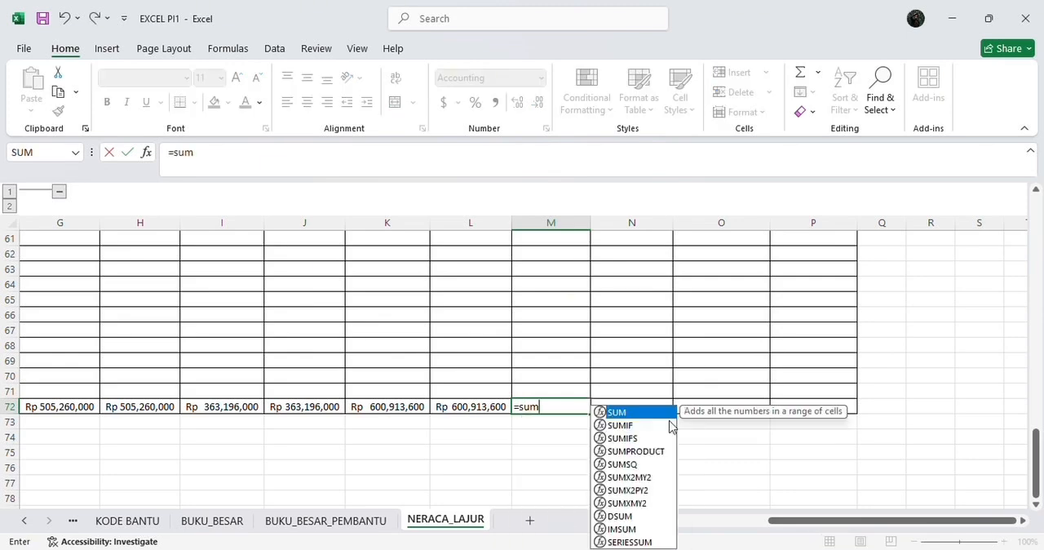
text(()
scroll(652, 384, up, 10)
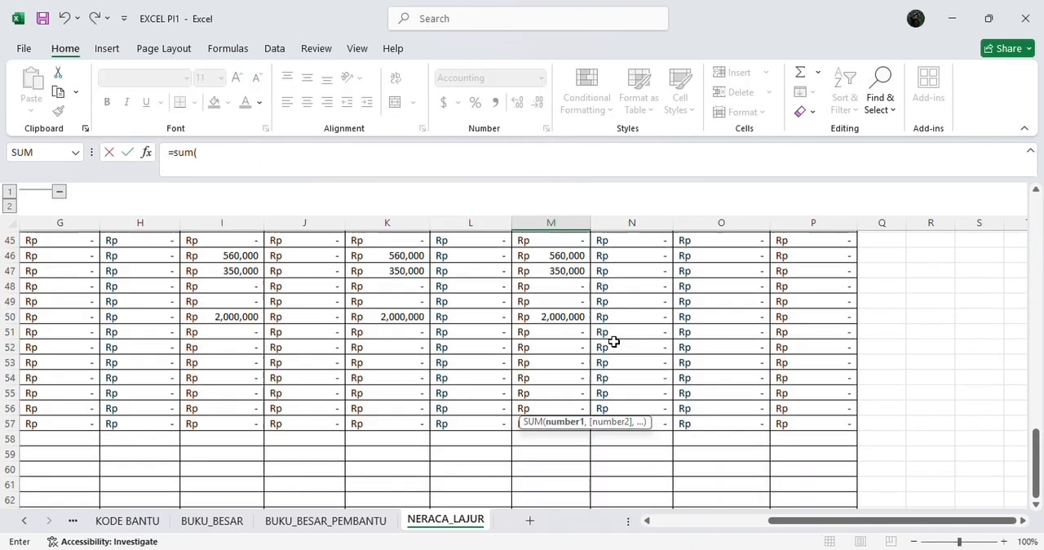
scroll(568, 299, up, 8)
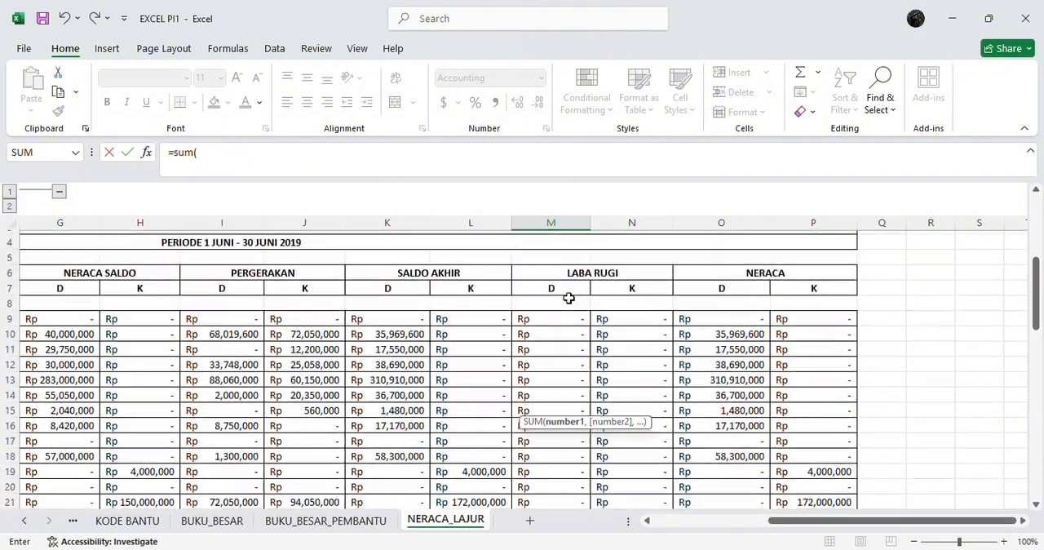
drag(543, 315, 579, 468)
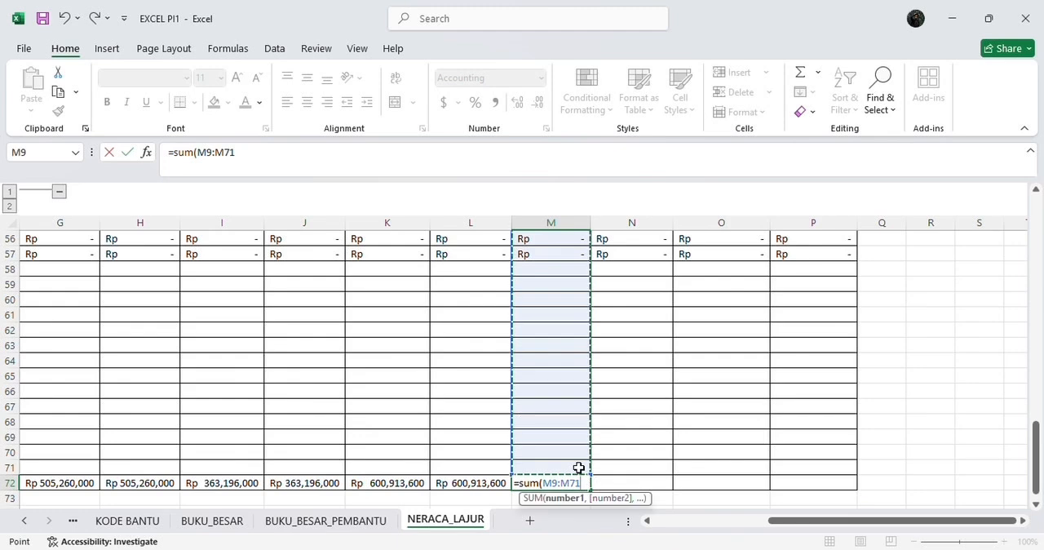
key(Return)
Step: Total the LABA RUGI credit column in cell N72 with a SUM of N9:N71
click(608, 483)
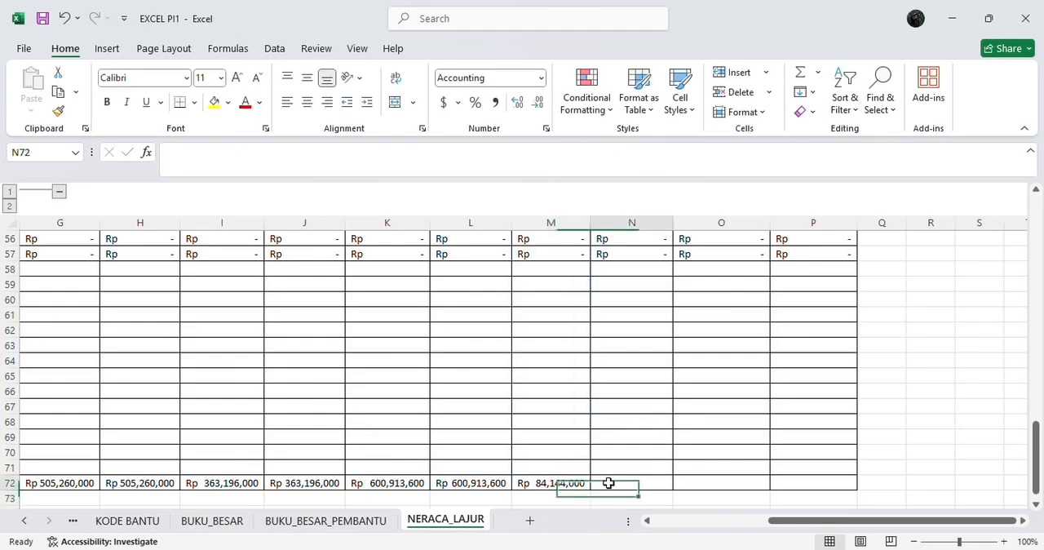
text(=s)
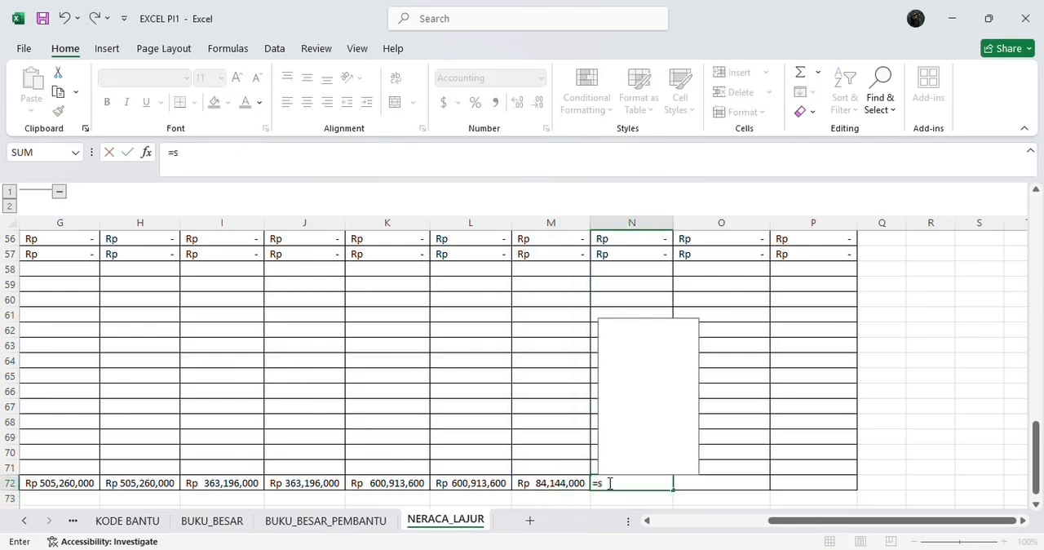
text(um()
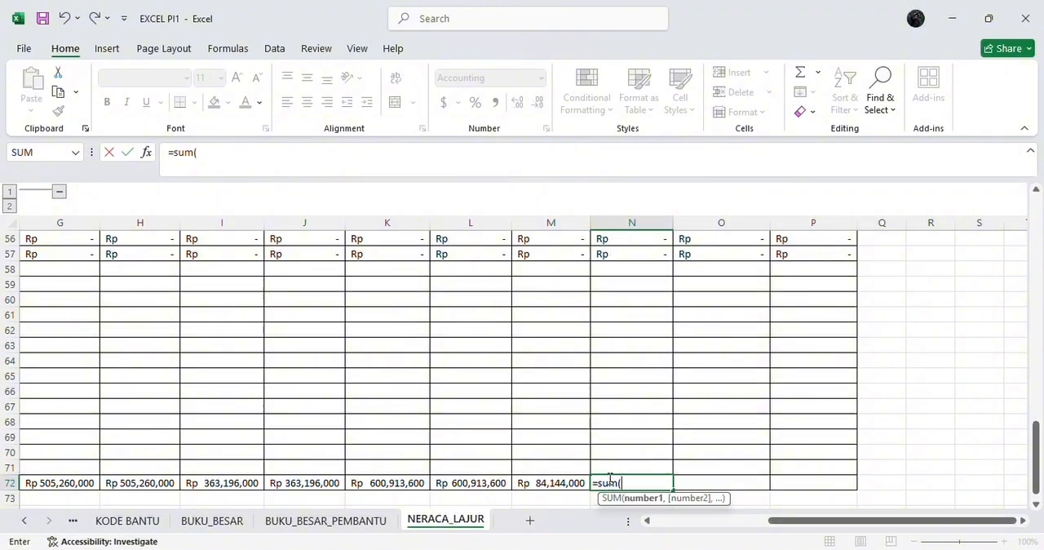
scroll(615, 363, up, 15)
scroll(617, 362, up, 4)
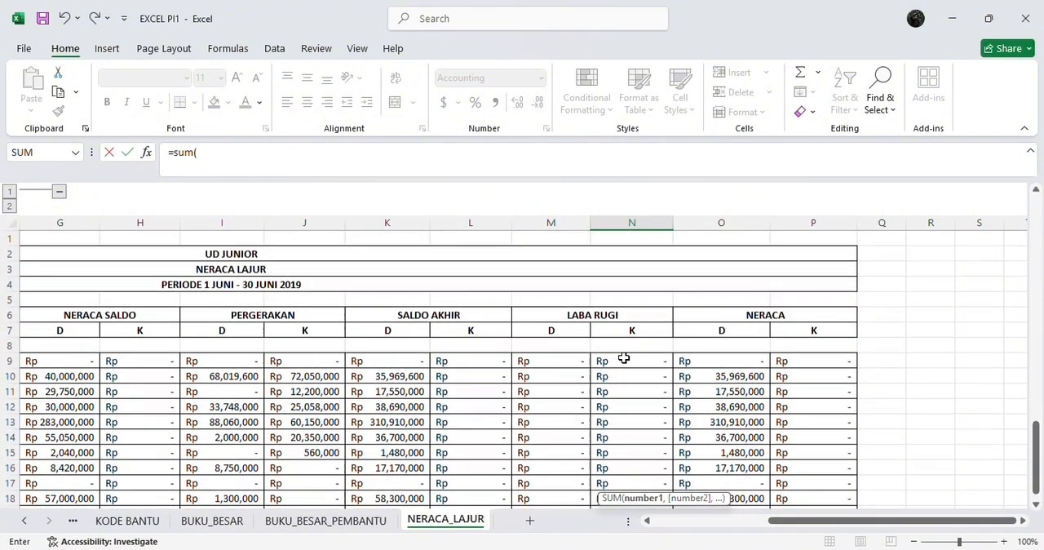
drag(625, 359, 639, 464)
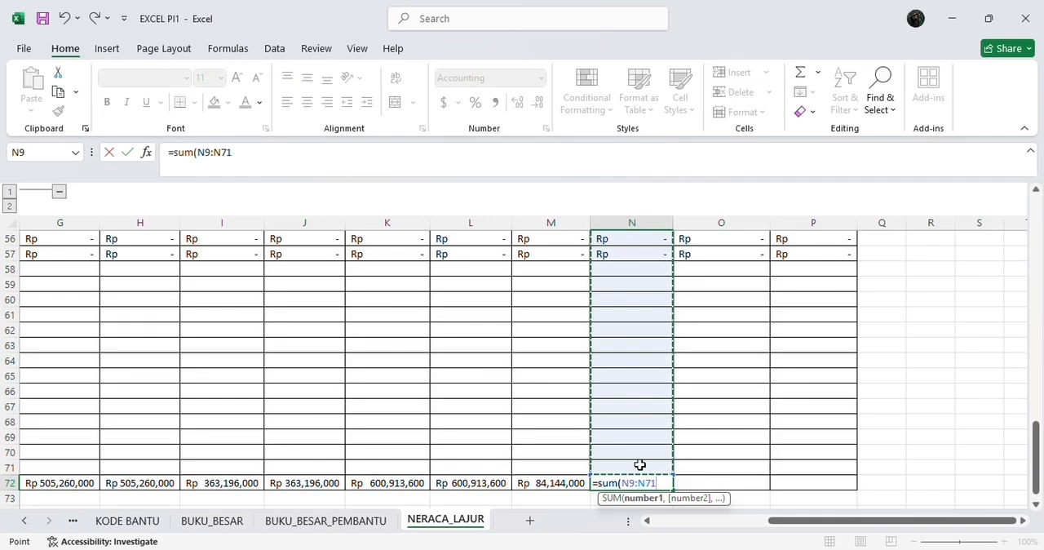
key(Return)
Step: Total the NERACA debit column in cell O72 with a SUM of O9:O71
scroll(638, 464, down, 1)
click(692, 422)
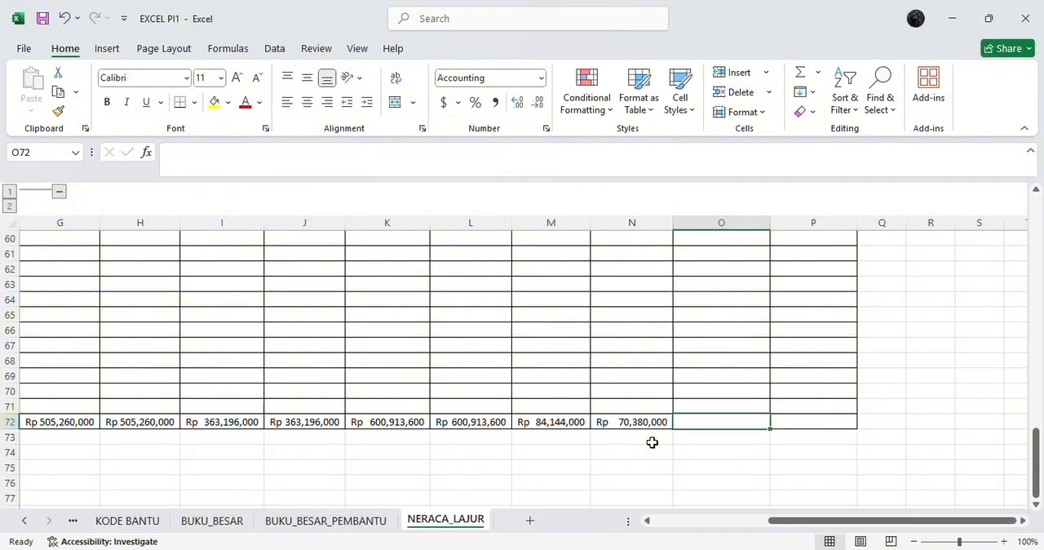
double_click(710, 421)
text(=)
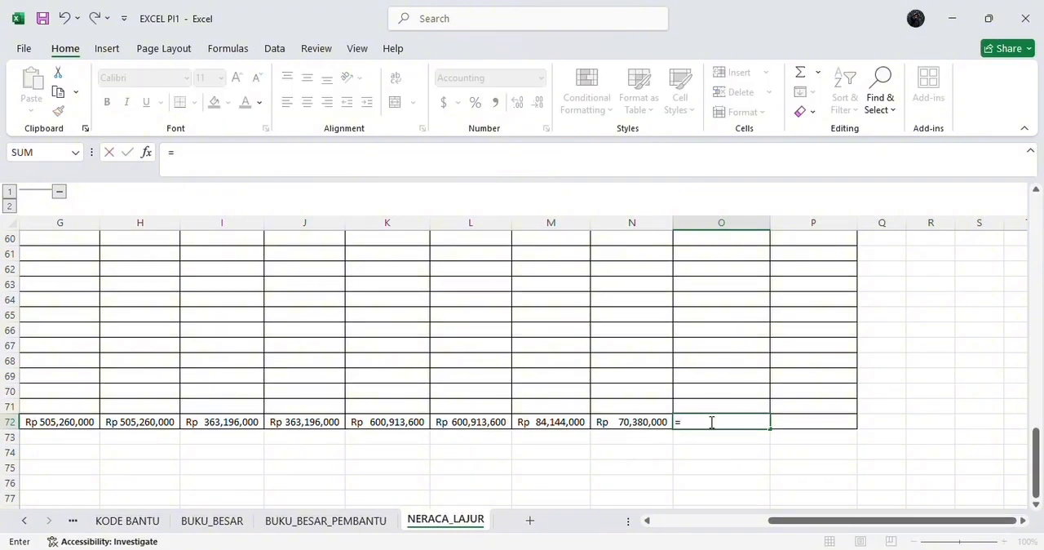
scroll(728, 292, up, 16)
scroll(728, 292, up, 3)
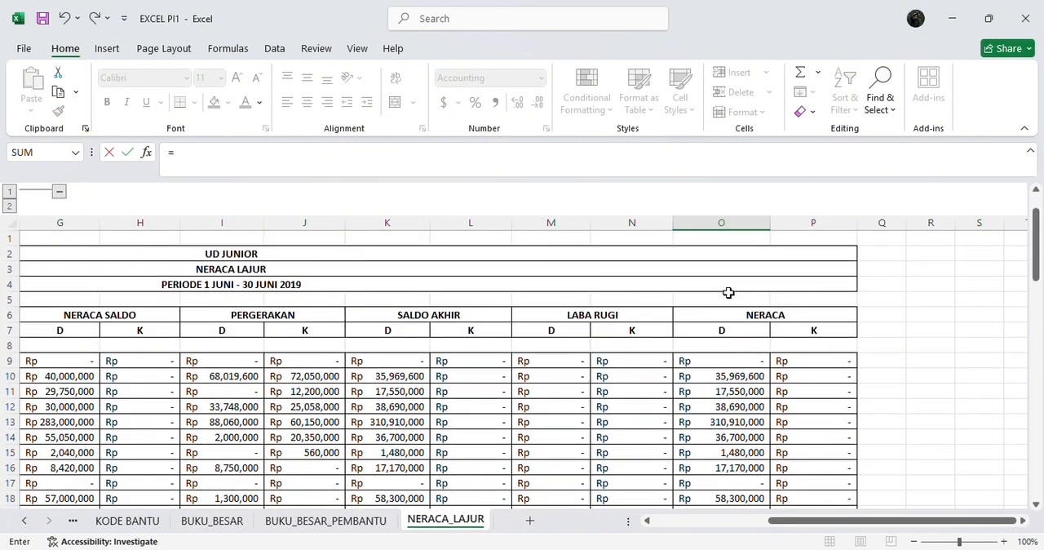
scroll(729, 292, down, 20)
scroll(728, 292, up, 3)
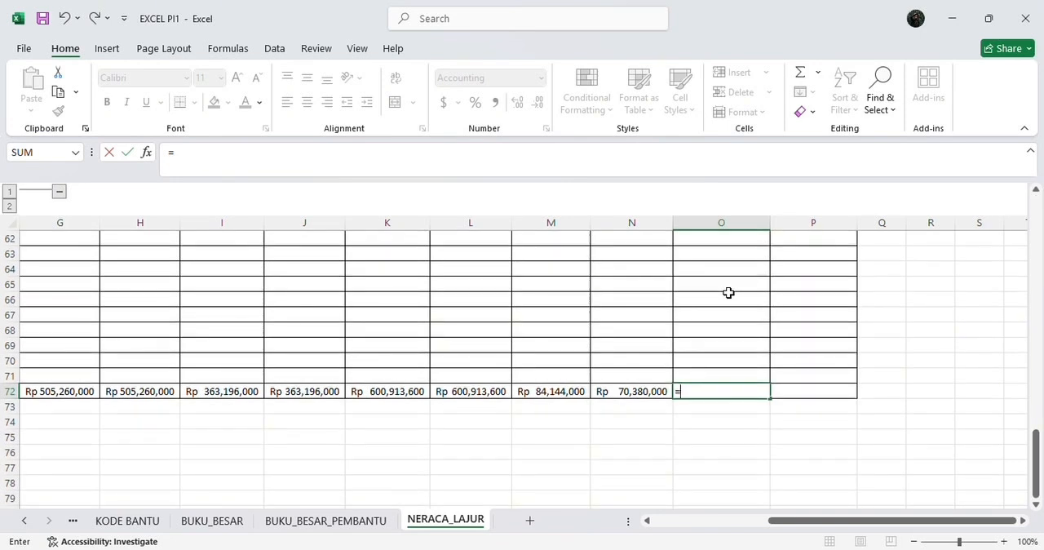
text(su)
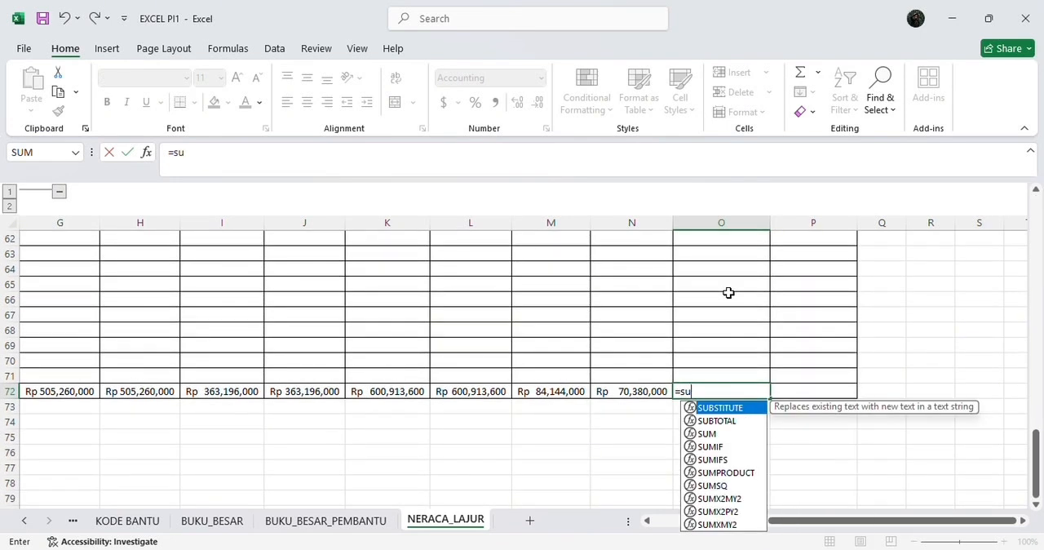
text(m()
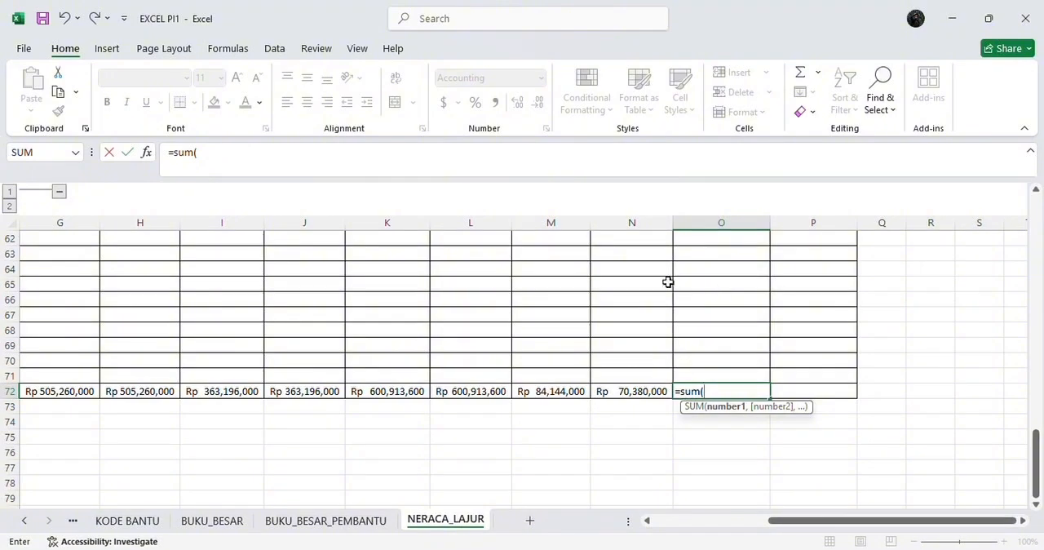
scroll(668, 282, up, 20)
drag(721, 363, 738, 467)
key(Return)
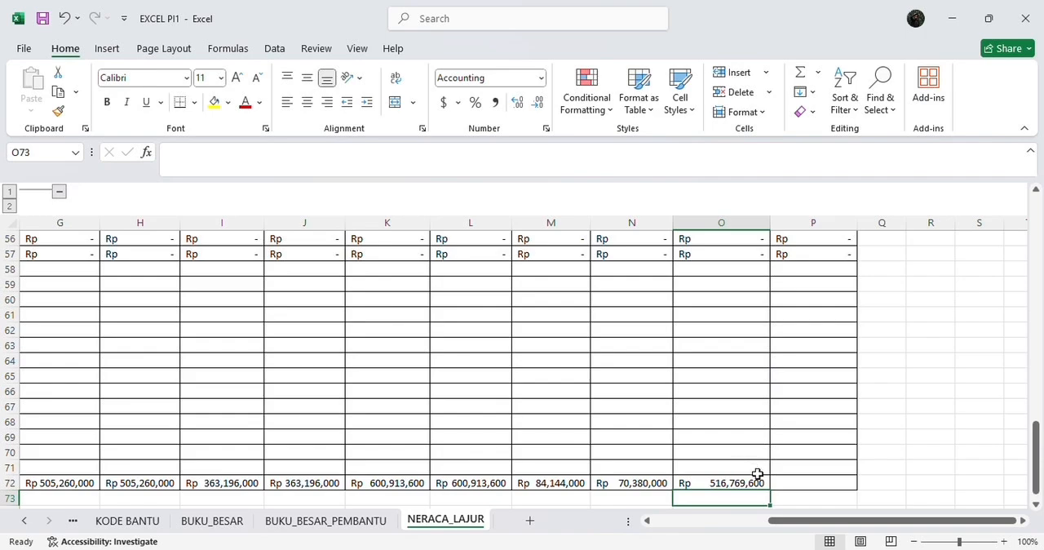
Step: Total the NERACA credit column in cell P72 with a SUM of P9:P71
click(783, 483)
text(=su)
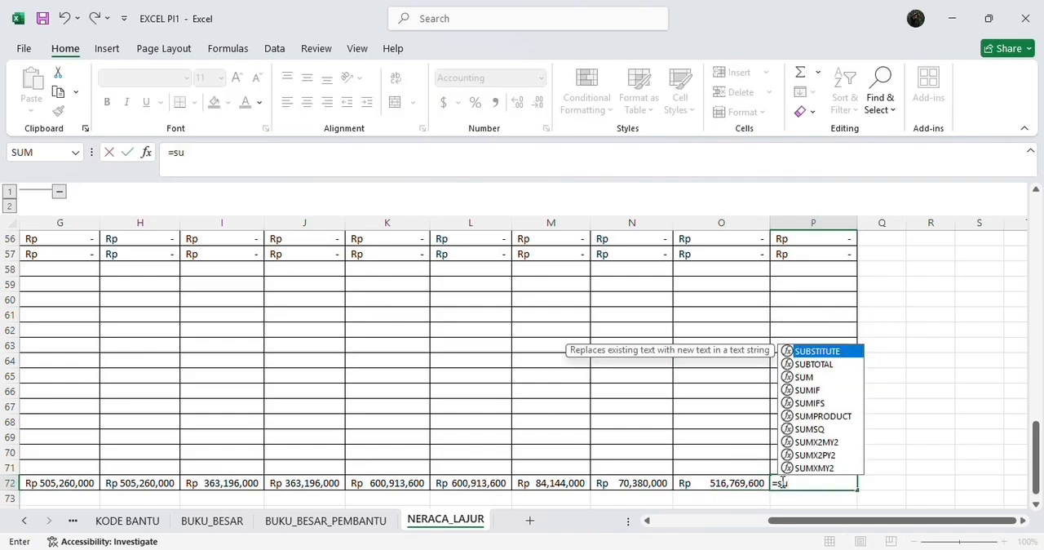
text(m()
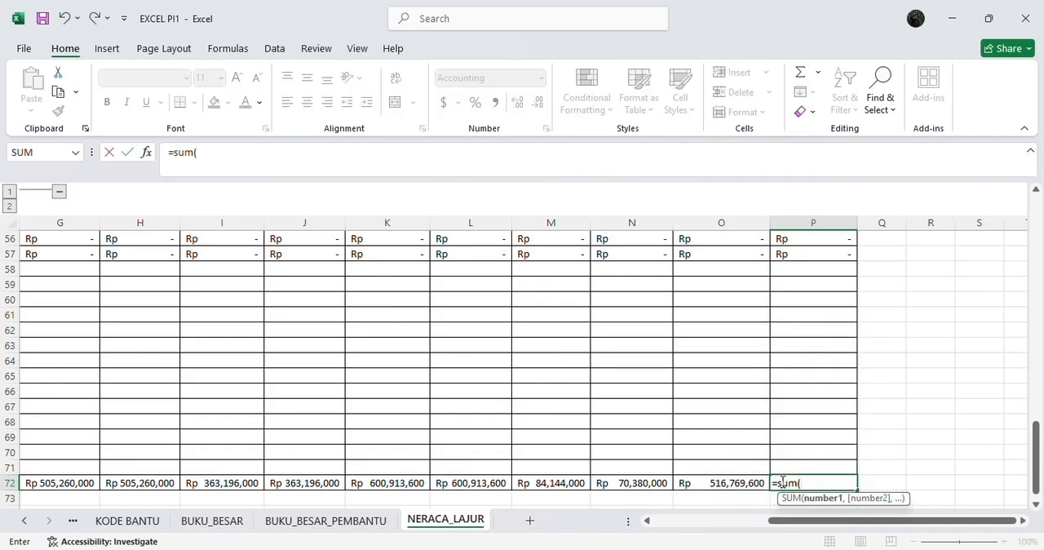
scroll(793, 392, up, 15)
scroll(800, 378, up, 3)
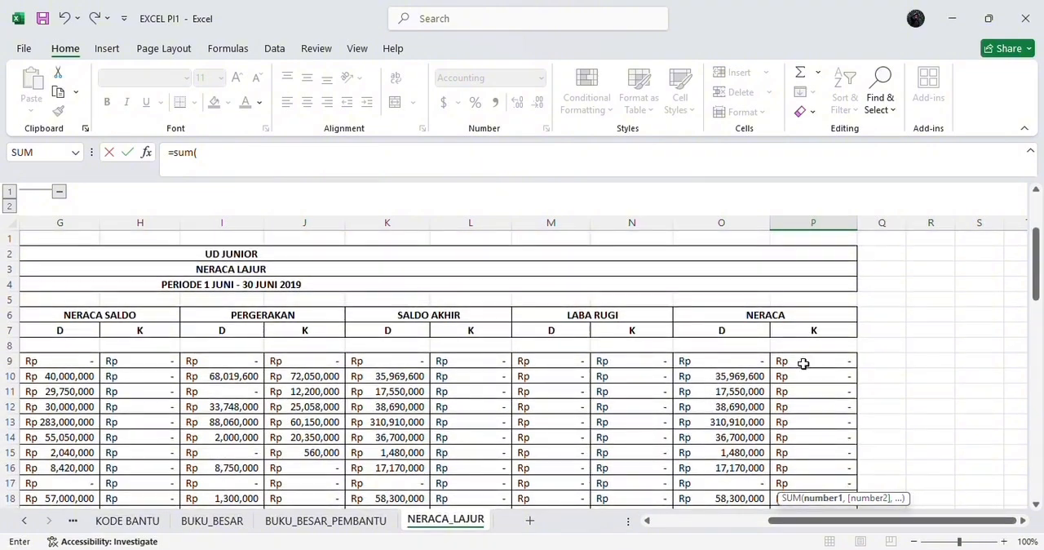
drag(801, 363, 832, 486)
key(Return)
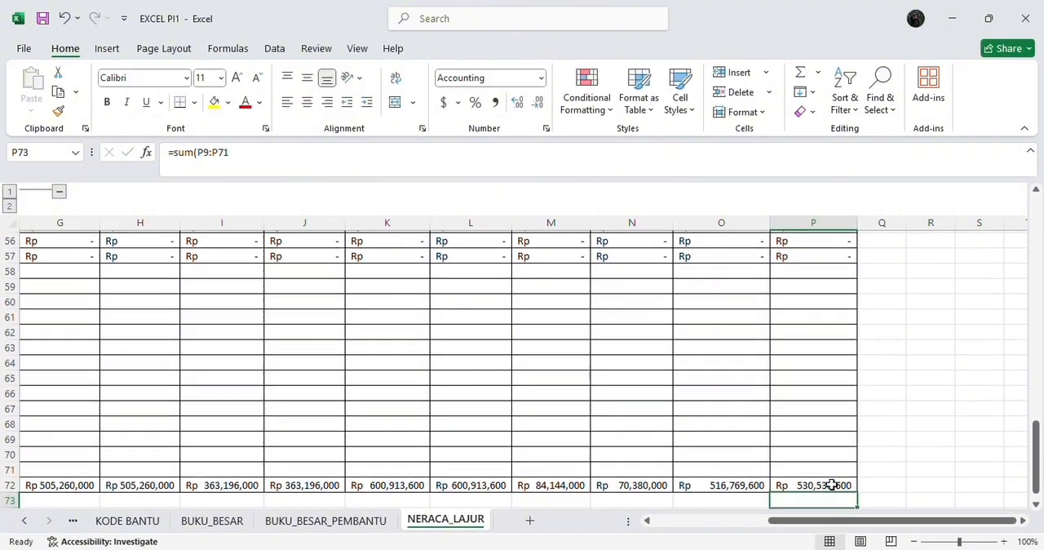
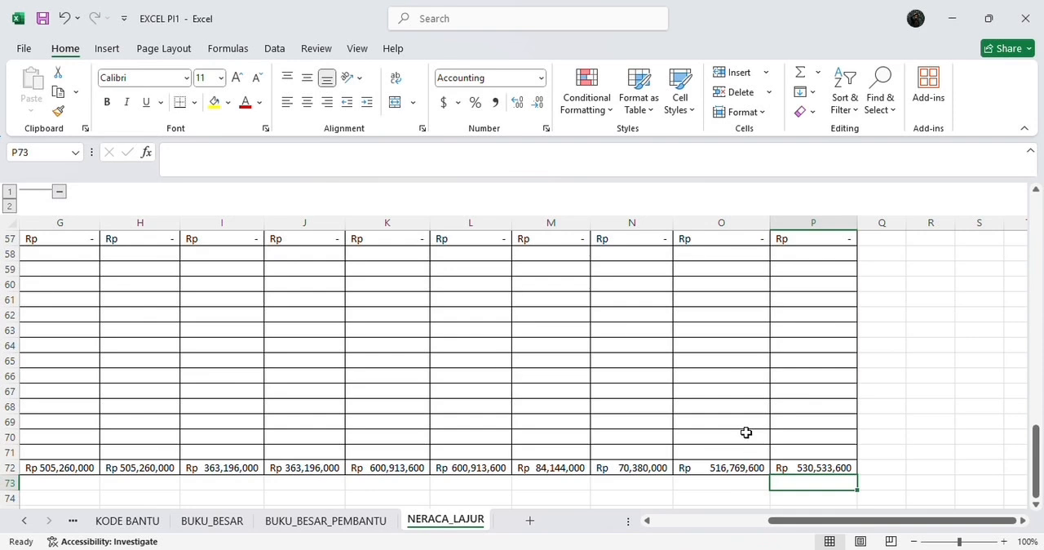
scroll(746, 433, down, 2)
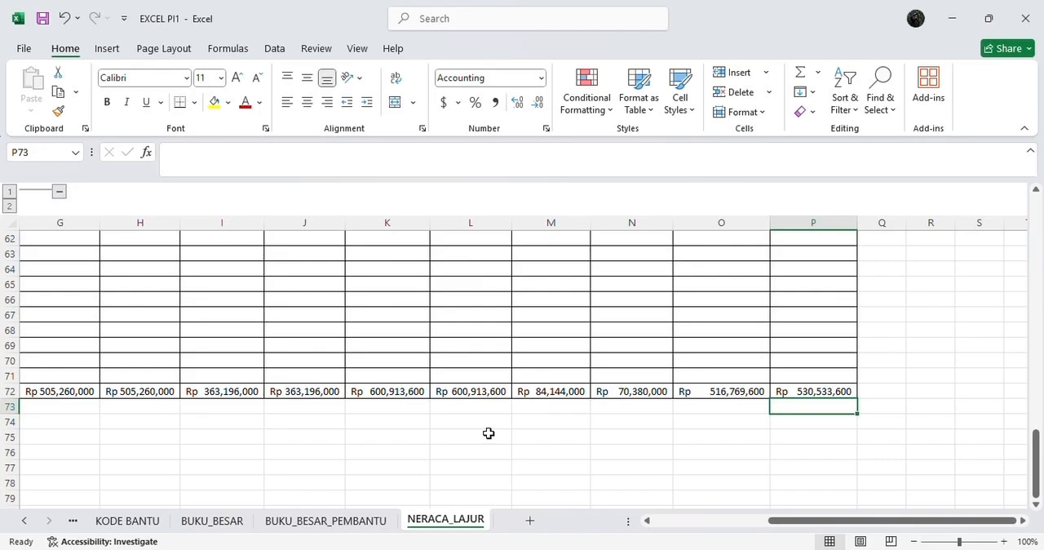
scroll(490, 432, up, 3)
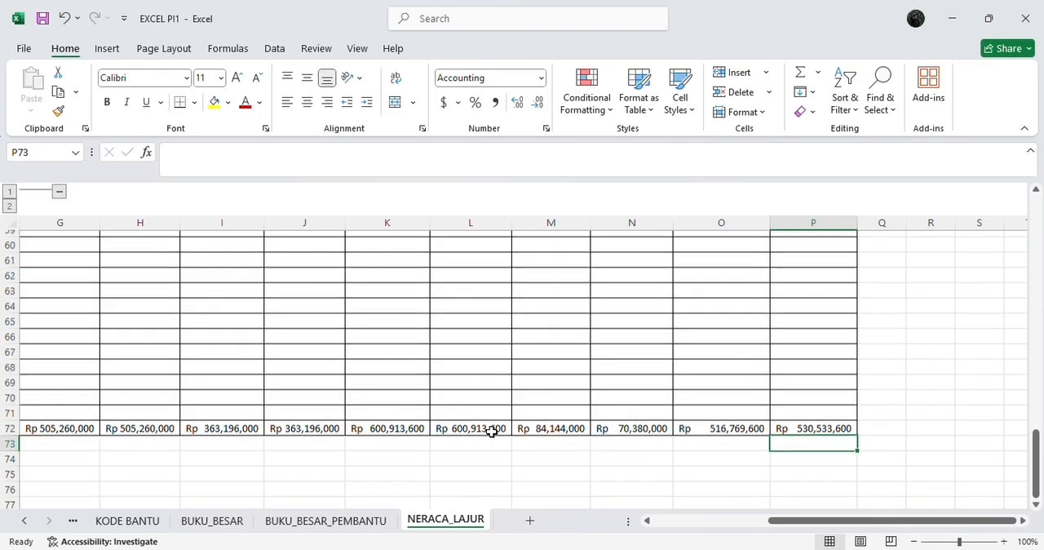
scroll(491, 431, up, 15)
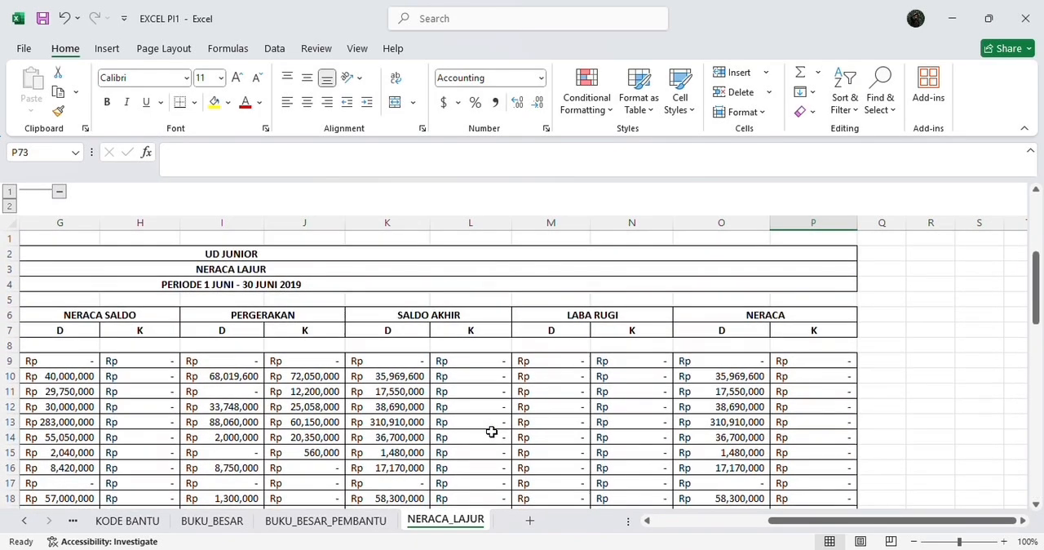
scroll(530, 430, down, 18)
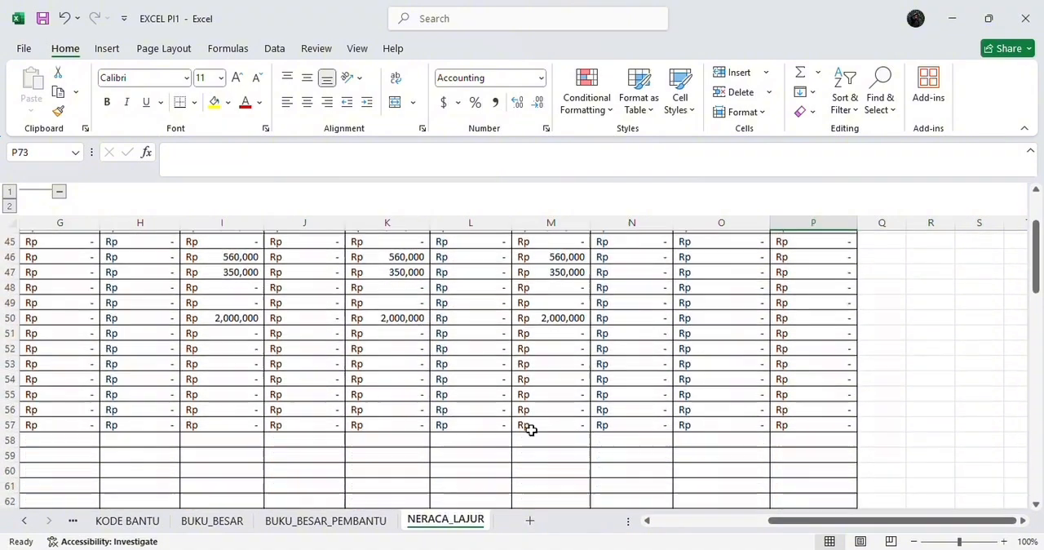
scroll(531, 429, down, 1)
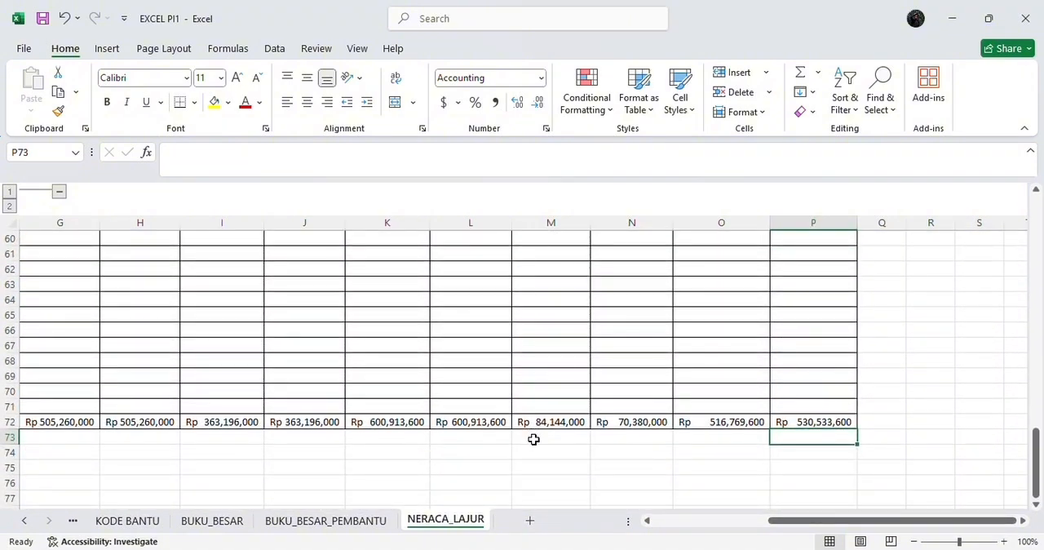
Step: Enter the formula =IF(N72>M72,N72-M72,0) in cell M73, below the LABA RUGI debit total
click(533, 439)
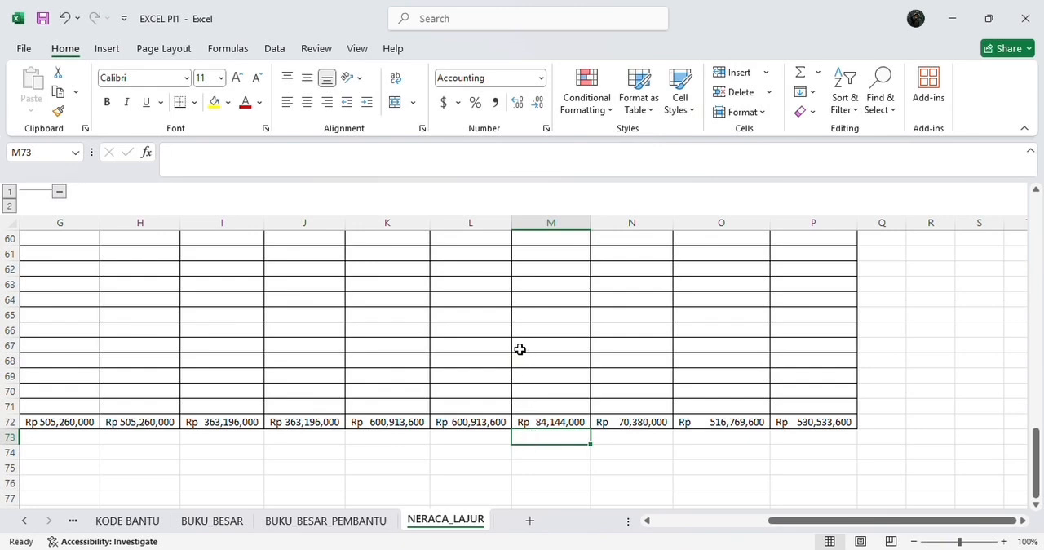
text(=if)
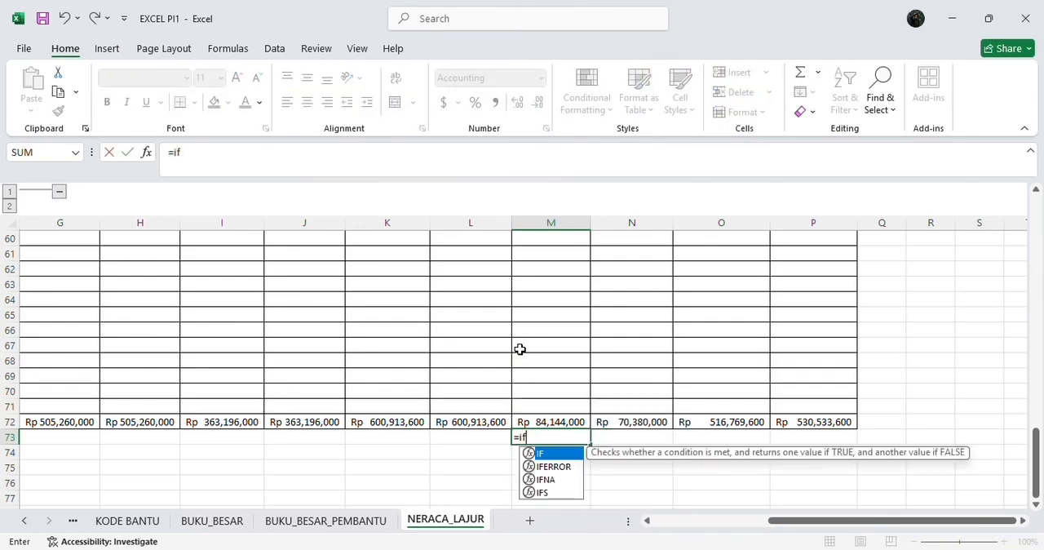
double_click(558, 453)
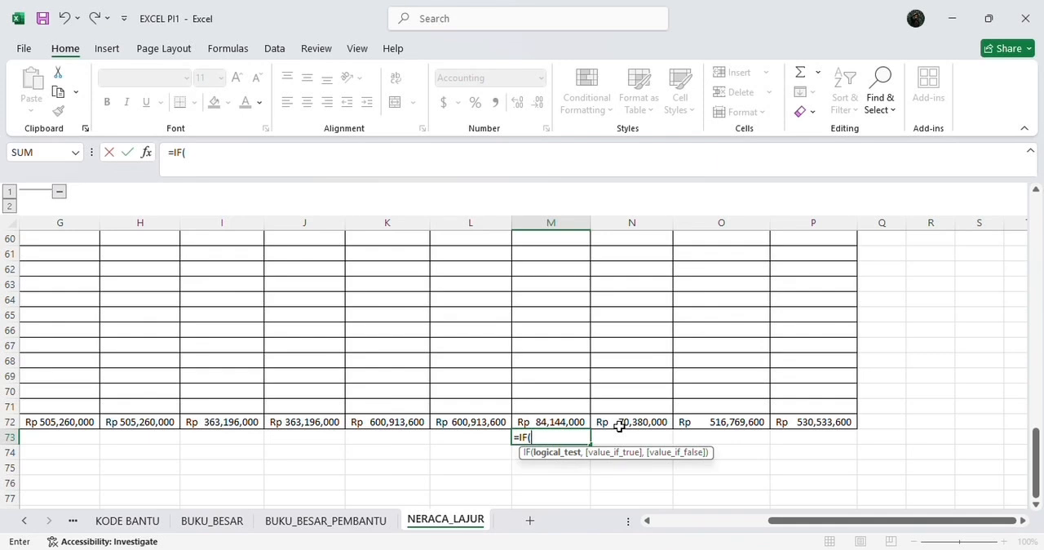
click(620, 425)
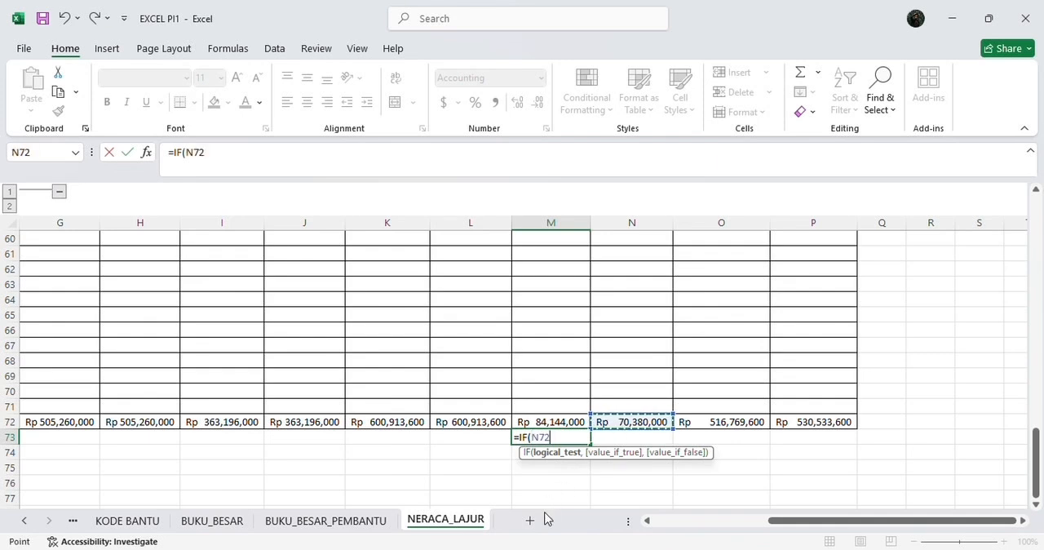
text(>)
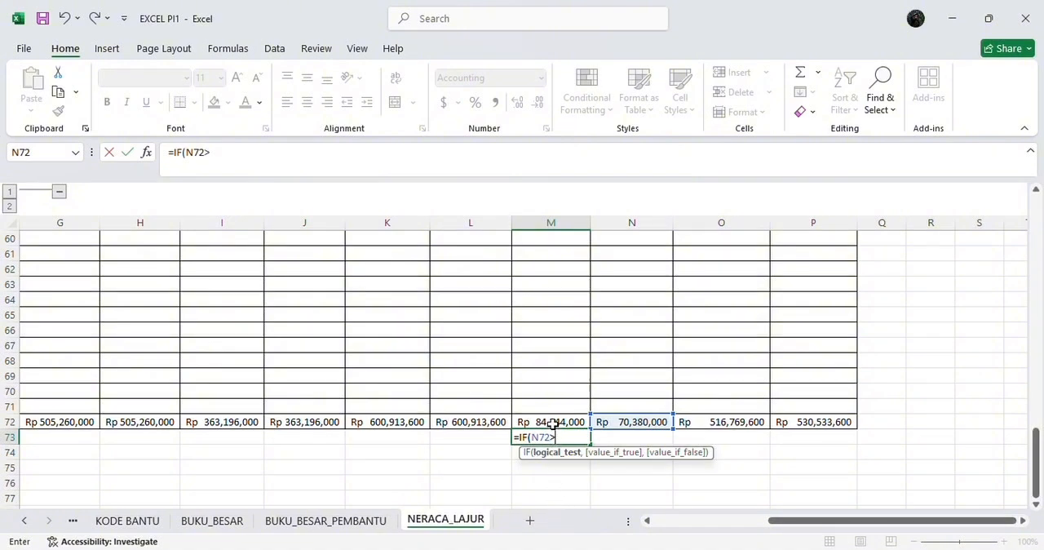
text(,)
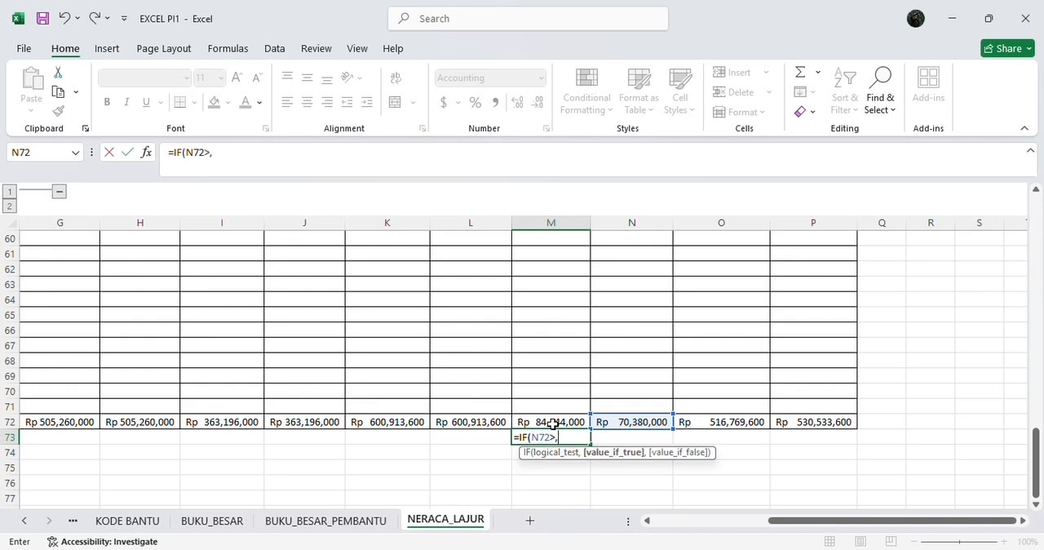
key(BackSpace)
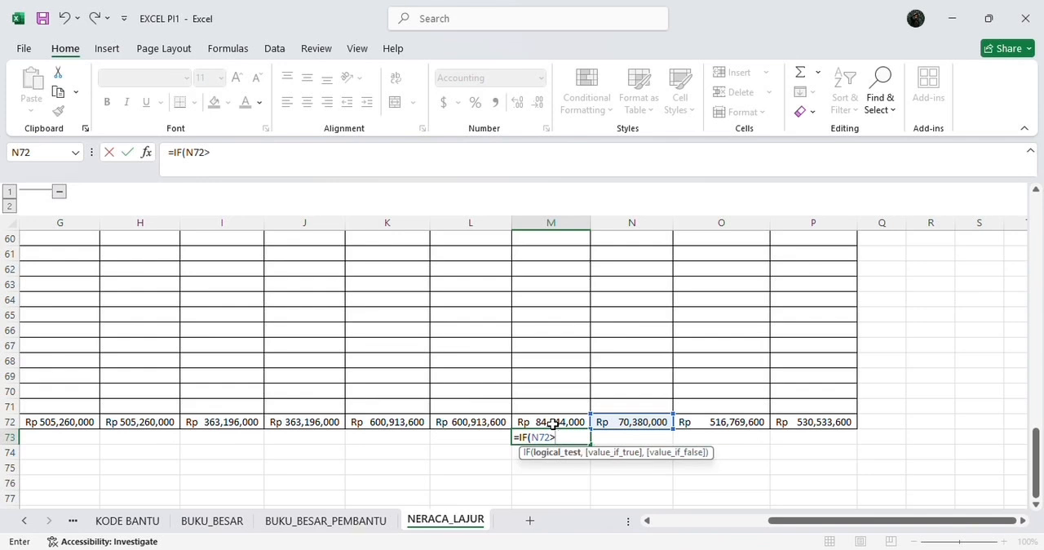
click(553, 423)
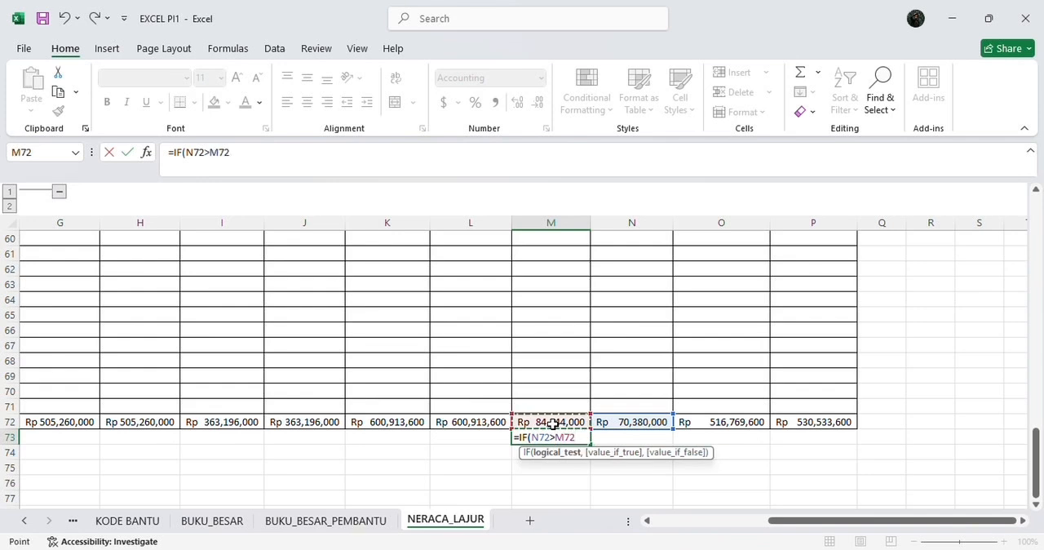
text(,)
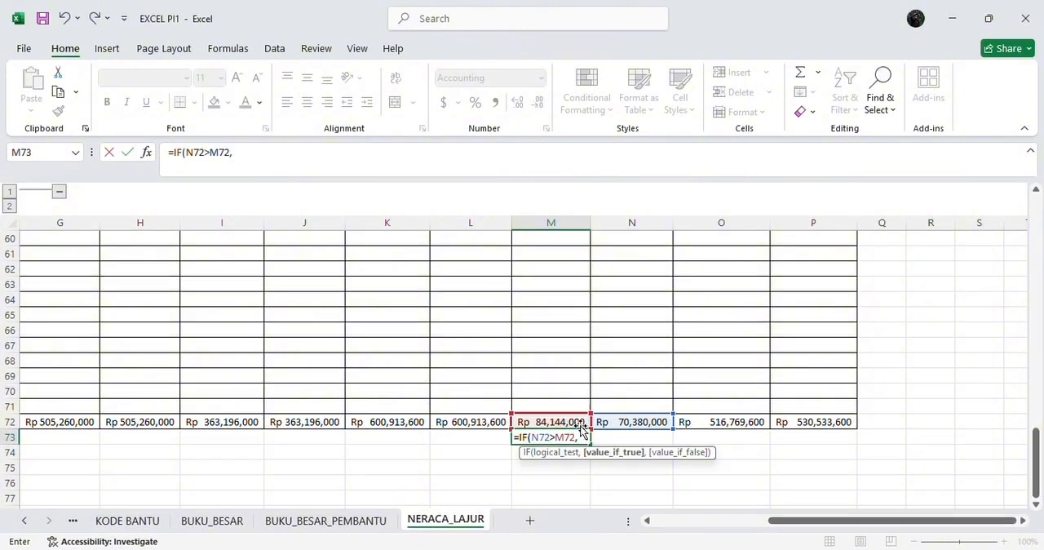
click(622, 422)
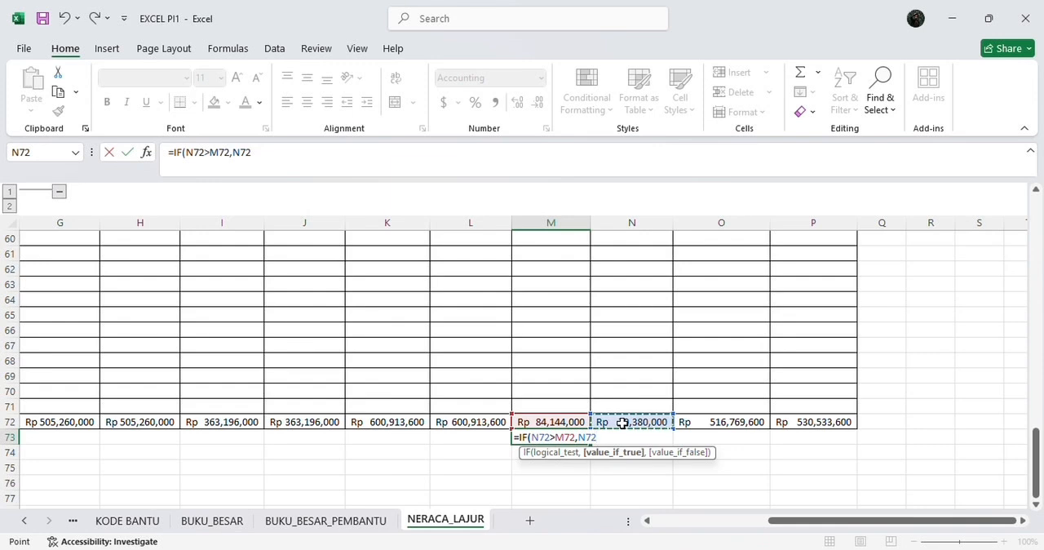
text(-)
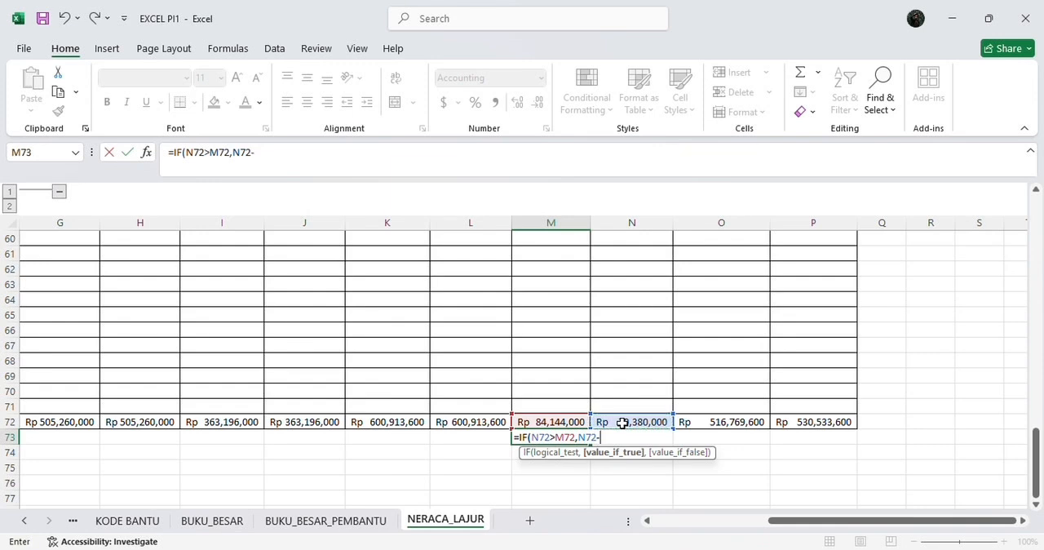
click(561, 419)
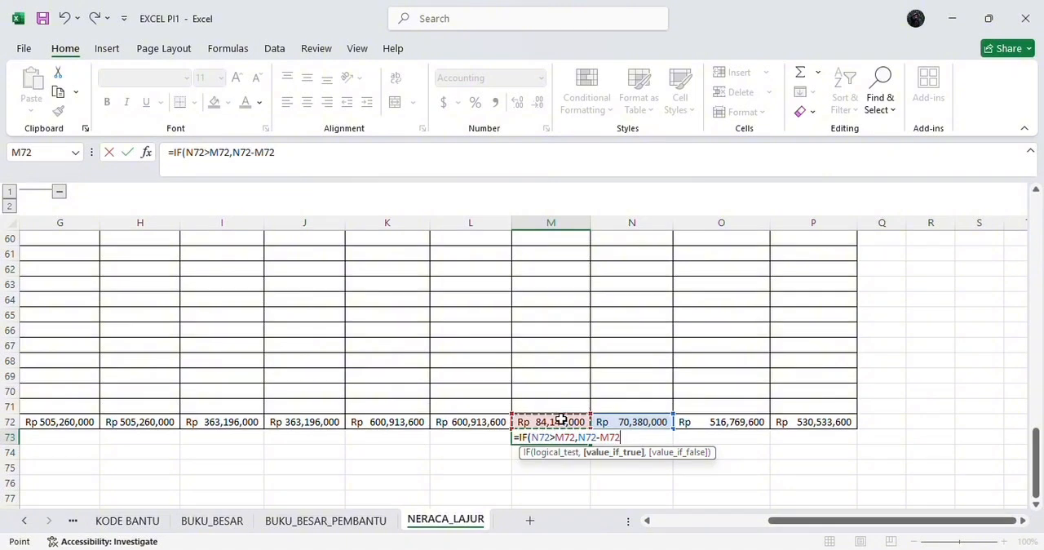
text(,0)
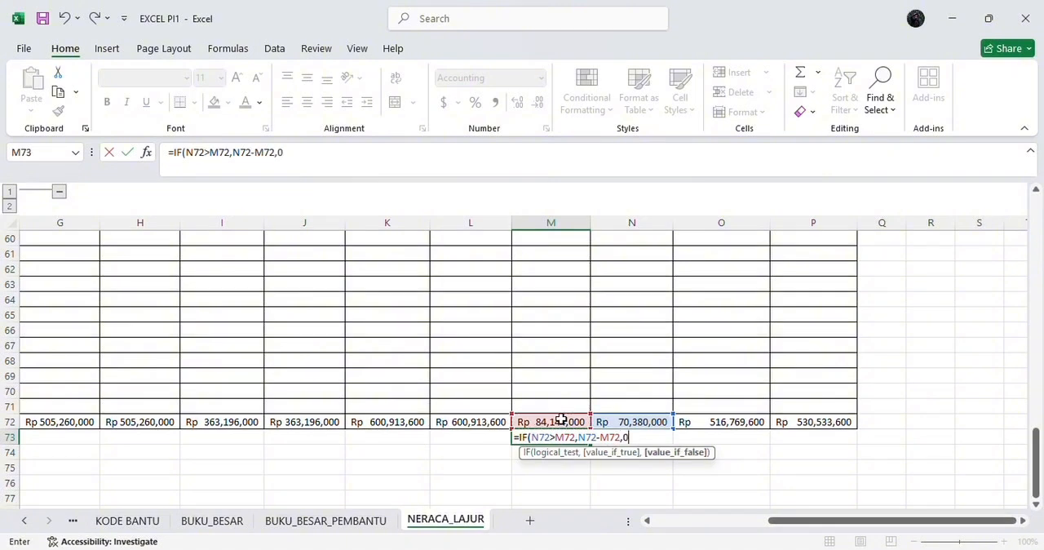
text())
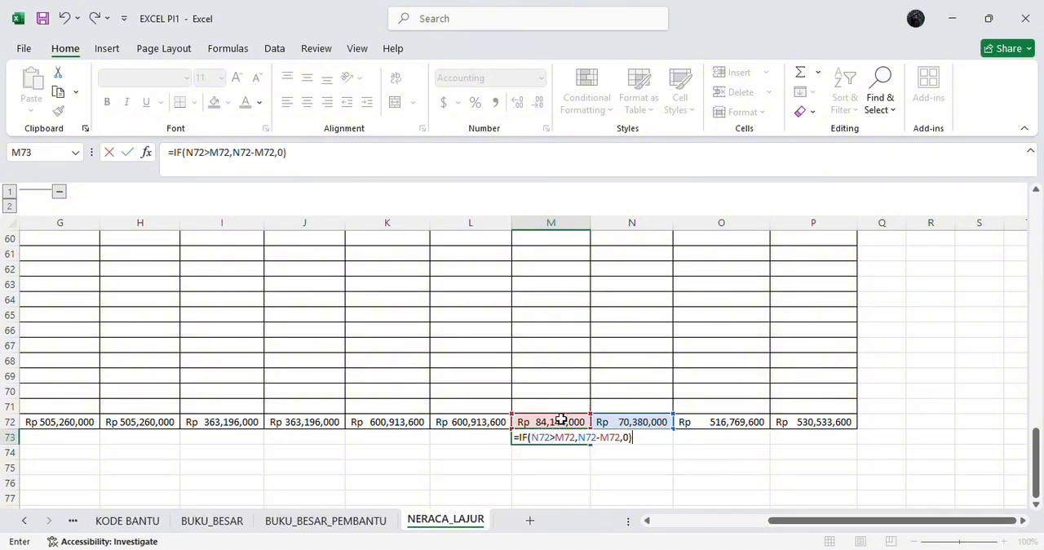
key(Return)
Step: Enter the formula =IF(M72>N72,M72-N72,0) in cell N73, below the LABA RUGI credit total
click(617, 435)
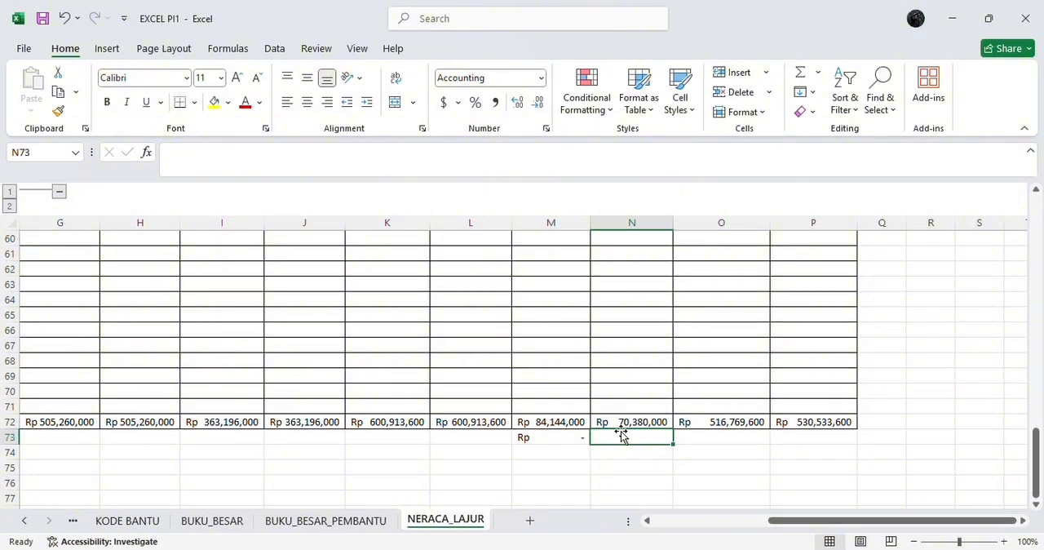
text(=if)
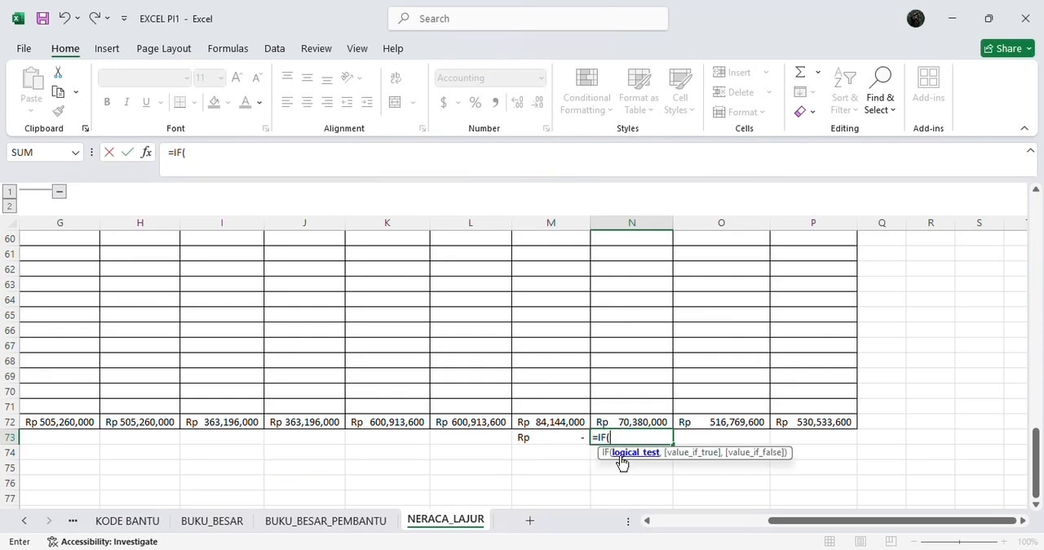
click(559, 423)
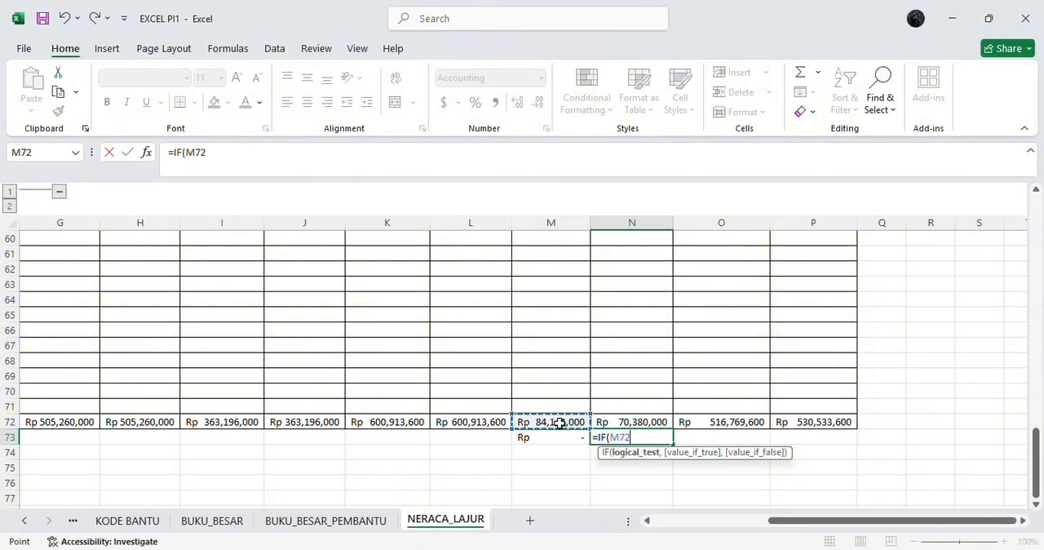
text(>)
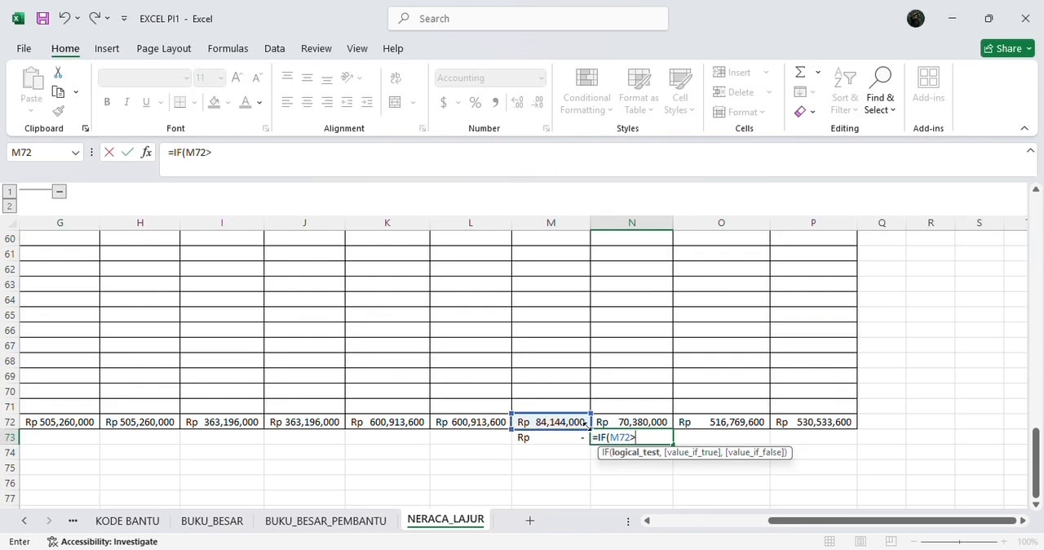
click(599, 421)
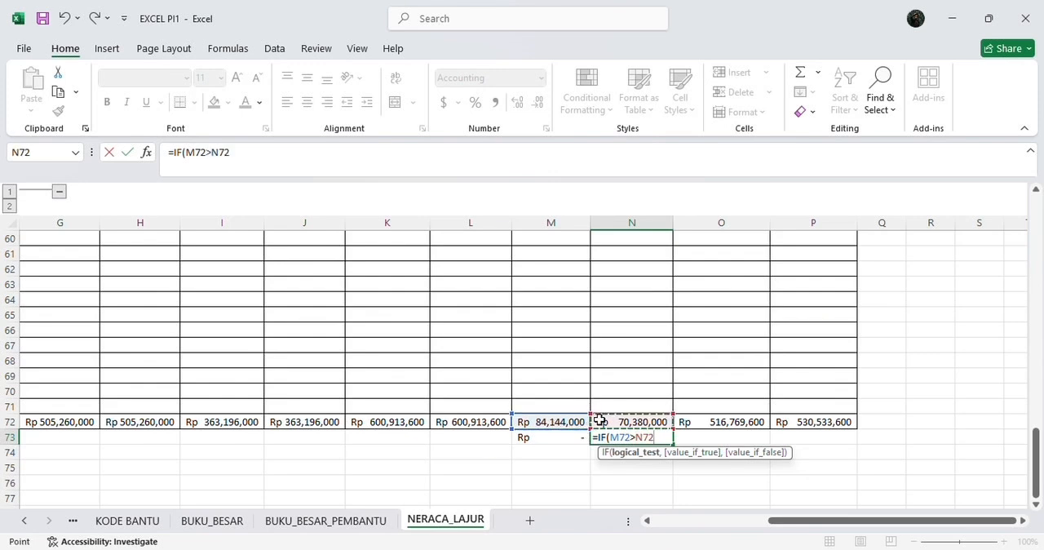
text(,)
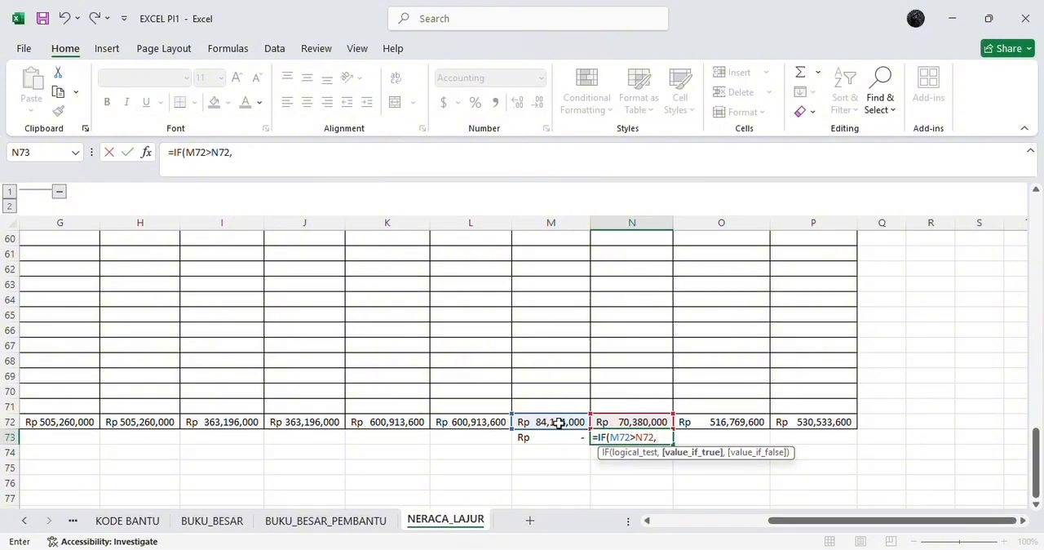
click(557, 423)
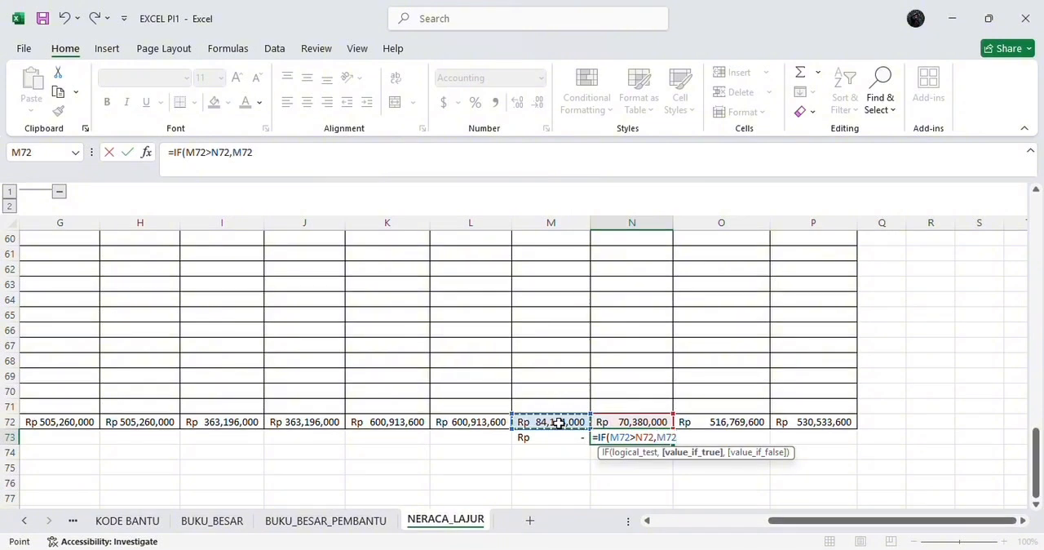
text(-)
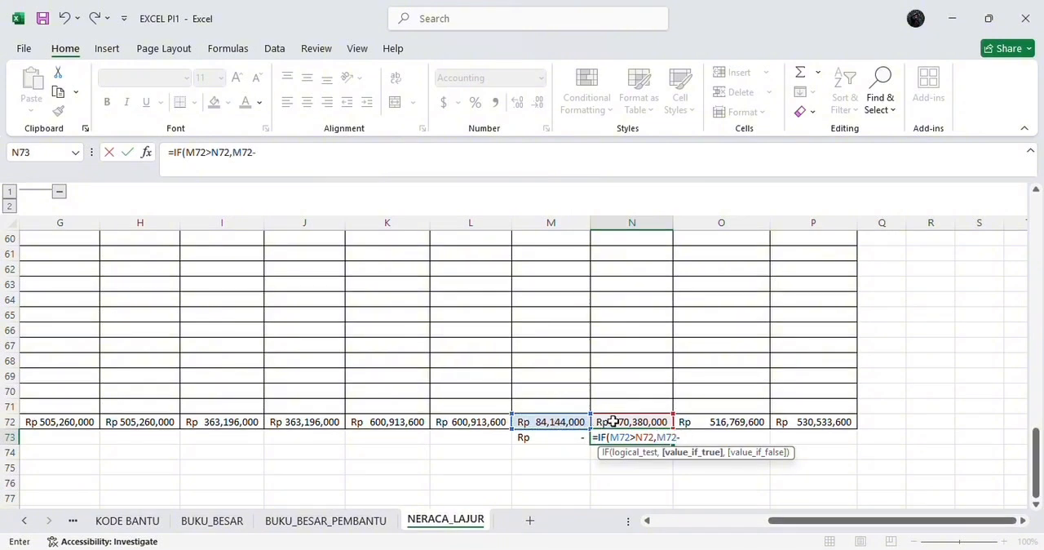
click(612, 421)
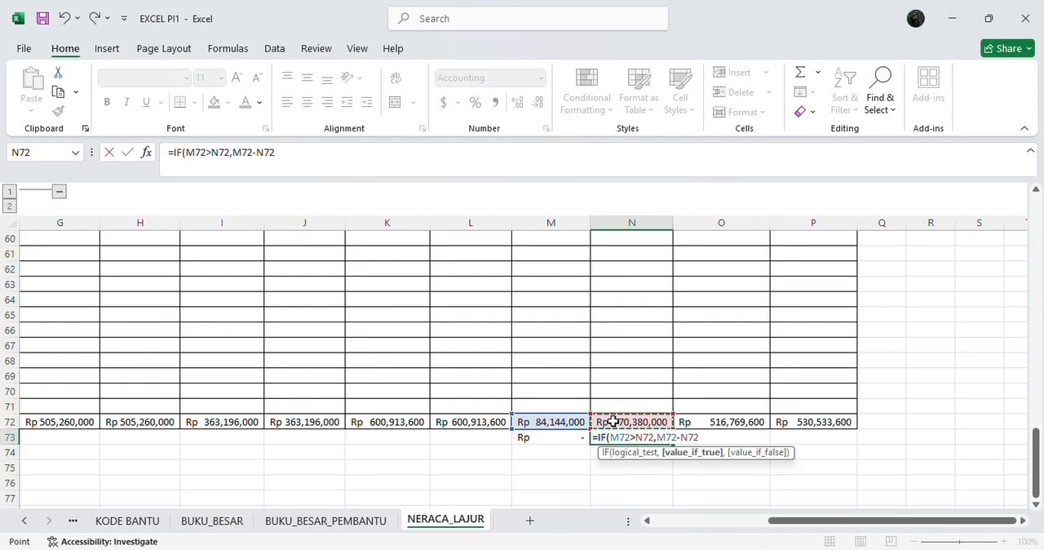
text(,)
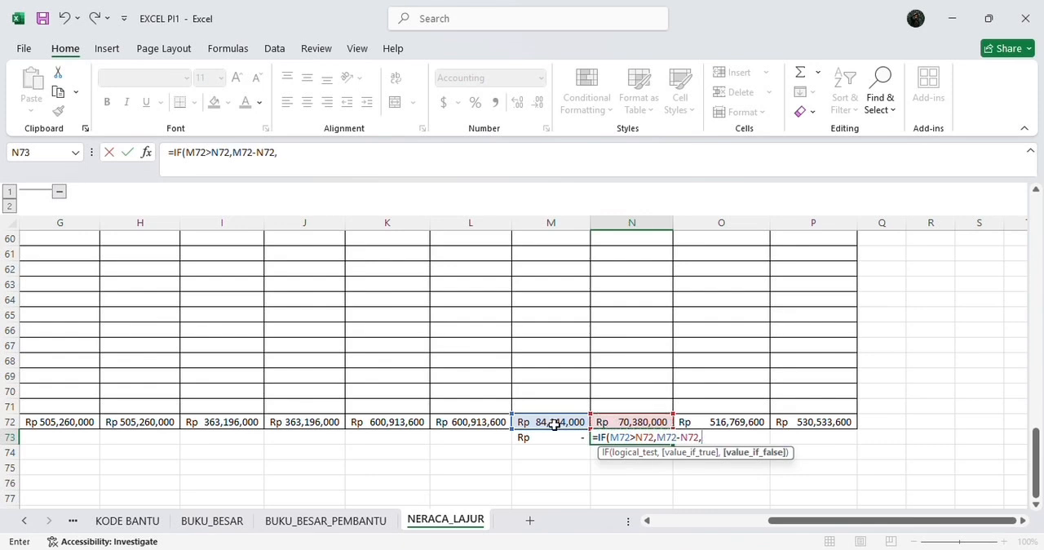
text(0))
key(Return)
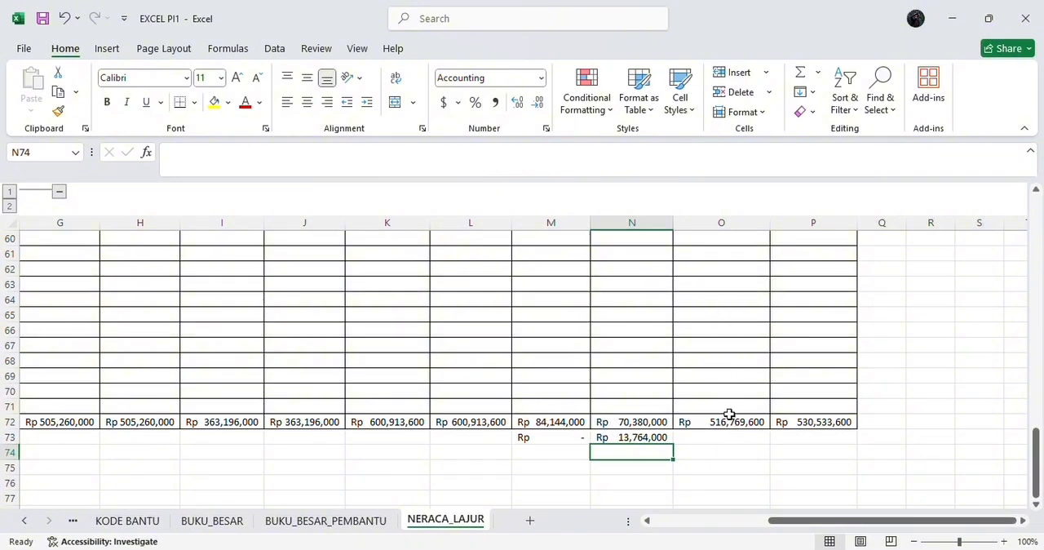
Step: Enter the formula =IF(P72>O72,P72-O72,0) in cell O73, below the NERACA debit total
click(721, 441)
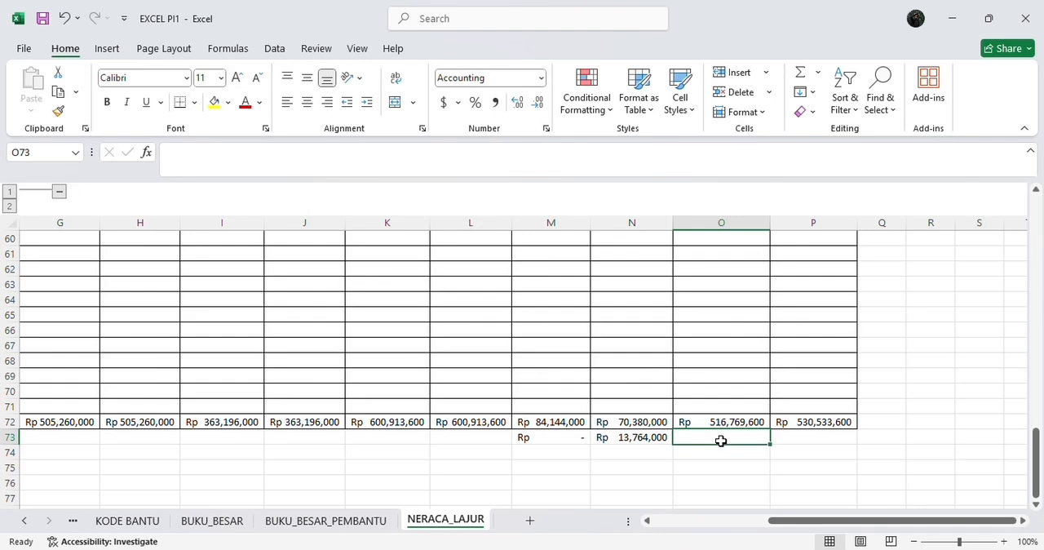
text(=if)
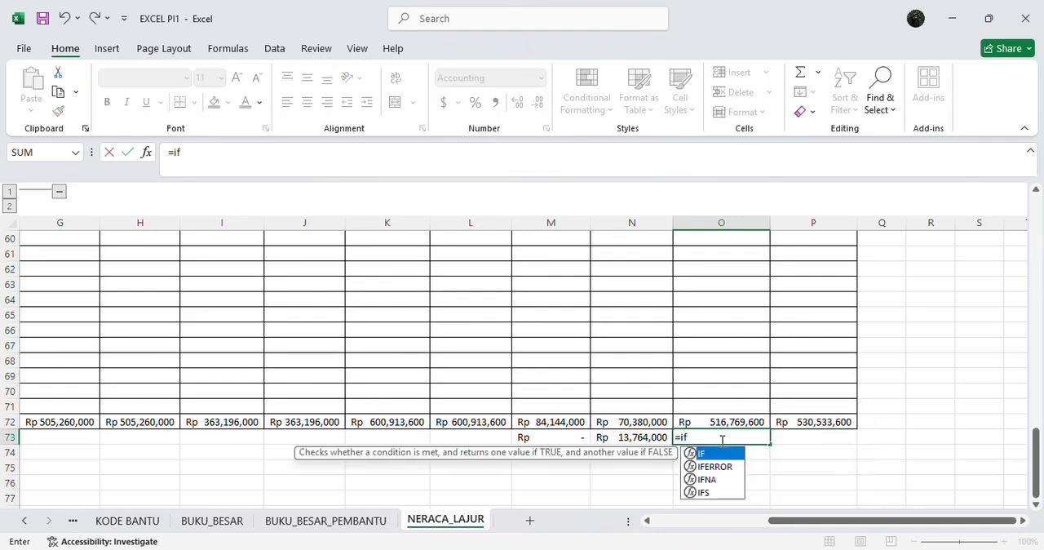
double_click(728, 453)
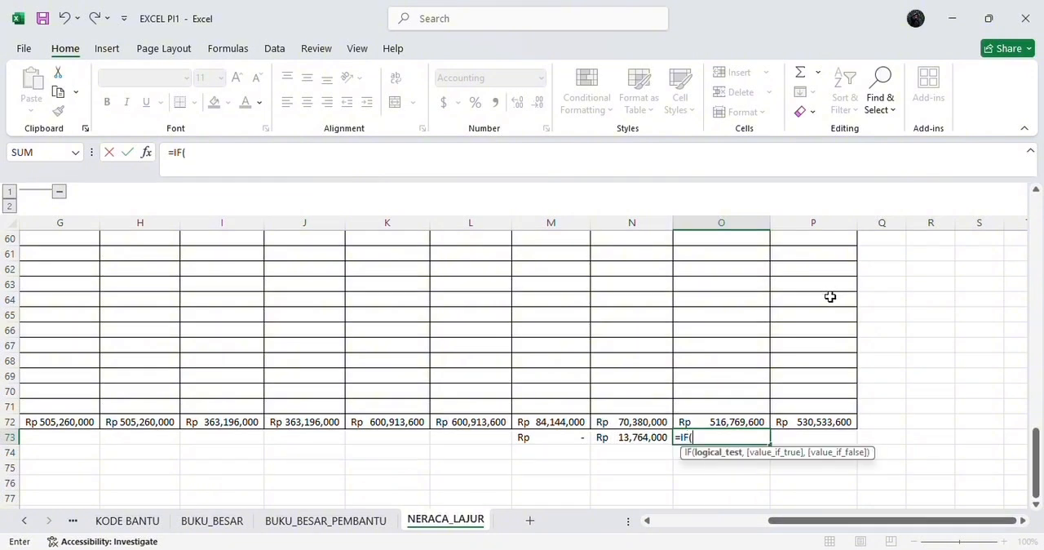
click(802, 422)
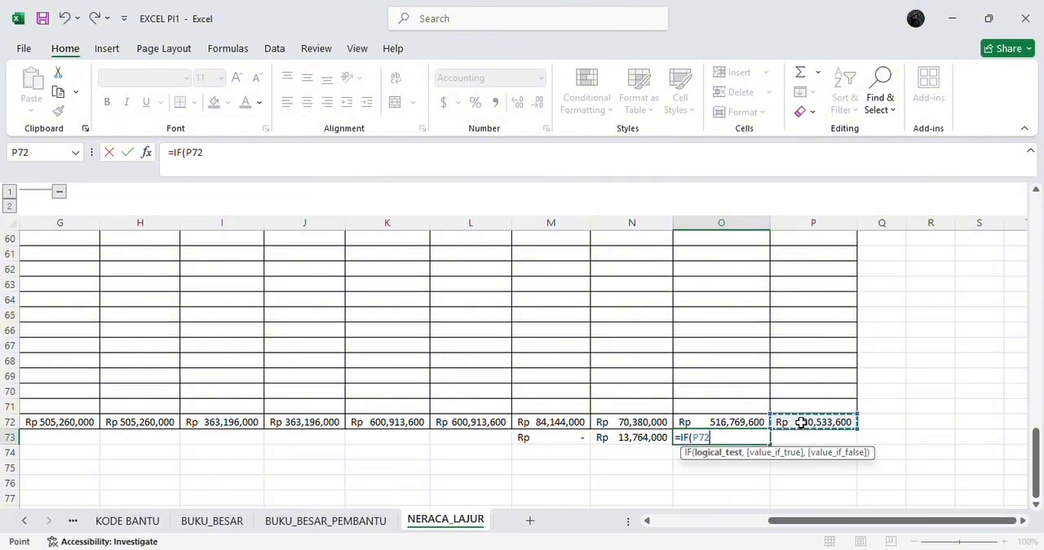
text(>)
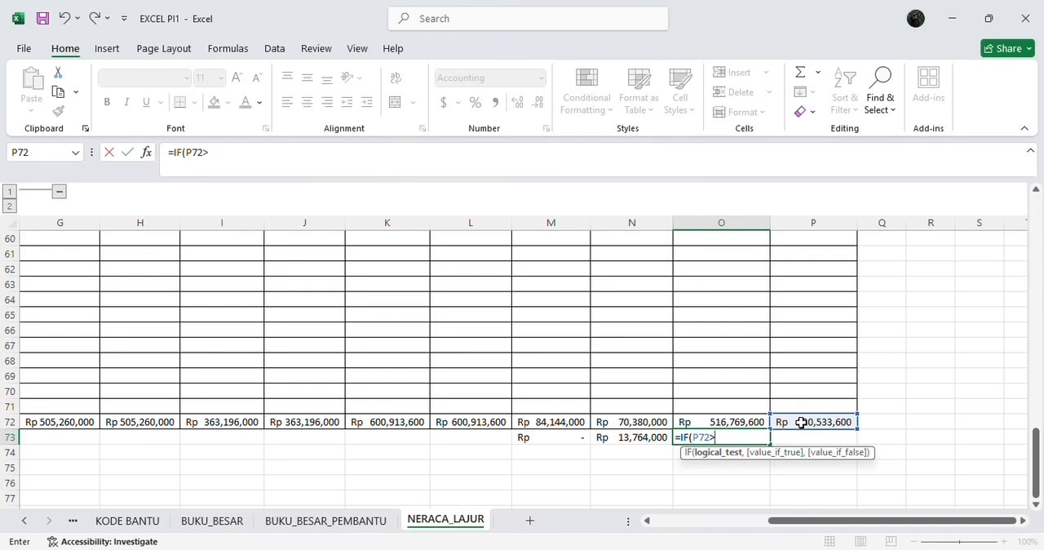
click(737, 421)
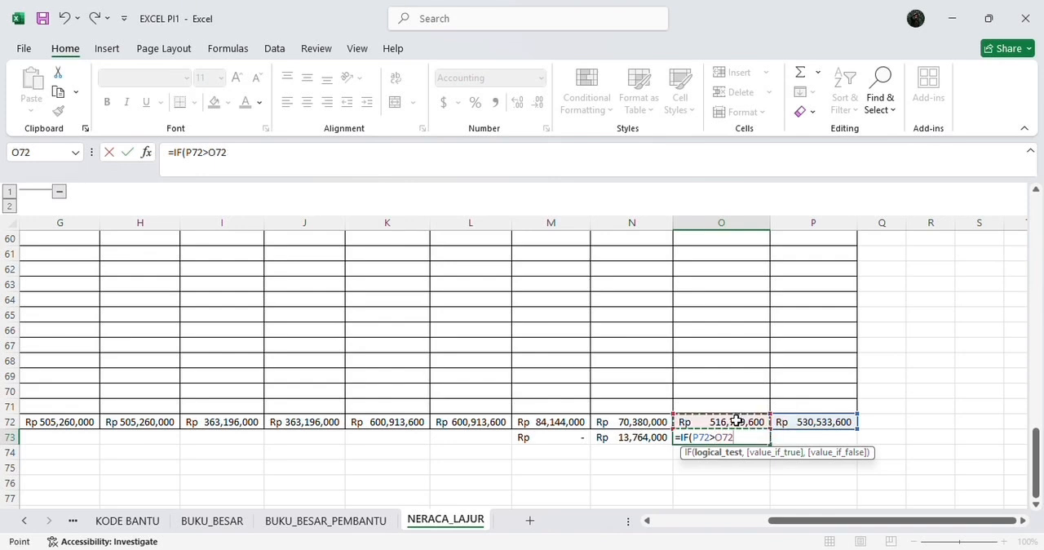
text(,)
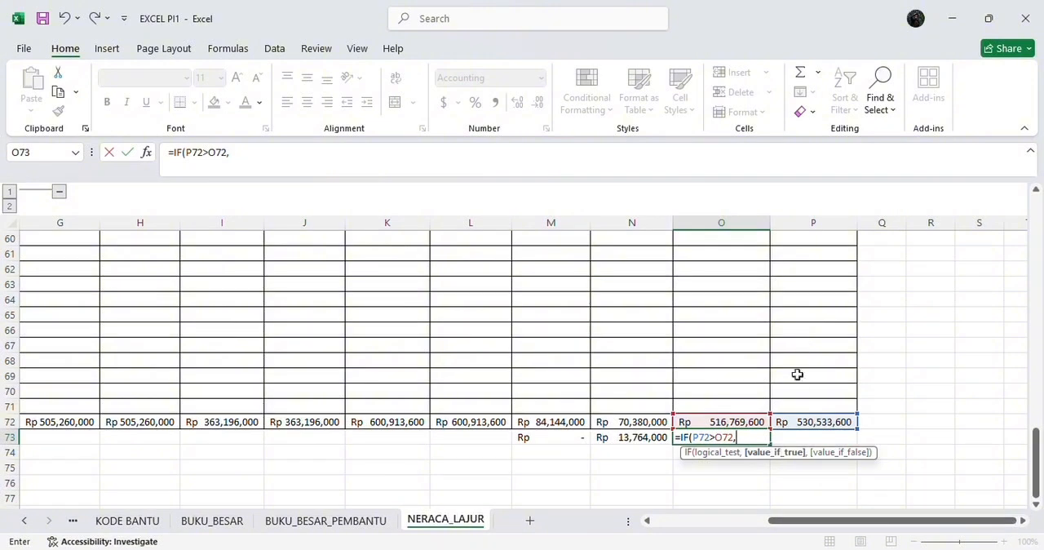
click(797, 421)
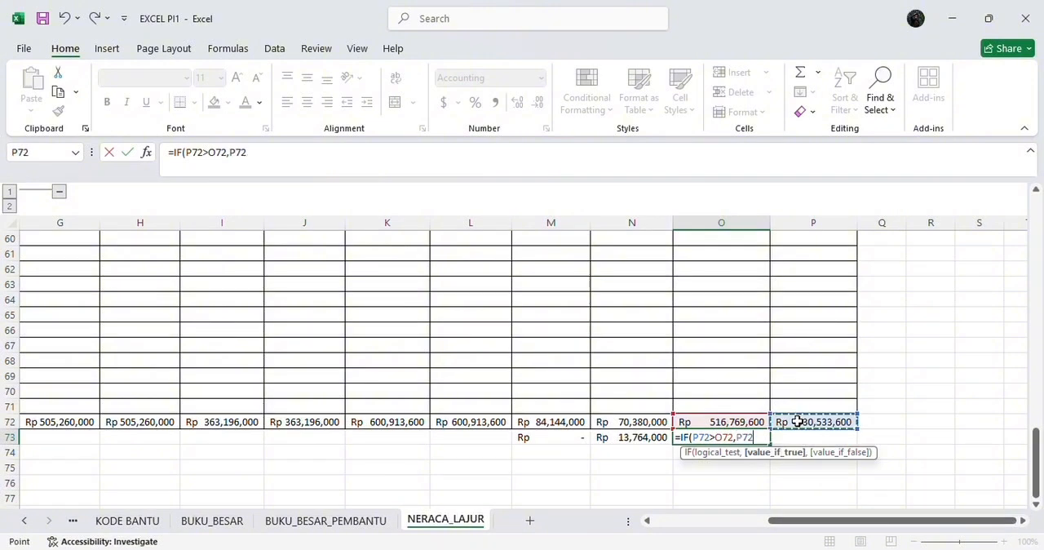
text(-)
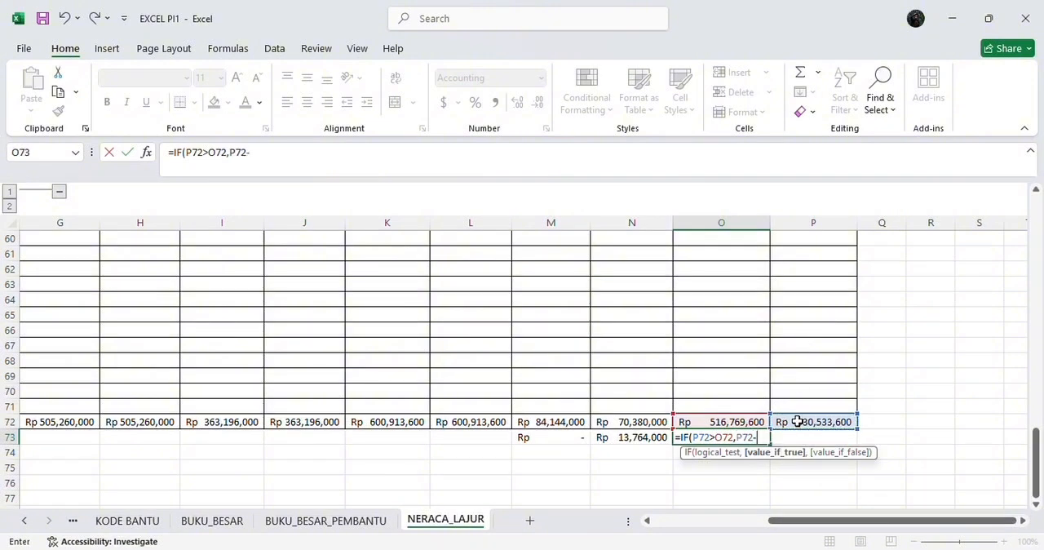
click(750, 421)
text(,0)
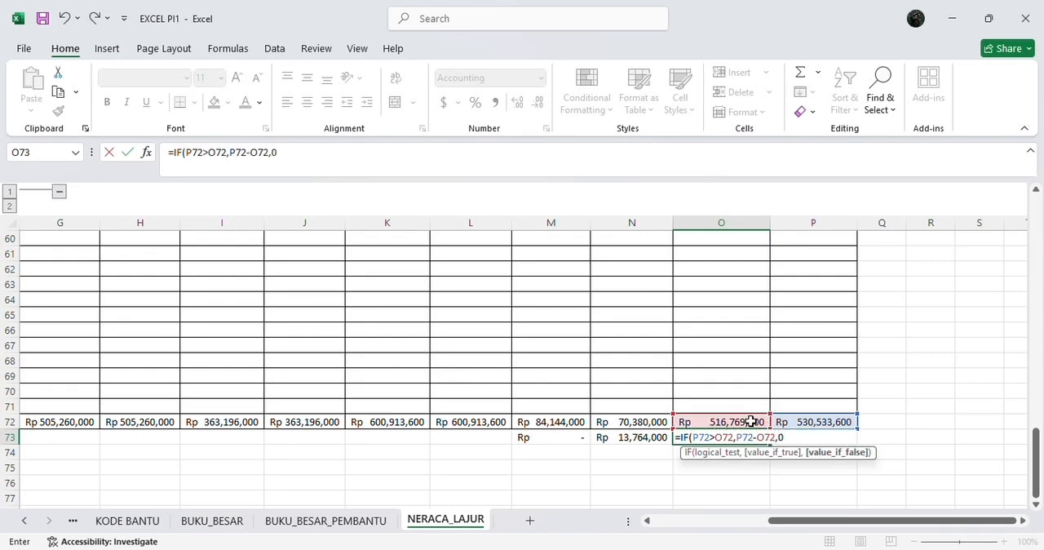
text())
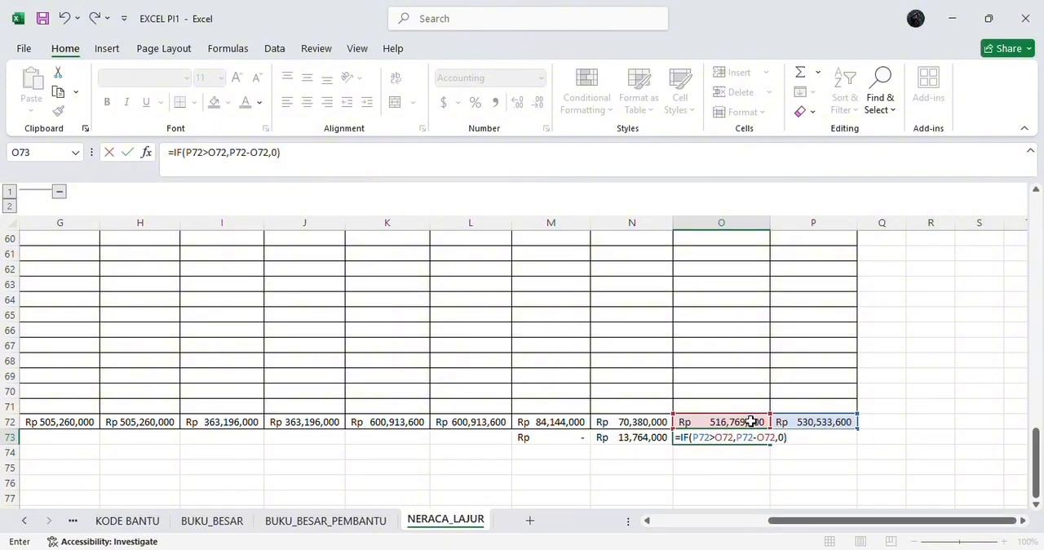
key(Return)
Step: Enter the formula =IF(O72>P72,O72-P72,0) in cell P73, below the NERACA credit total
click(797, 445)
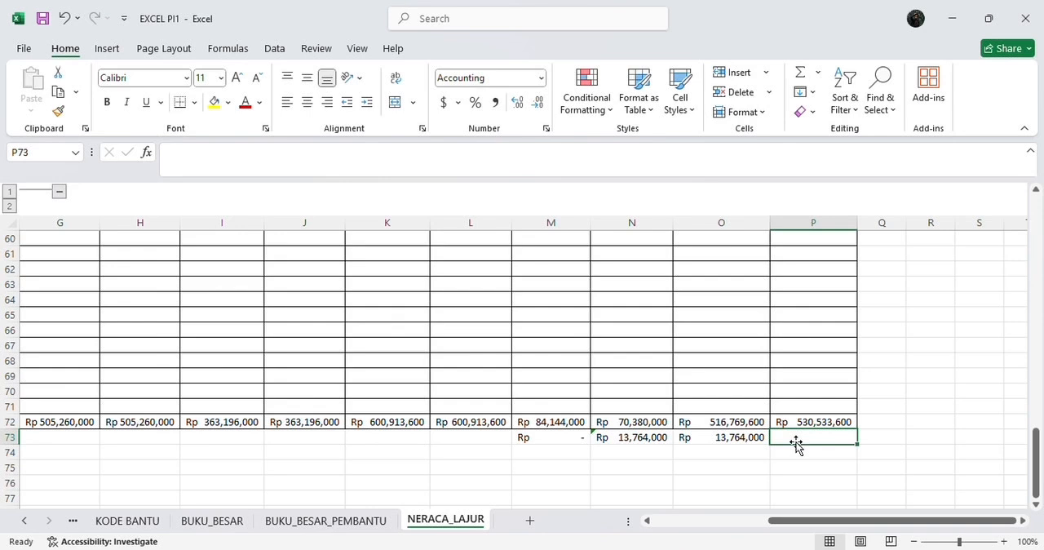
text(=)
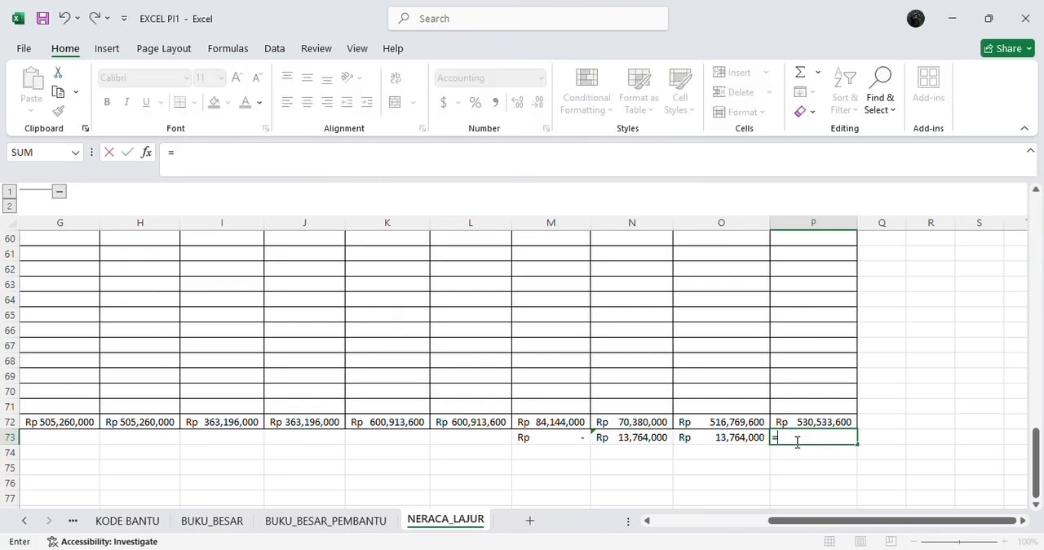
text(if)
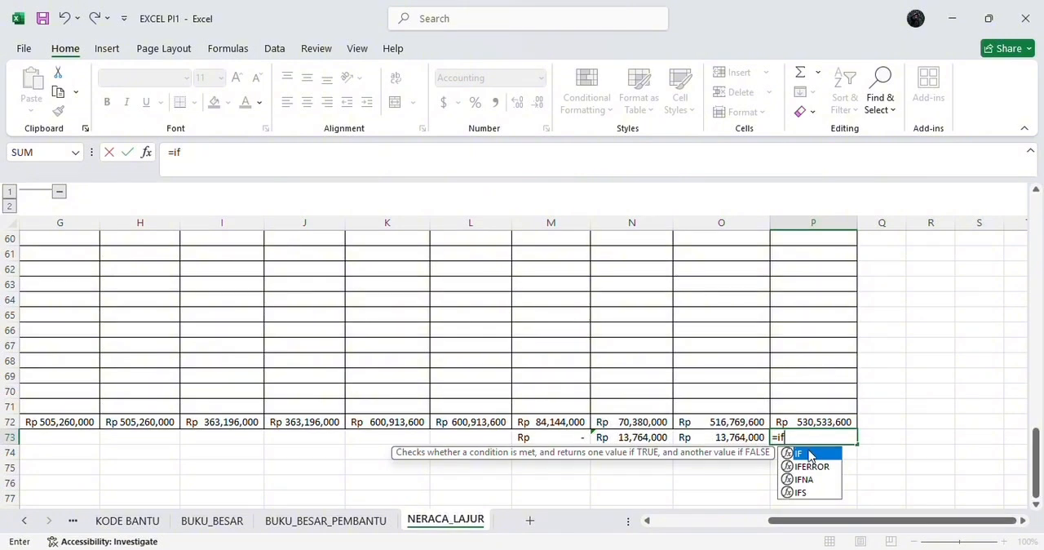
double_click(809, 453)
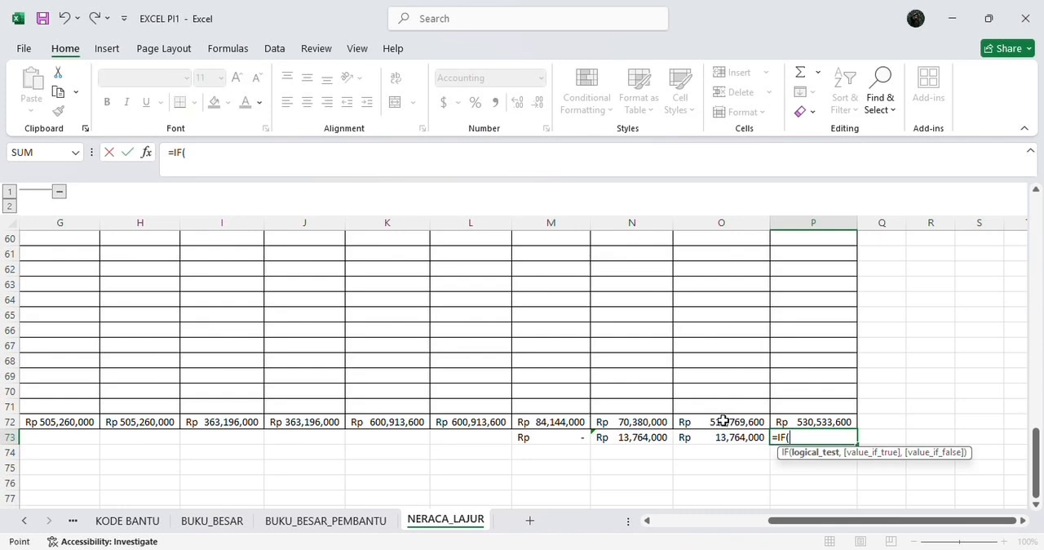
click(722, 420)
text(>)
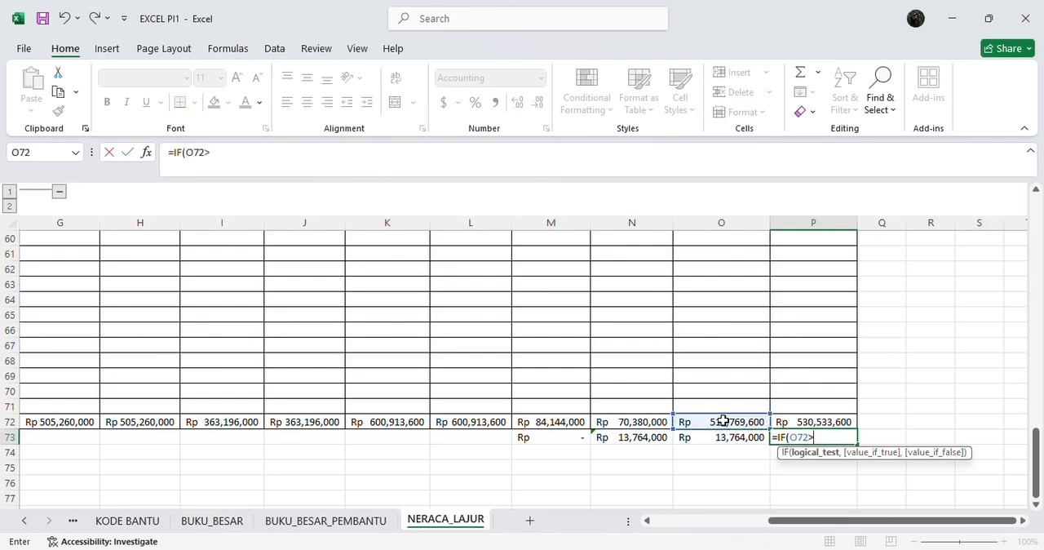
click(789, 421)
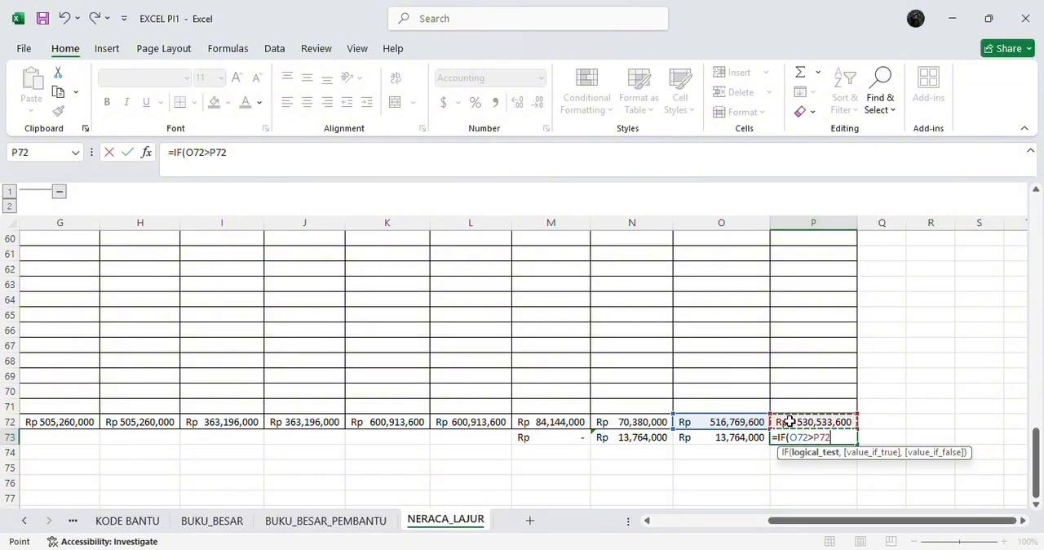
text(,)
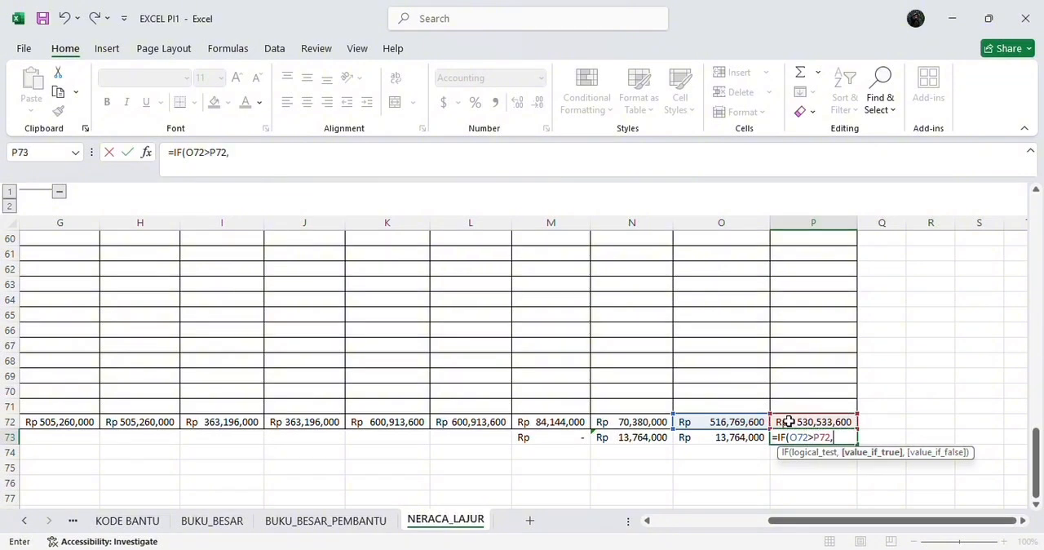
click(747, 421)
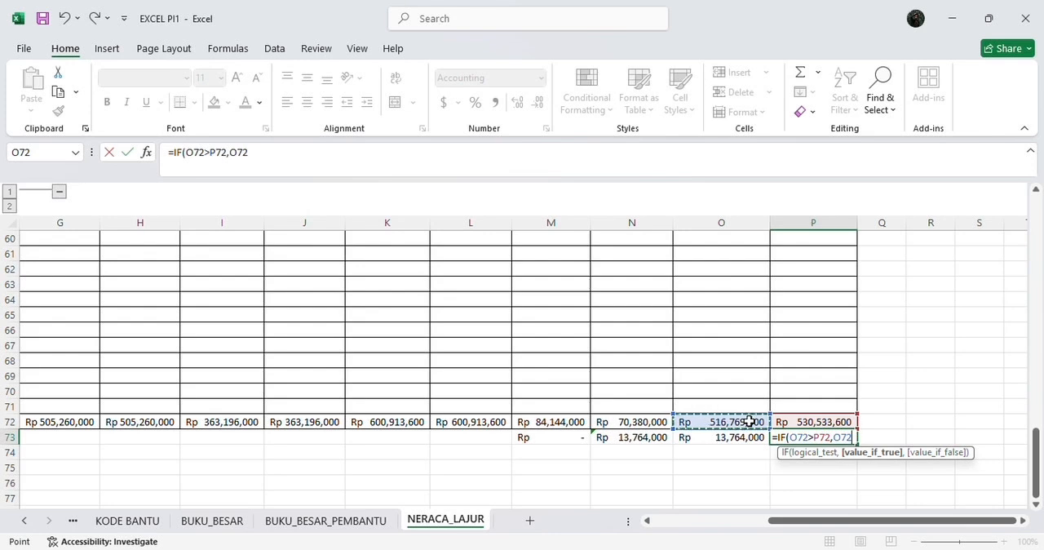
text(-)
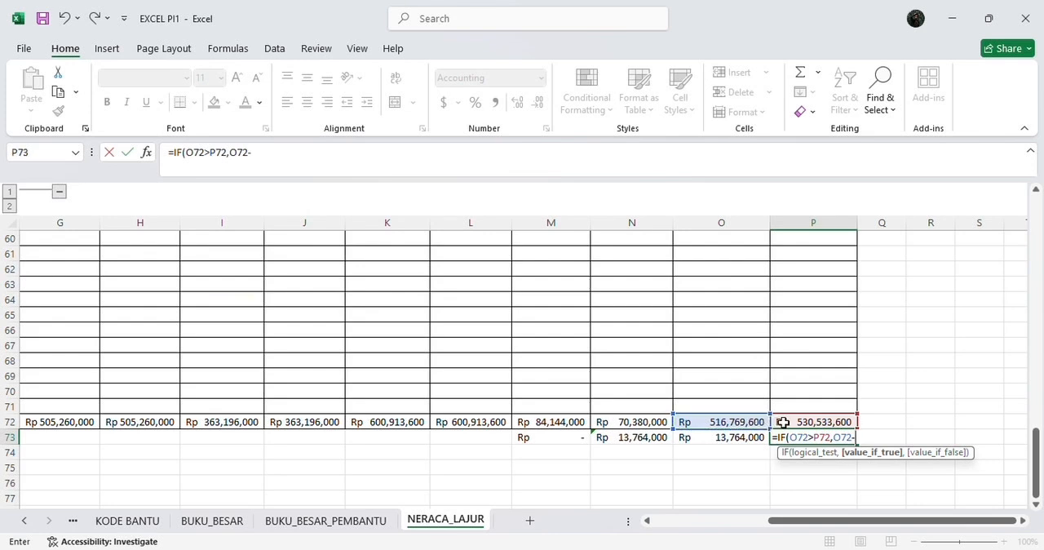
click(781, 421)
text(,0)
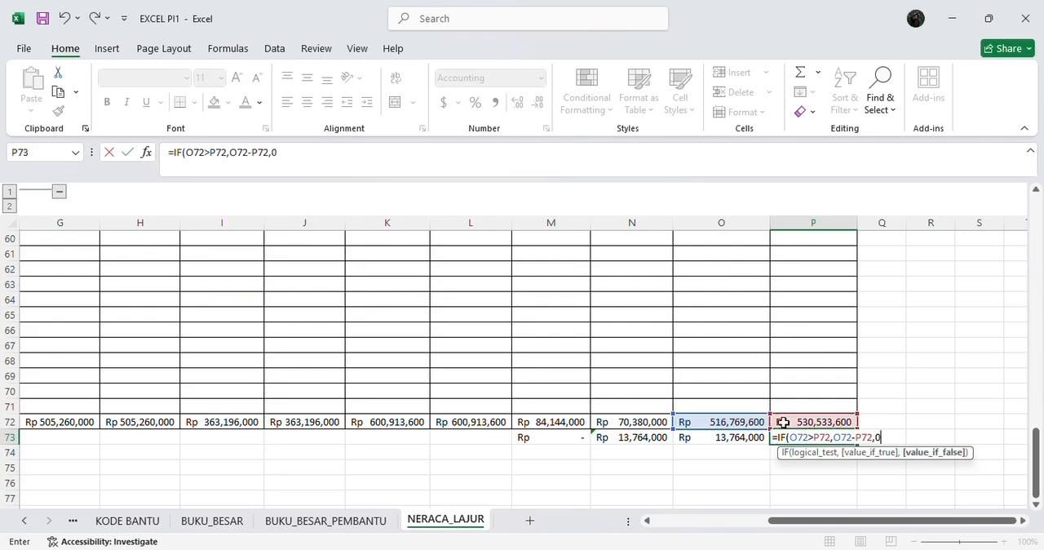
text())
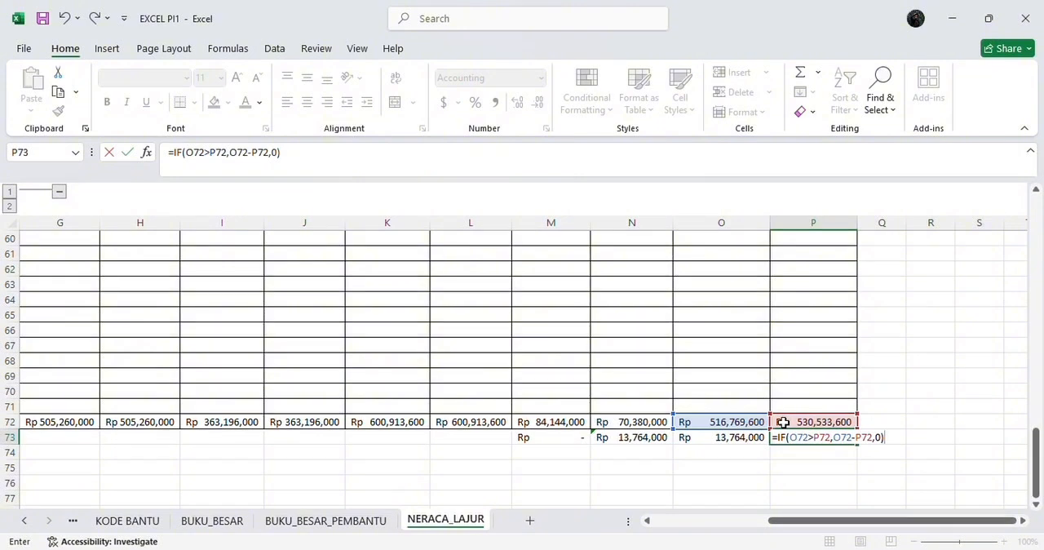
key(Return)
click(707, 422)
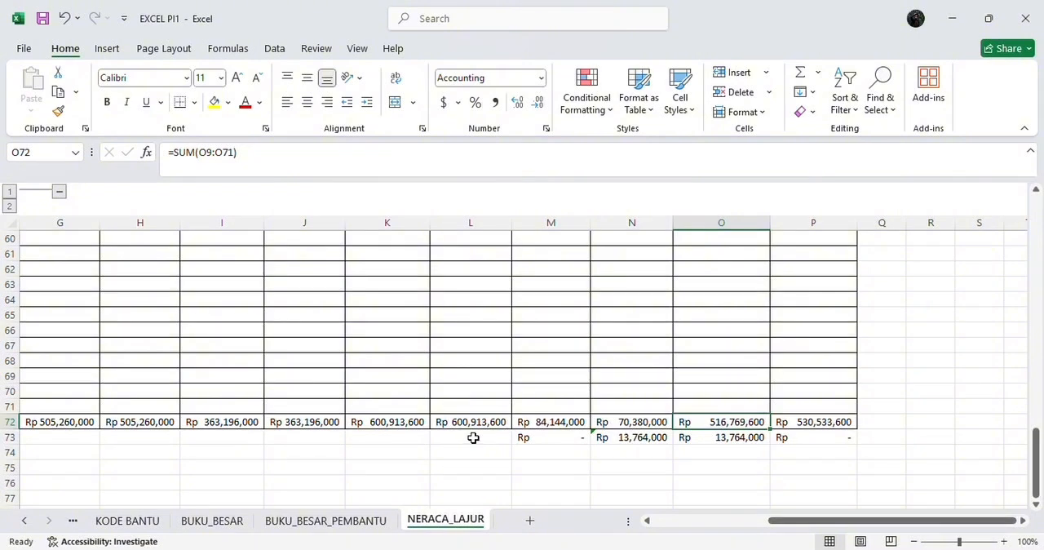
Step: Enter the formula =IF(M73>0,"LABA BERSIH","RUGI BERSIH") in cell L73 as the label of the difference row
click(473, 437)
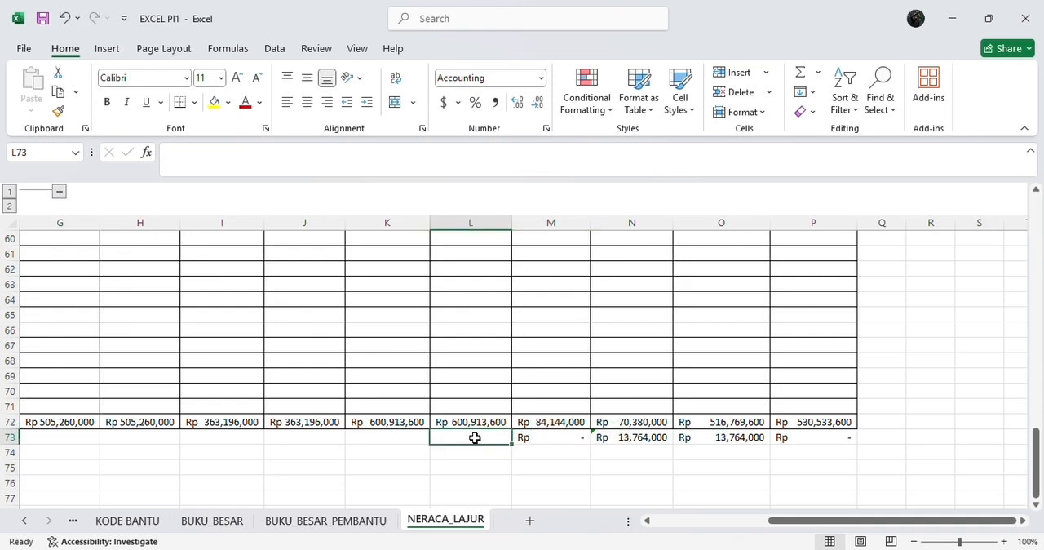
text(=)
text(=if)
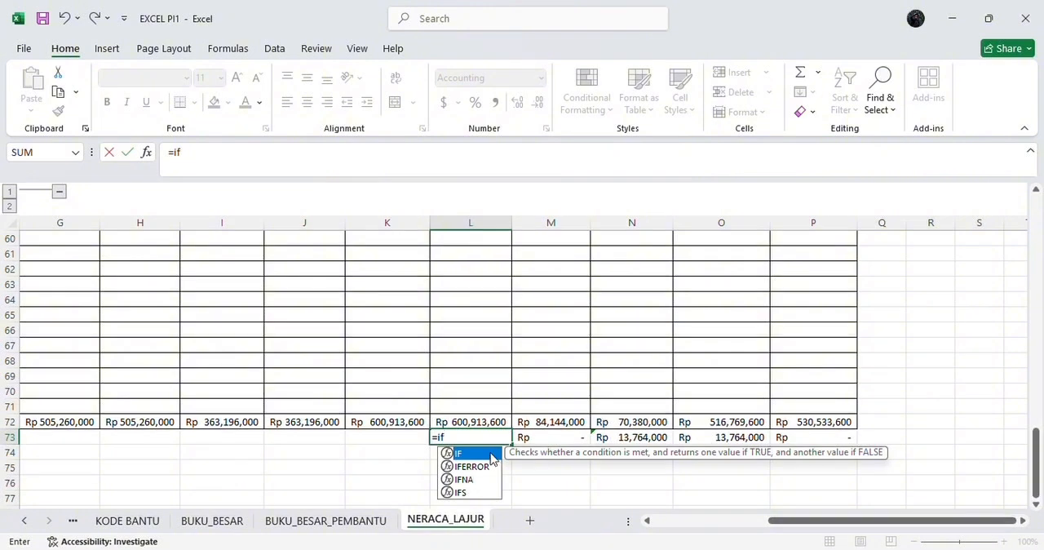
double_click(491, 456)
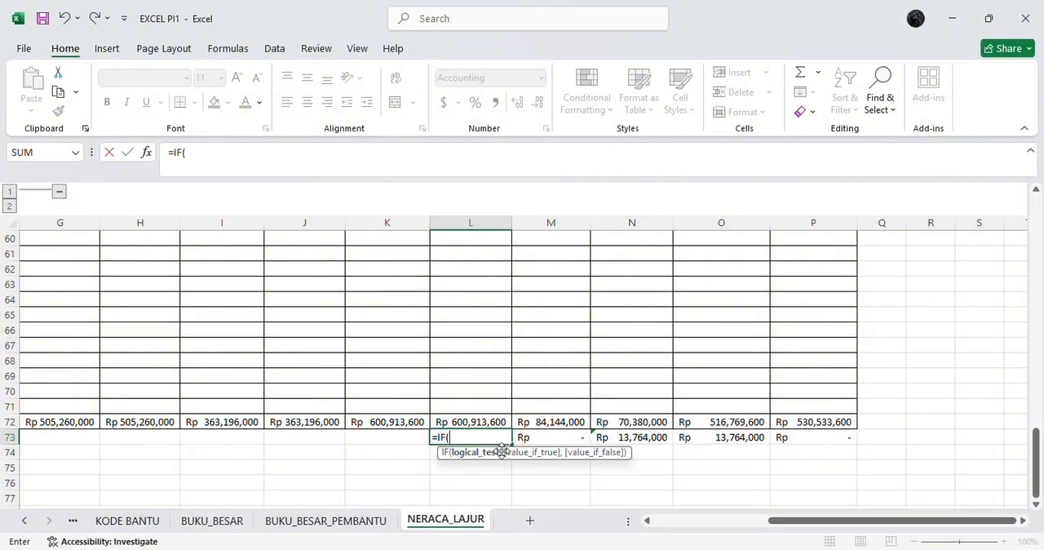
click(559, 443)
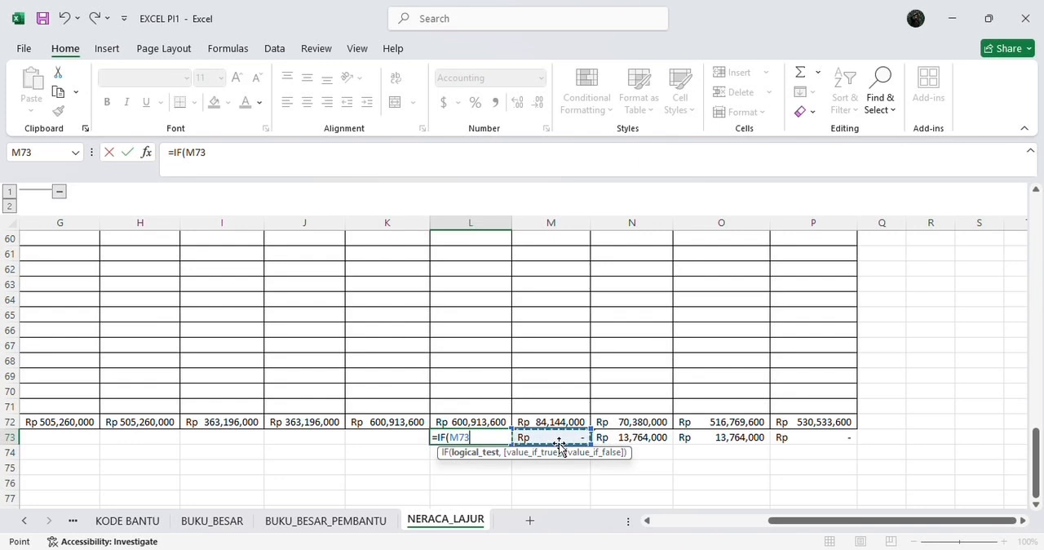
text(>0,)
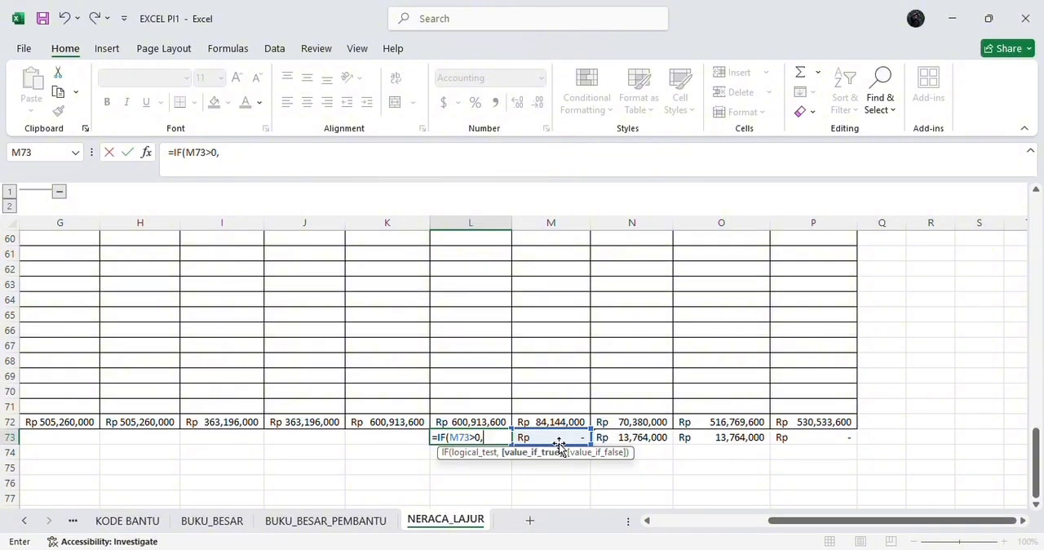
text("LABA BERSIH)
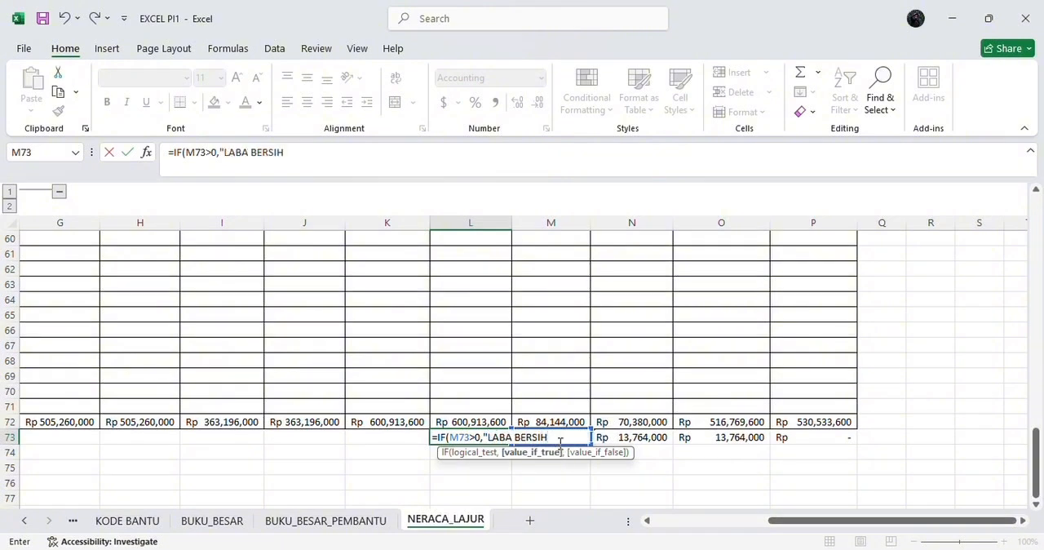
text(",")
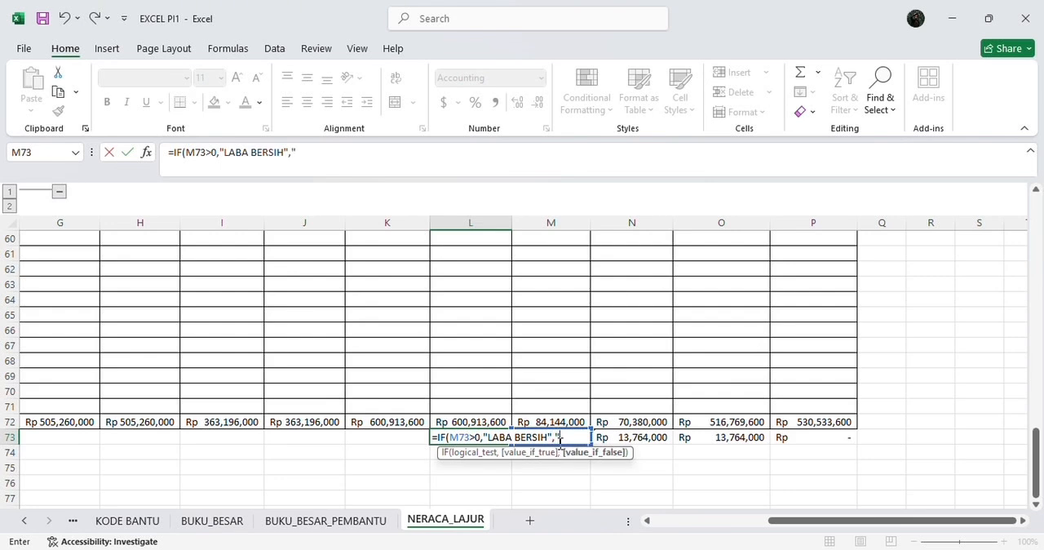
text(RUGI BERSIH")
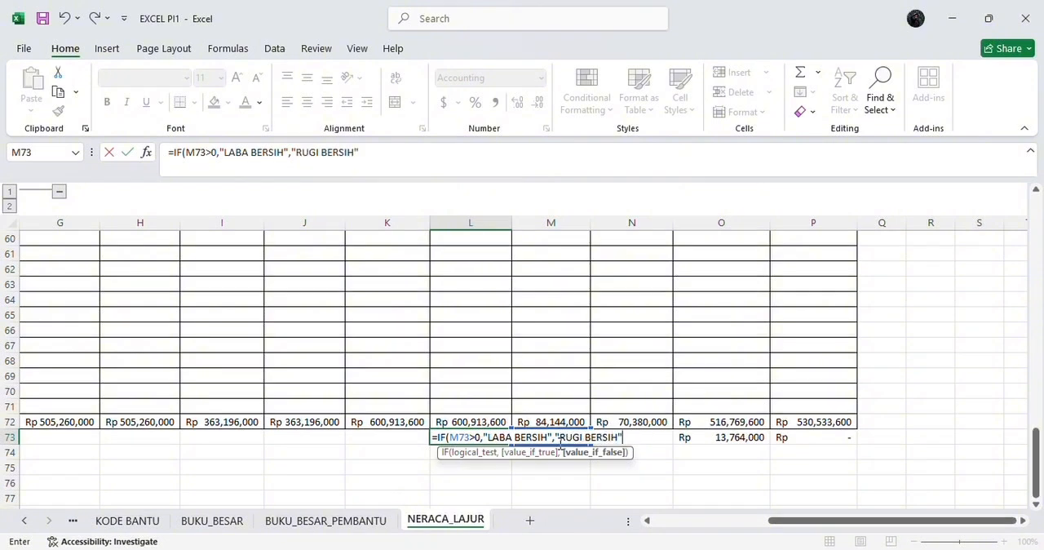
text())
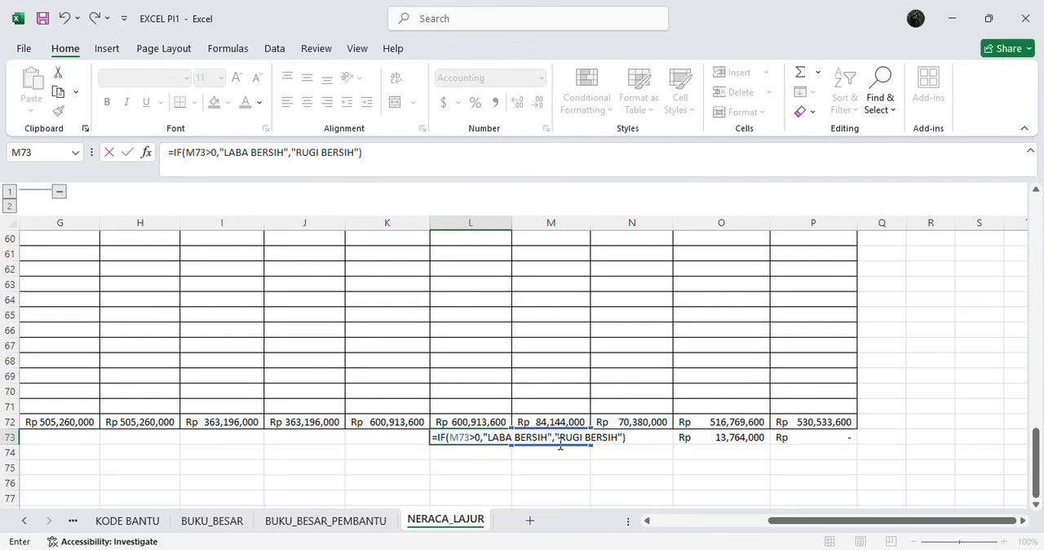
key(Return)
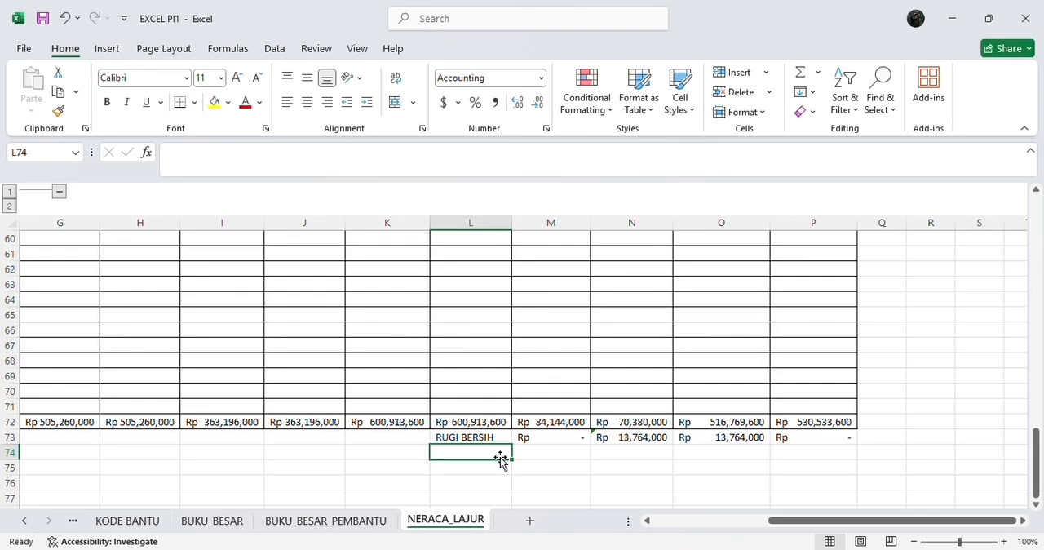
Step: Enter the formula =SUM(M72:M73) in cell M74 as the final LABA RUGI debit sum
click(552, 451)
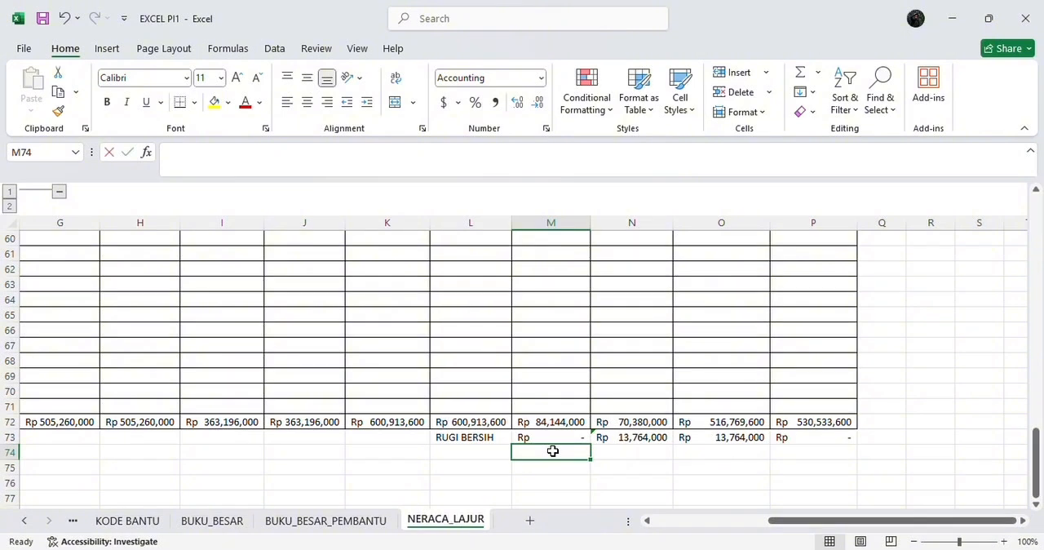
text(=SUM)
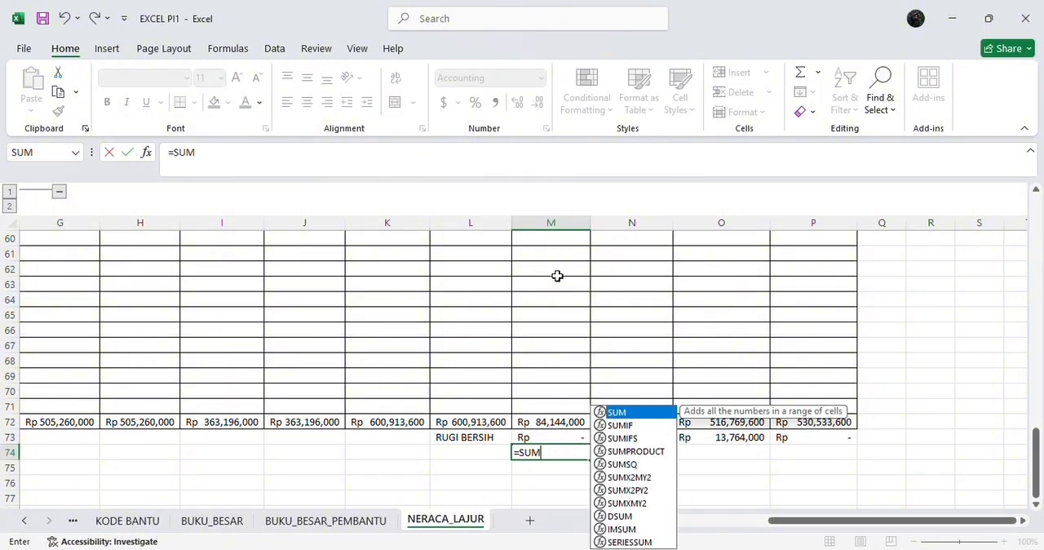
double_click(631, 414)
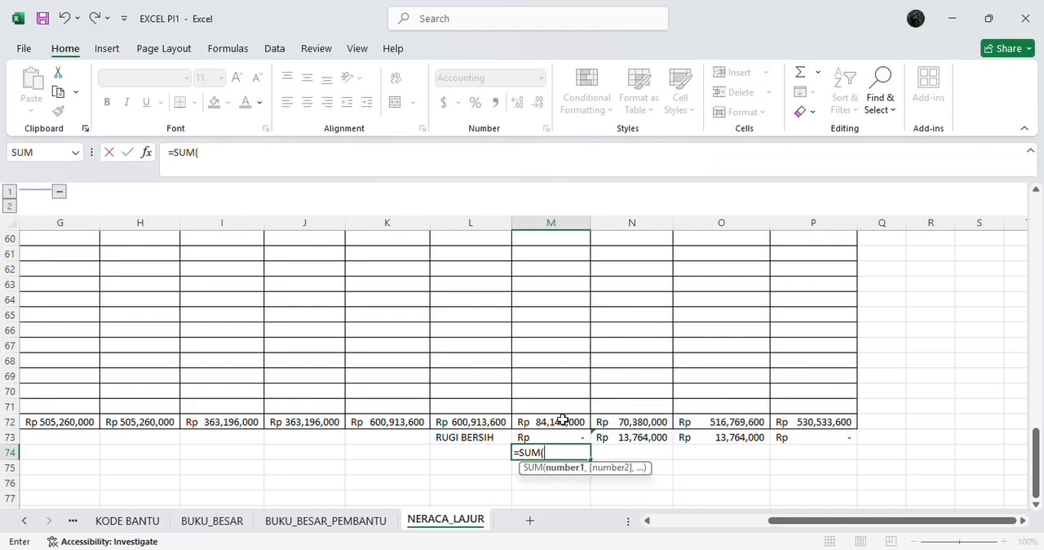
drag(563, 419, 562, 436)
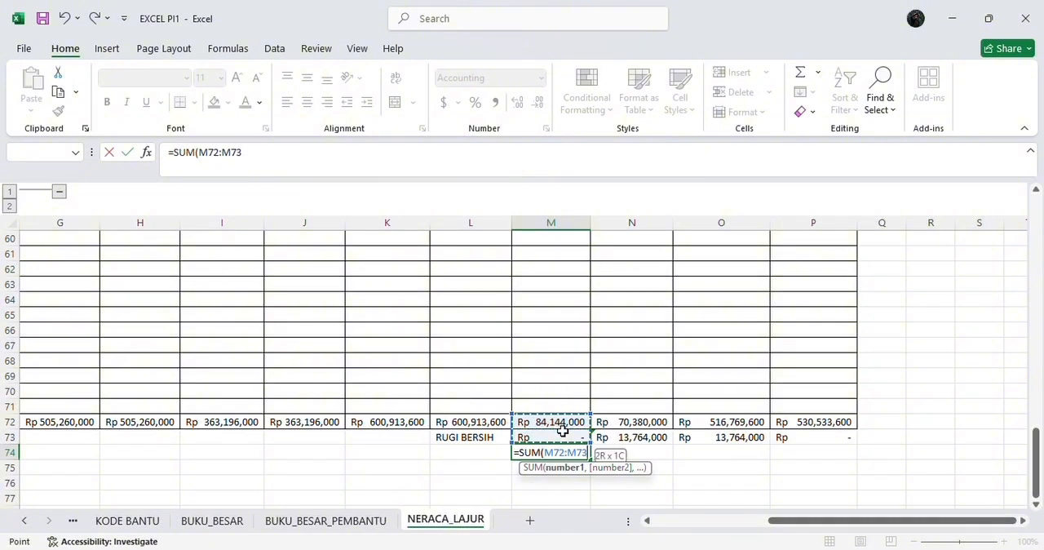
key(Return)
Step: Enter the formula =SUM(N72:N73) in cell N74 as the final LABA RUGI credit sum
click(608, 451)
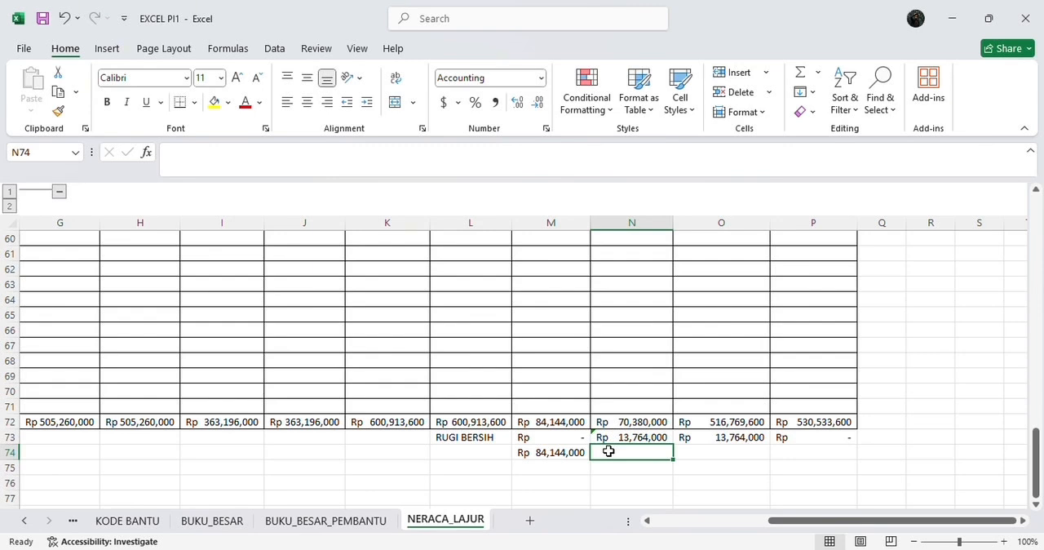
text(=)
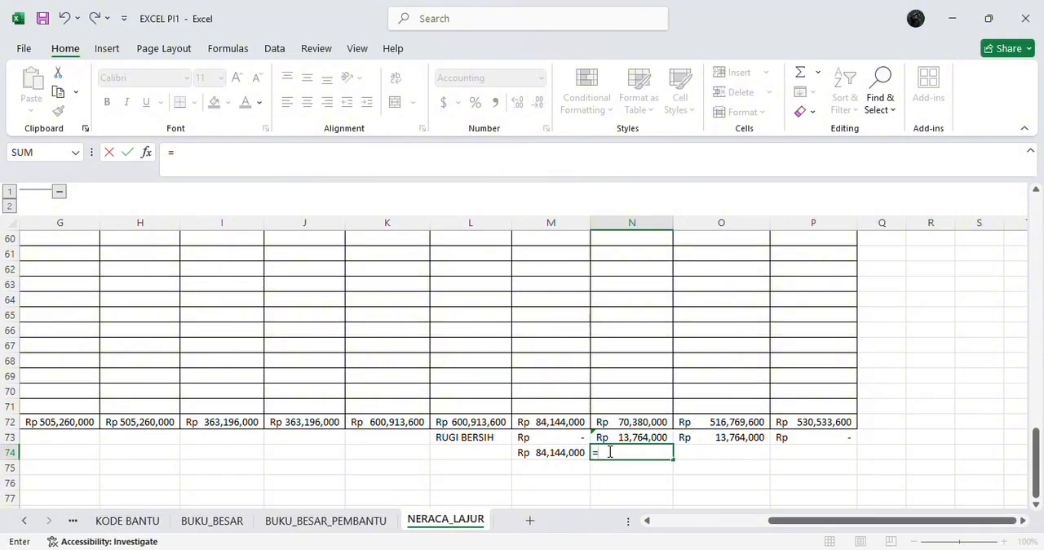
text(SUM)
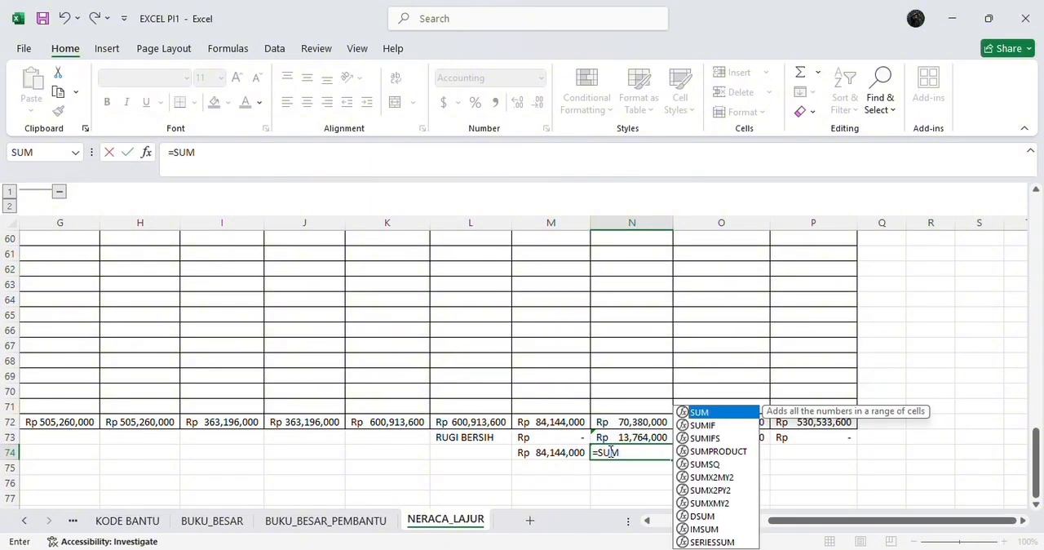
text(()
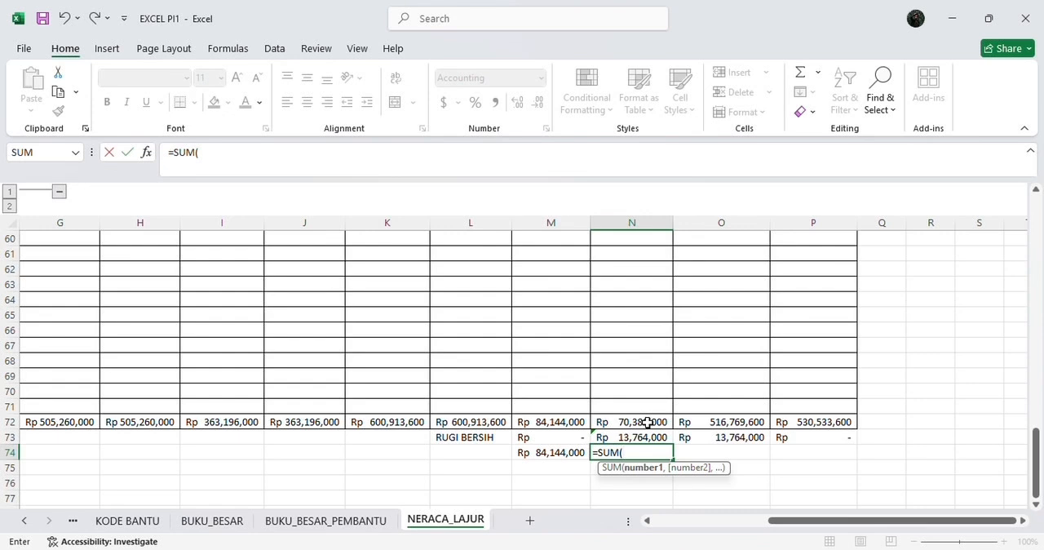
drag(647, 422, 647, 437)
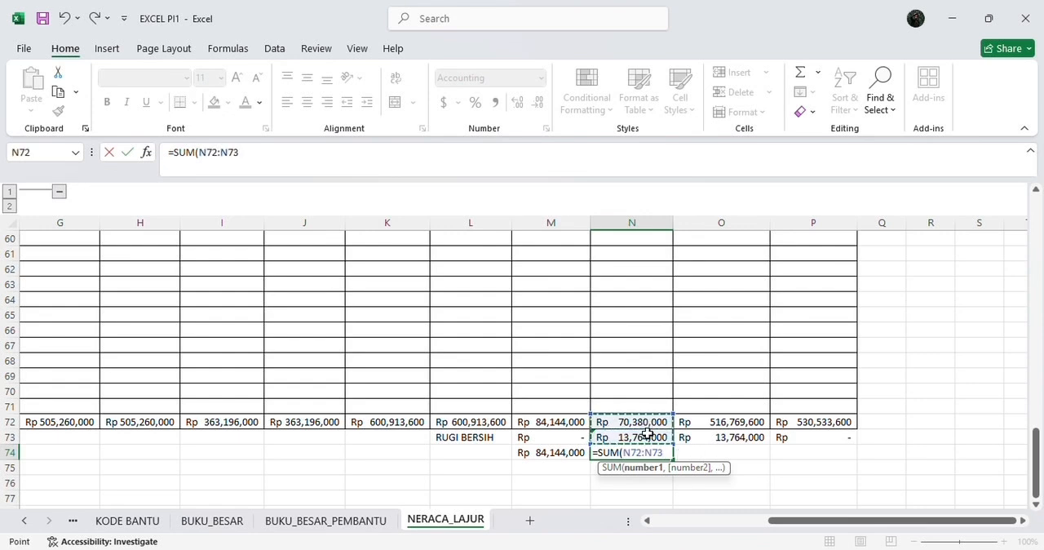
key(Return)
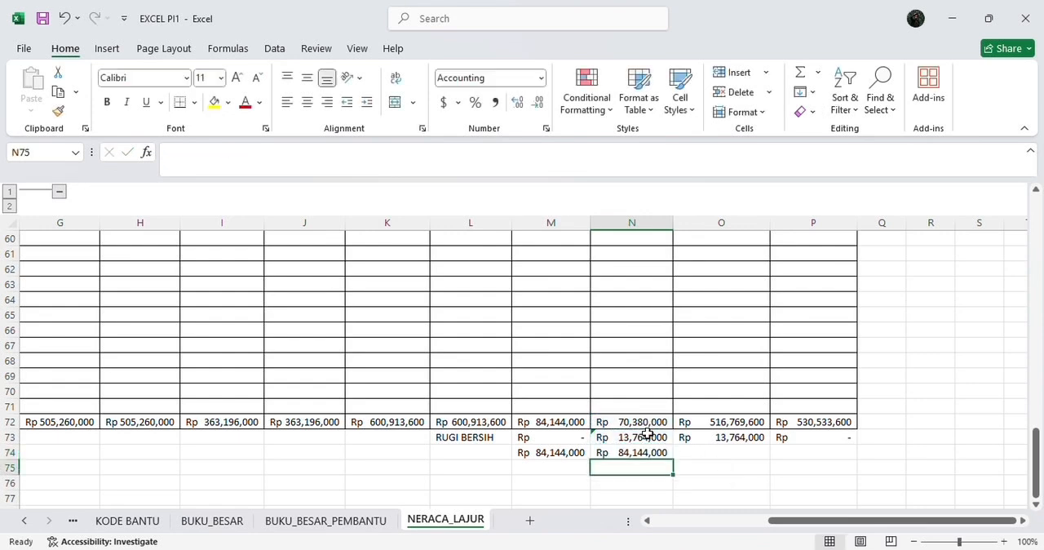
Step: Enter the formula =SUM(O72:O73) in cell O74 as the final NERACA debit sum
click(707, 451)
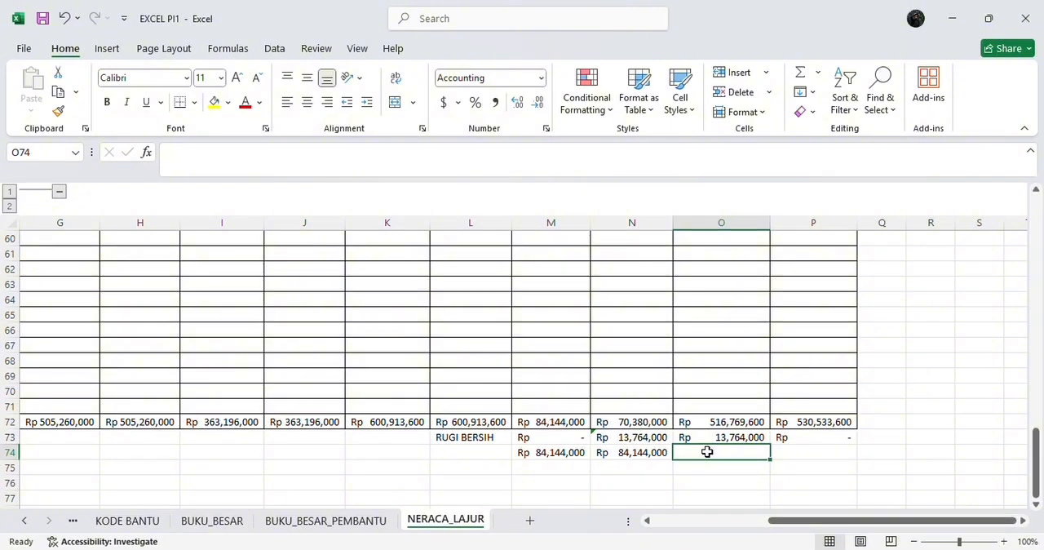
text(=SUM)
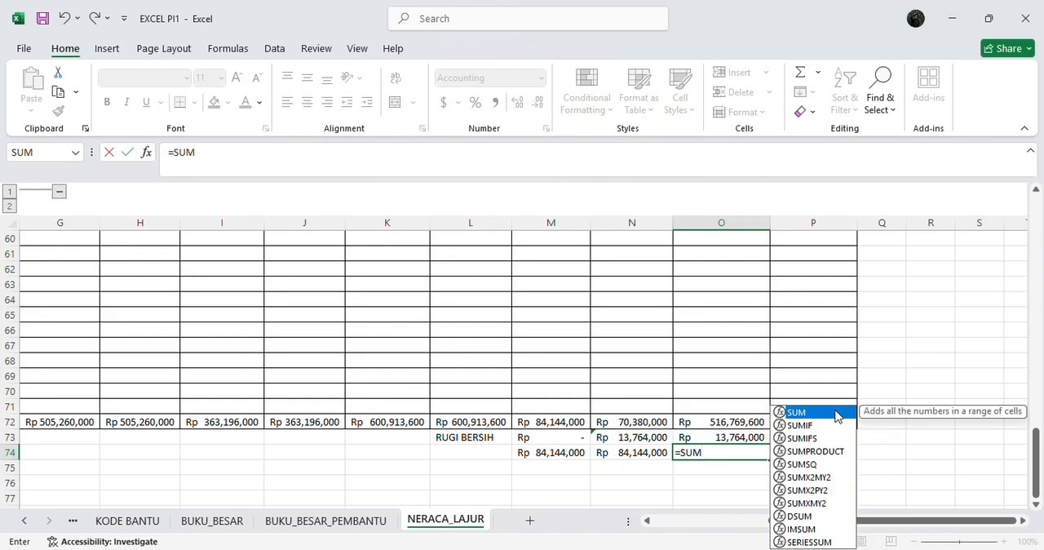
double_click(836, 413)
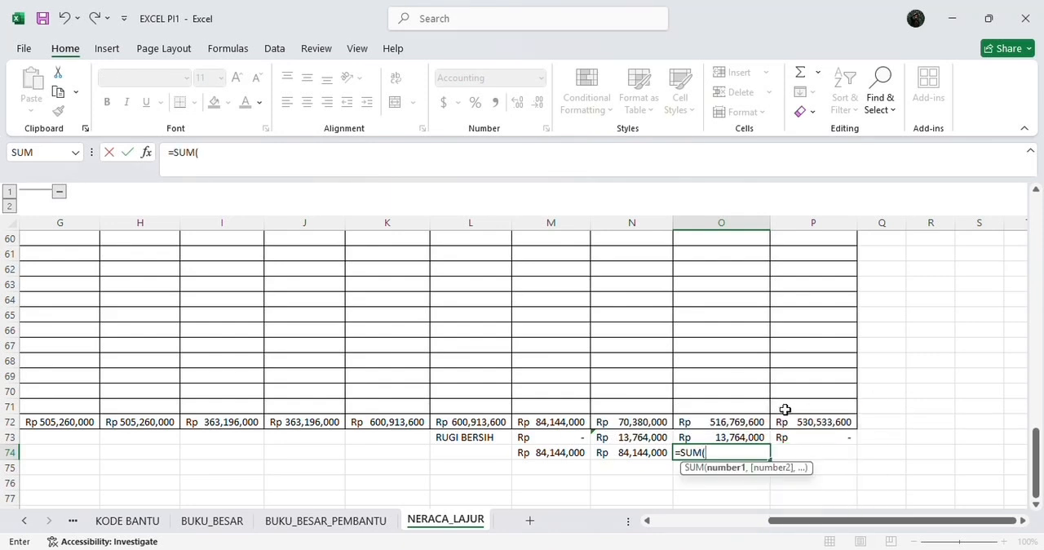
click(736, 420)
drag(736, 422, 733, 435)
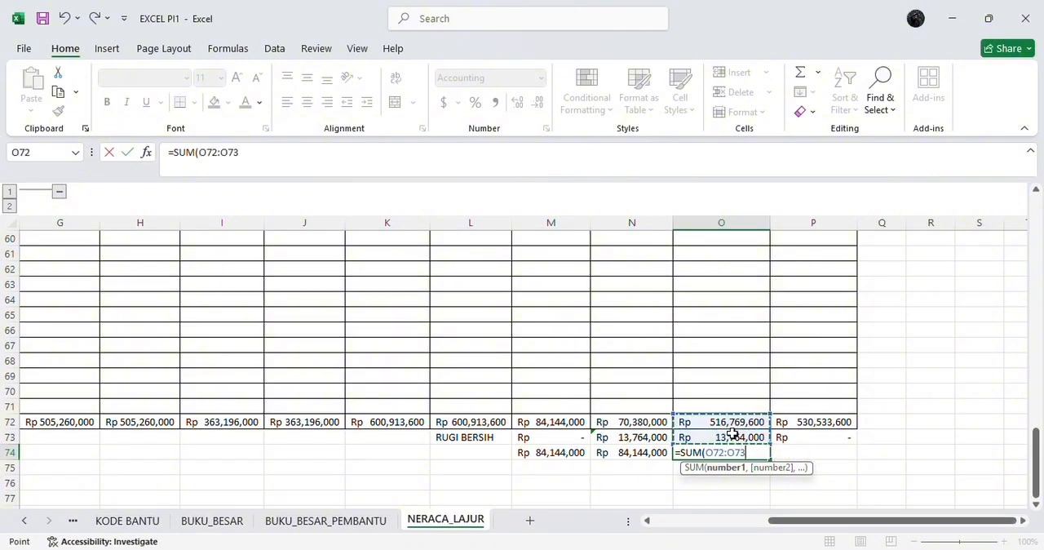
key(Return)
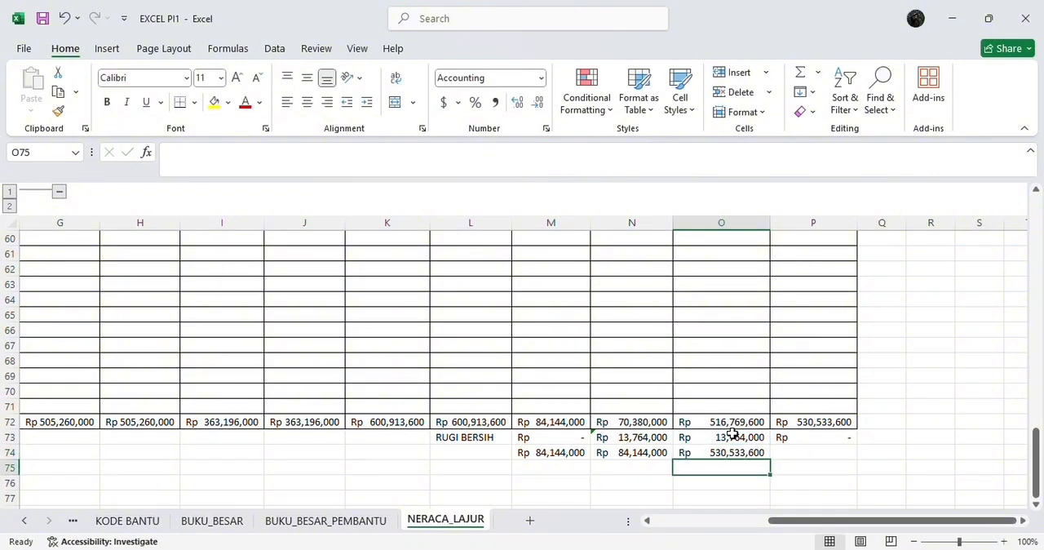
Step: Enter the formula =SUM(P72:P73) in cell P74 as the final NERACA credit sum
click(794, 451)
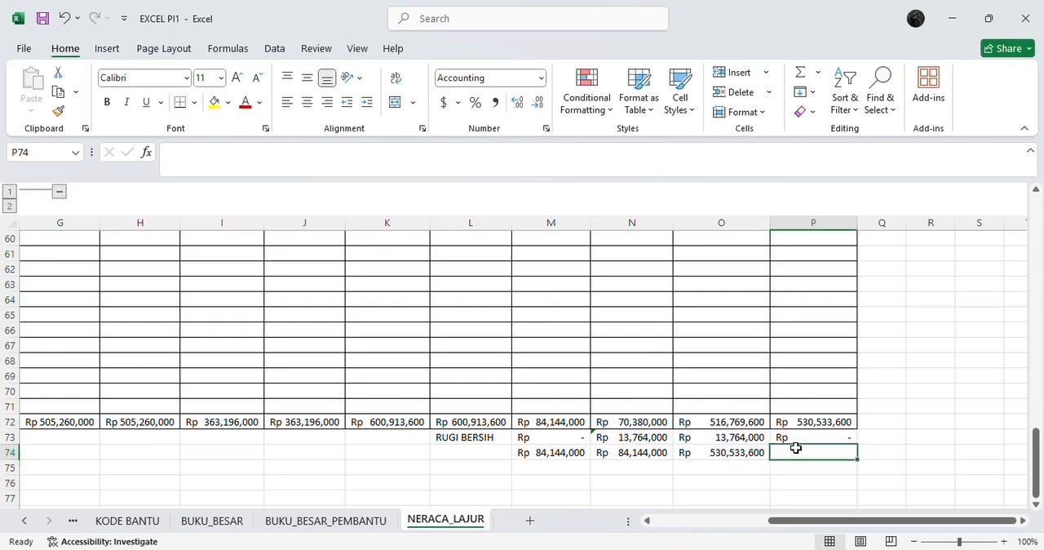
text(=SUM)
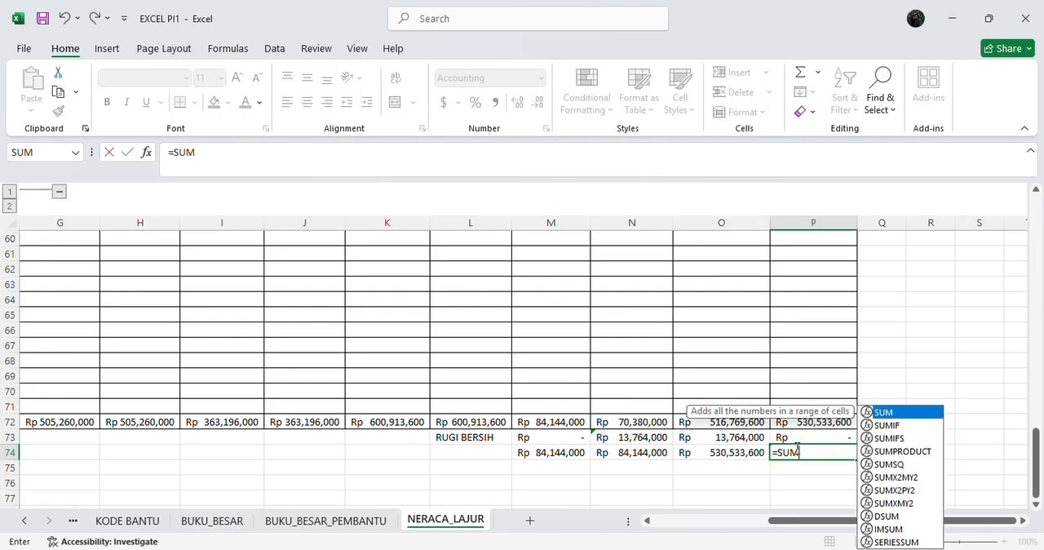
double_click(892, 412)
drag(829, 421, 830, 432)
key(Return)
Step: Enter the formula =IF(M74=N74,"BALANCE","NOT BALANCE") in cell L74 as the balance check of the final sums
click(489, 453)
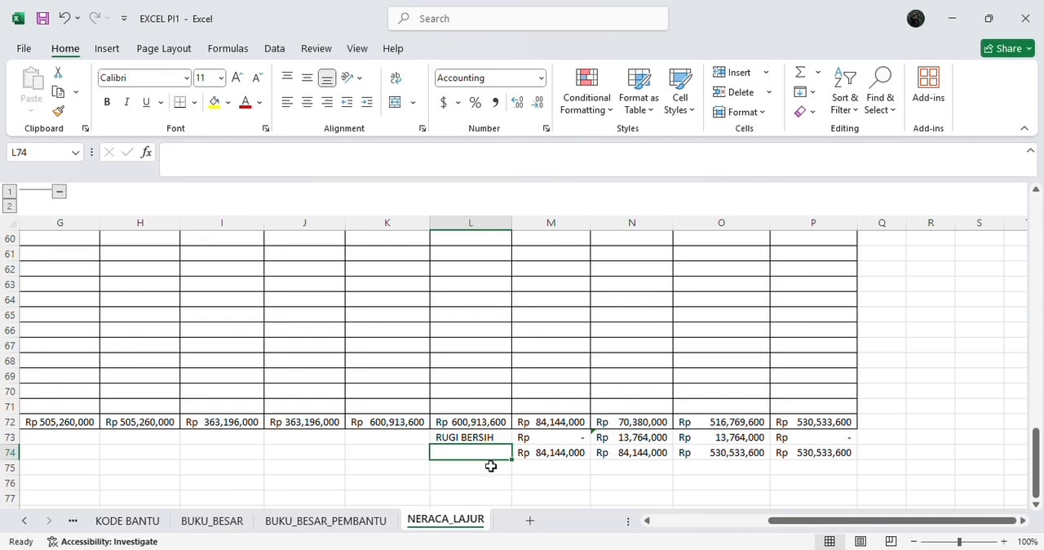
text(=)
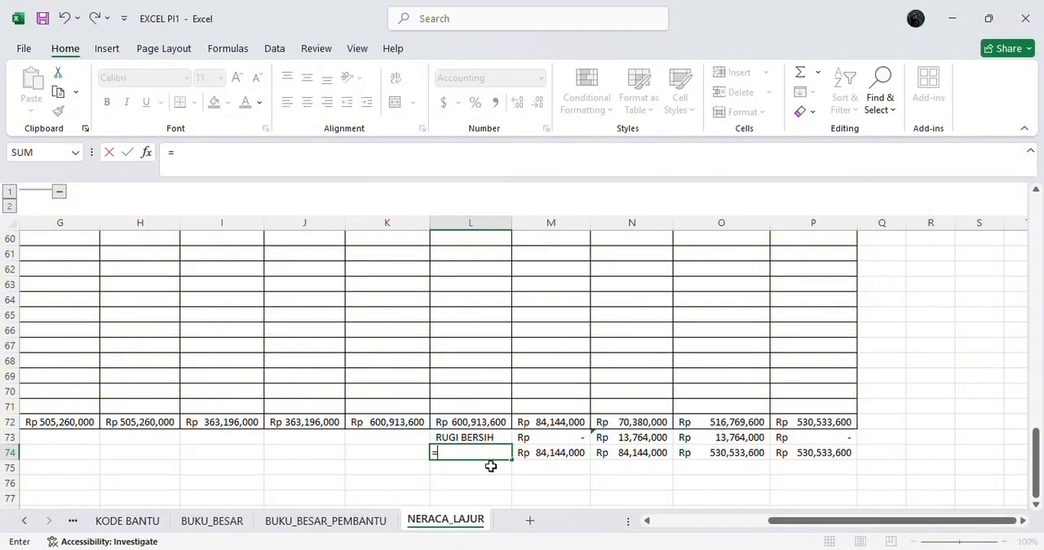
text(IF)
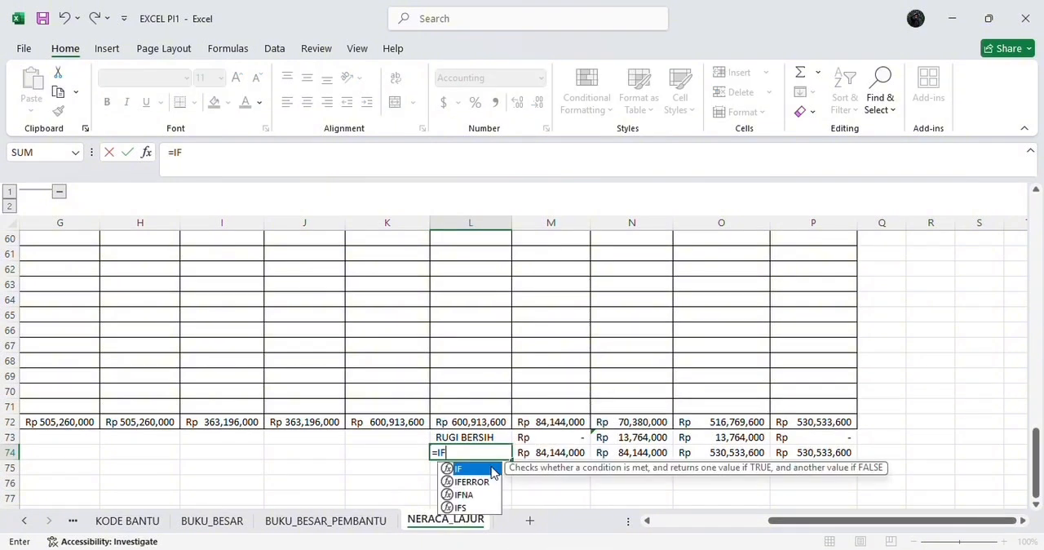
double_click(481, 470)
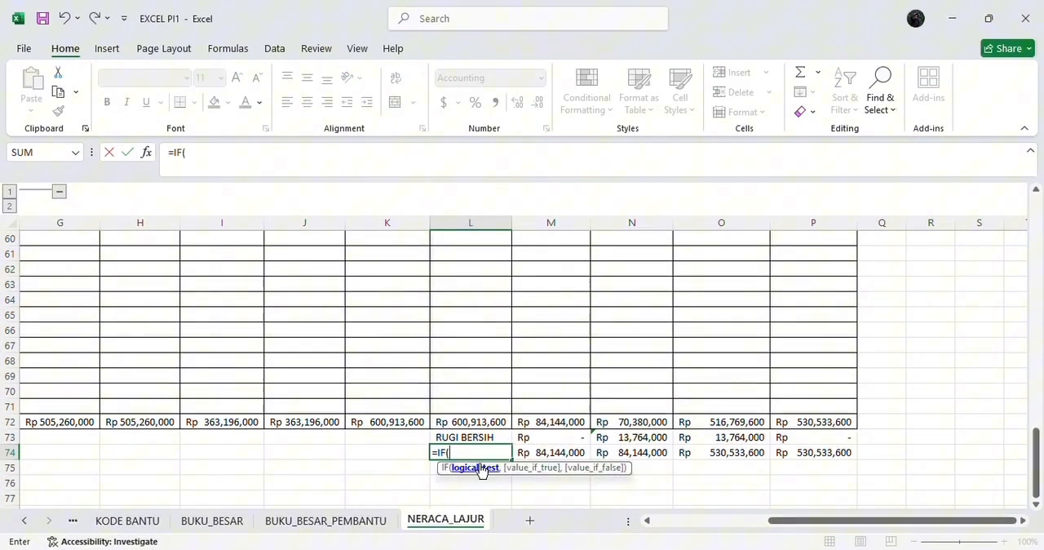
click(535, 454)
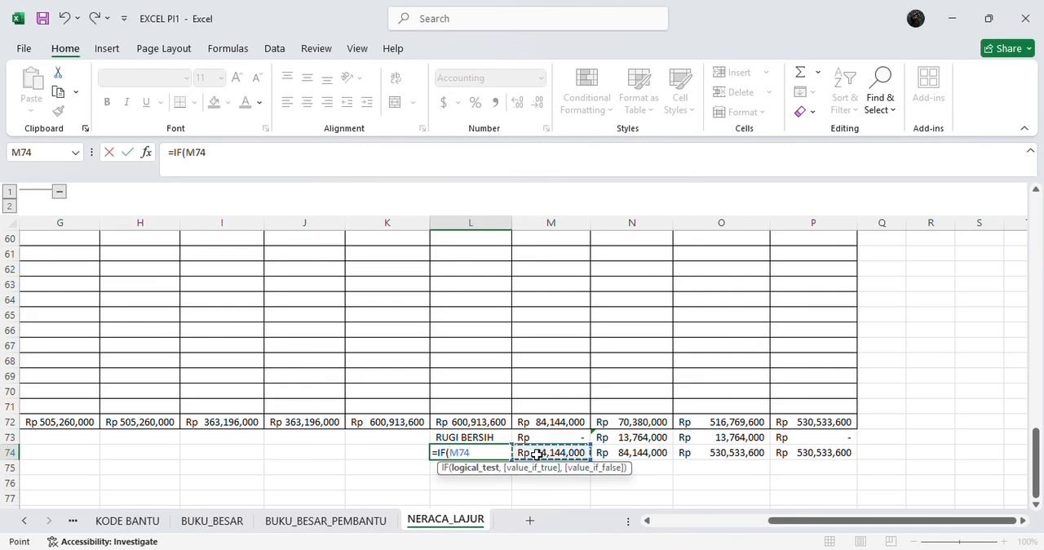
text(=)
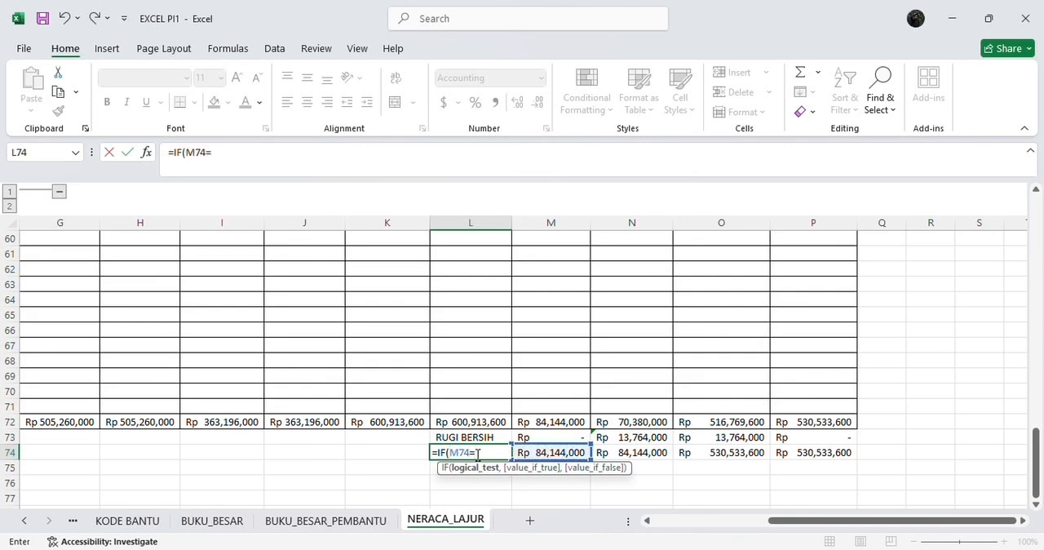
click(637, 450)
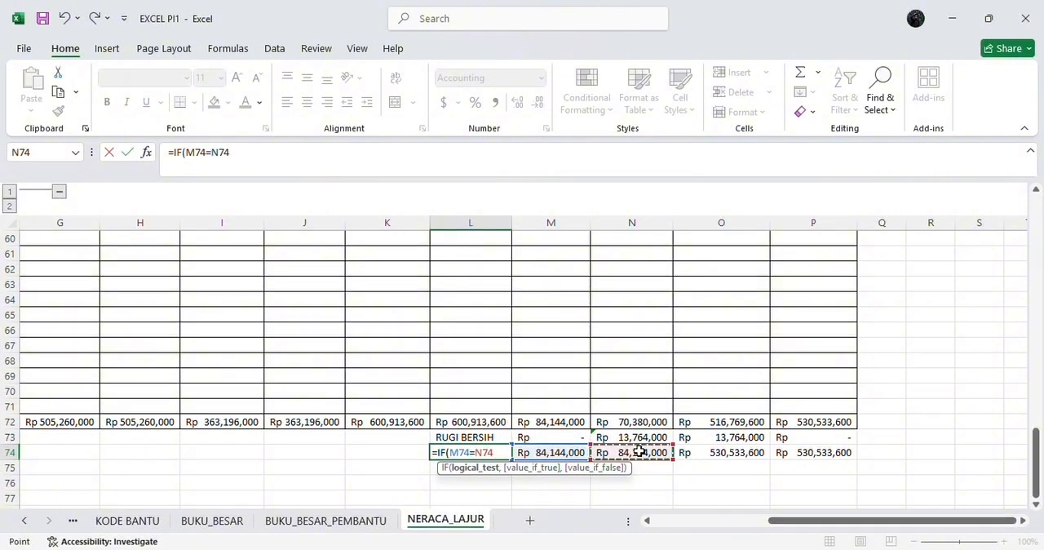
text(,)
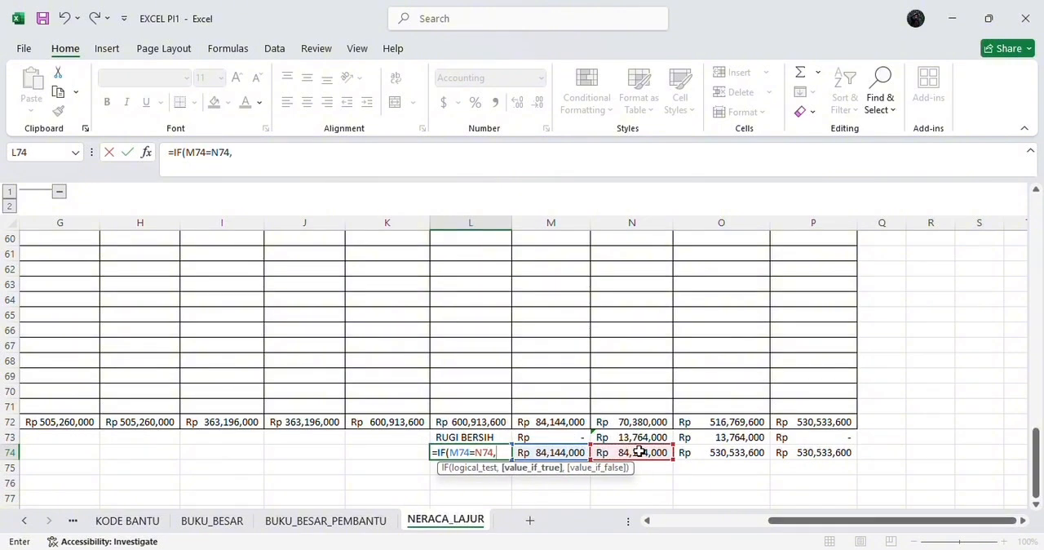
text("BALAN)
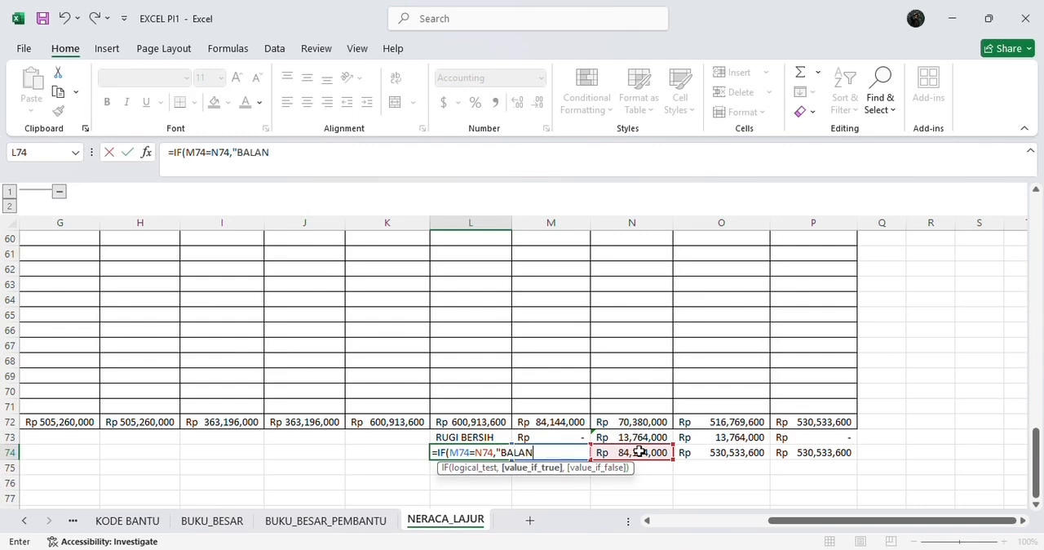
text(CE",")
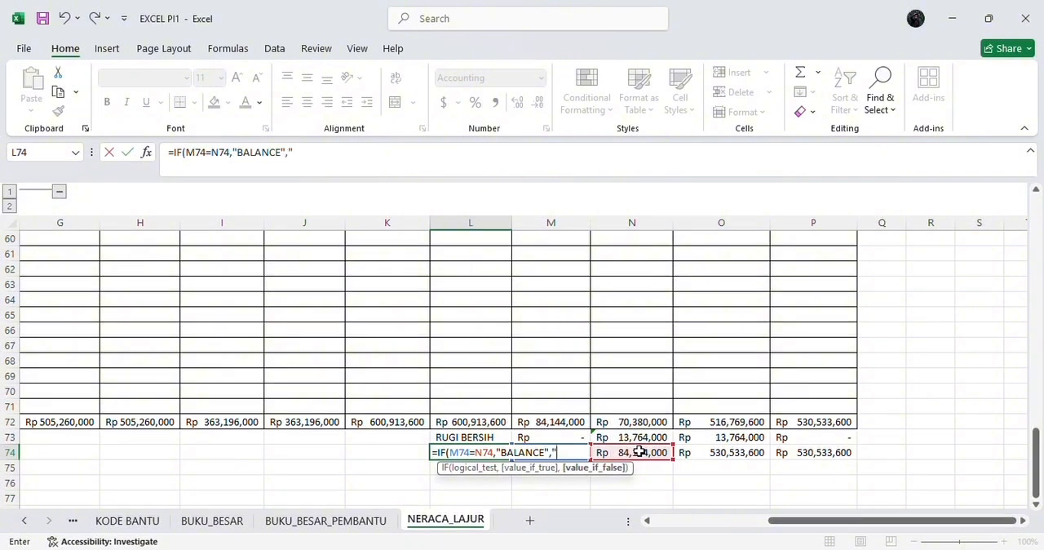
text(NOT)
text( BALA)
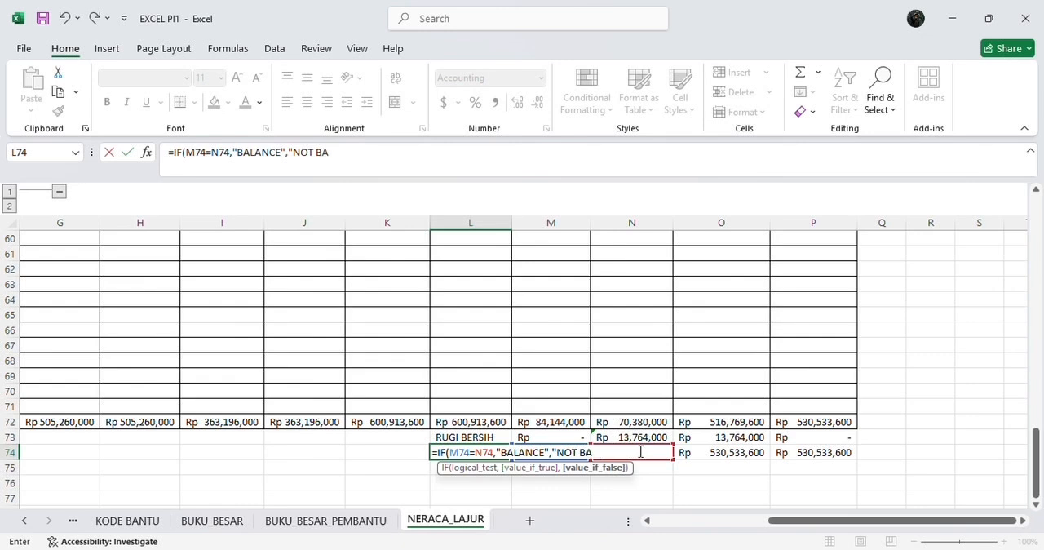
text(NCE"))
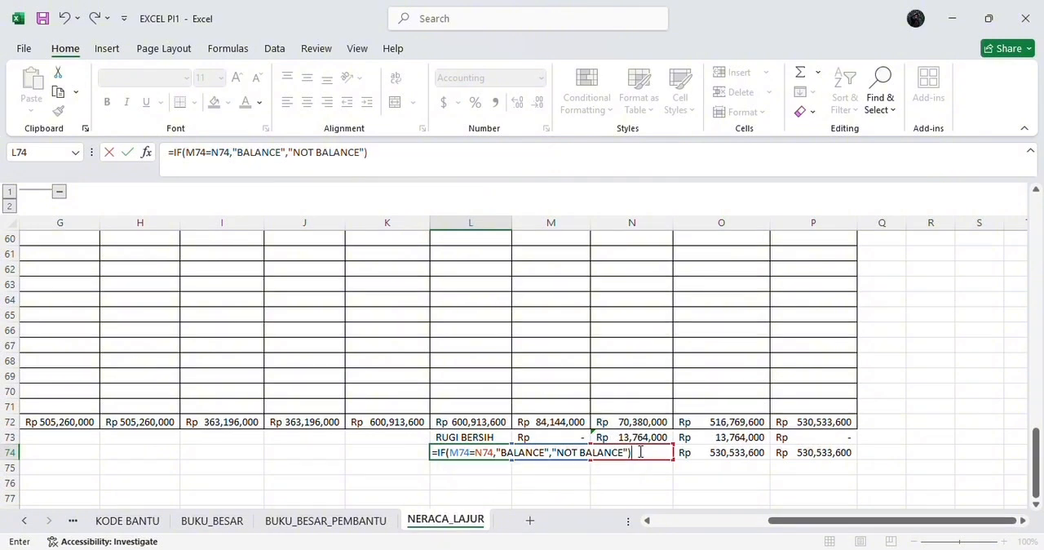
key(Return)
Step: Add a Text That Contains conditional format to cell L74, giving BALANCE a Green Fill with Dark Green Text
click(476, 452)
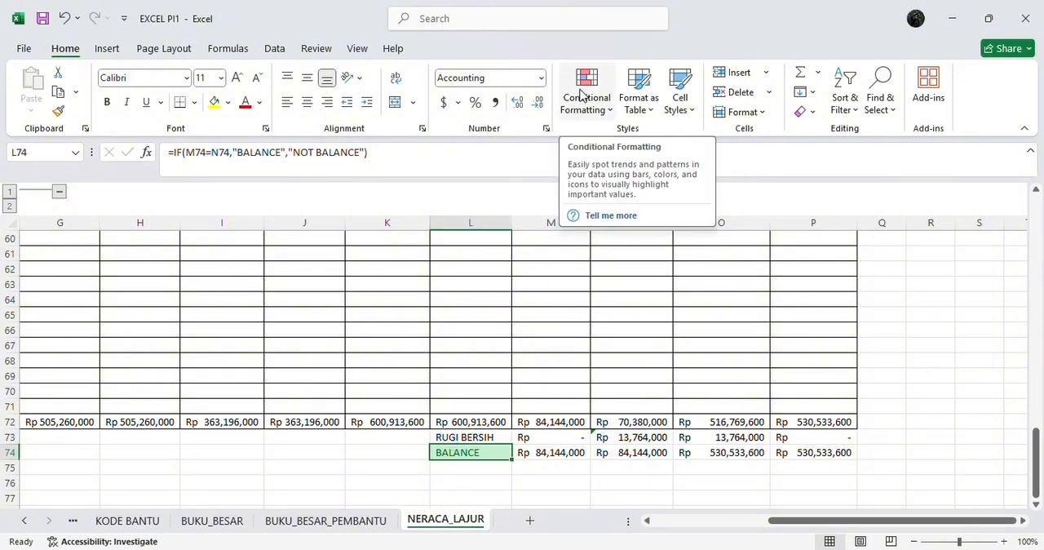
click(582, 95)
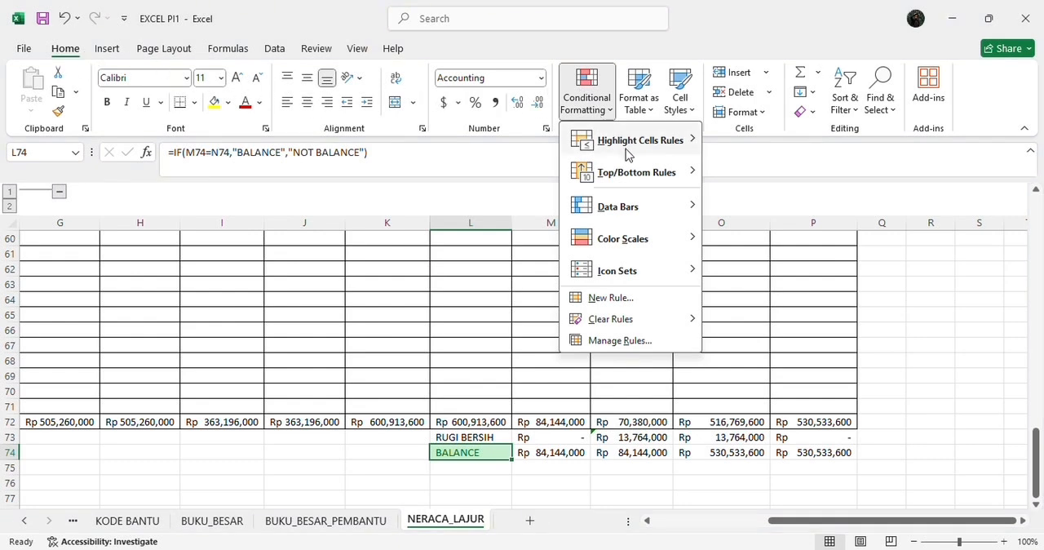
mouse_move(626, 155)
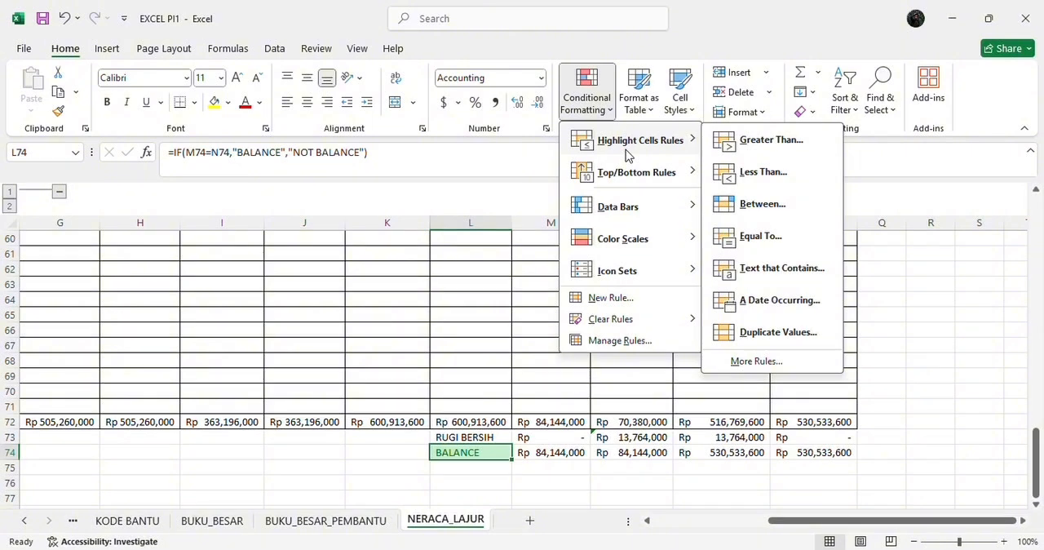
click(777, 279)
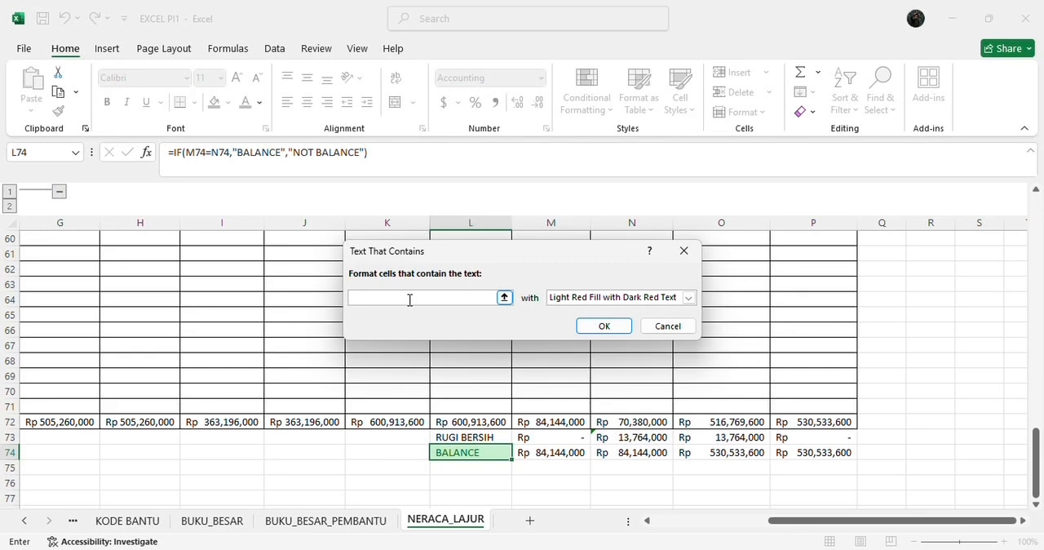
text(BALANCE)
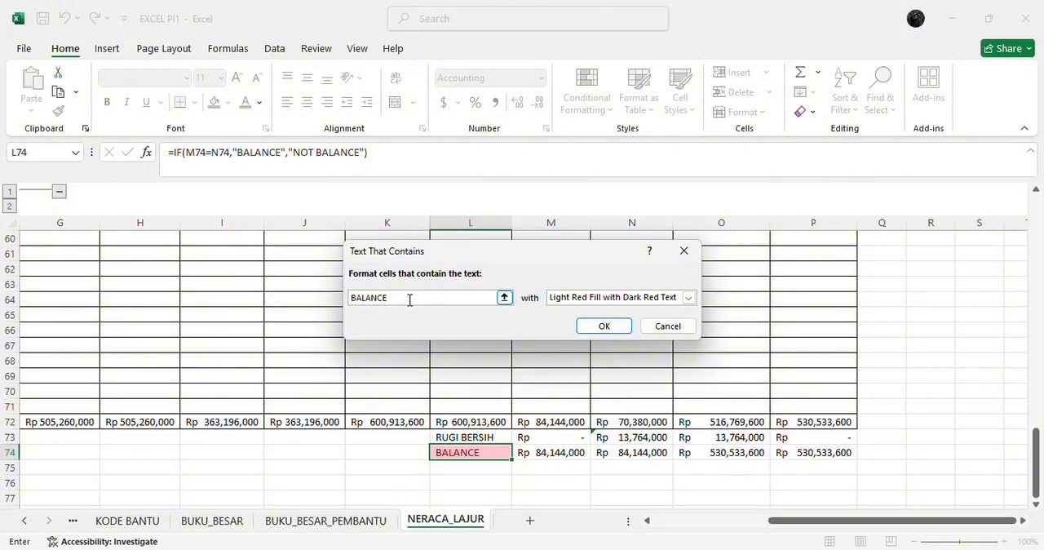
click(687, 298)
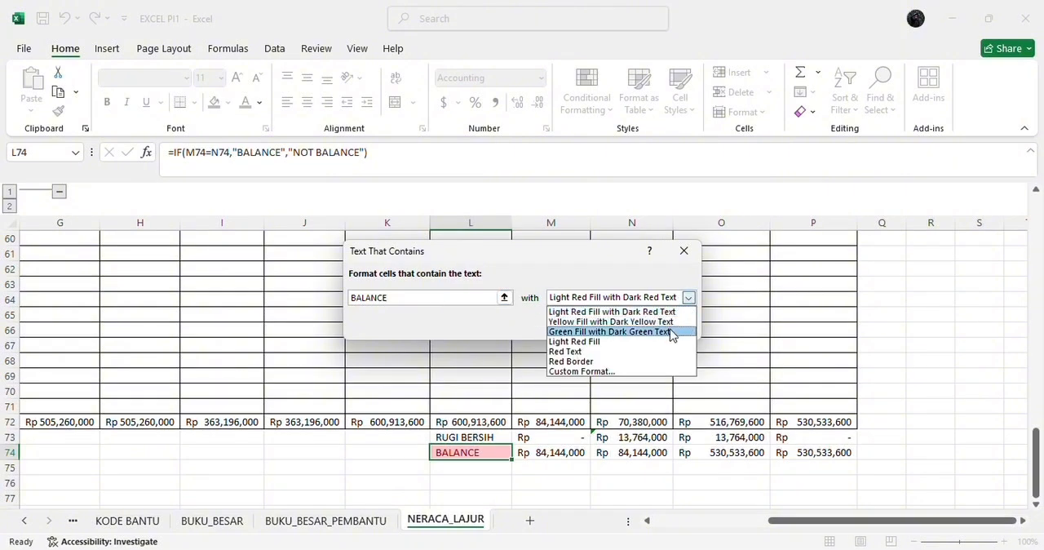
click(670, 332)
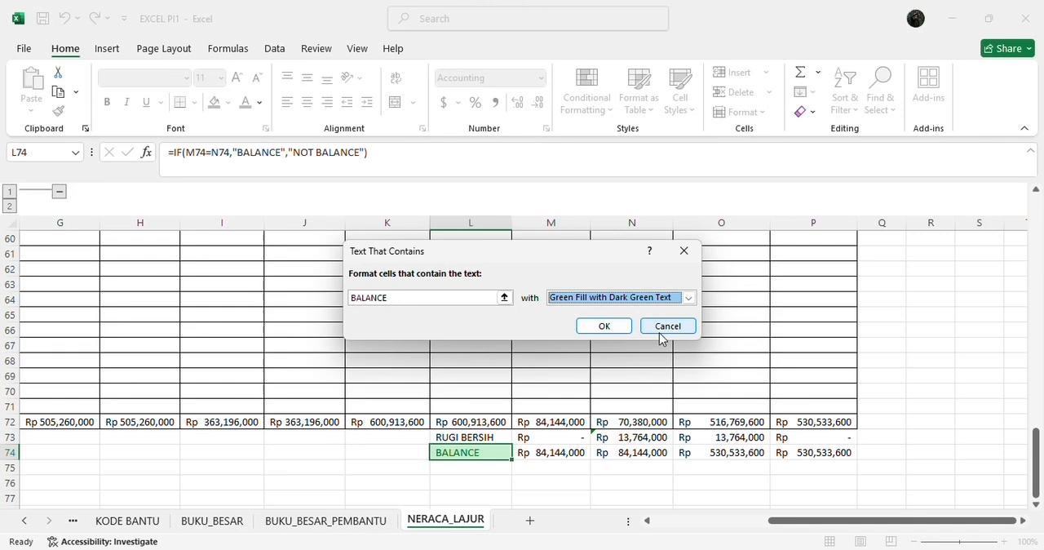
click(598, 325)
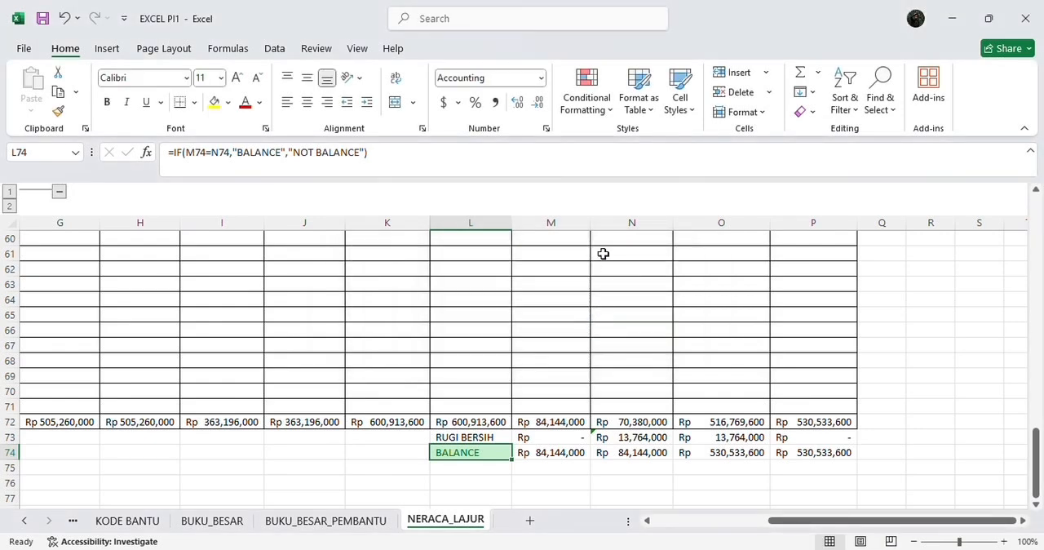
Step: Add a second text rule to cell L74, giving NOT BALANCE a Light Red Fill with Dark Red Text
click(587, 110)
mouse_move(615, 144)
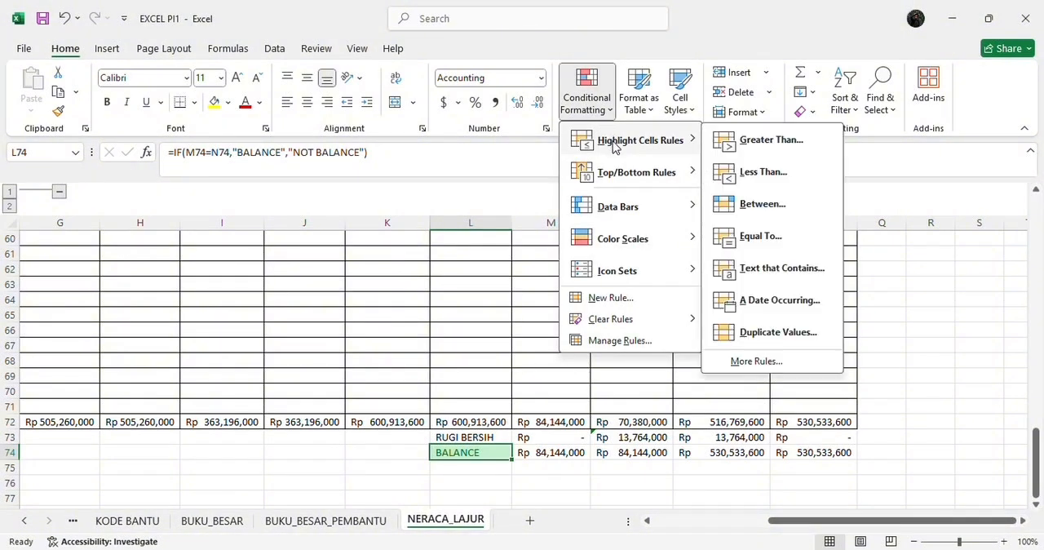
click(767, 268)
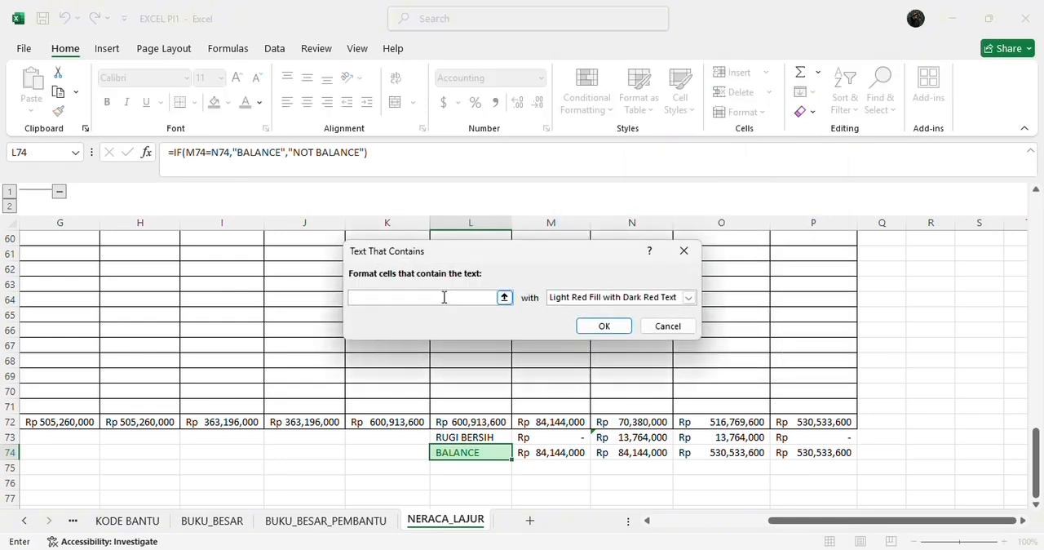
text(NOT BAL)
text(ANCE)
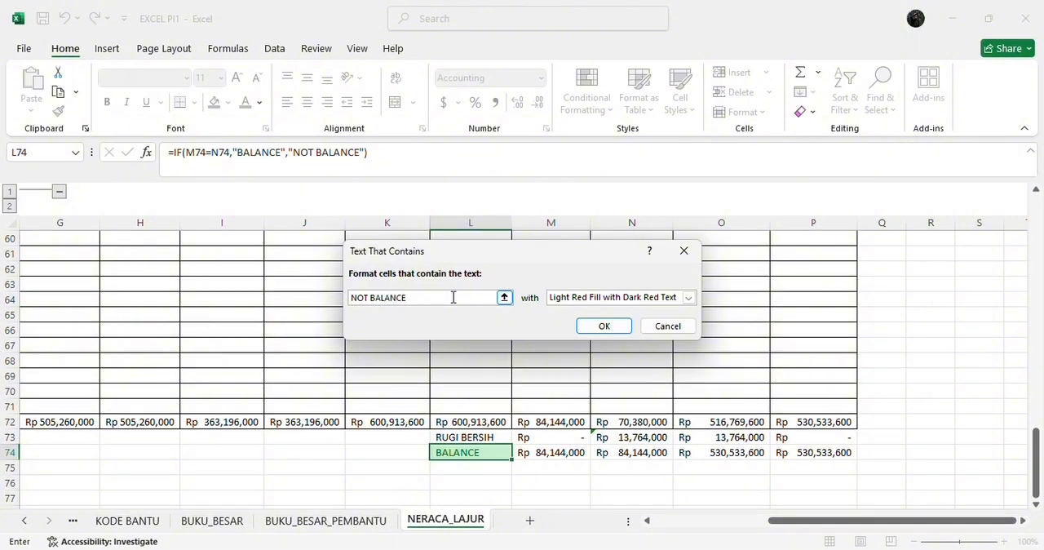
click(689, 298)
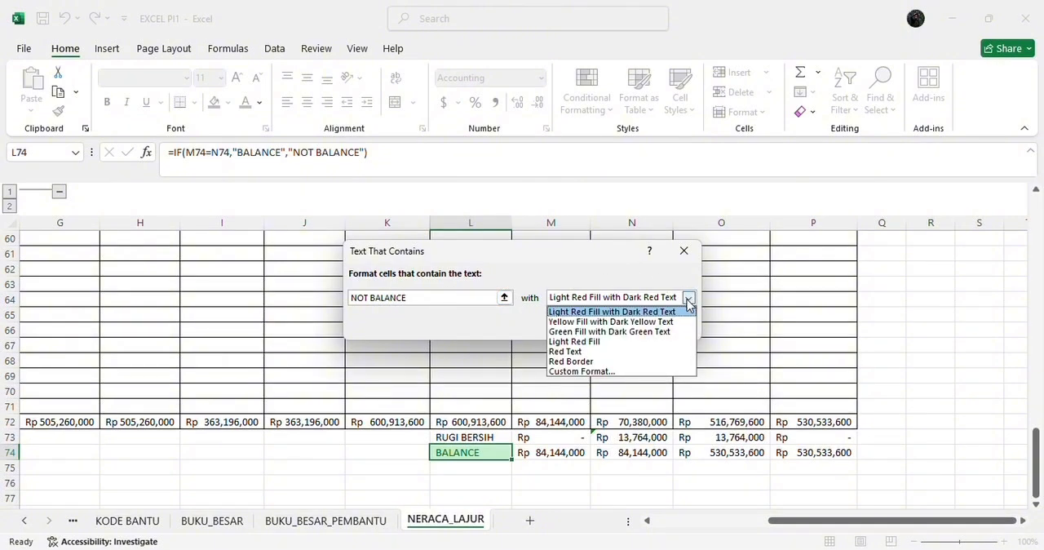
click(624, 314)
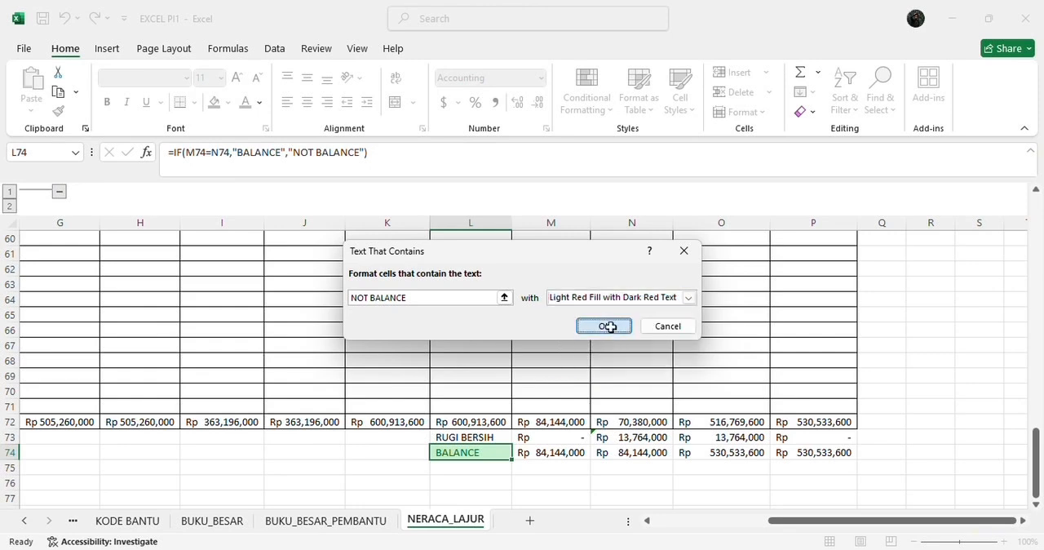
click(610, 326)
Step: Test the balance check by clearing the formula in cell N74, and undo the deletion
click(642, 455)
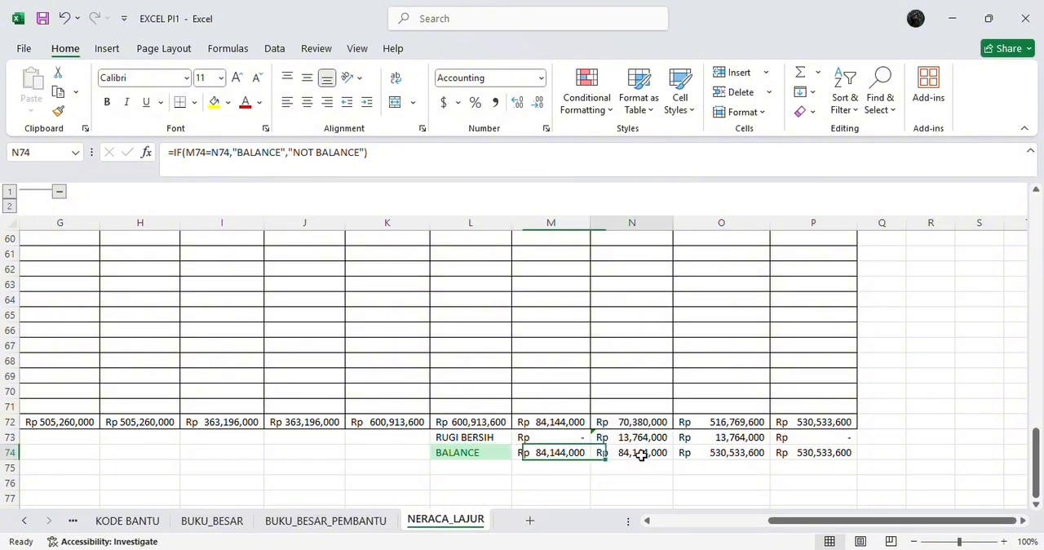
click(385, 152)
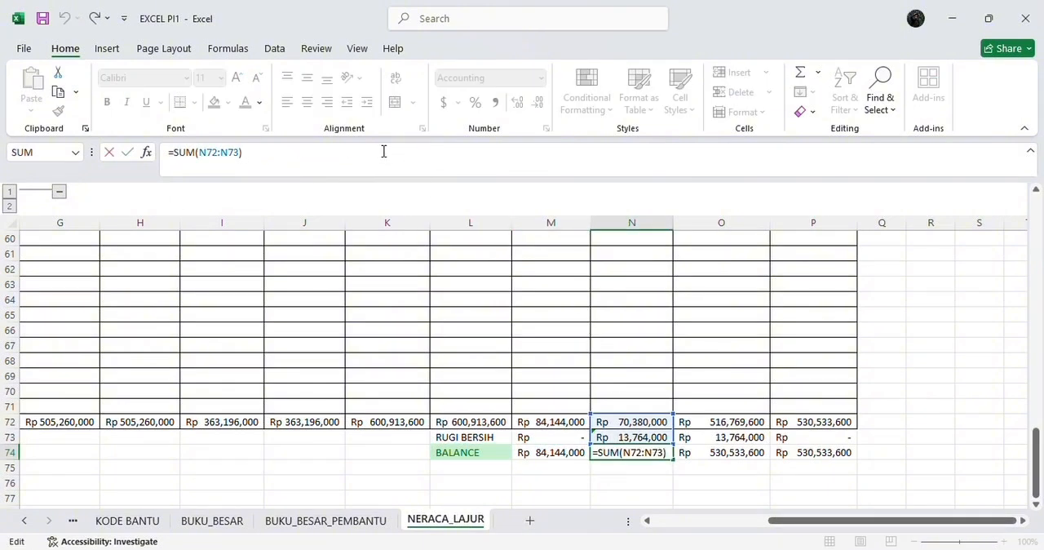
key(BackSpace)
key(BackSpace)
key(BackSpace)
key(BackSpace)
key(BackSpace)
key(BackSpace)
key(BackSpace)
key(BackSpace)
key(BackSpace)
key(BackSpace)
key(BackSpace)
key(BackSpace)
key(BackSpace)
key(Return)
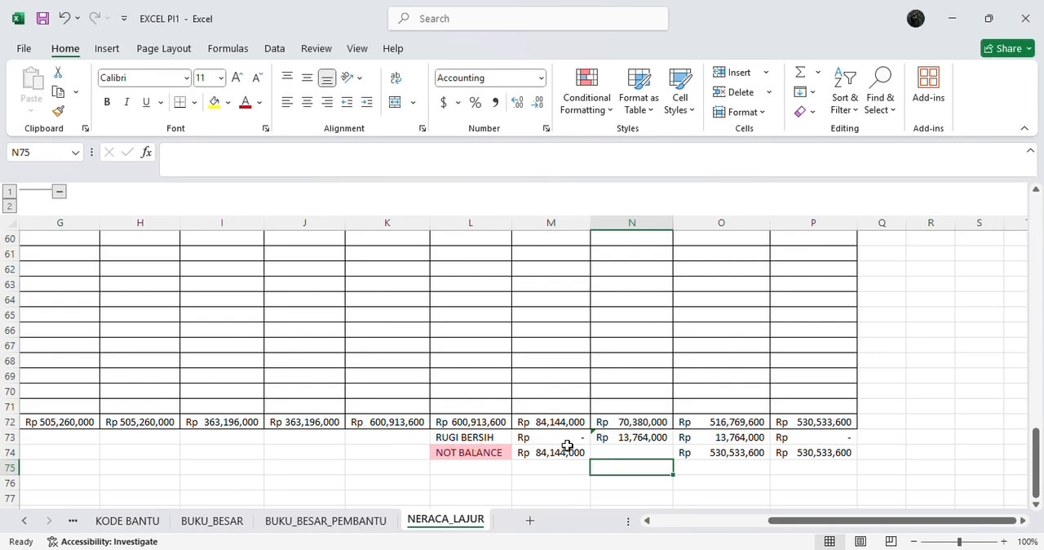
click(65, 18)
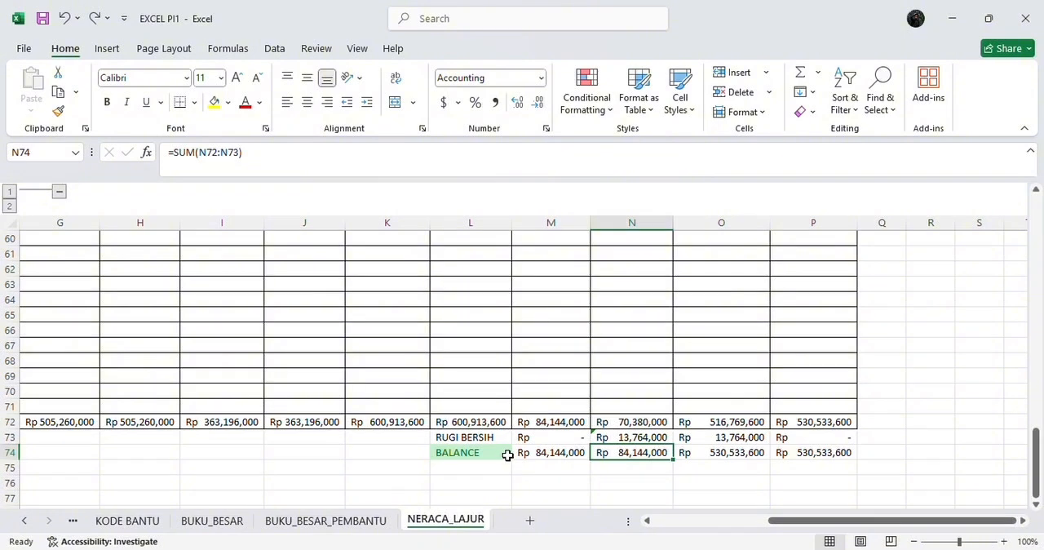
Step: Assign the range name NL_KODE to the KODE column B of the NERACA_LAJUR sheet
scroll(508, 455, up, 20)
scroll(505, 384, left, 1)
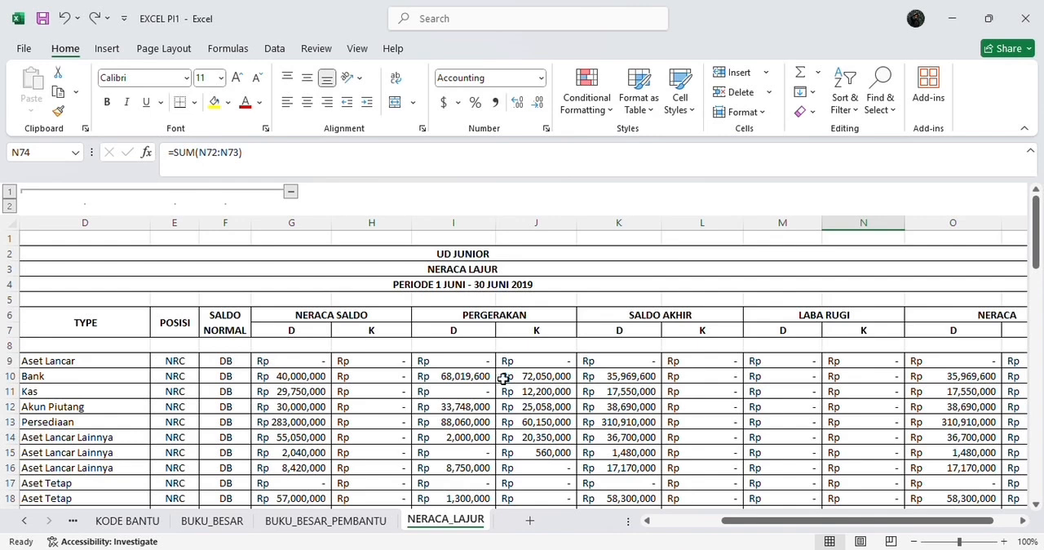
scroll(292, 336, left, 3)
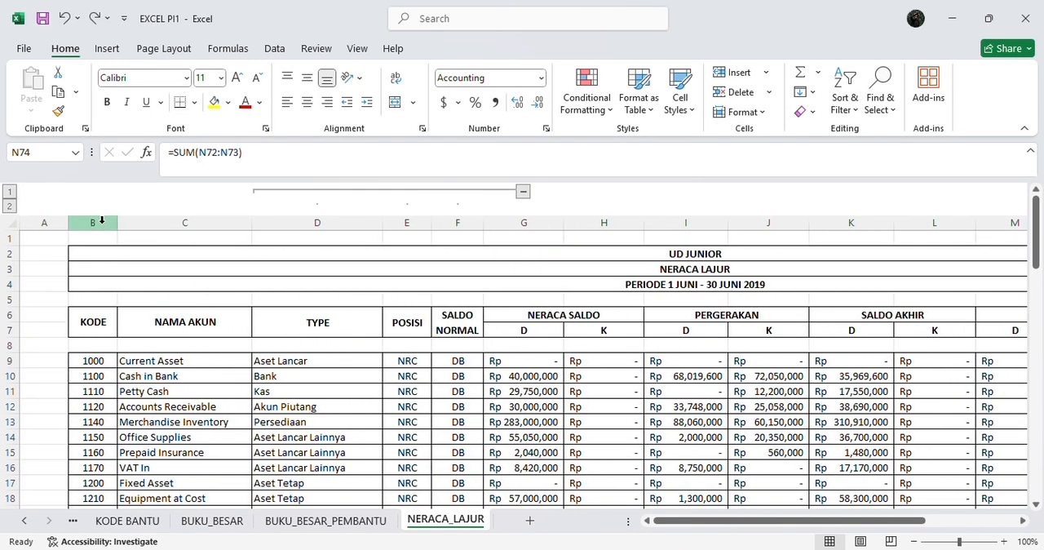
click(102, 220)
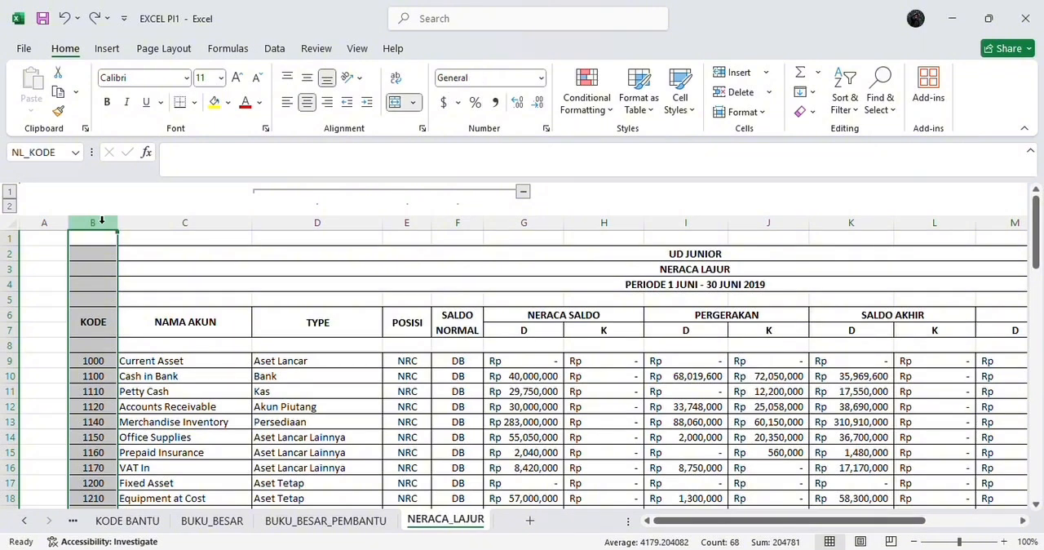
click(65, 154)
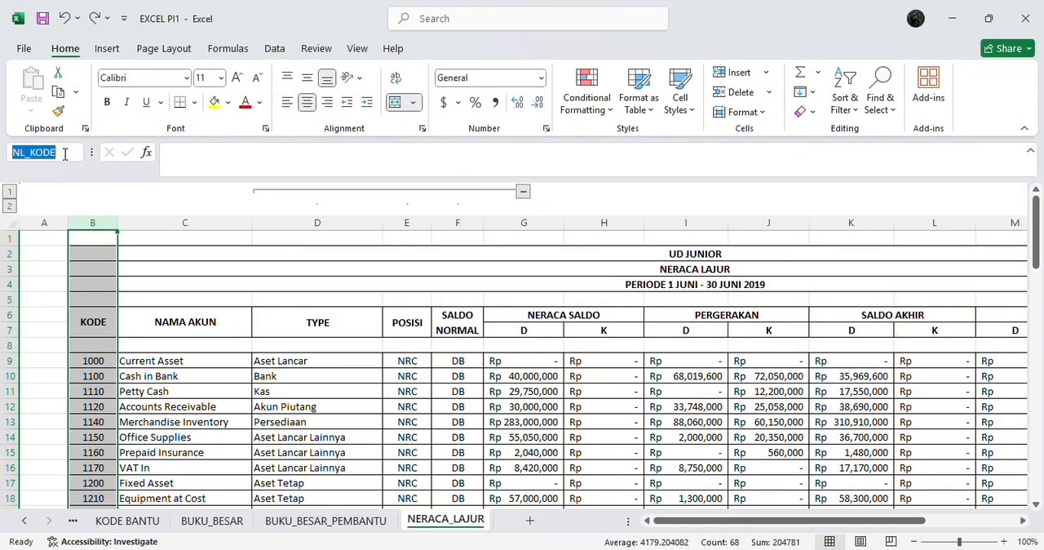
text(NL)
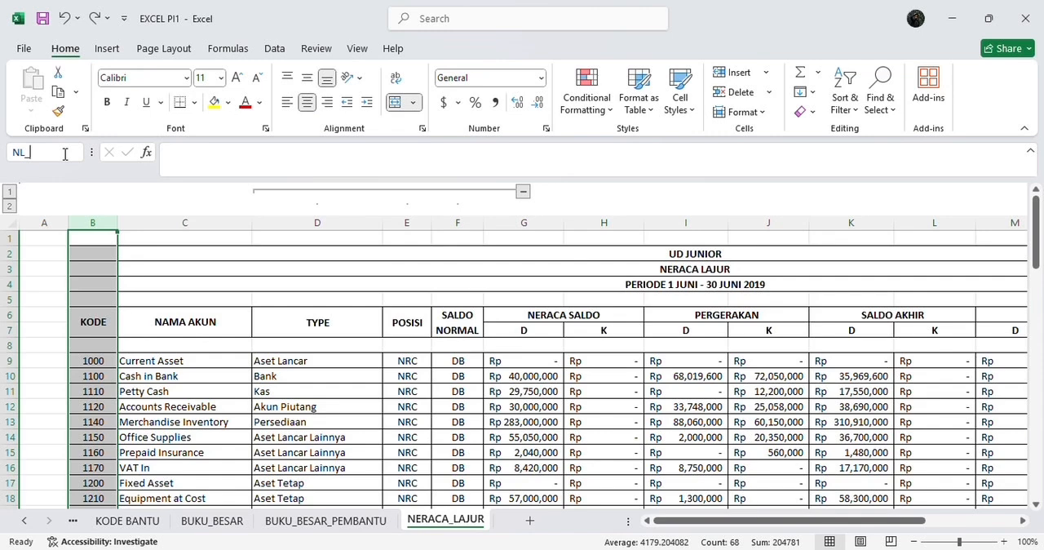
text(_KODE)
key(Return)
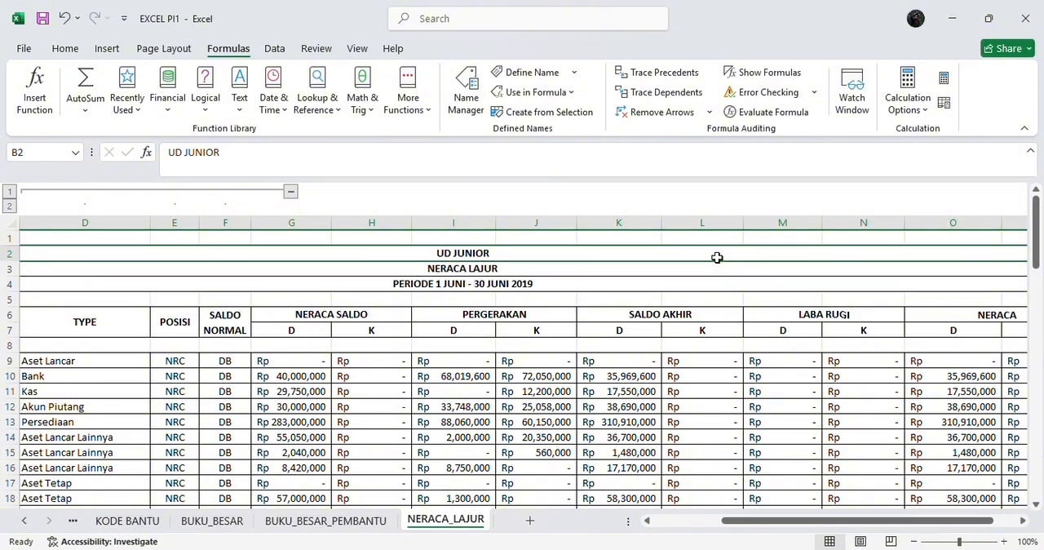
Step: Name the LABA RUGI debit column M as the range NL_LR_DEBIT
click(761, 221)
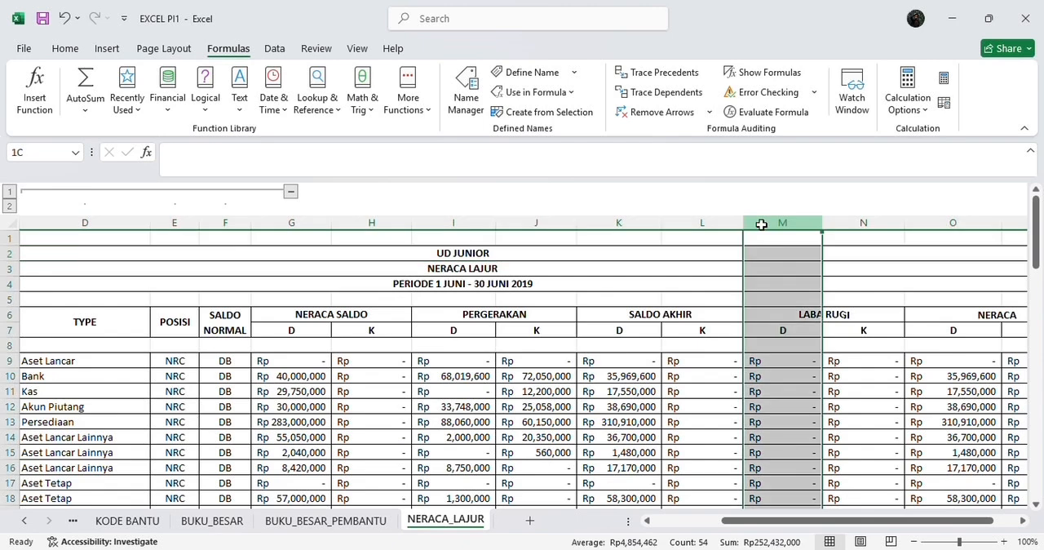
click(34, 153)
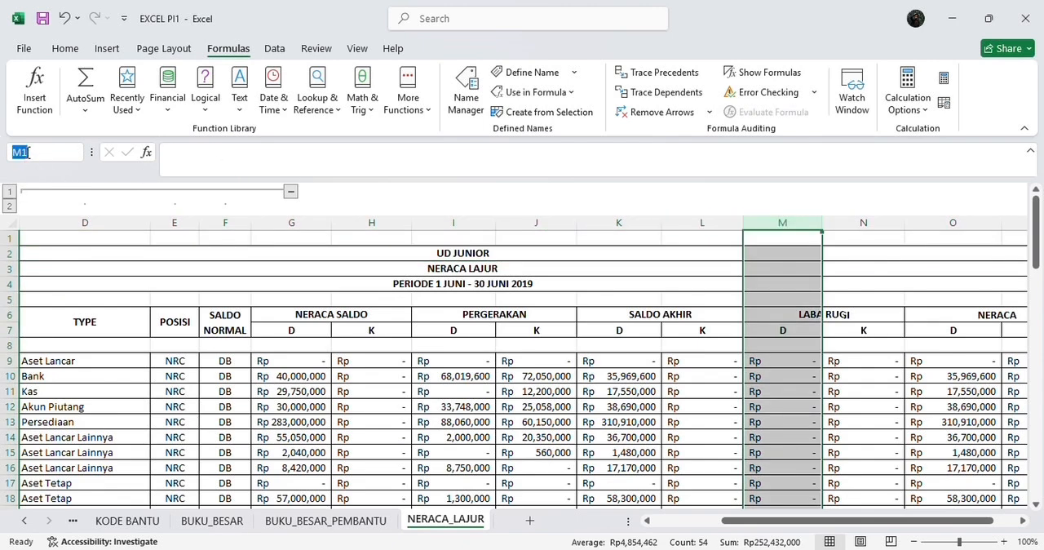
key(BackSpace)
text(NL)
text(_LR_)
text(DEBI)
text(T)
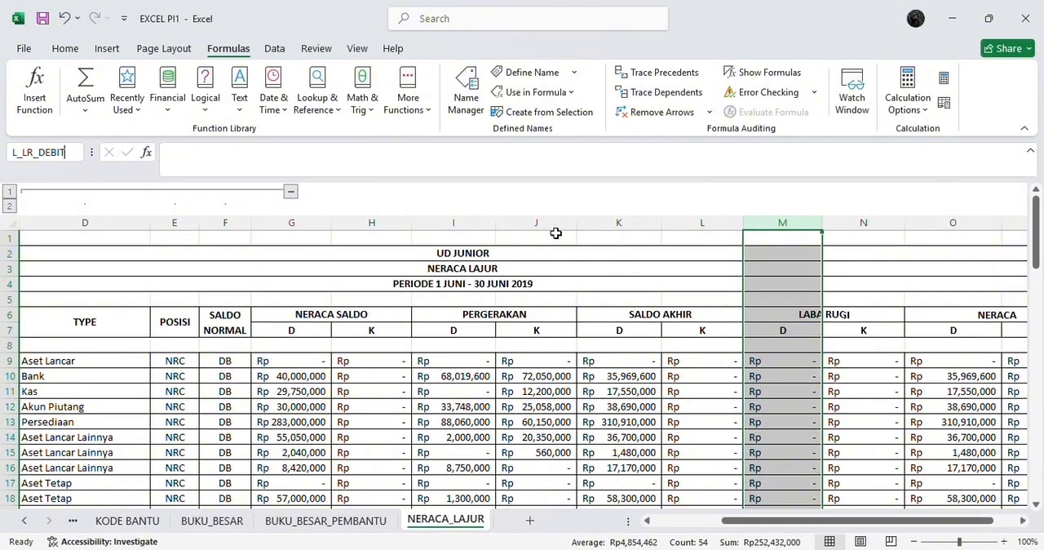
key(Return)
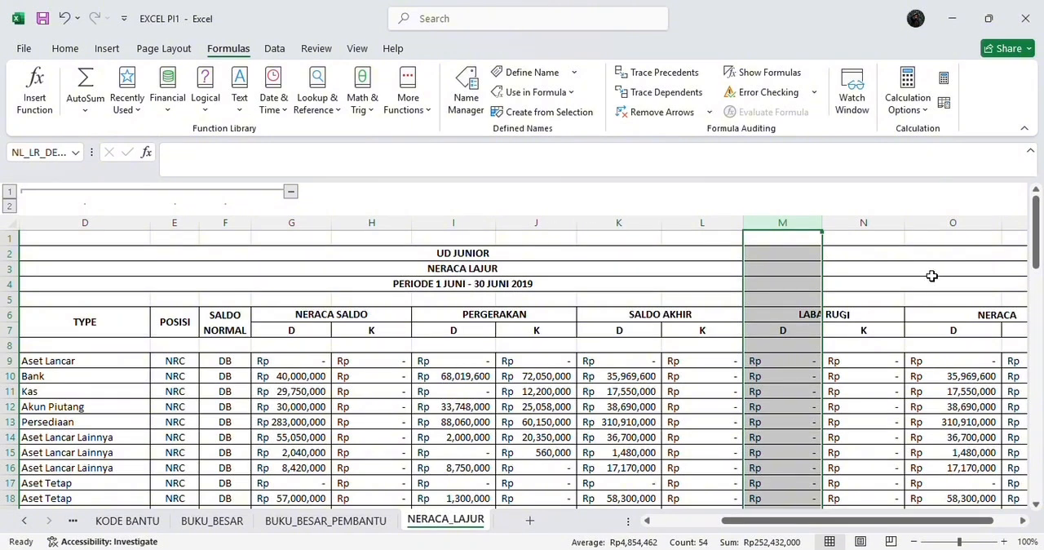
Step: Name the LABA RUGI credit column N as the range NL_LR_KREDIT
click(866, 226)
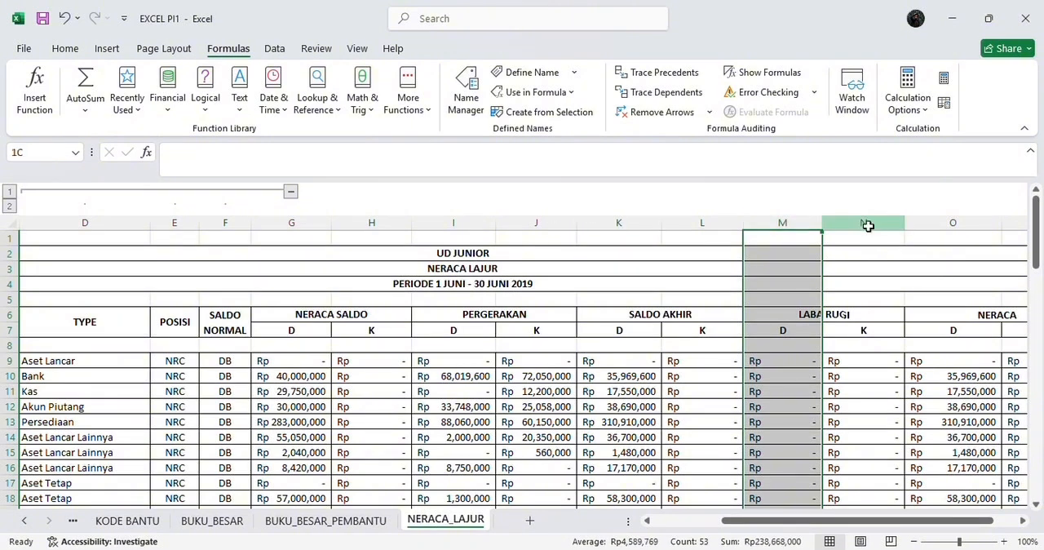
click(72, 153)
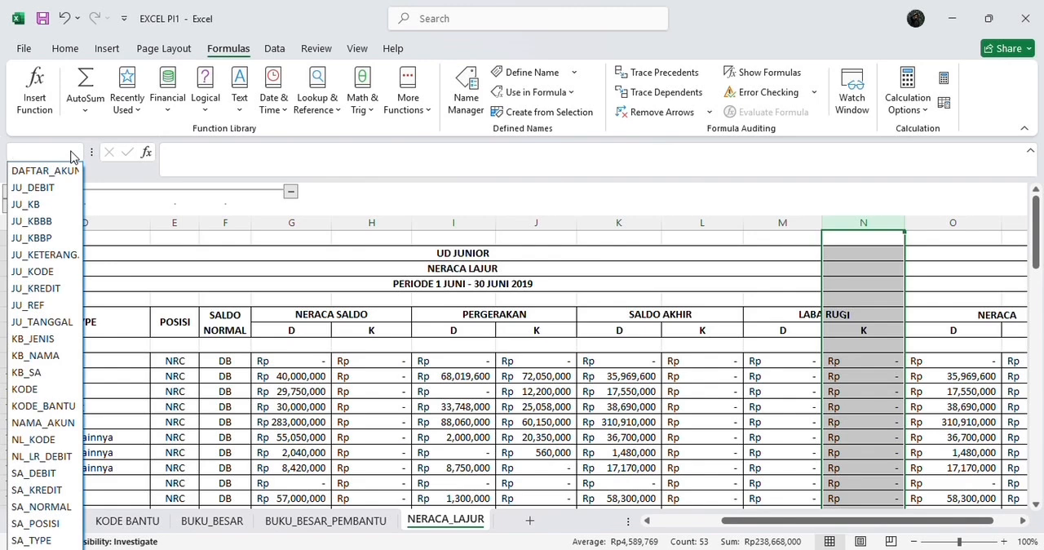
text(NL)
text(_)
text(L)
text(R)
text(_KREDIT)
key(Return)
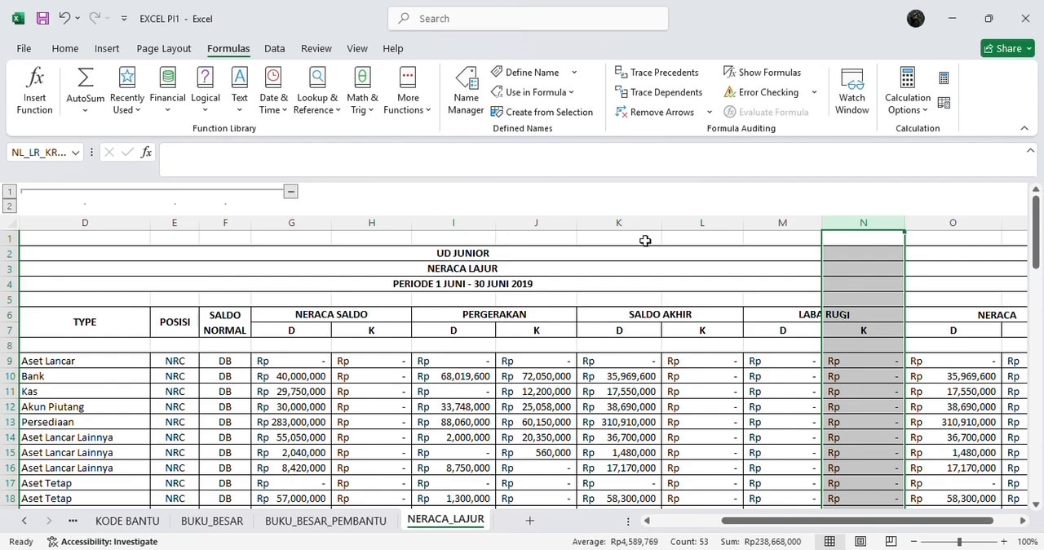
Step: Name the NERACA debit column O as the range NL_NRC_DEBIT
scroll(645, 240, right, 3)
scroll(677, 249, right, 1)
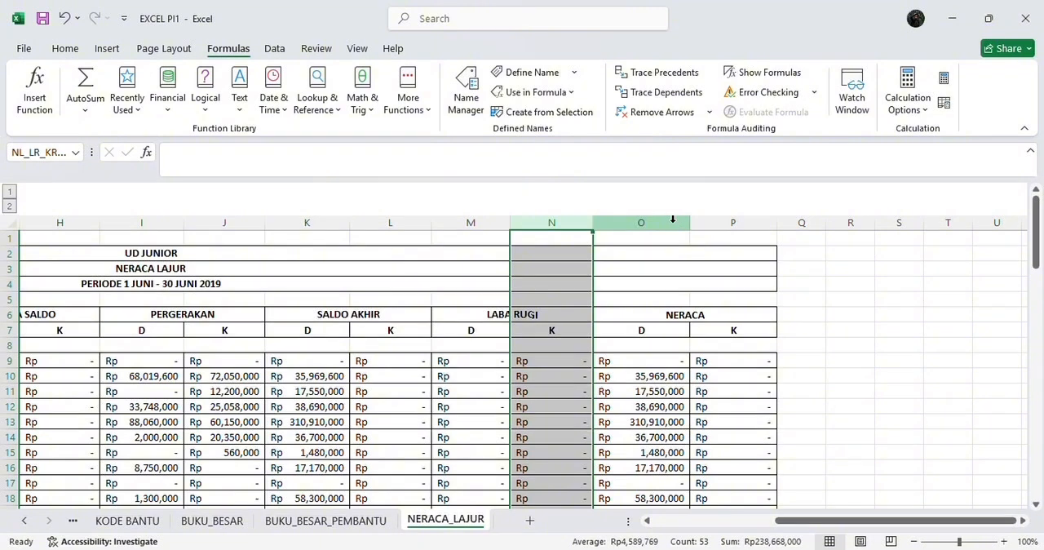
click(652, 222)
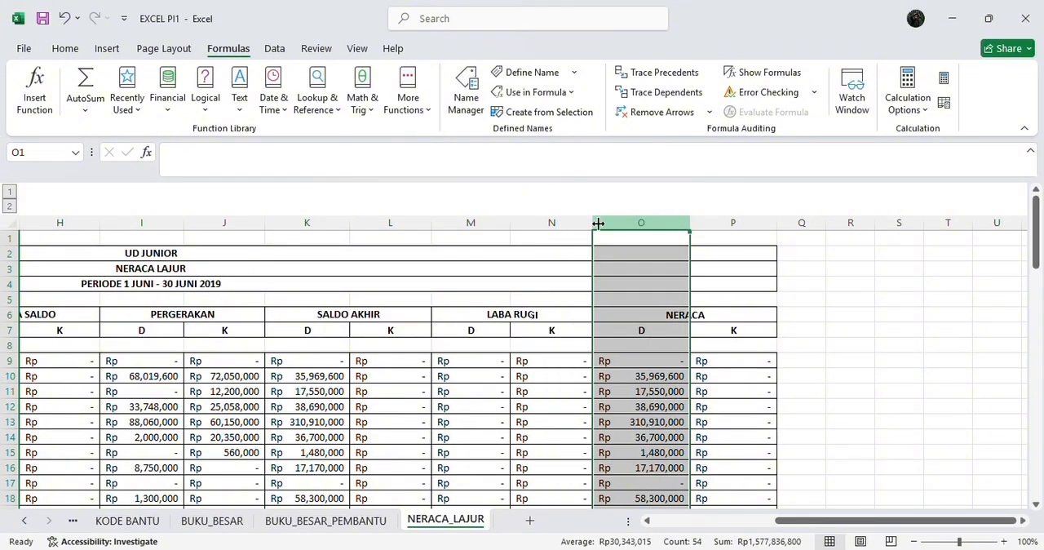
click(64, 158)
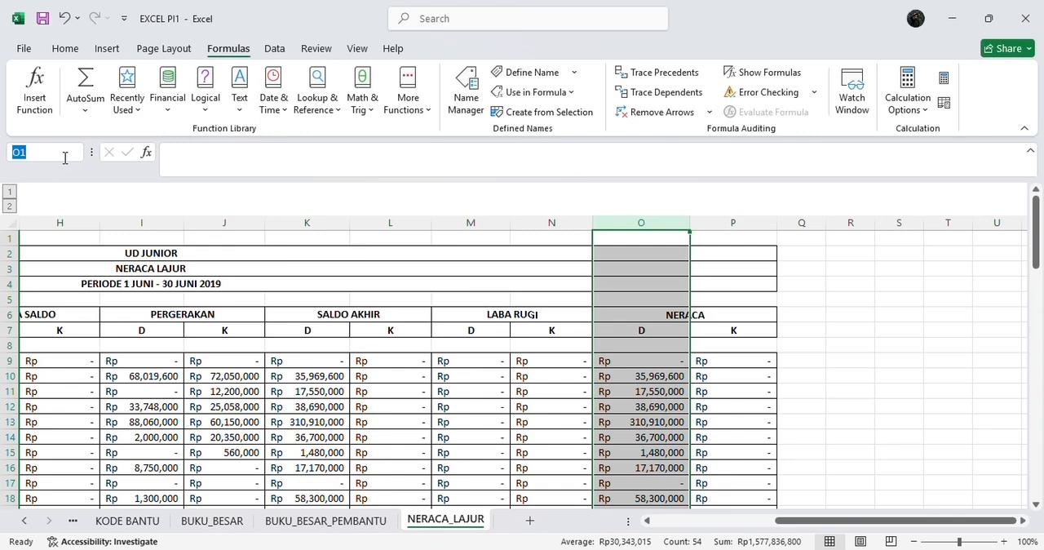
key(BackSpace)
text(NL)
text(_)
text(NR)
text(C)
text(_)
text(DEBIT)
key(Return)
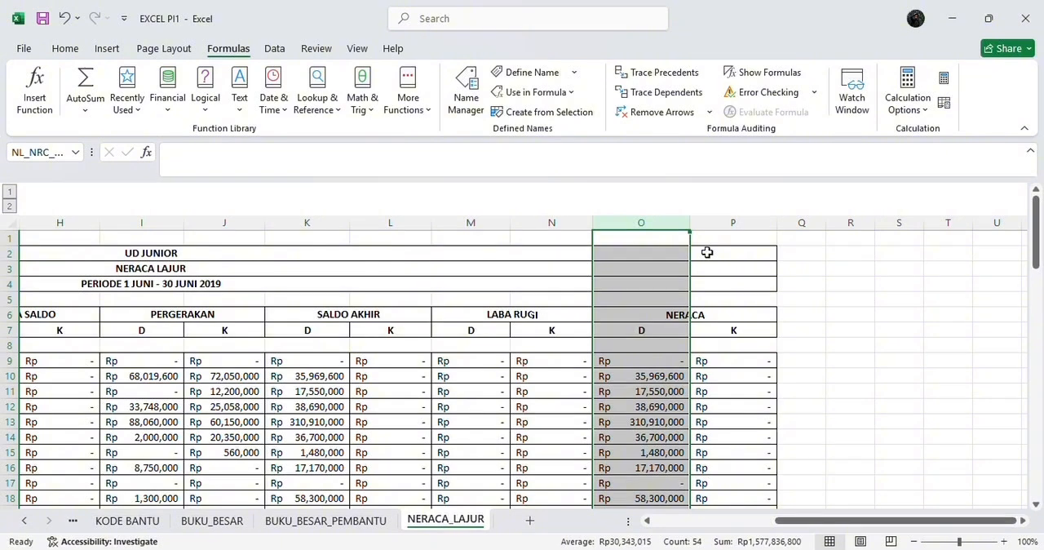
Step: Name the NERACA credit column P as the range NL_KRC_KREDIT
click(729, 224)
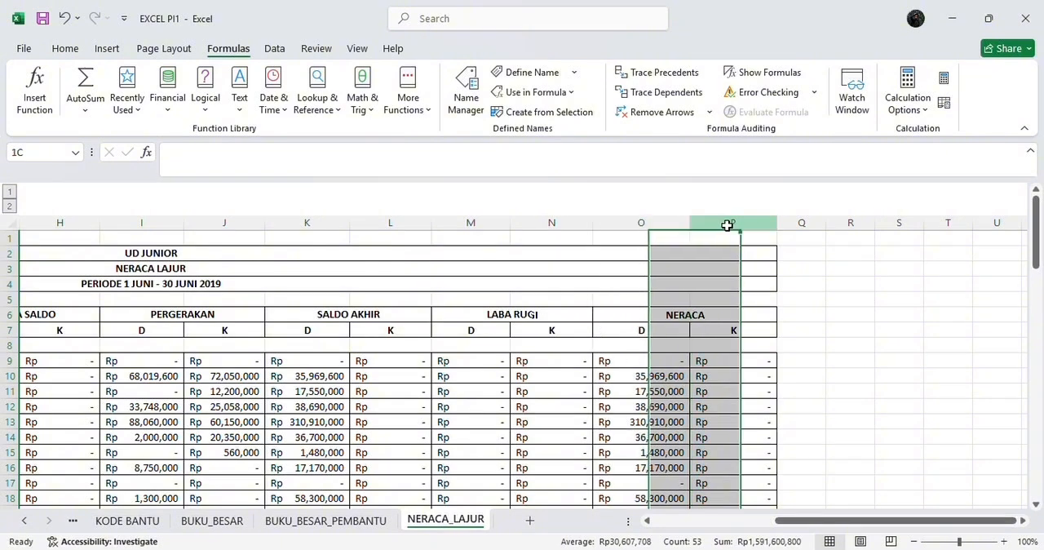
click(34, 153)
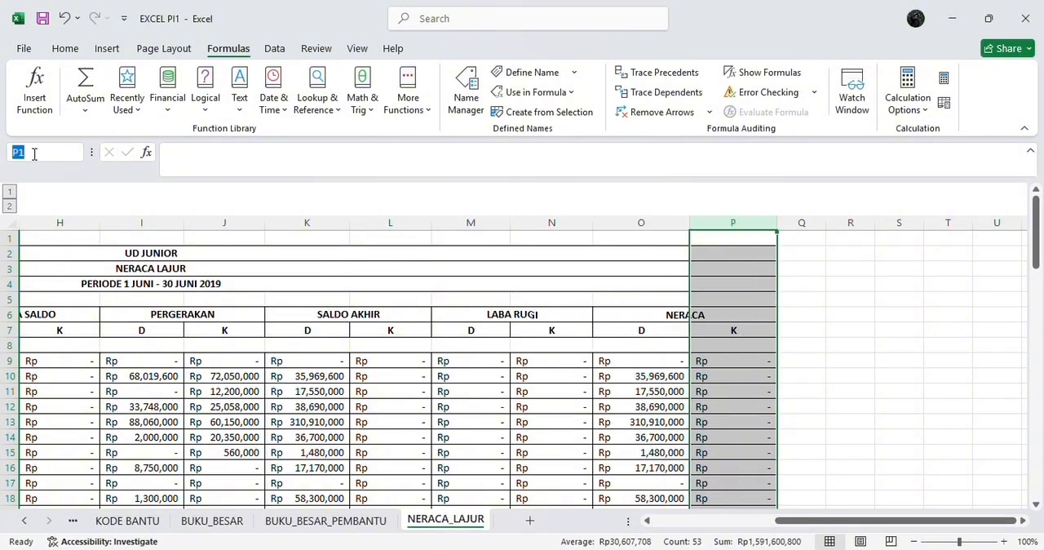
key(BackSpace)
text(NL)
text(_)
text(KR)
text(C)
text(_KREDI)
text(T)
key(Return)
click(383, 327)
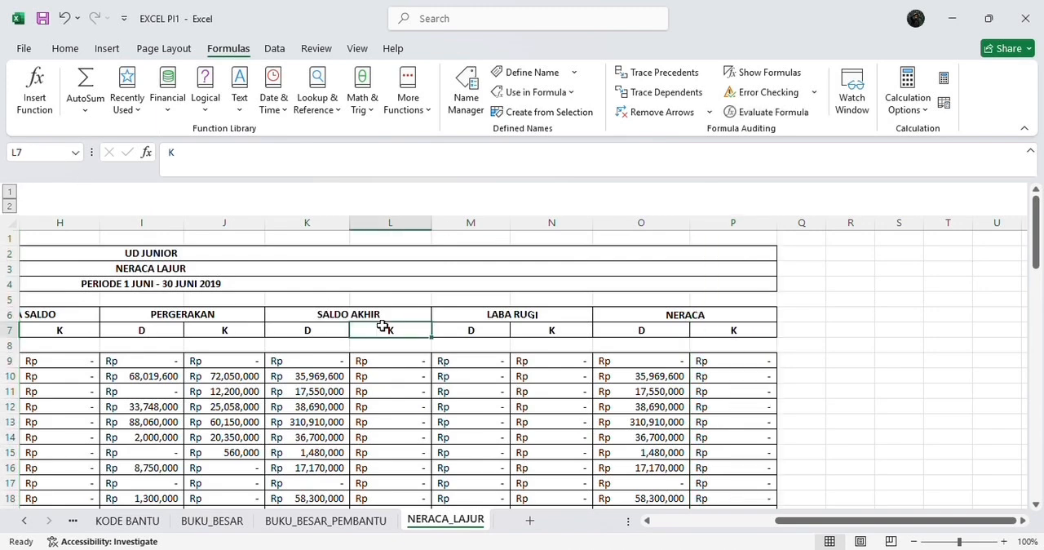
scroll(383, 327, left, 5)
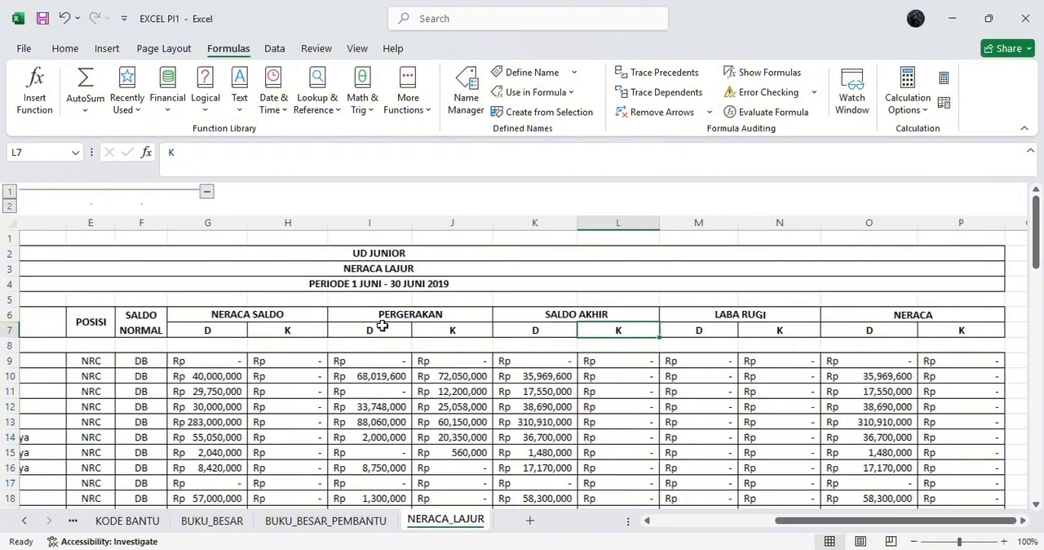
scroll(383, 327, left, 3)
scroll(383, 326, down, 3)
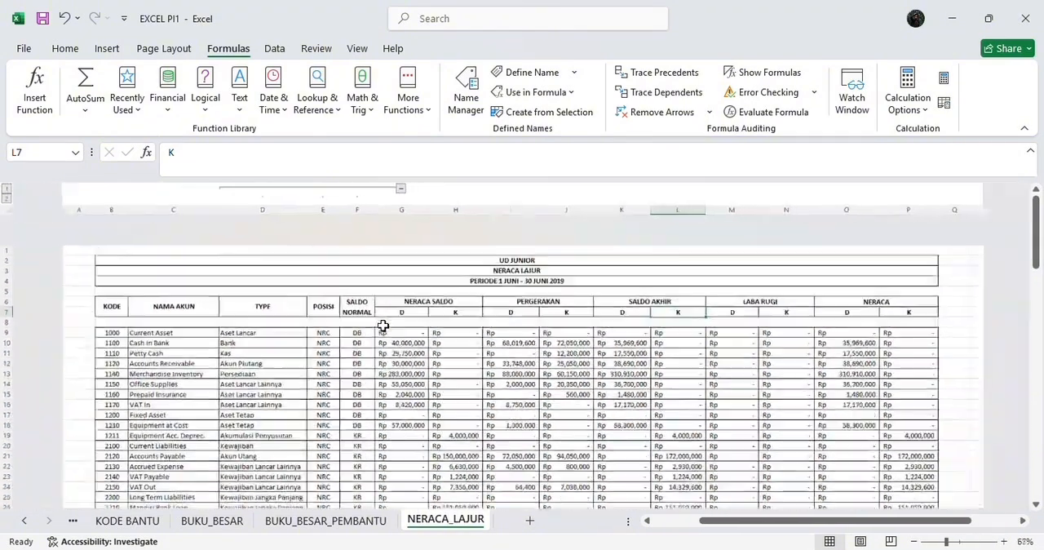
scroll(383, 326, up, 3)
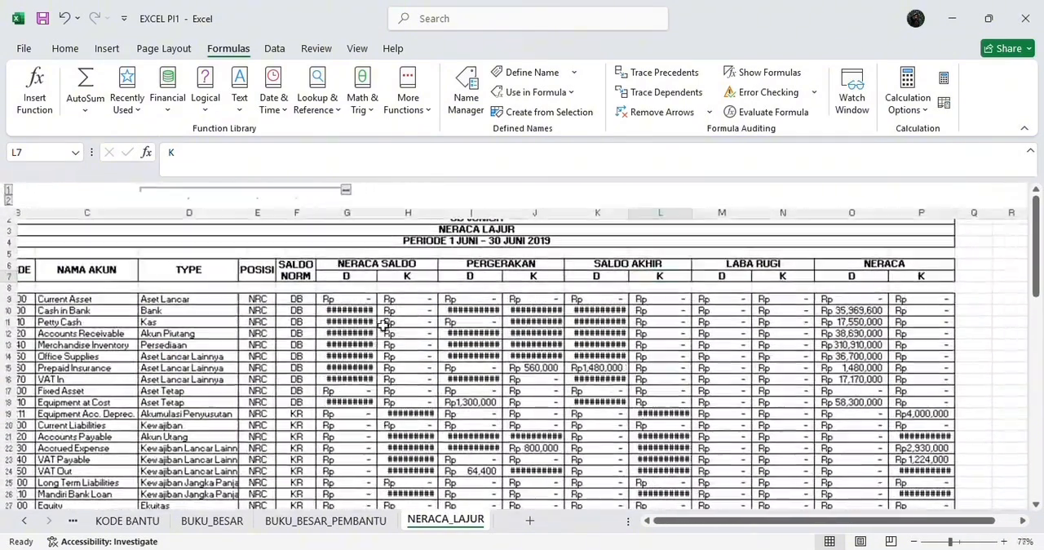
scroll(383, 326, up, 4)
scroll(384, 326, up, 2)
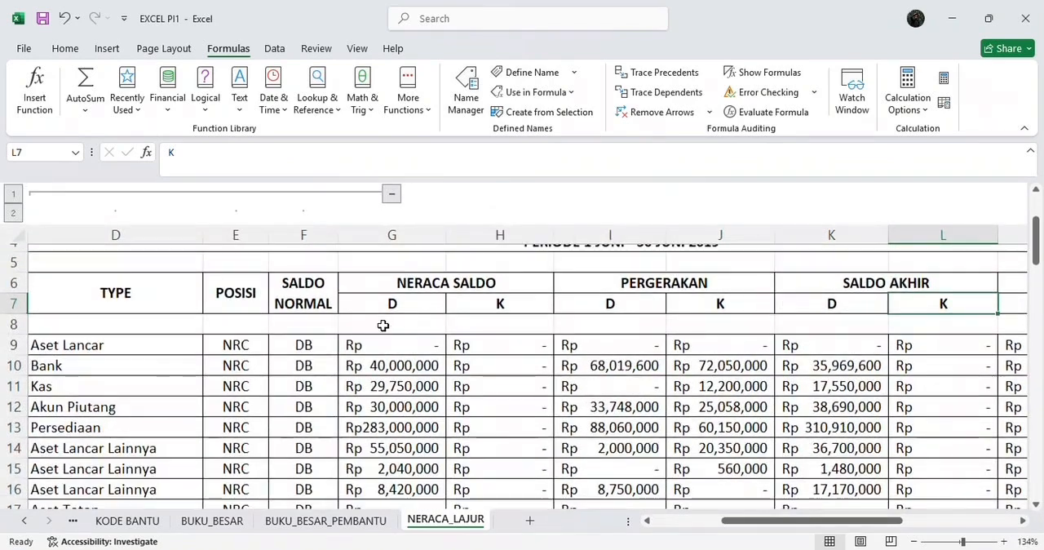
scroll(383, 325, right, 1)
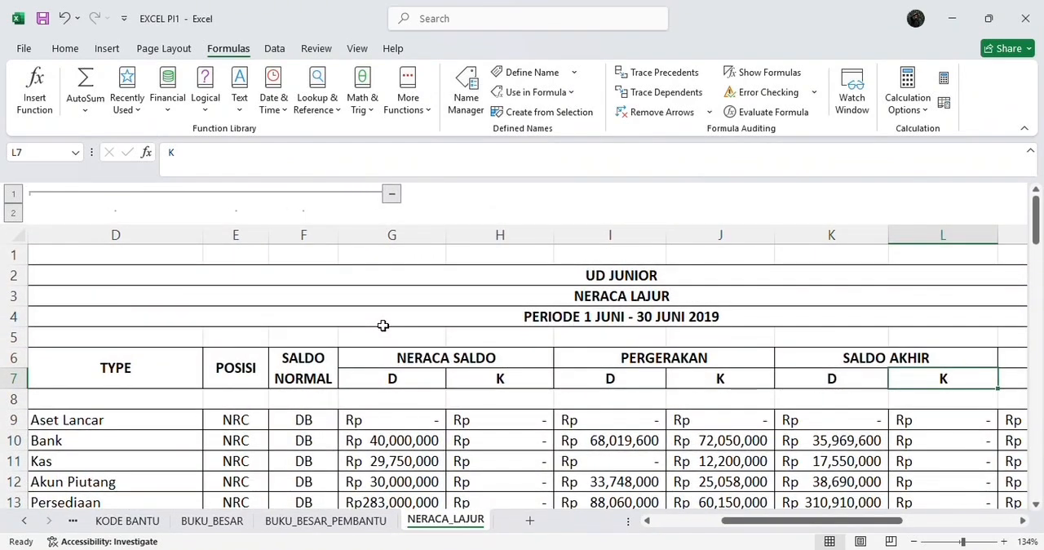